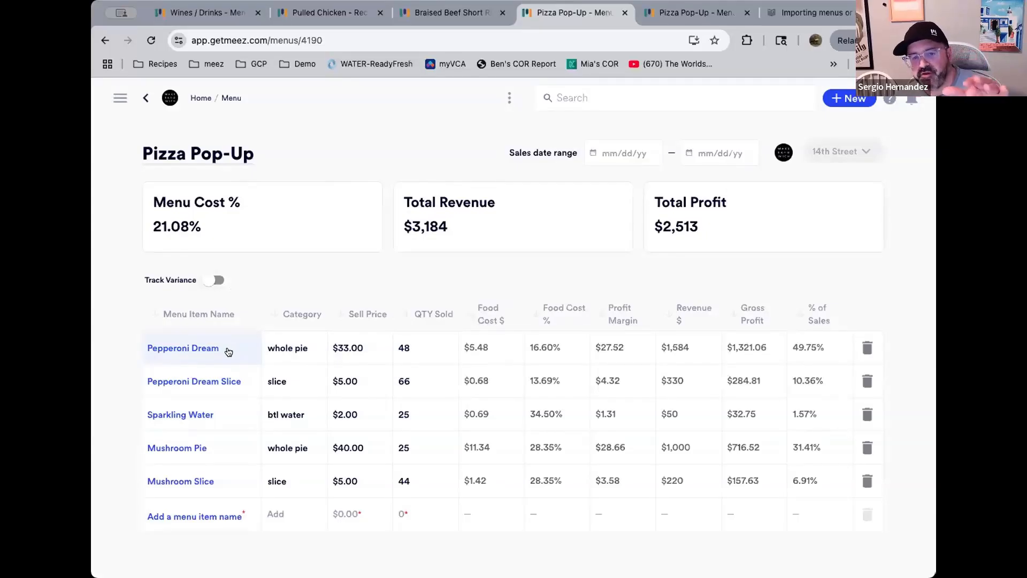
Inspect the Pepperoni Dream item's components, then open the Wines / Drinks menu from the menus list in another tab
click(228, 350)
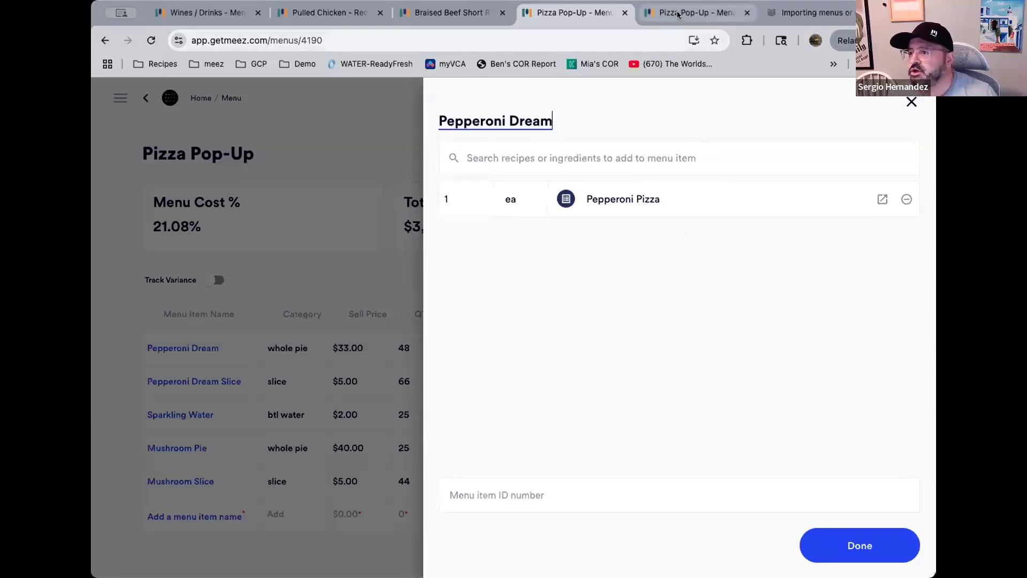
click(690, 13)
click(145, 97)
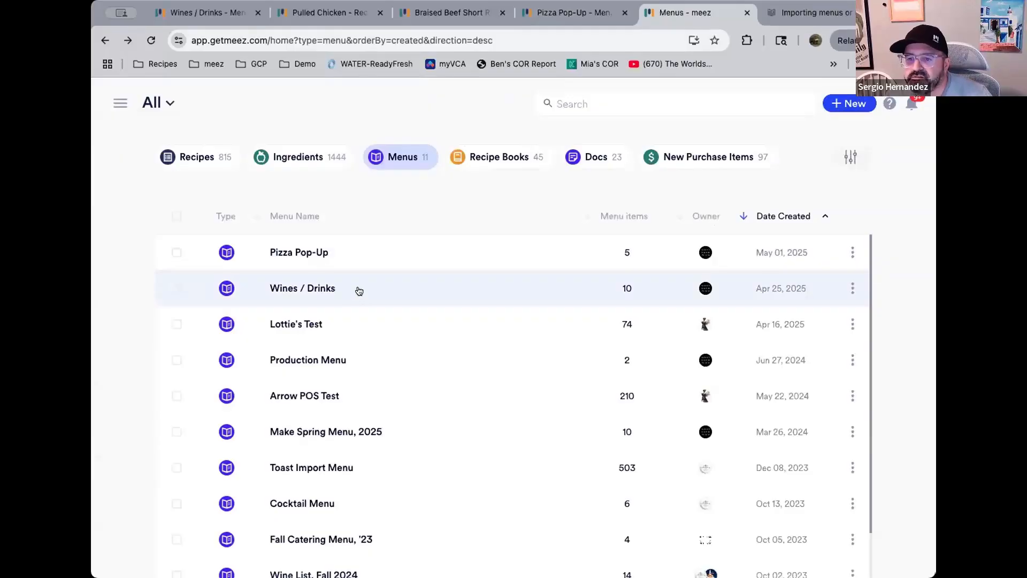
click(357, 290)
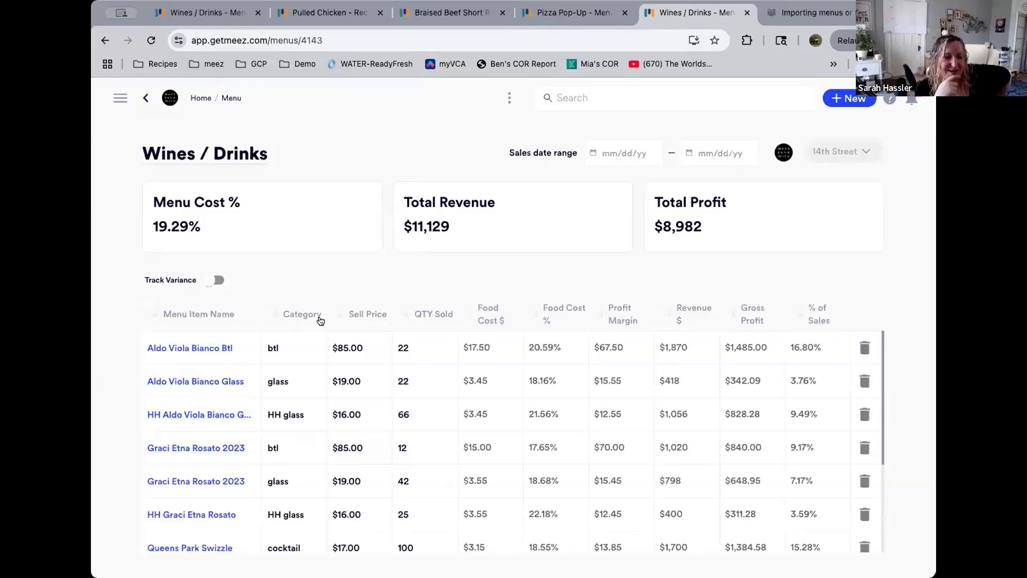
Inspect the Graci Etna Rosato 2023 bottle item and the Pepperoni Dream item, closing both item panels
click(197, 455)
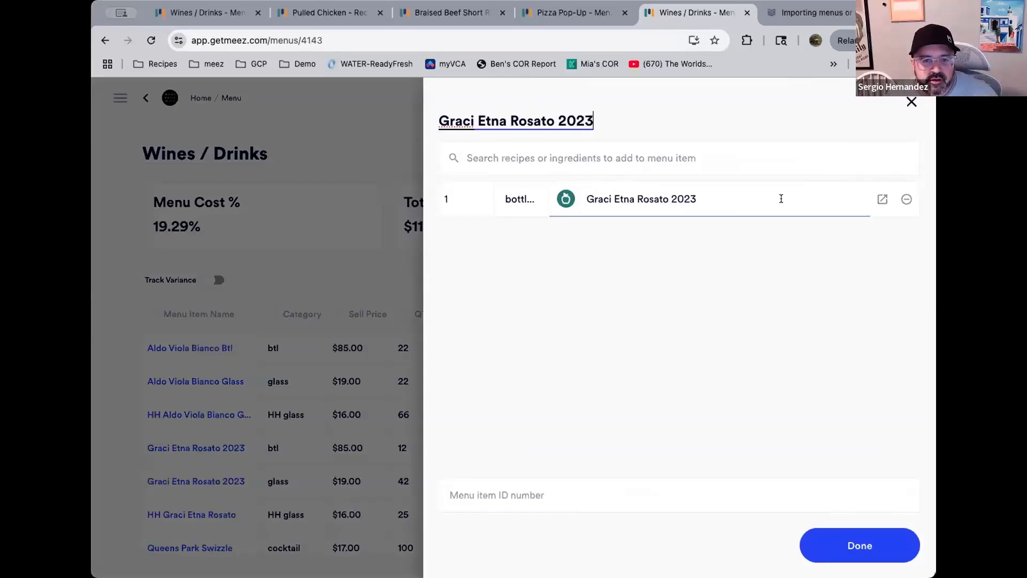
click(911, 103)
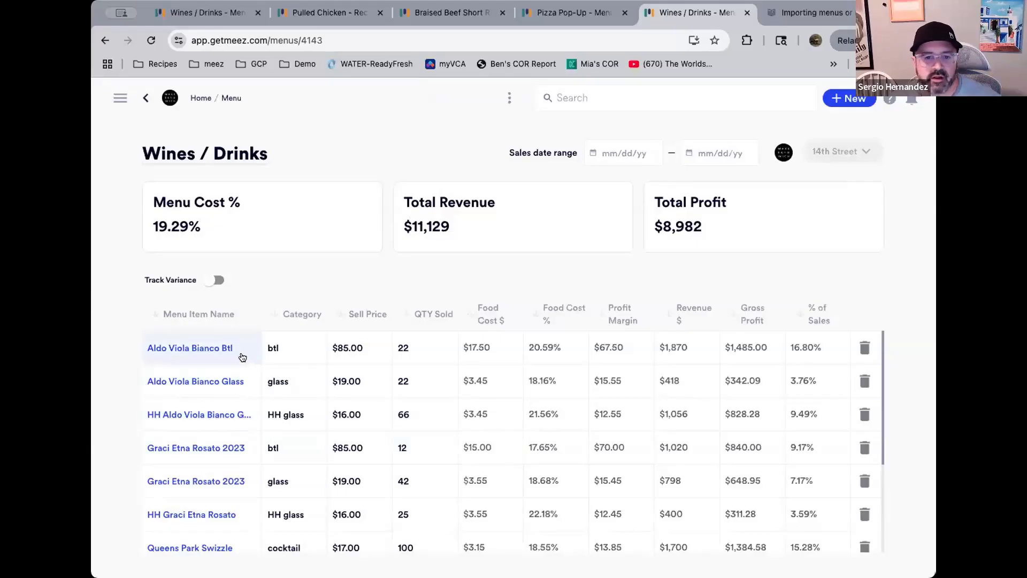
click(575, 14)
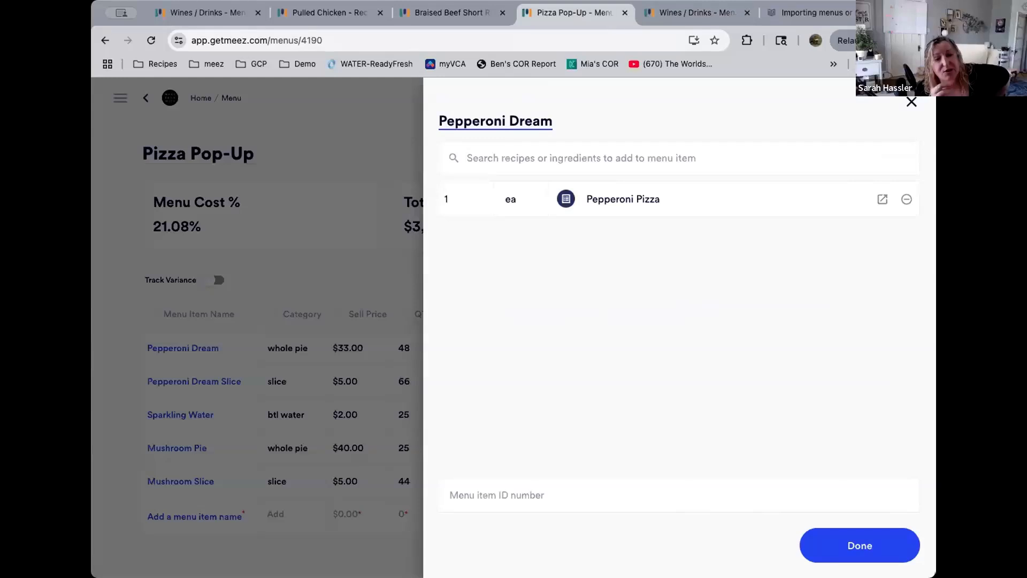
click(904, 101)
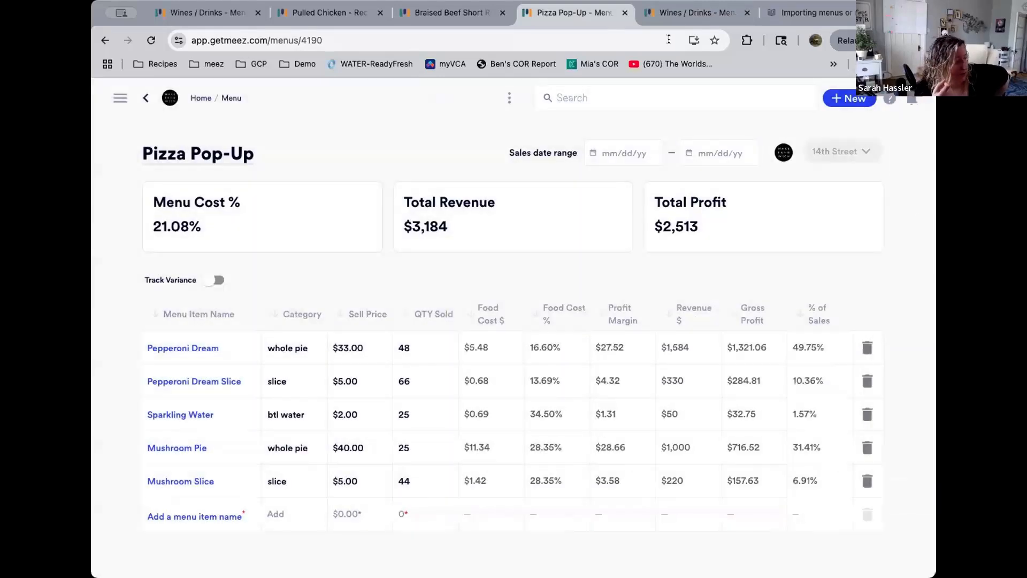
Browse through the Wines / Drinks menu items and their costing columns
click(702, 15)
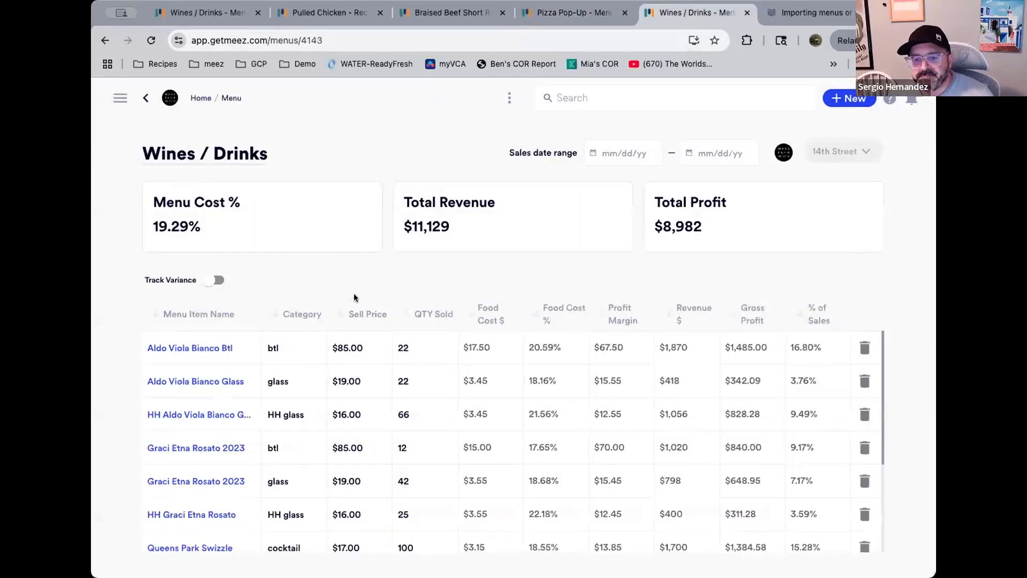
scroll(365, 383, down, 2)
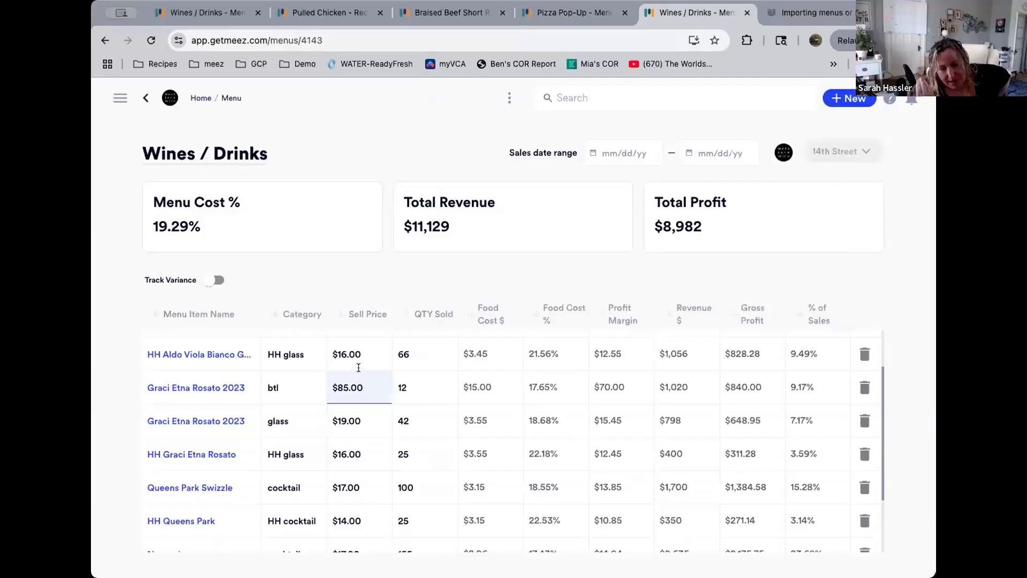
scroll(358, 369, down, 1)
scroll(359, 368, up, 1)
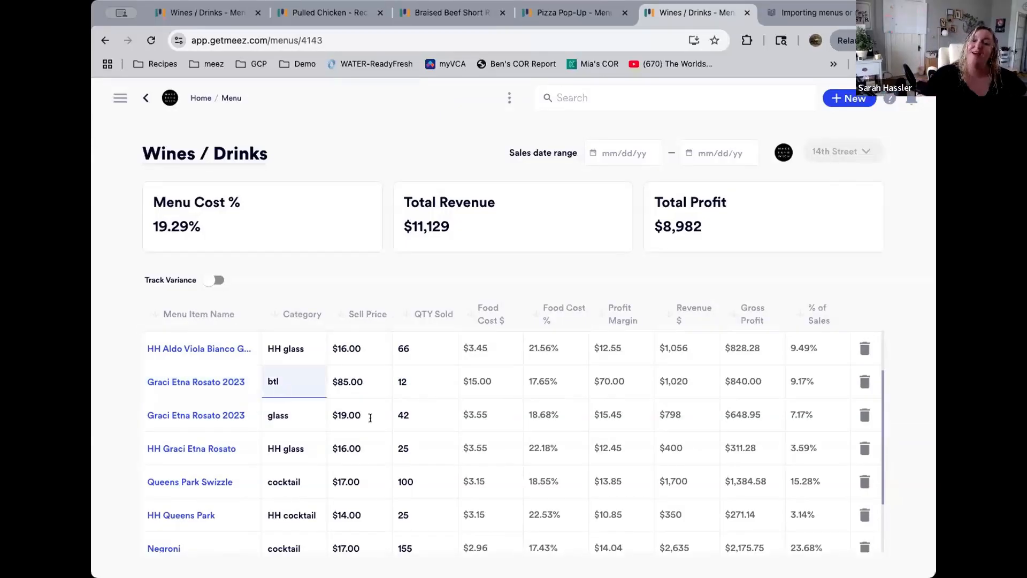
scroll(428, 408, up, 2)
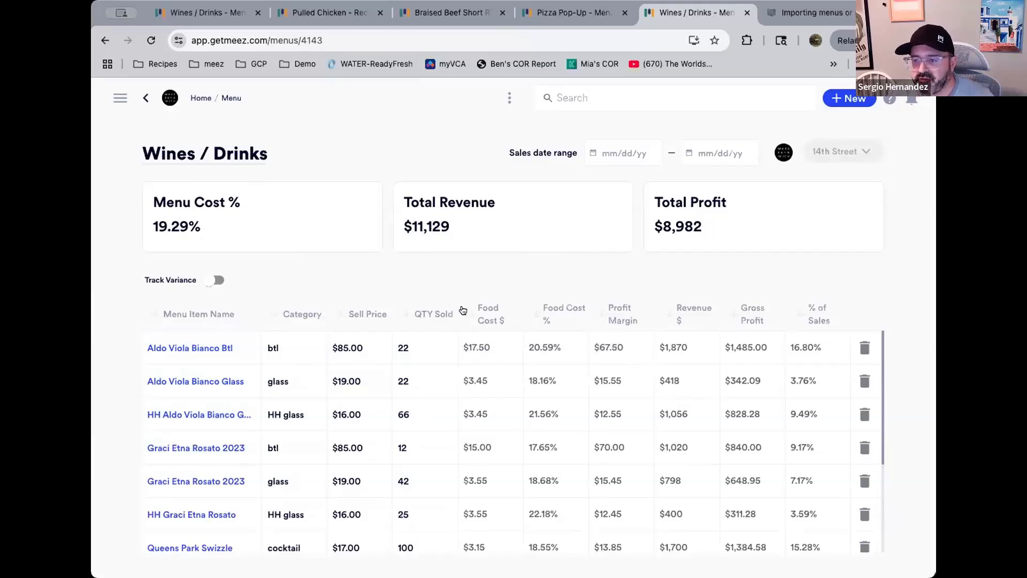
Sort the Wines / Drinks items by food cost, finishing with a descending sort by Profit Margin
click(534, 311)
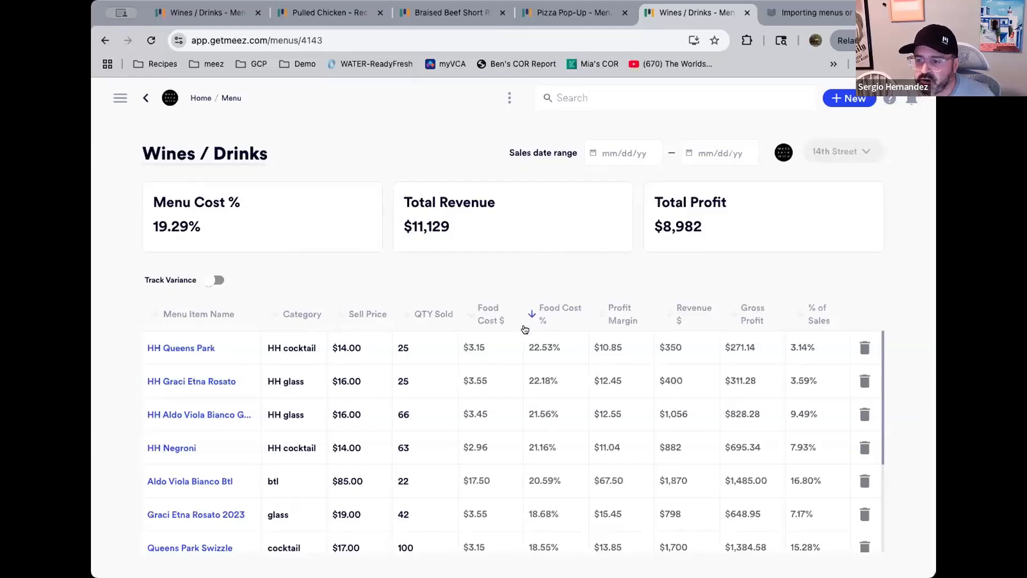
click(469, 316)
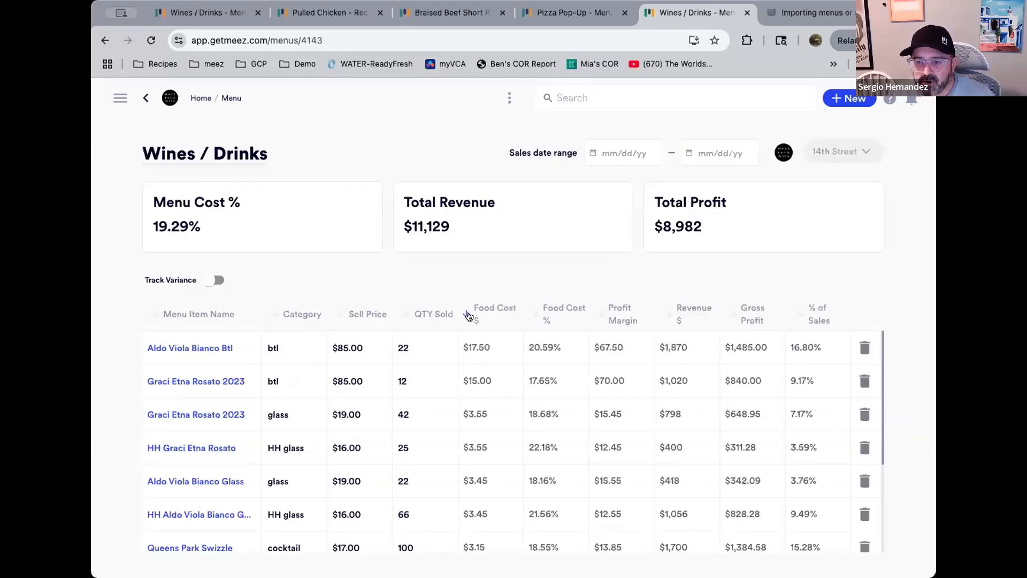
click(534, 312)
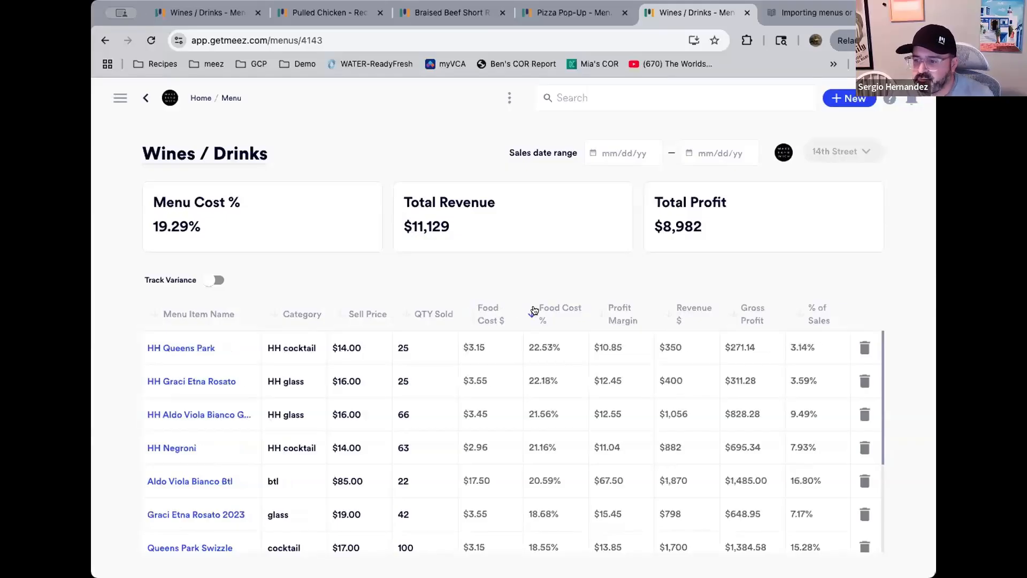
click(598, 317)
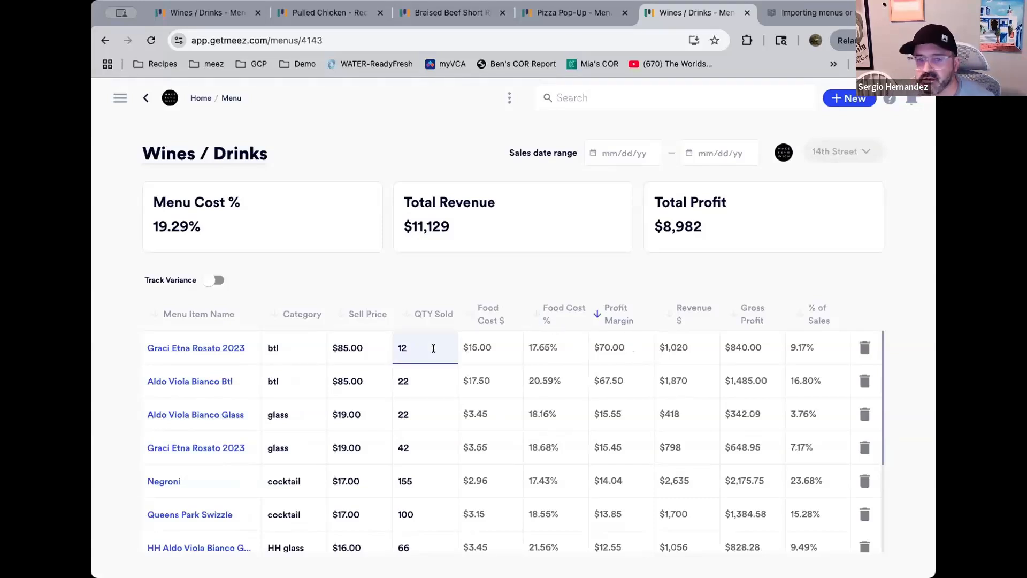
Rename the Aldo Viola Bianco Btl menu item to Aldo Viola Bianco Glass
click(242, 385)
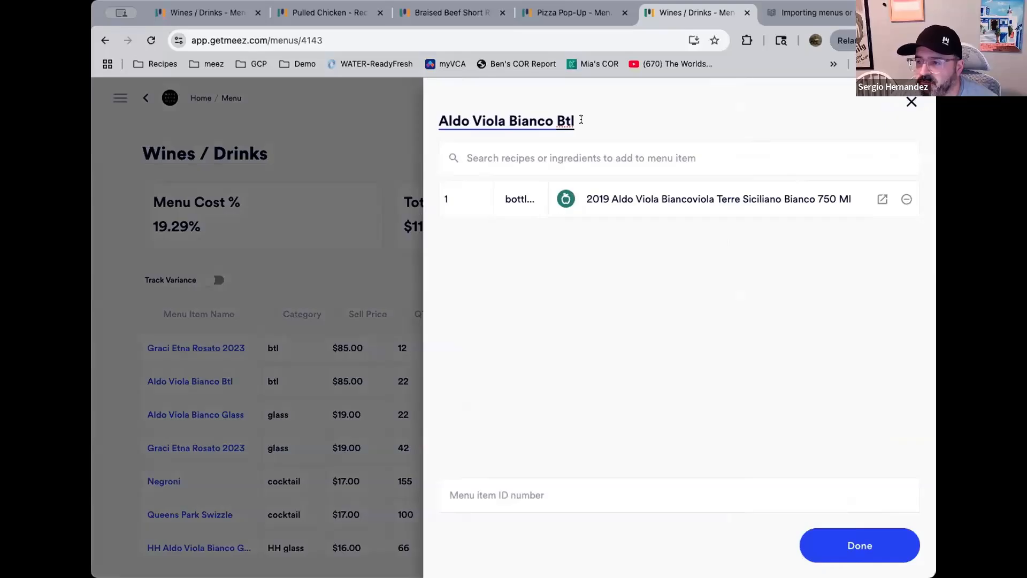
drag(574, 119, 559, 119)
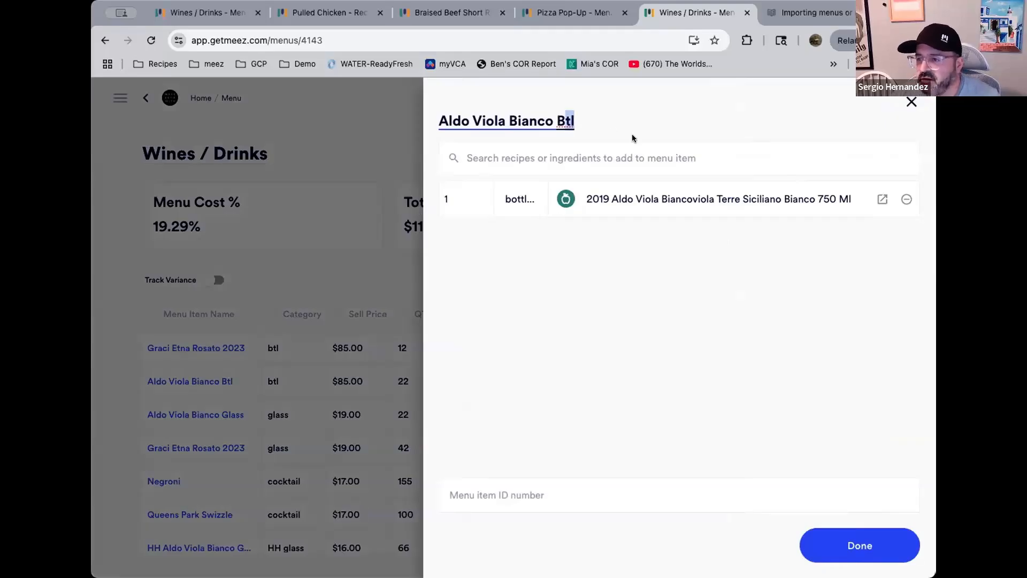
key(BackSpace)
key(BackSpace)
key(BackSpace)
text(Glass)
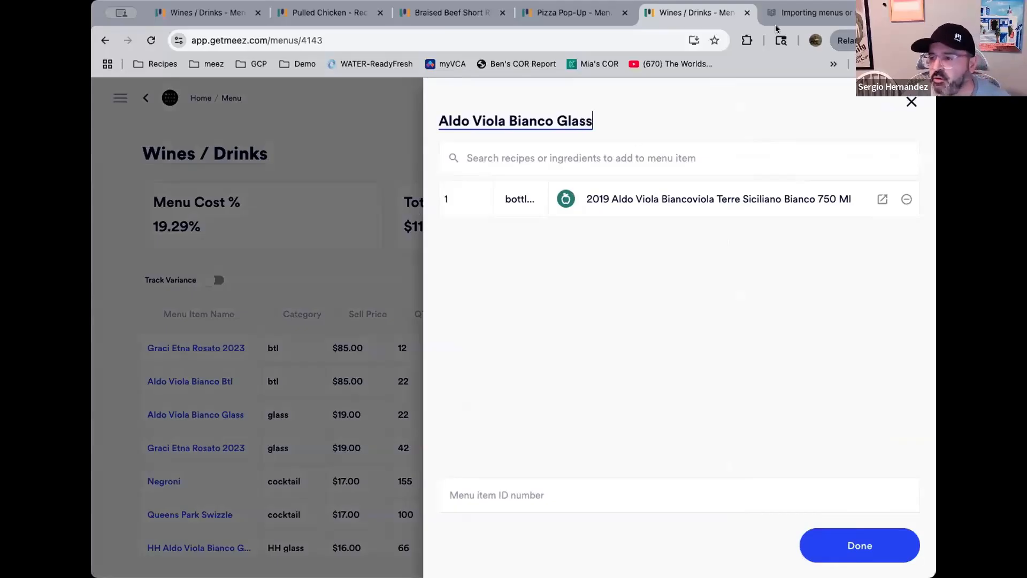
Set the item's wine quantity to 5 oz and close the item panel
click(473, 201)
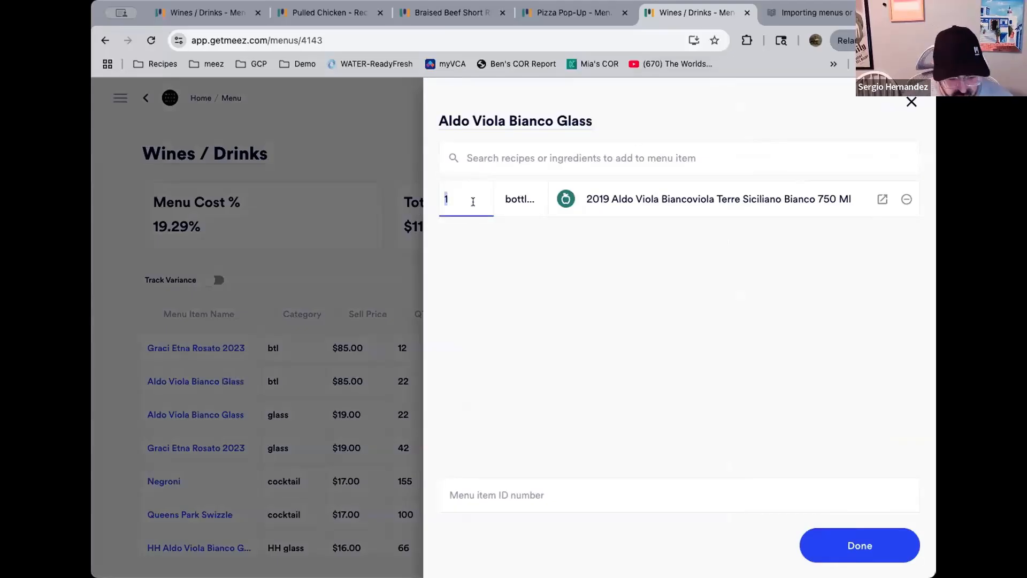
text(5)
key(Tab)
text(oz)
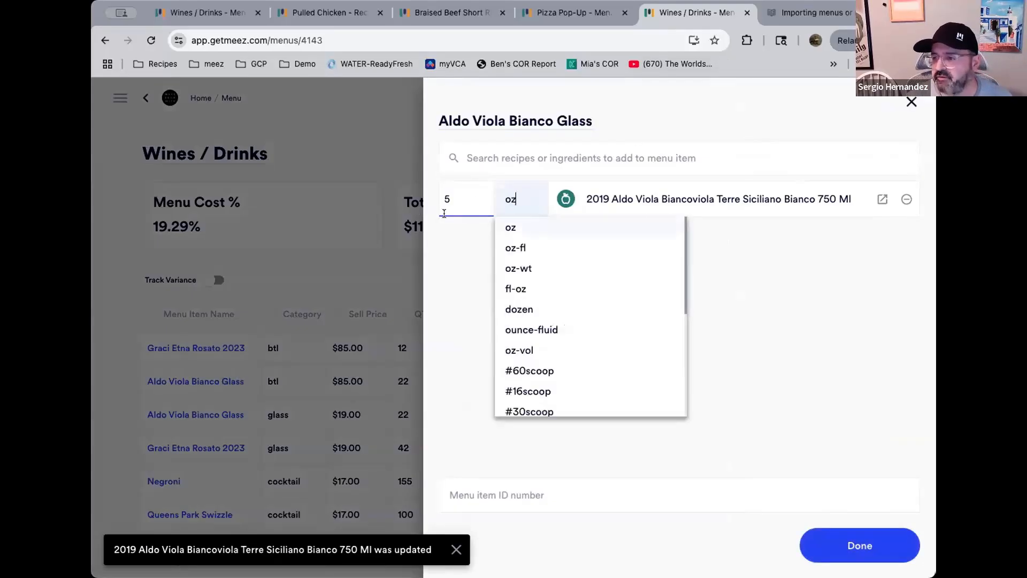
click(512, 229)
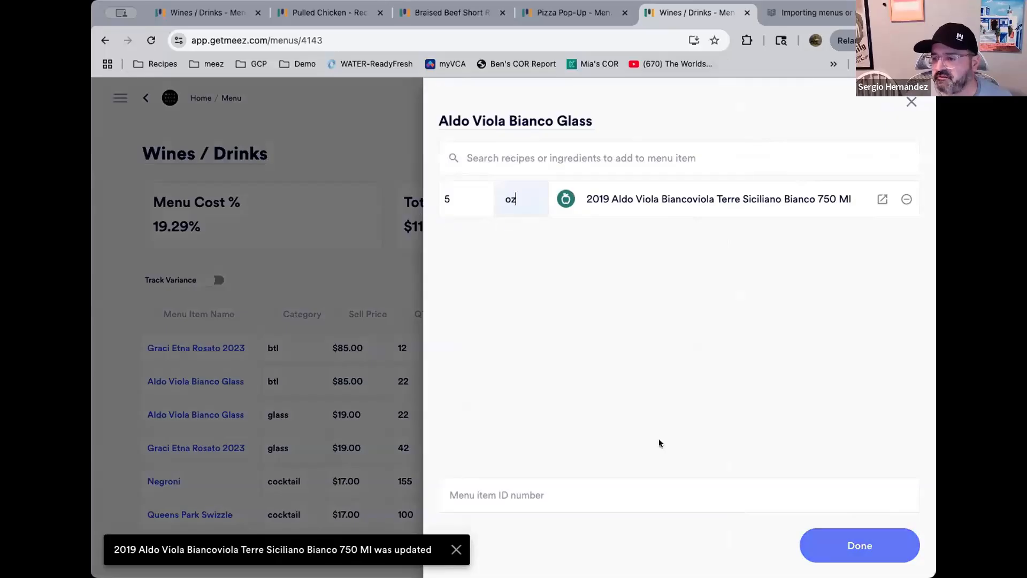
click(840, 545)
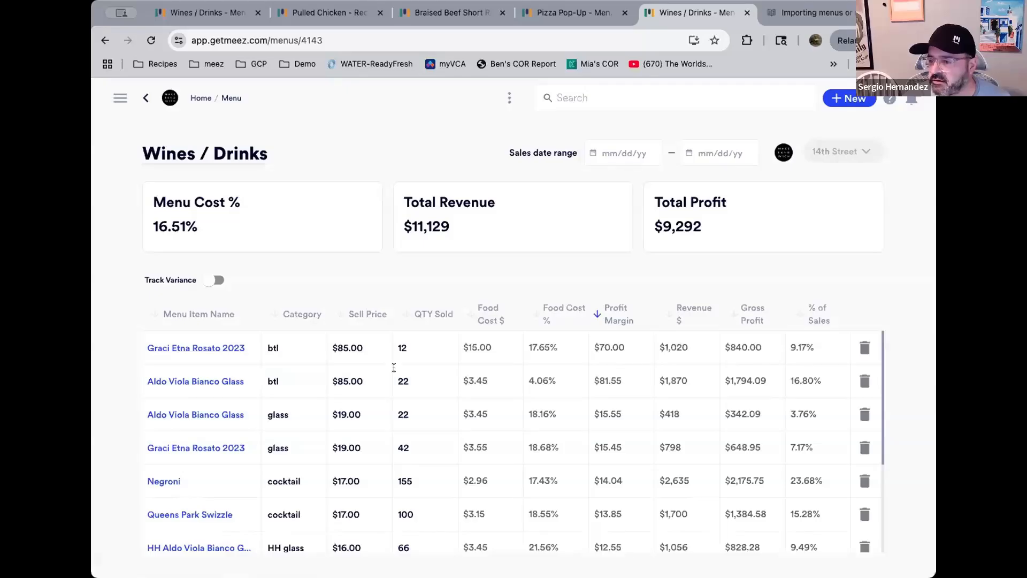
Set the Aldo Viola Bianco Glass item's sell price to $12
click(369, 381)
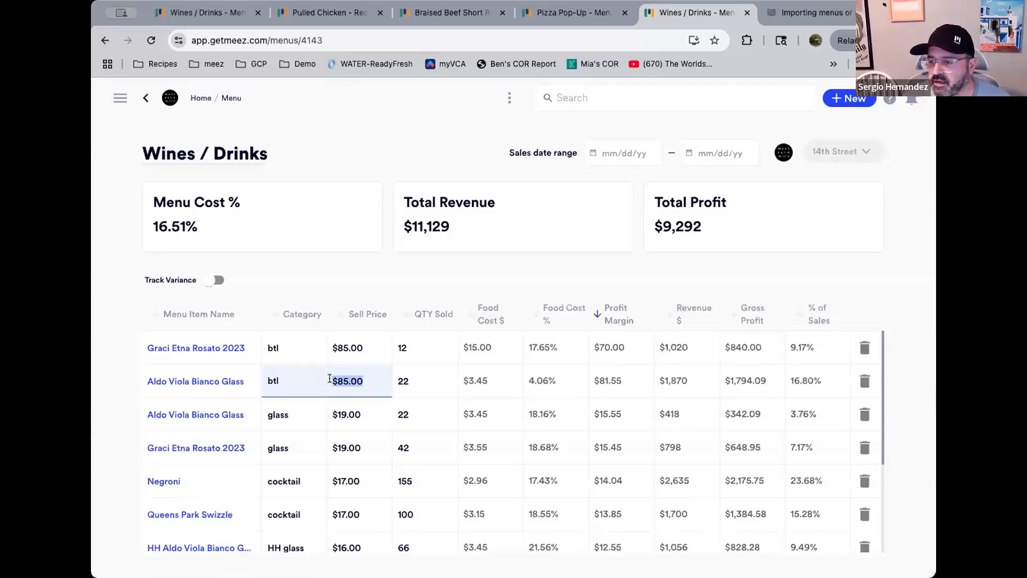
text(12)
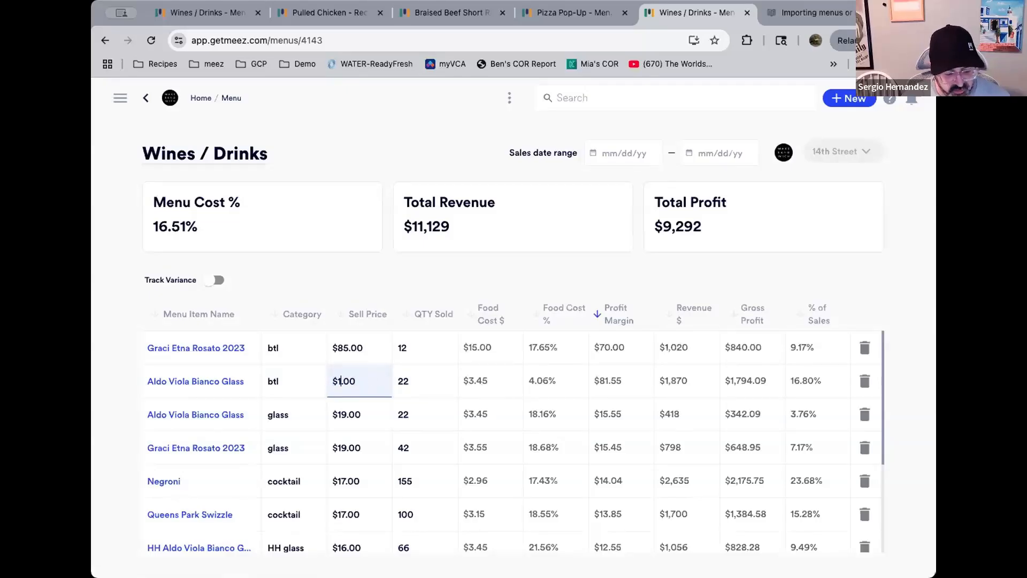
key(Return)
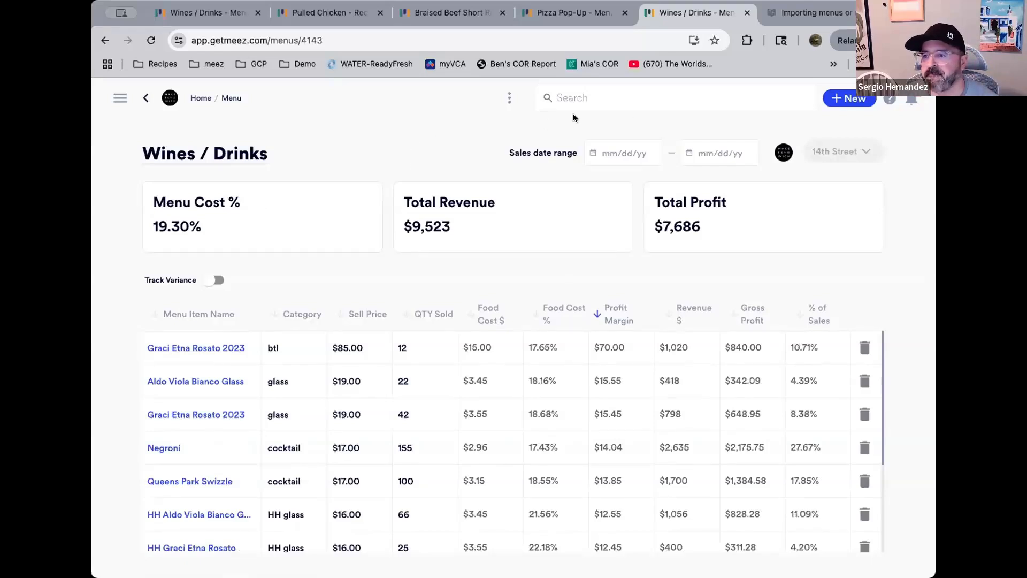
Create a new menu named Test Menu owned by Sergio's Taqueria & Tequila
click(838, 101)
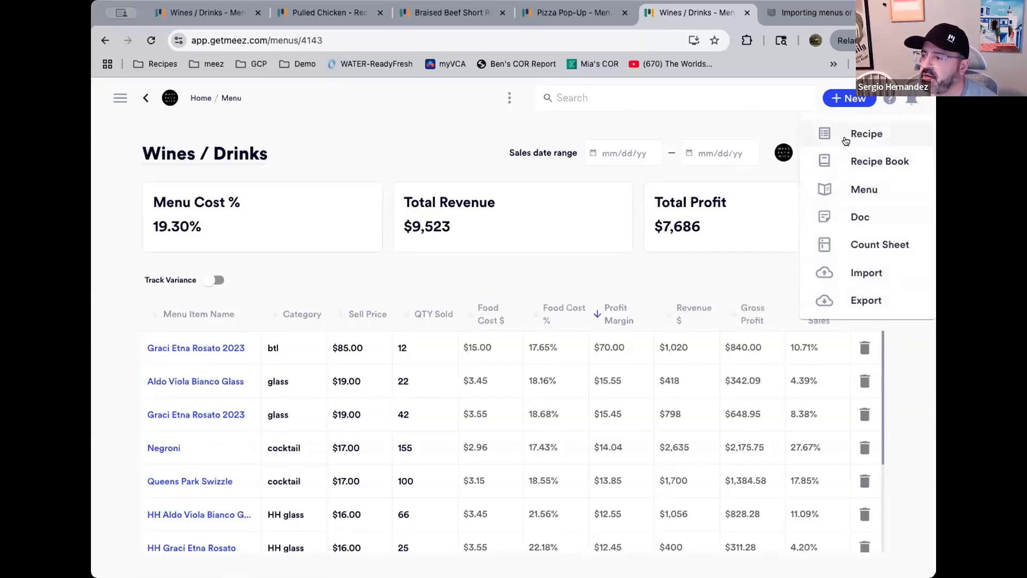
click(866, 190)
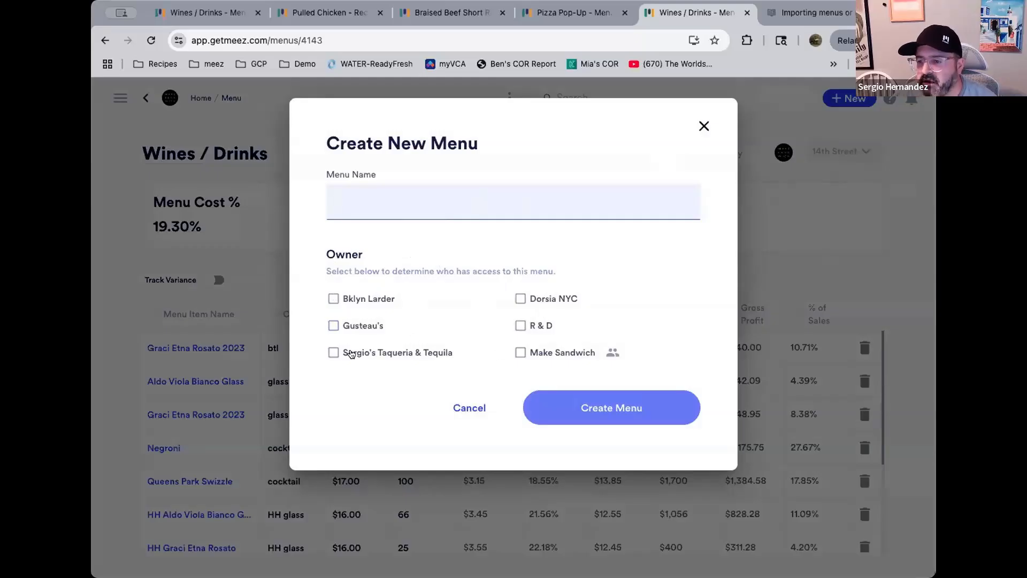
click(330, 354)
click(329, 353)
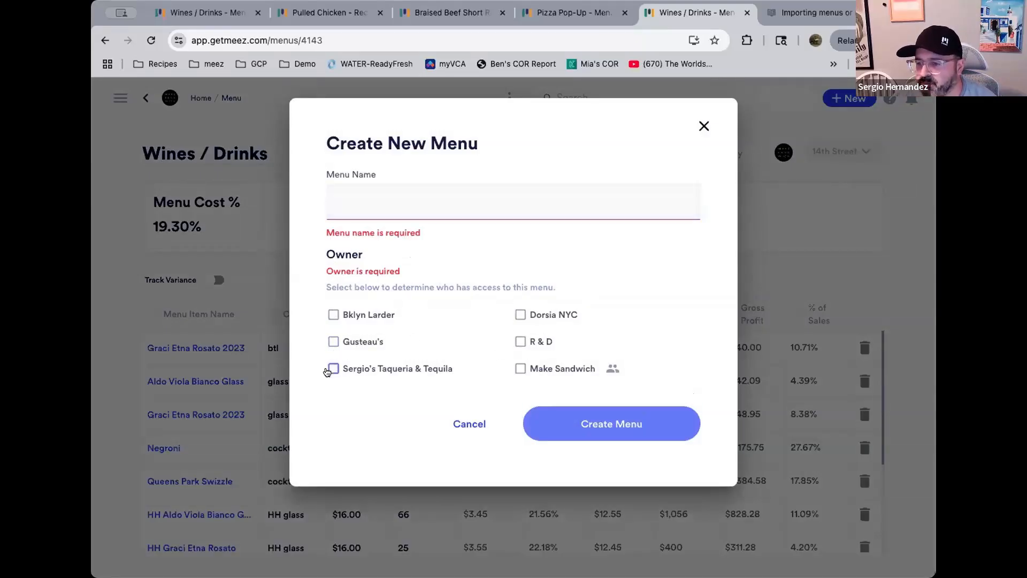
click(331, 369)
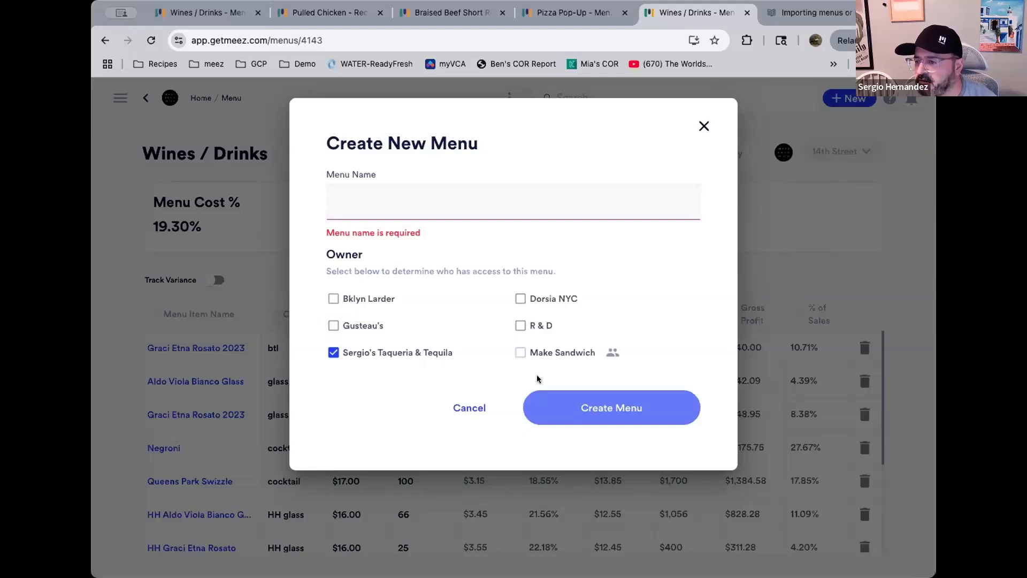
click(372, 203)
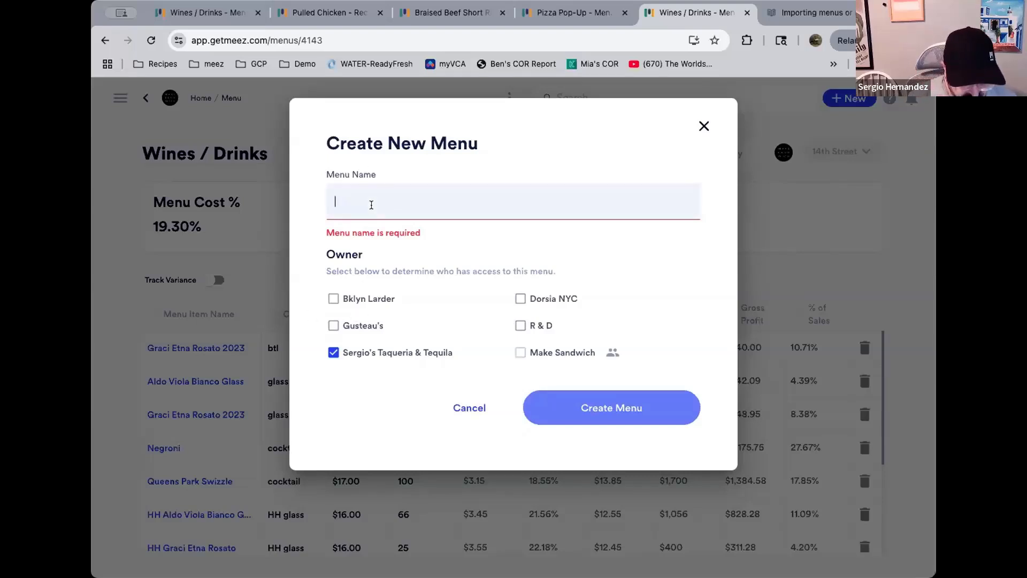
text(Test Menu)
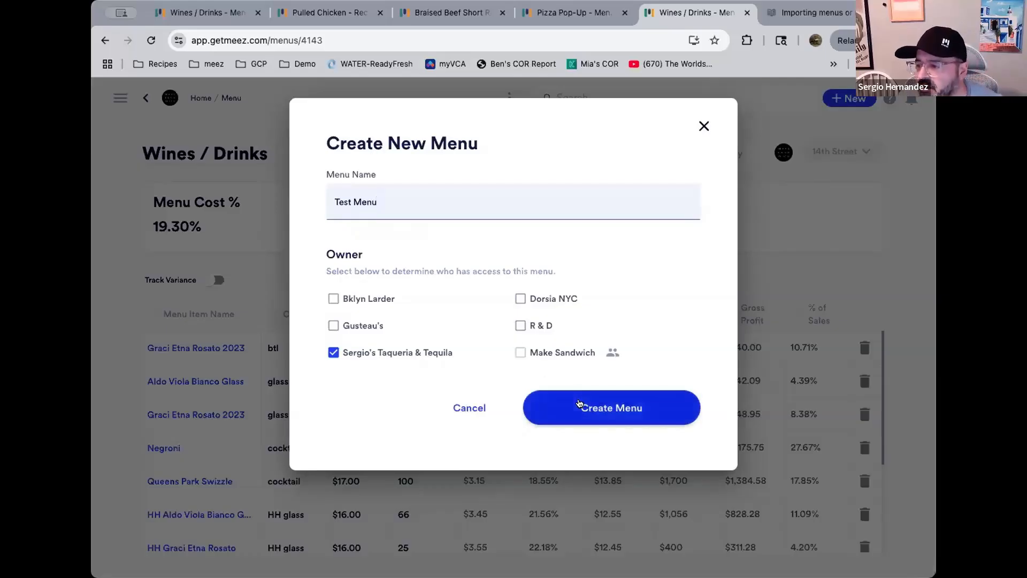
click(579, 403)
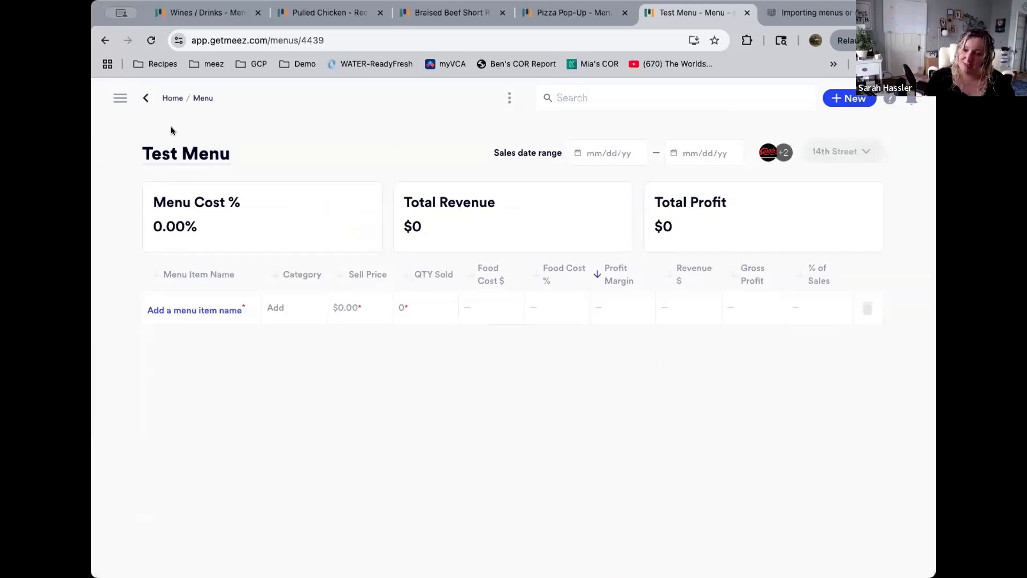
click(237, 153)
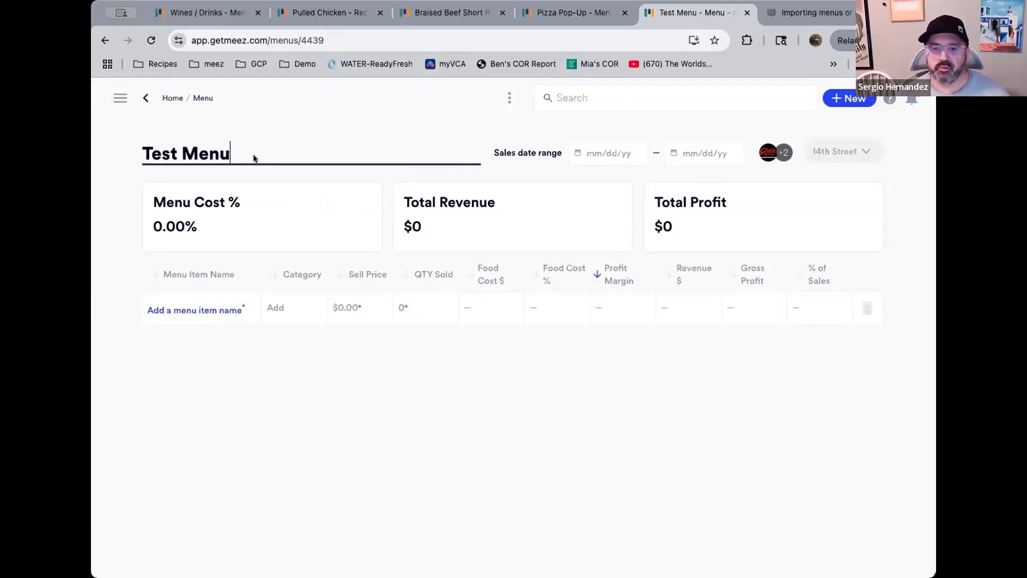
text(2.0)
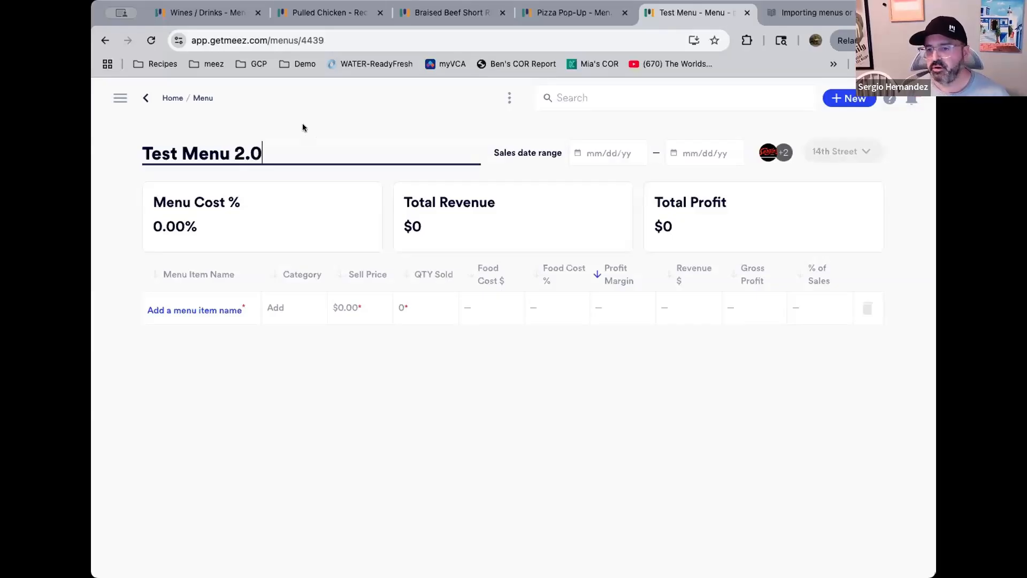
key(BackSpace)
key(BackSpace)
key(BackSpace)
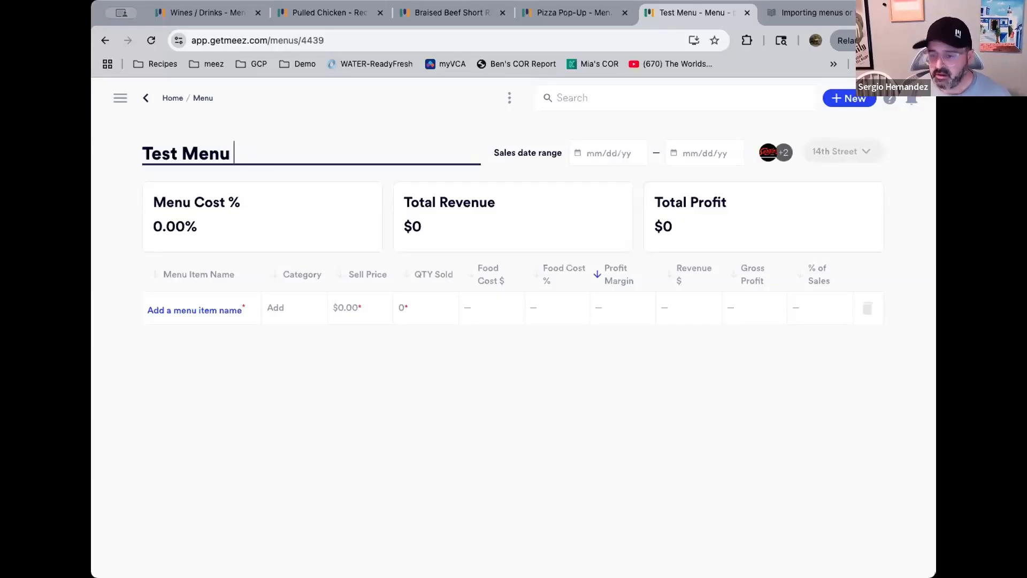
Rename the menu to Test Menu 6/10/25
text(6/)
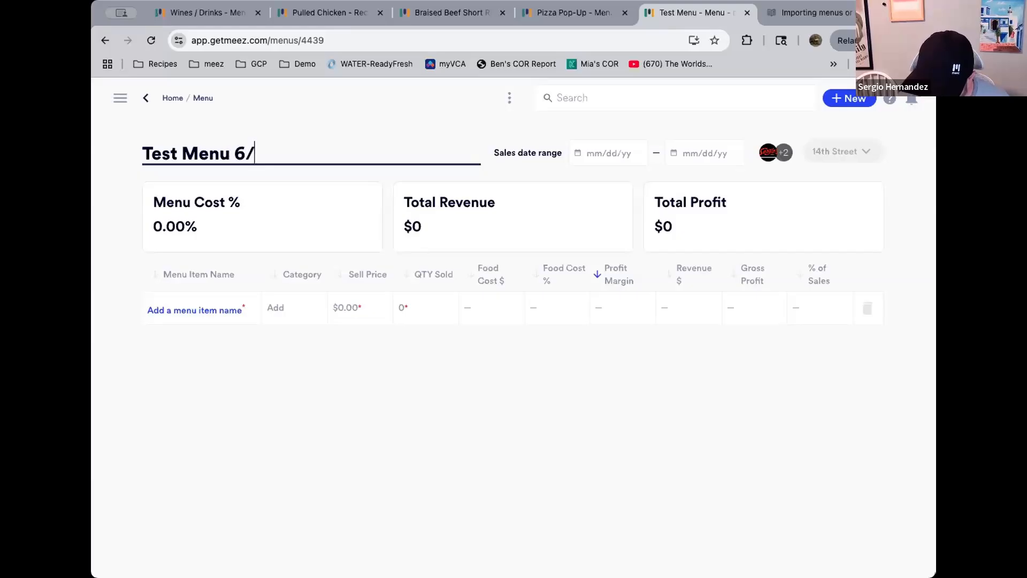
text(10/25)
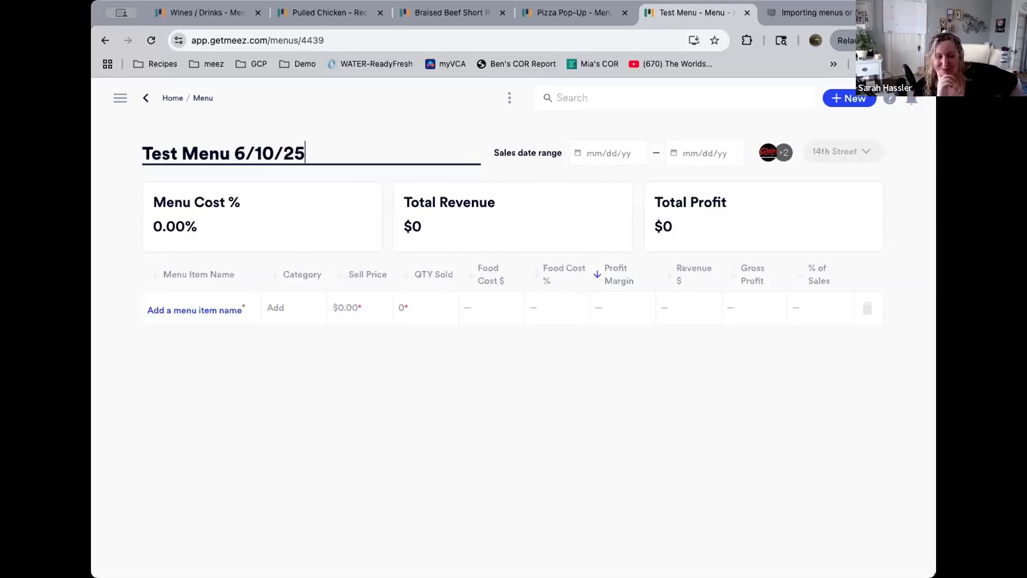
Add a new menu item named Taco Supreme, 2ea
click(192, 315)
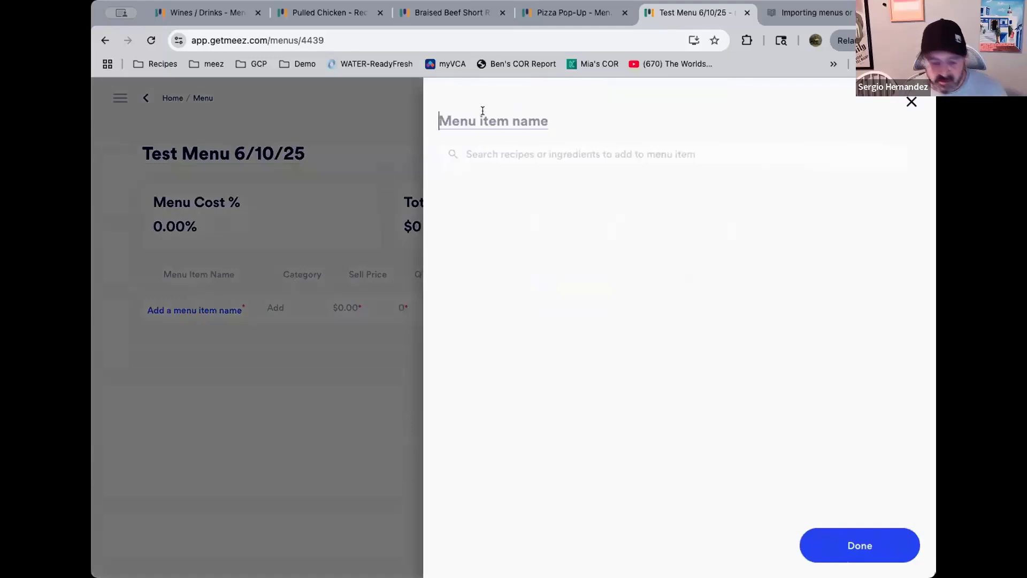
text(Taco)
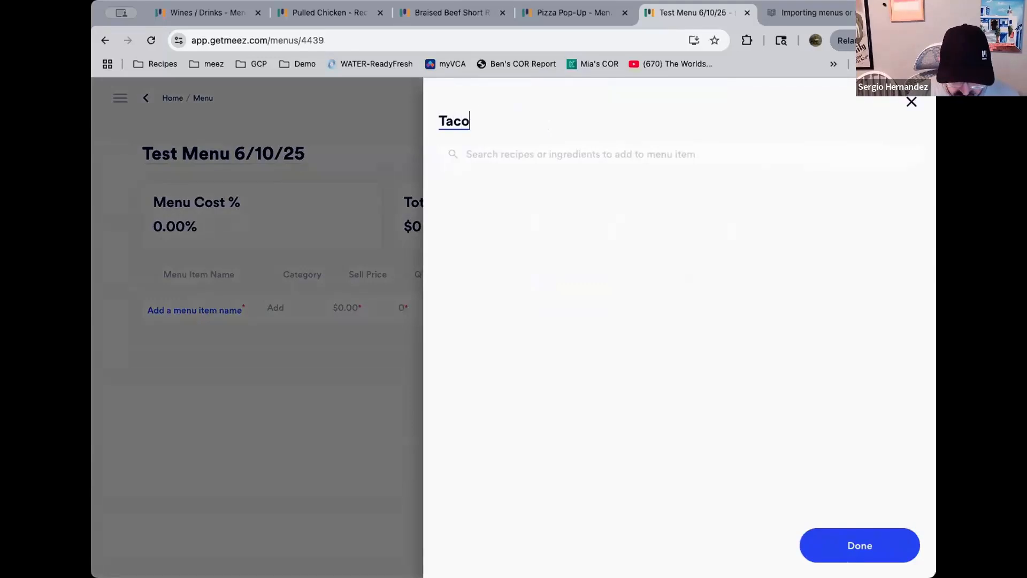
text( Supreme)
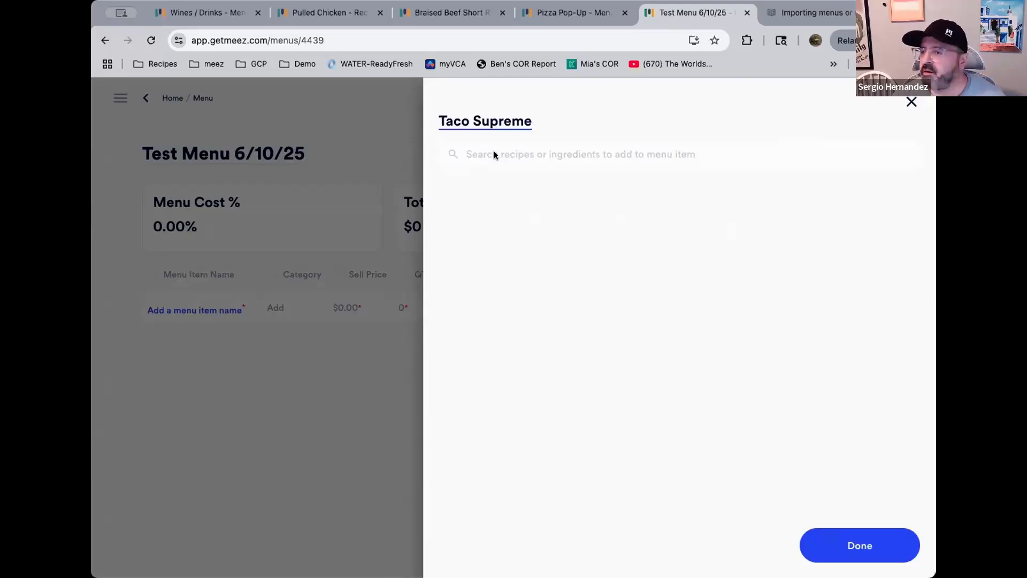
text(, 2ea)
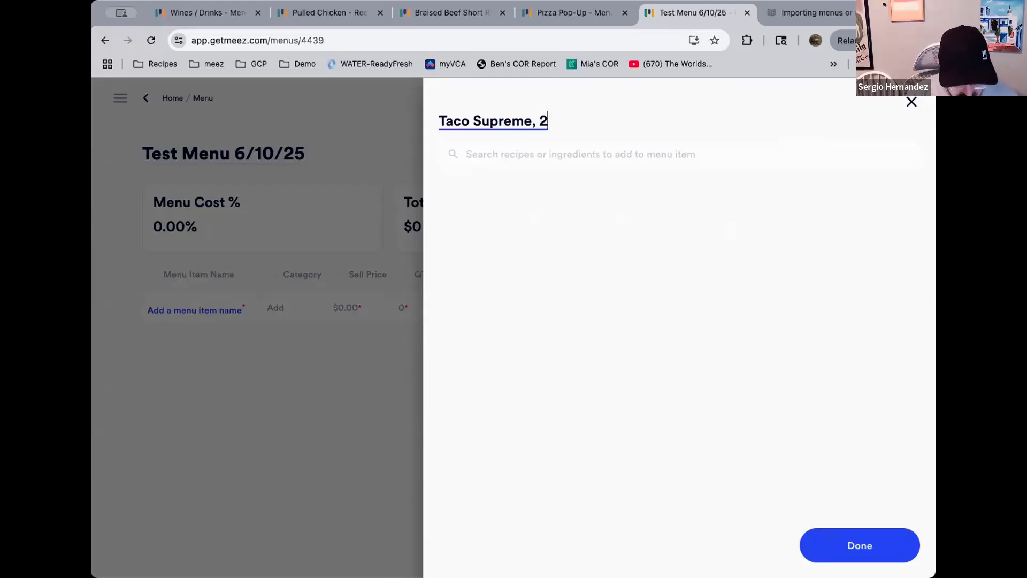
Add the Tacos Carne Azada, 2 Each recipe to the Taco Supreme, 2ea item
click(506, 152)
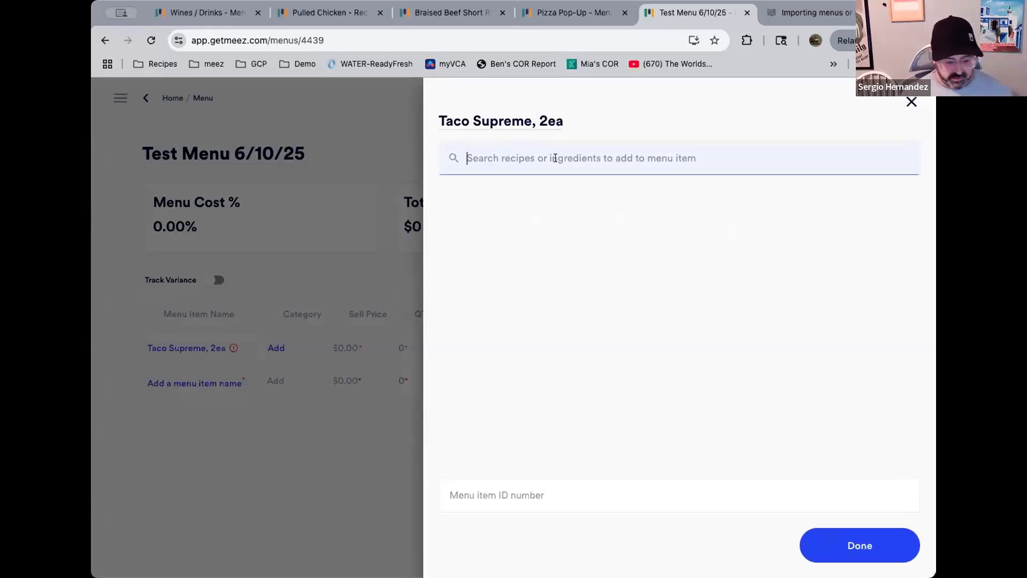
text(taco)
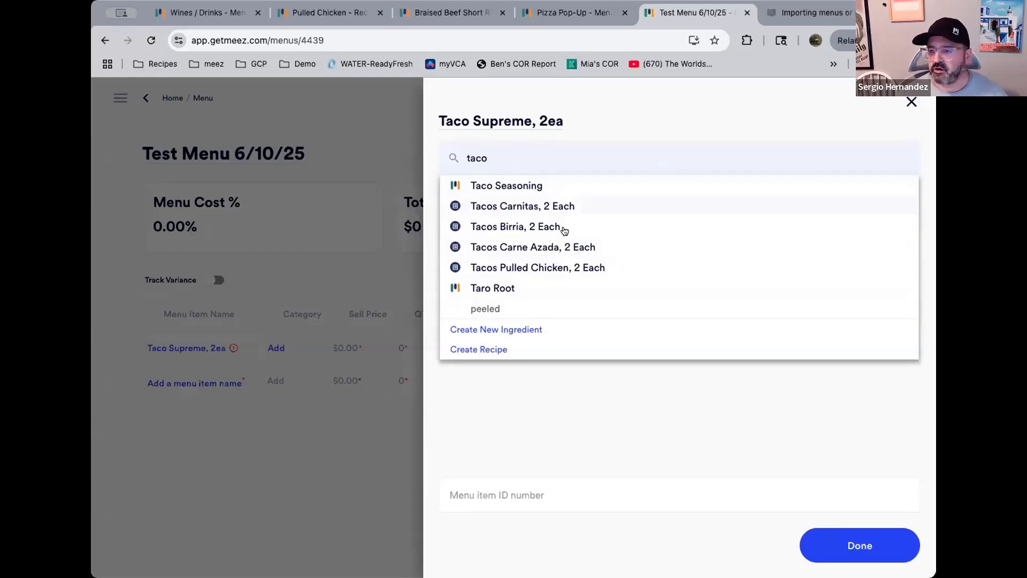
click(550, 247)
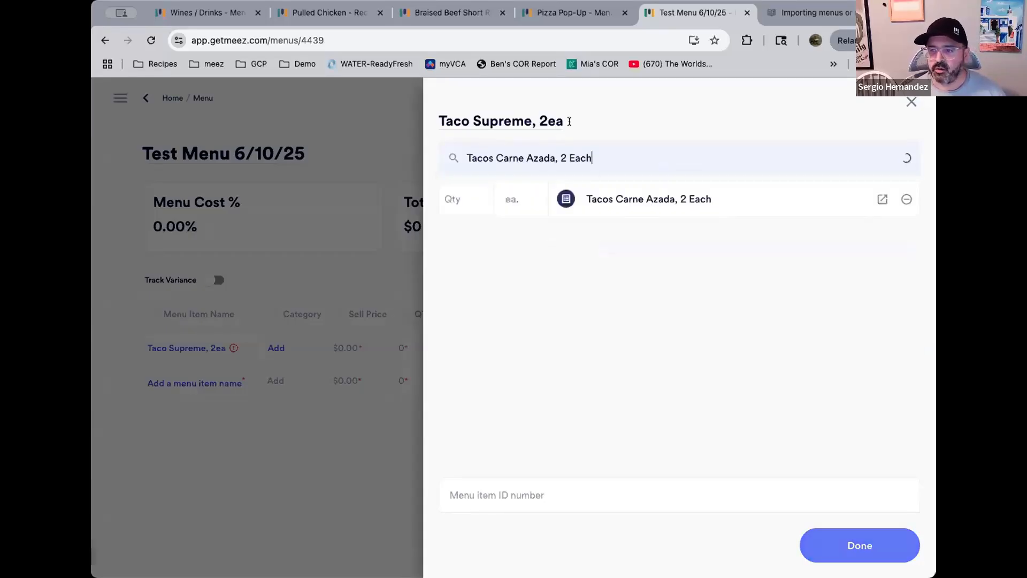
click(546, 152)
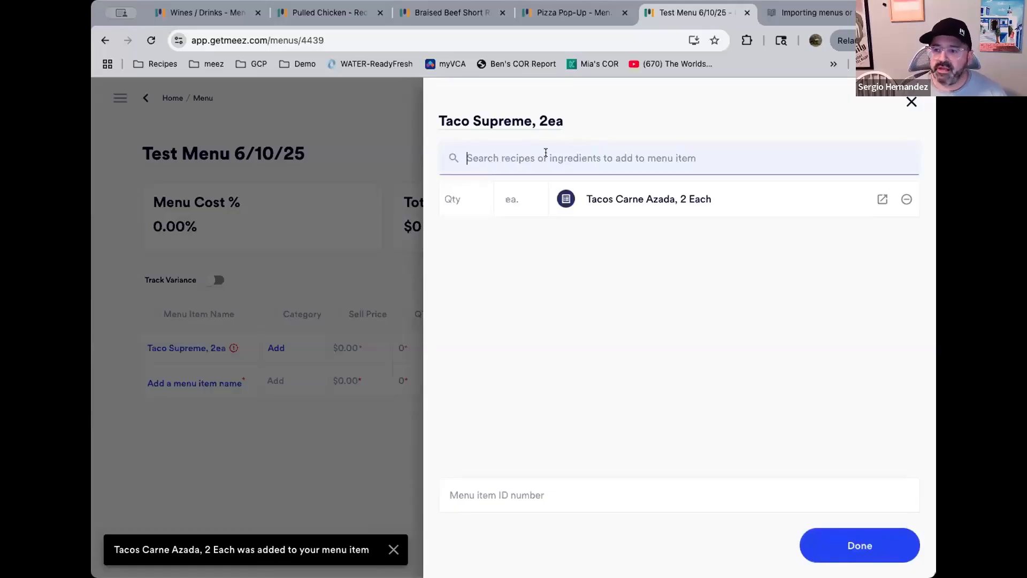
Add Sour Cream as an ingredient of the Taco Supreme, 2ea item
click(530, 182)
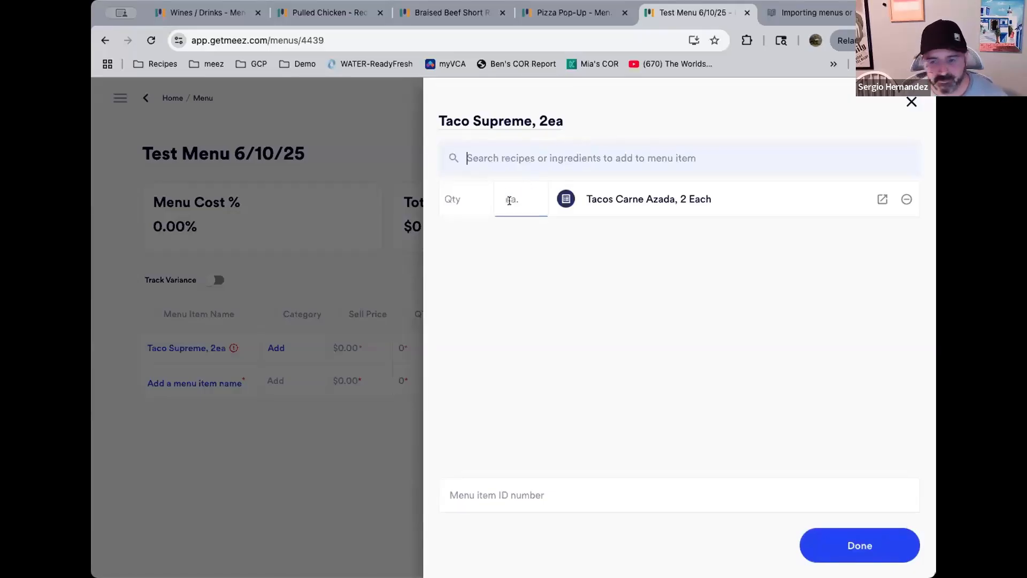
click(516, 160)
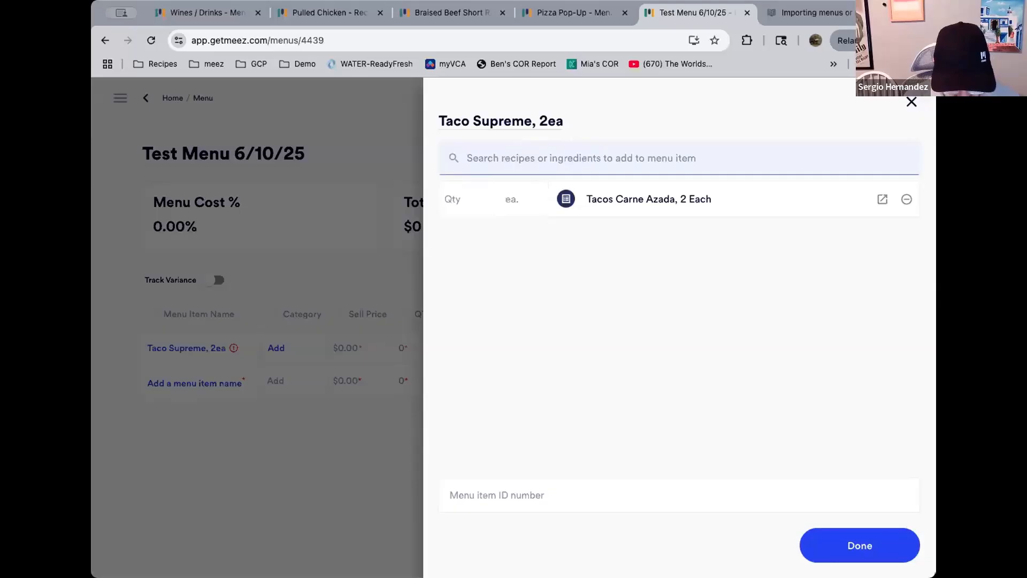
text(sour cream)
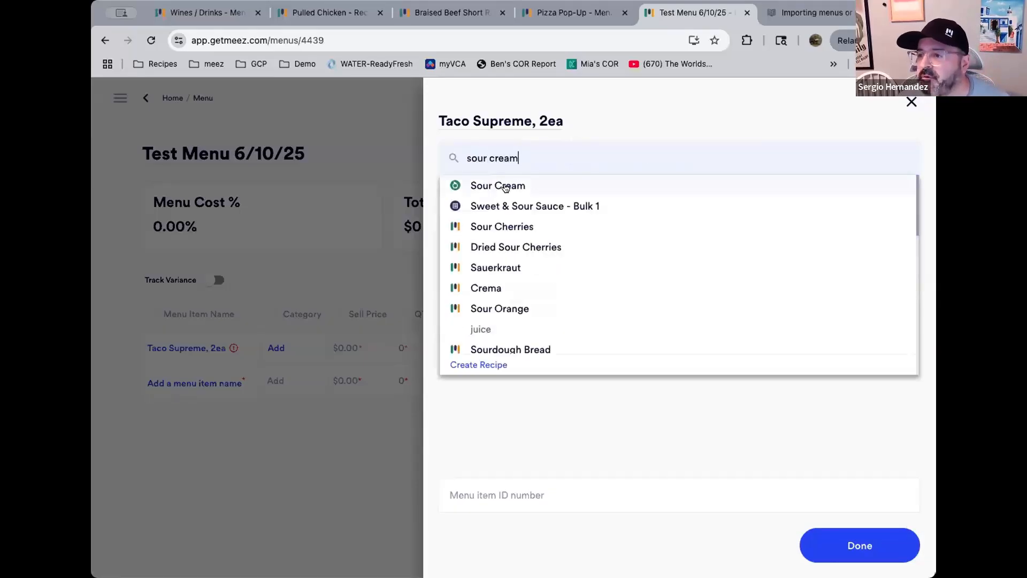
click(505, 188)
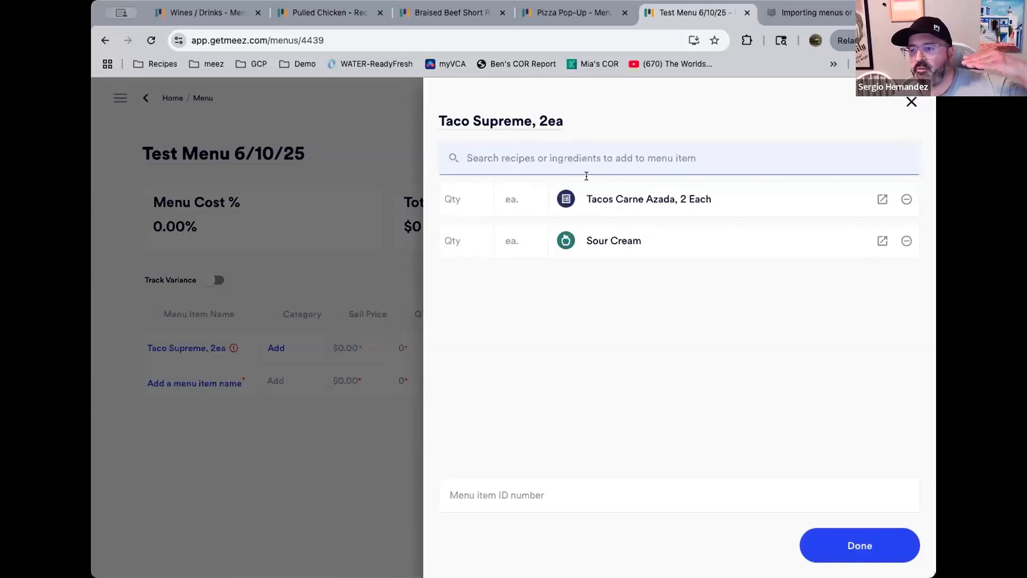
Open the Tacos Carne Azada, 2 Each recipe in a new tab to review it, then return to the menu
click(882, 199)
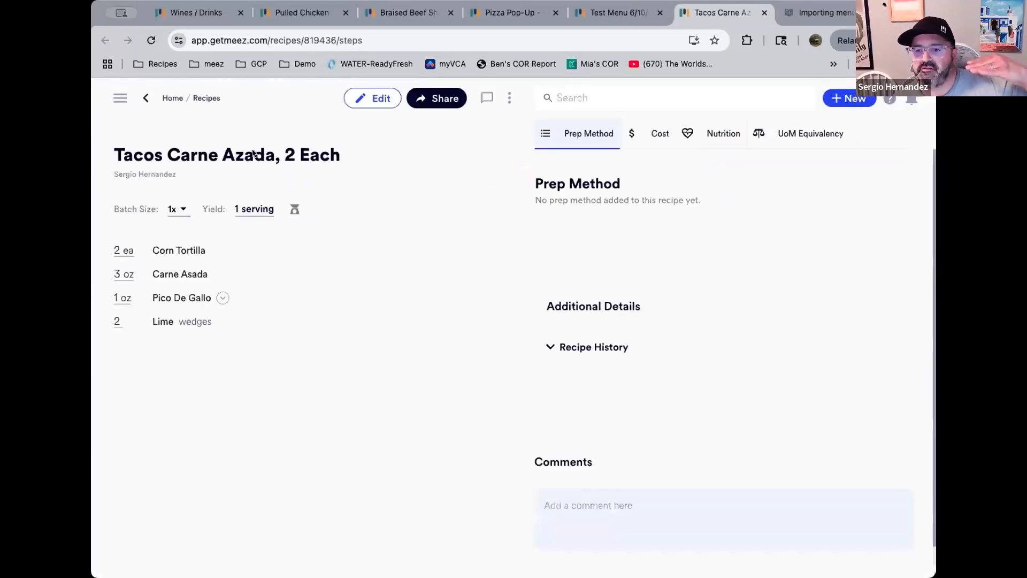
click(618, 15)
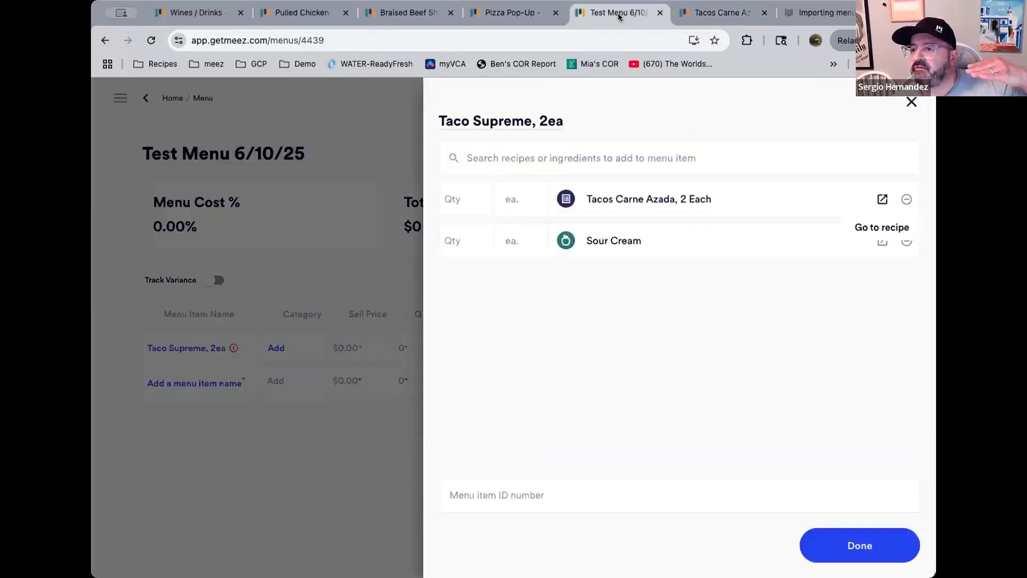
Set the Sour Cream quantity to 1 oz-wt
click(469, 237)
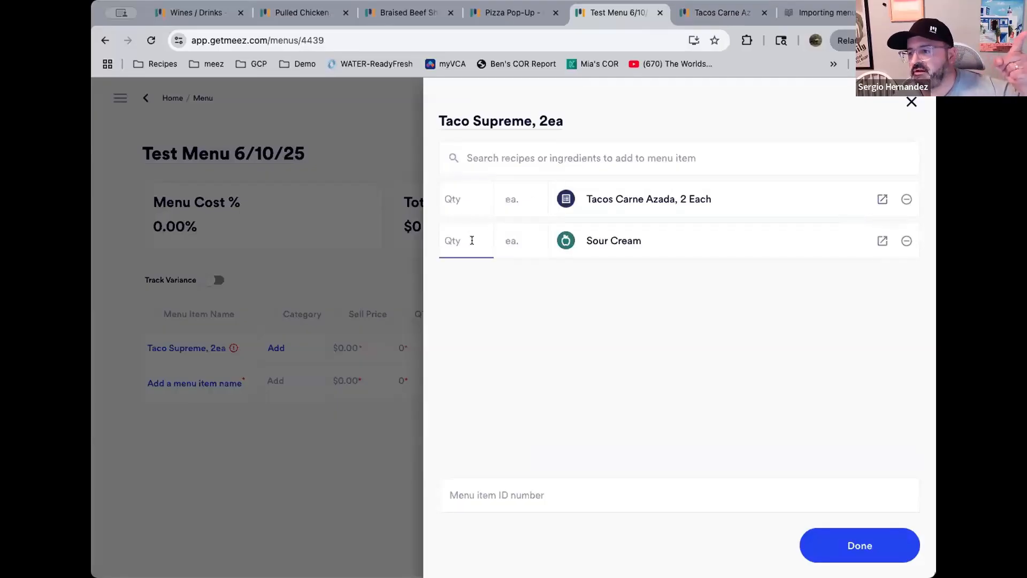
click(567, 234)
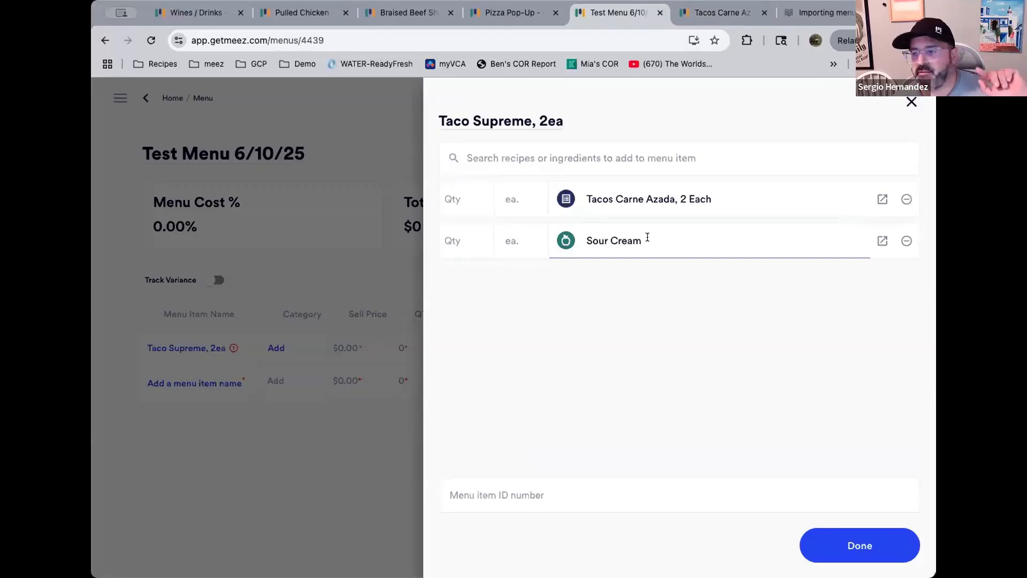
click(465, 241)
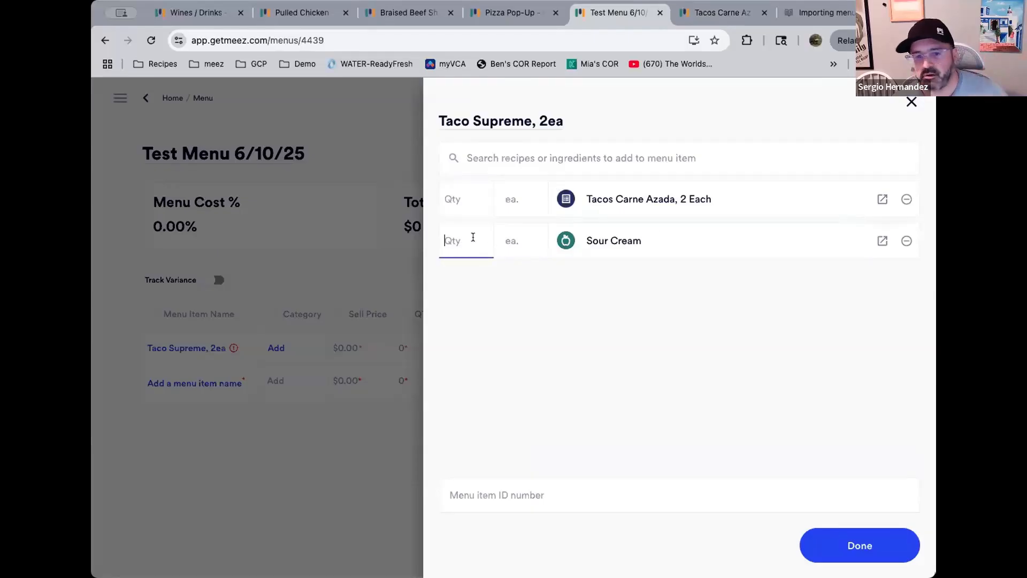
text(1)
key(Tab)
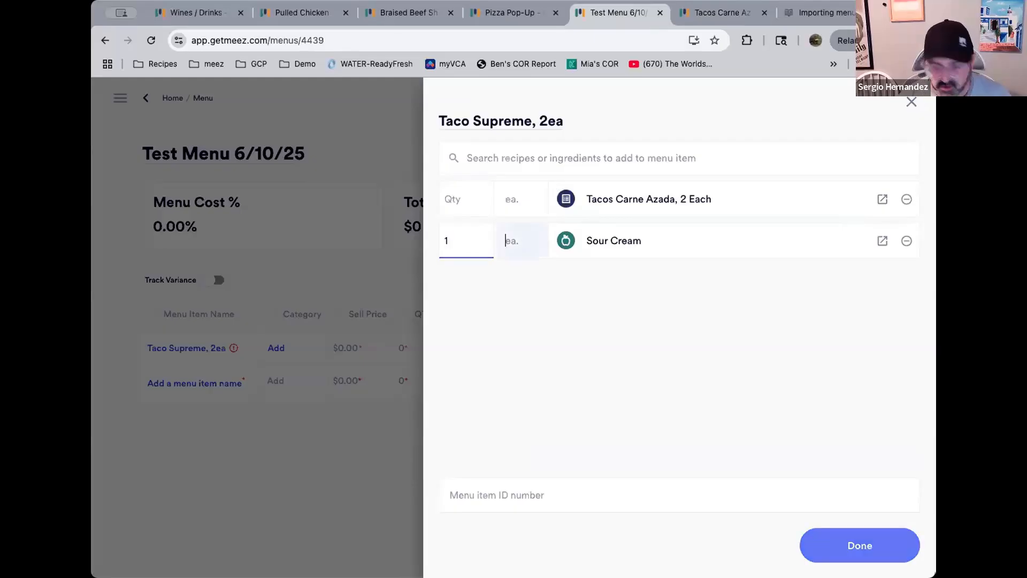
text(o)
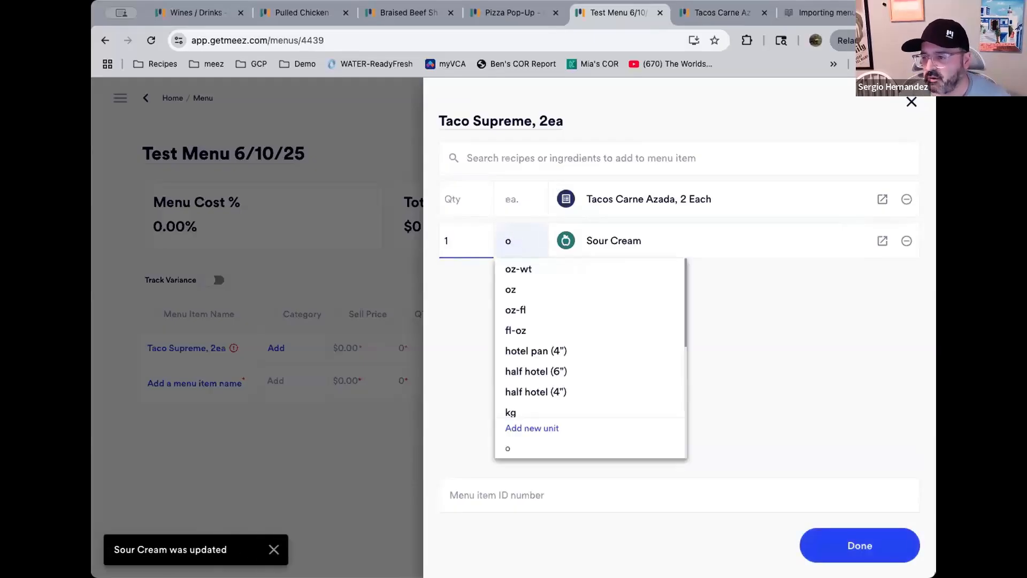
click(514, 267)
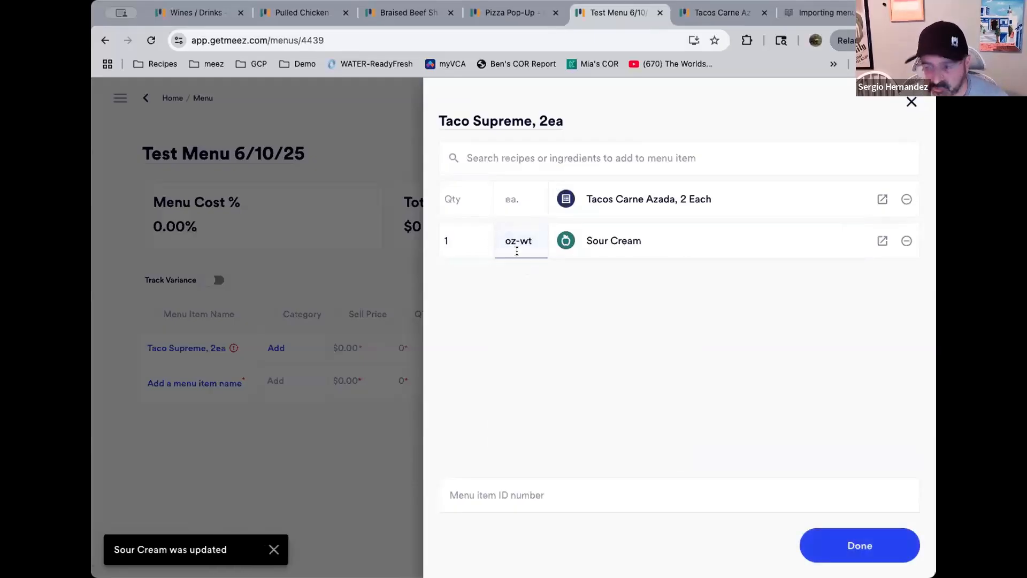
Add Pico De Gallo to the item with a quantity of 1 oz-wt
click(535, 151)
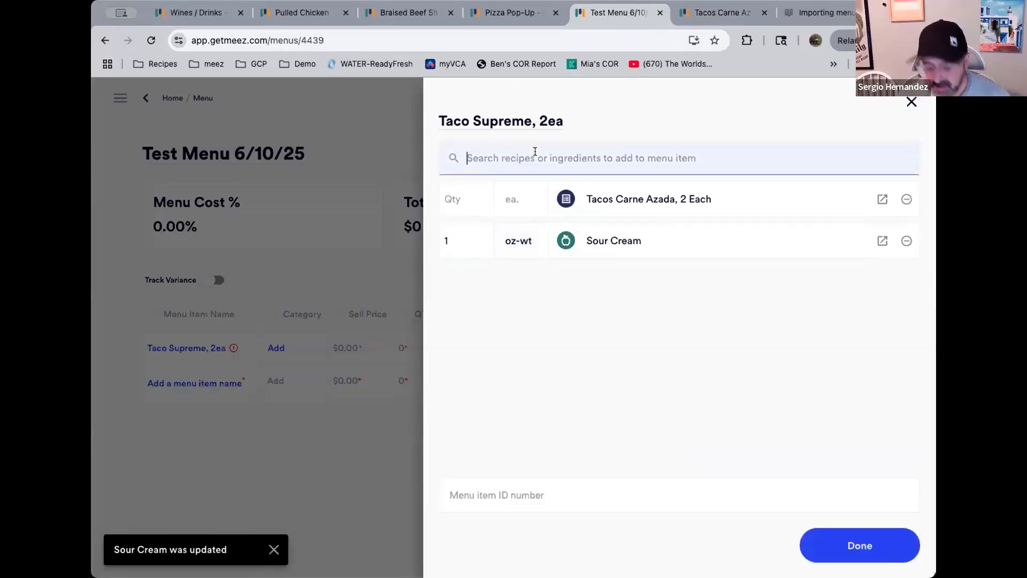
text(pico)
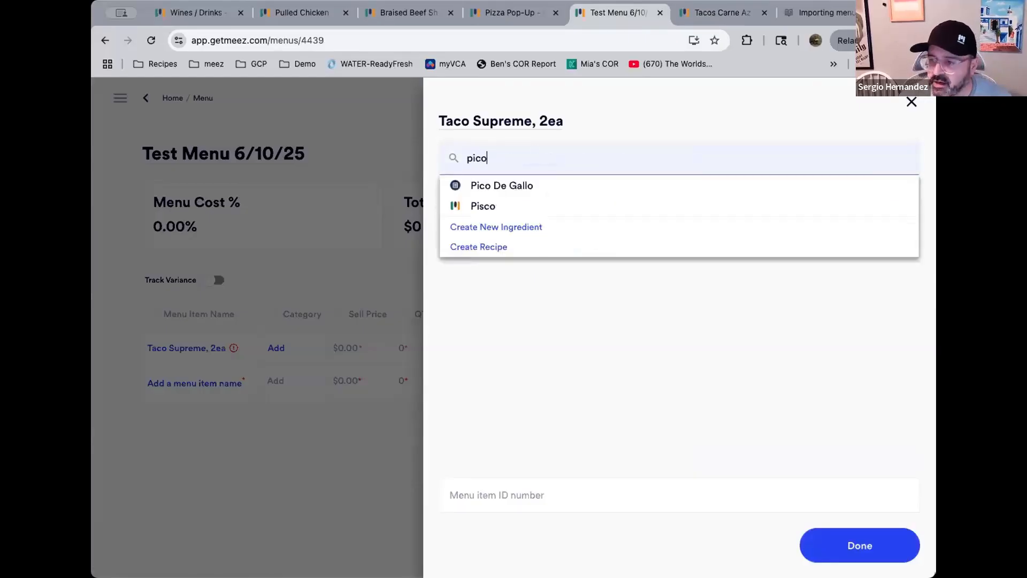
click(537, 184)
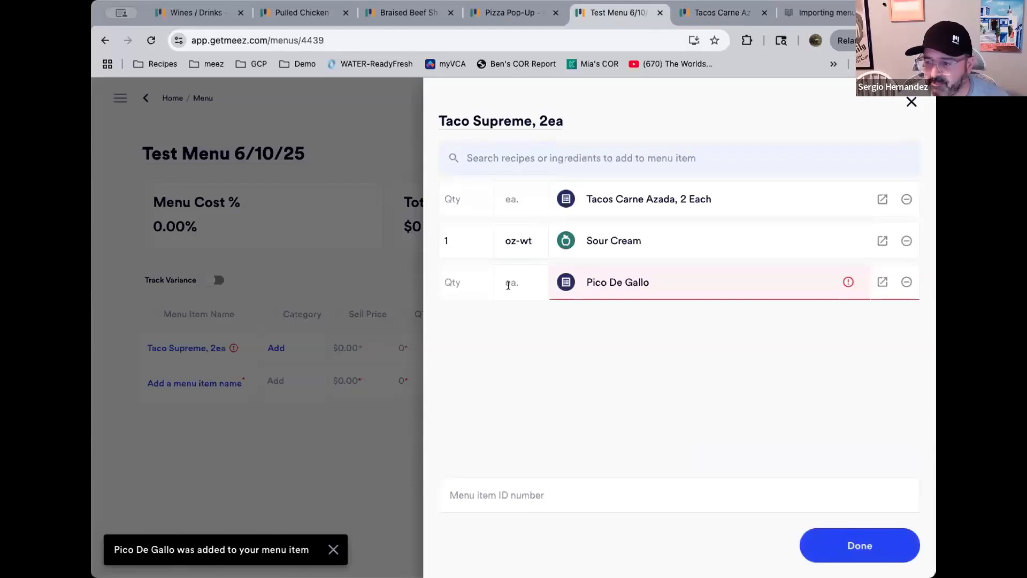
click(475, 283)
text(1)
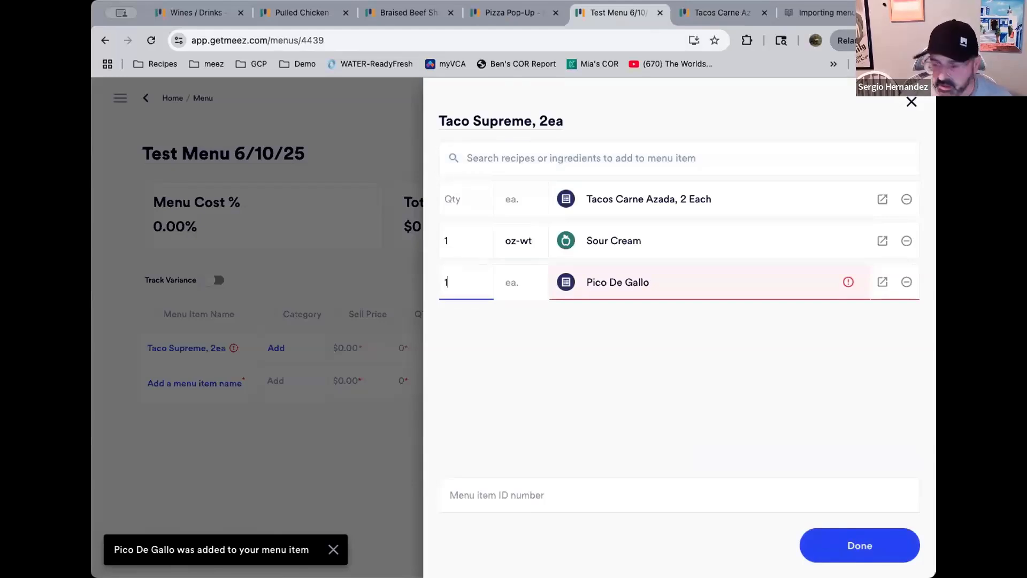
key(Tab)
text(o)
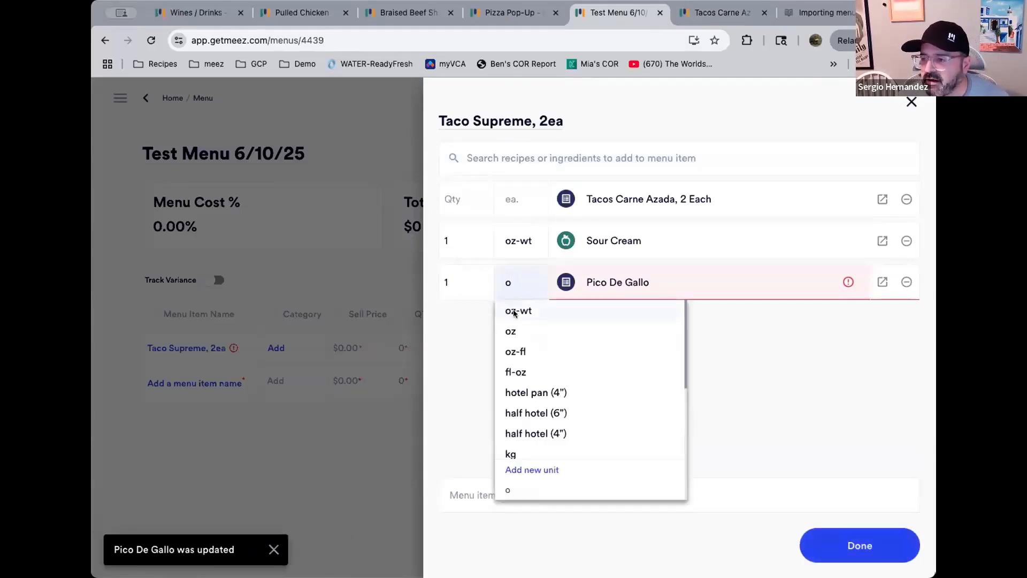
click(504, 310)
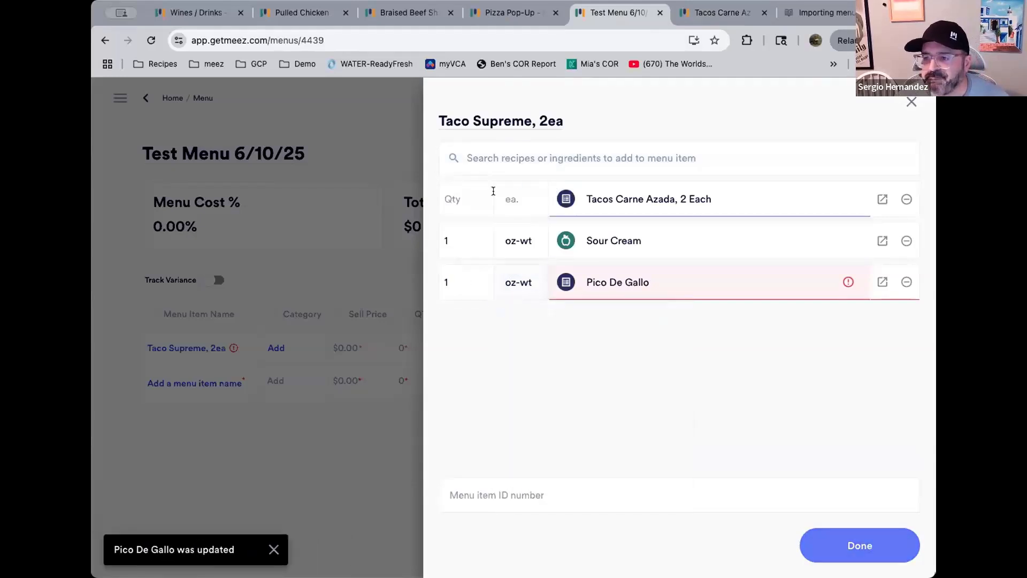
Add Guacamole 2.0 to the item at 1 oz-wt and close the item panel
click(523, 168)
text(guaca)
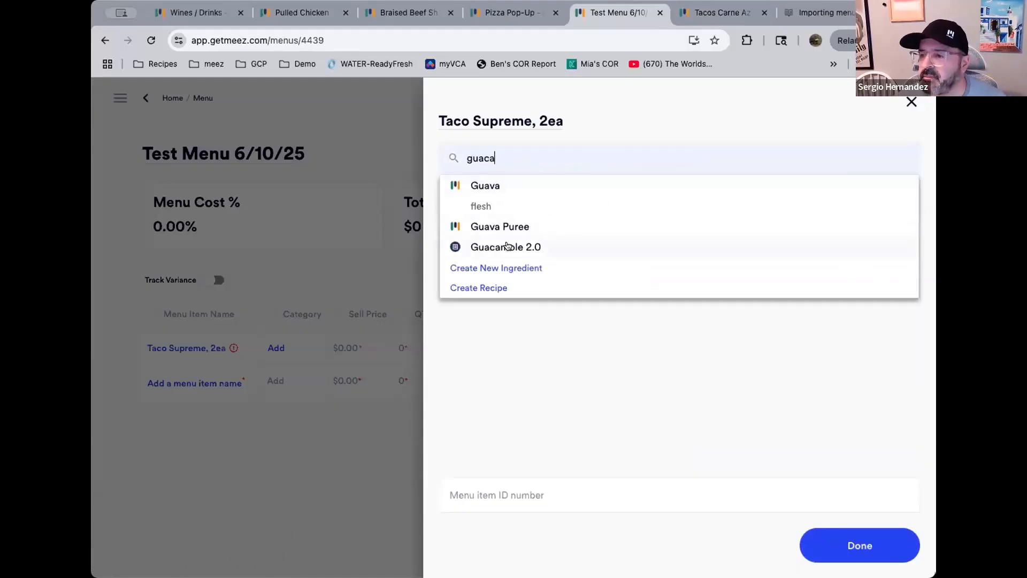
click(508, 246)
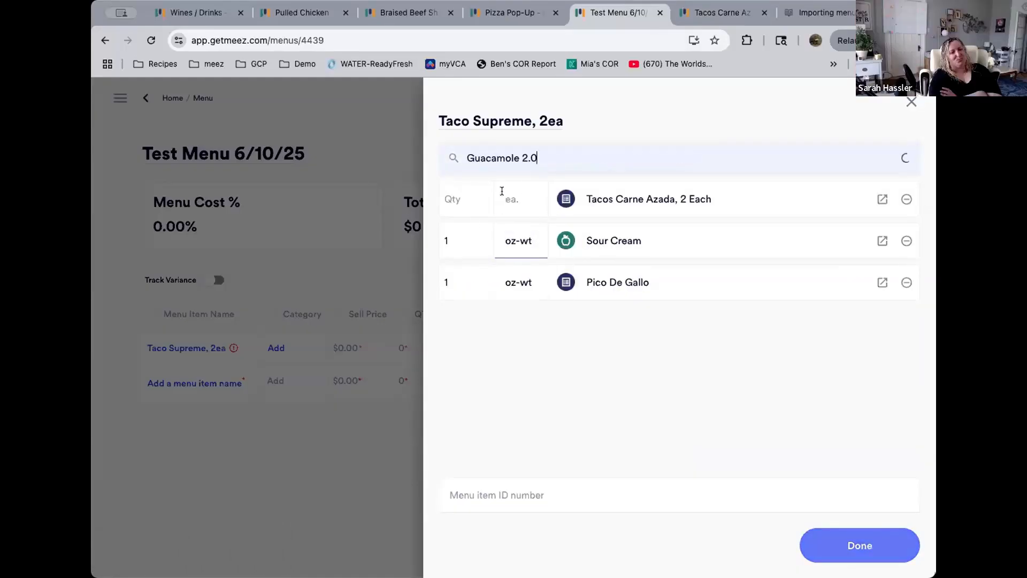
click(483, 319)
text(1)
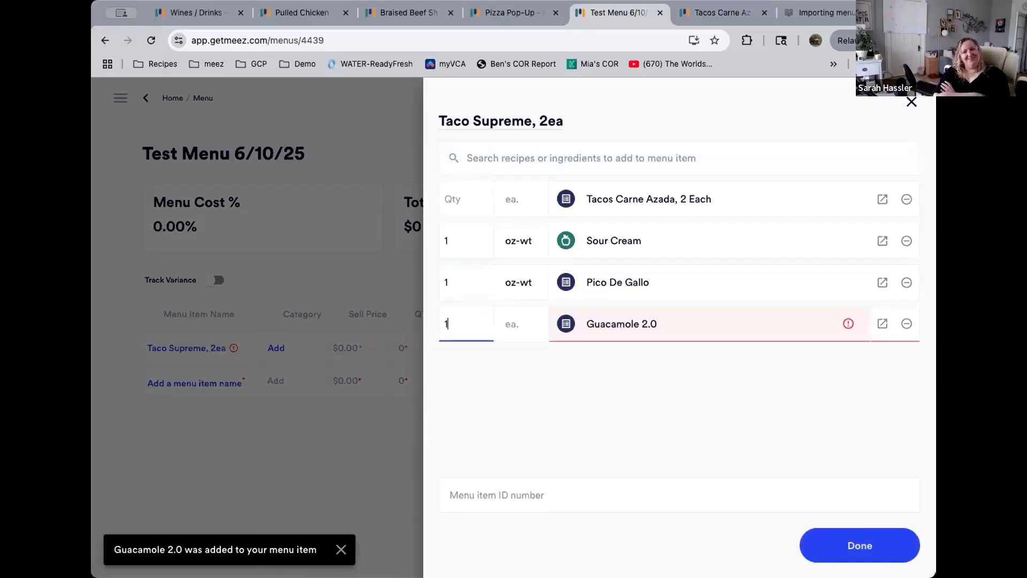
key(Tab)
text(oz)
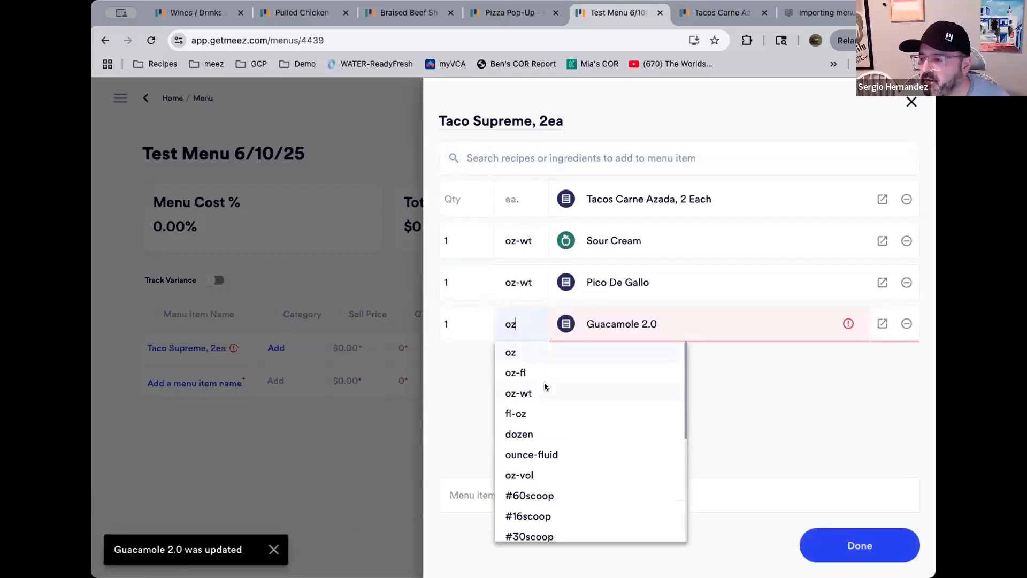
click(544, 392)
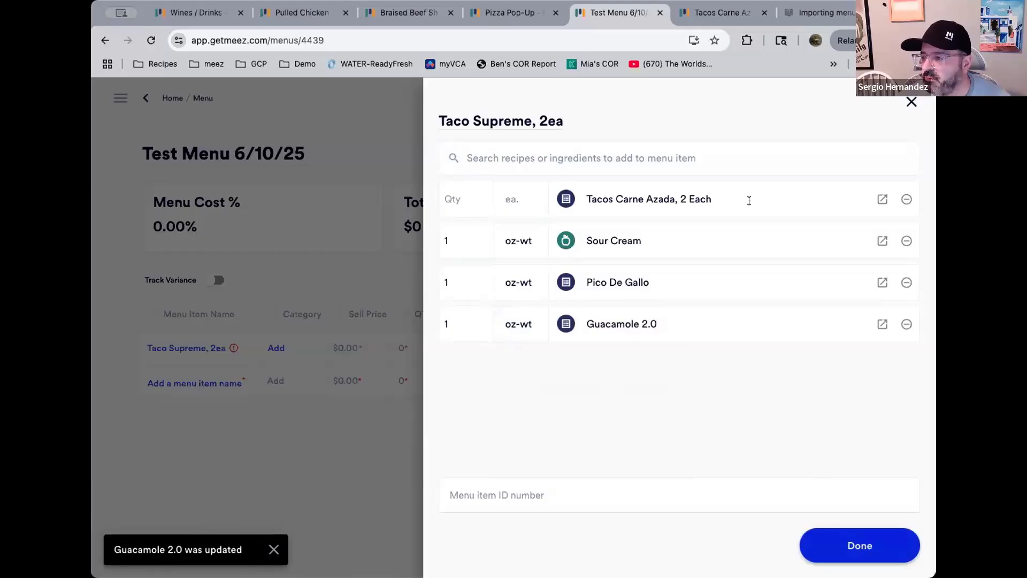
click(846, 541)
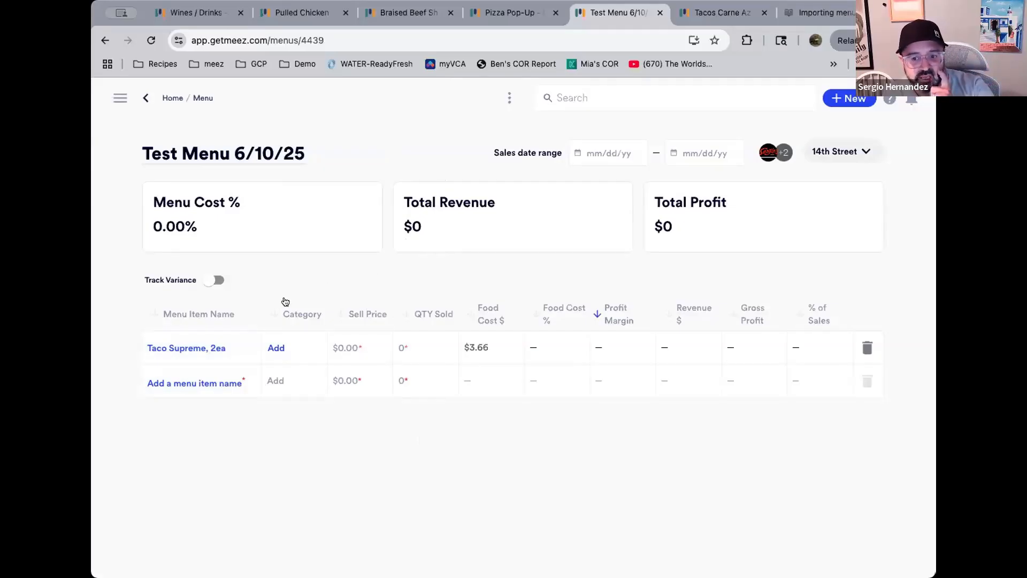
Add a new menu item named Burrito and create a new Burrito recipe as its component, then close the item panel
click(188, 382)
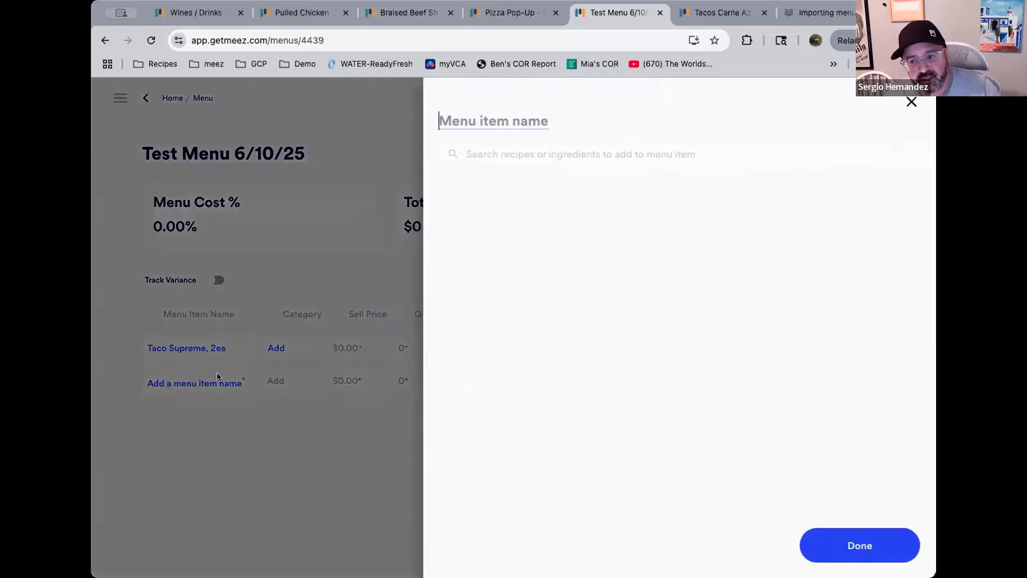
text(B)
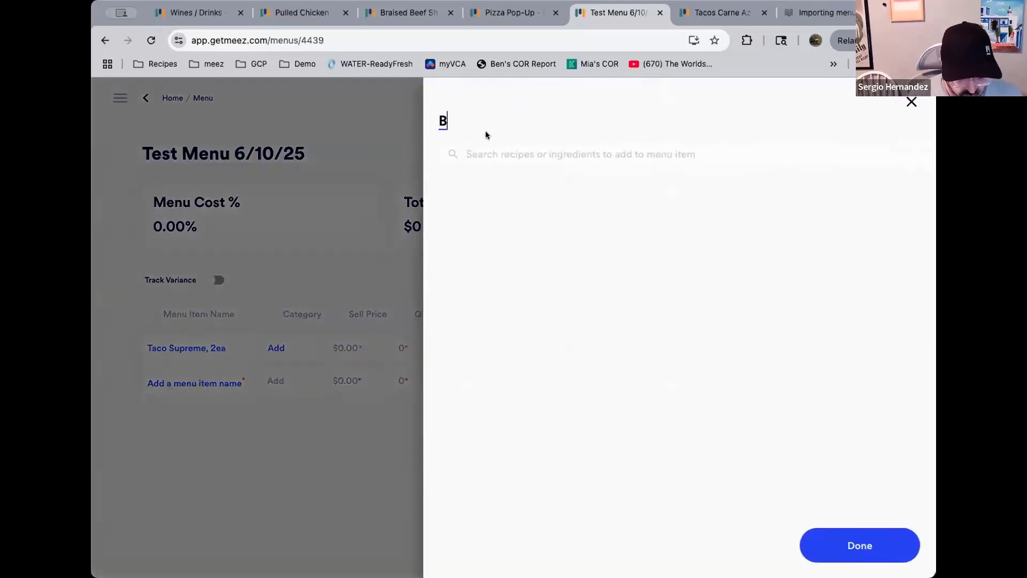
text(urrito)
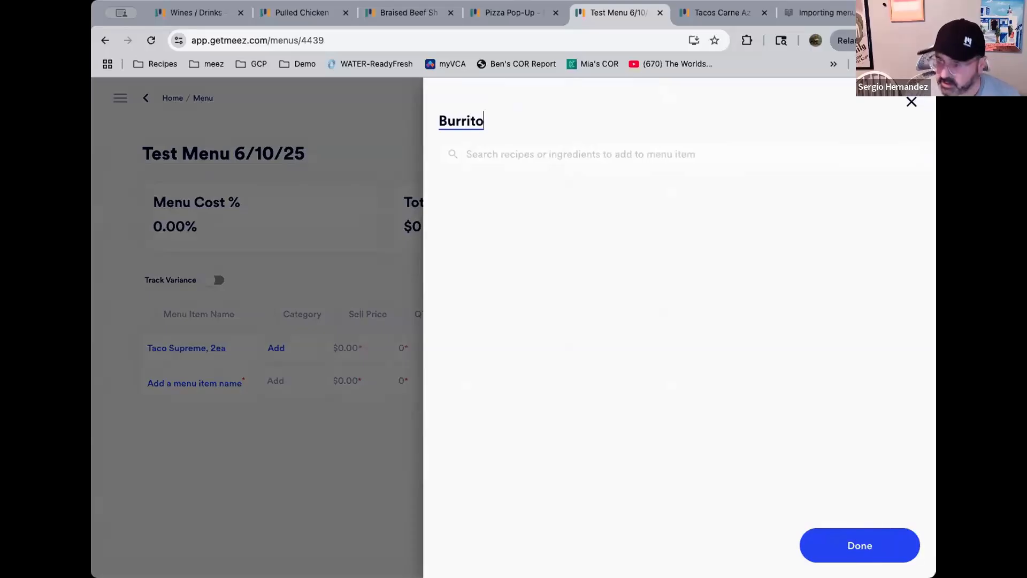
click(589, 156)
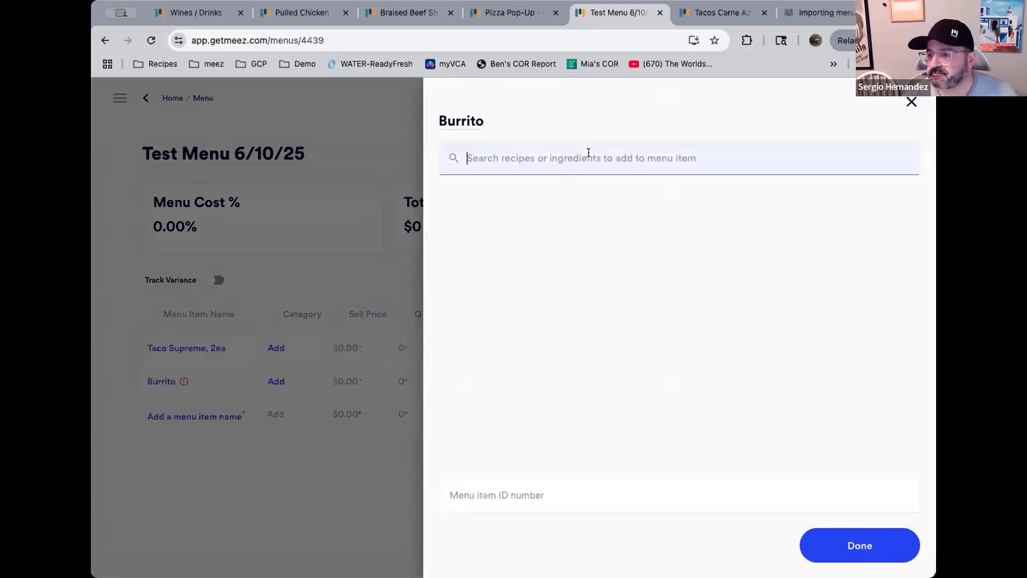
text(burrito)
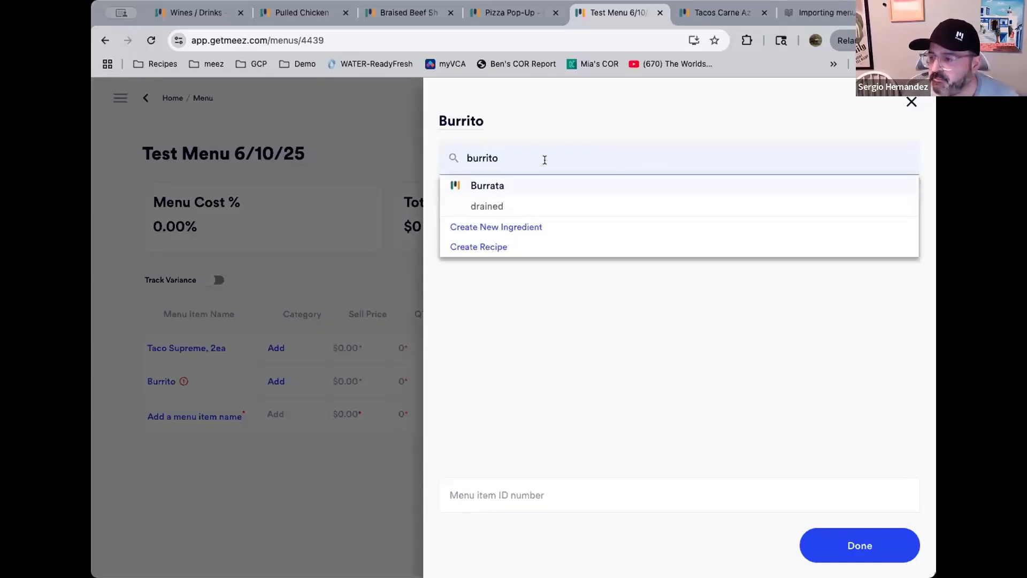
click(492, 247)
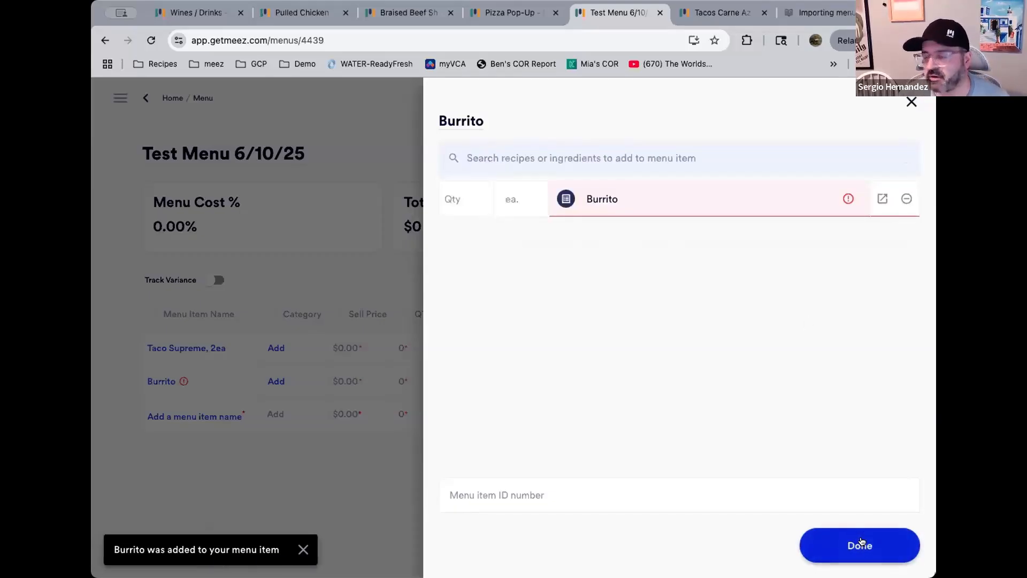
click(859, 543)
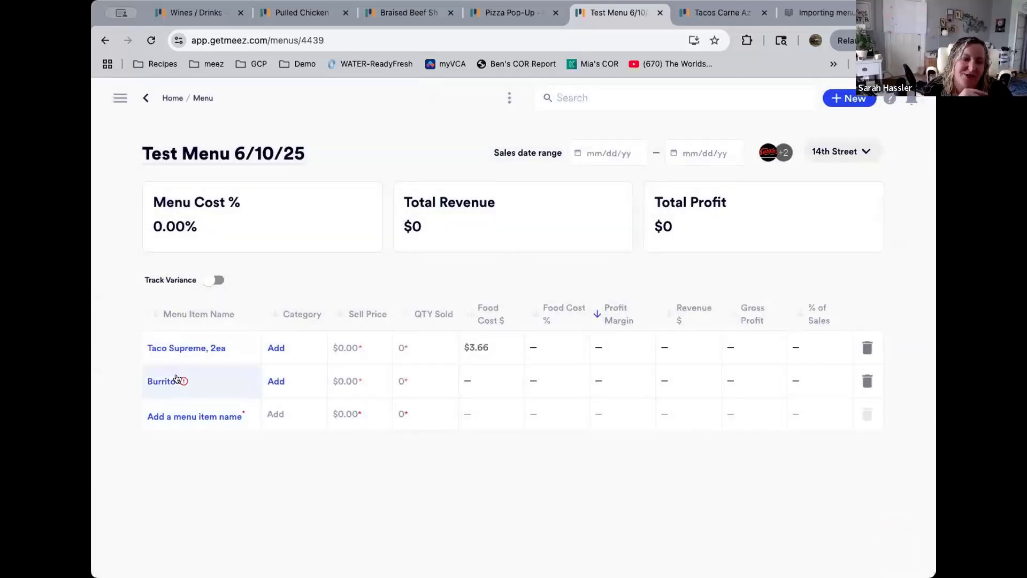
Open the Burrito recipe from the menu item for editing and add 3 oz Ground Beef as an ingredient
mouse_move(183, 381)
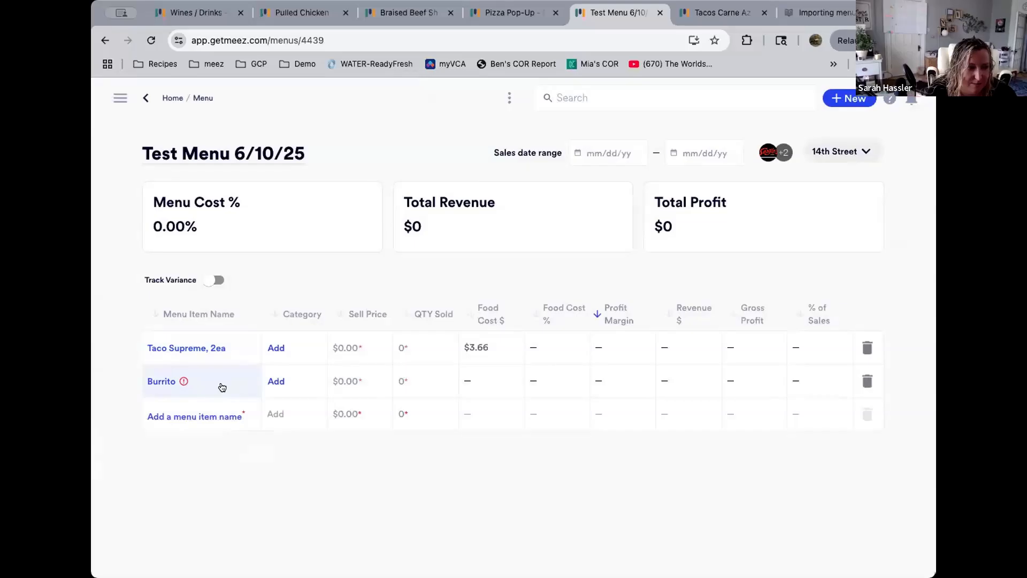
click(222, 387)
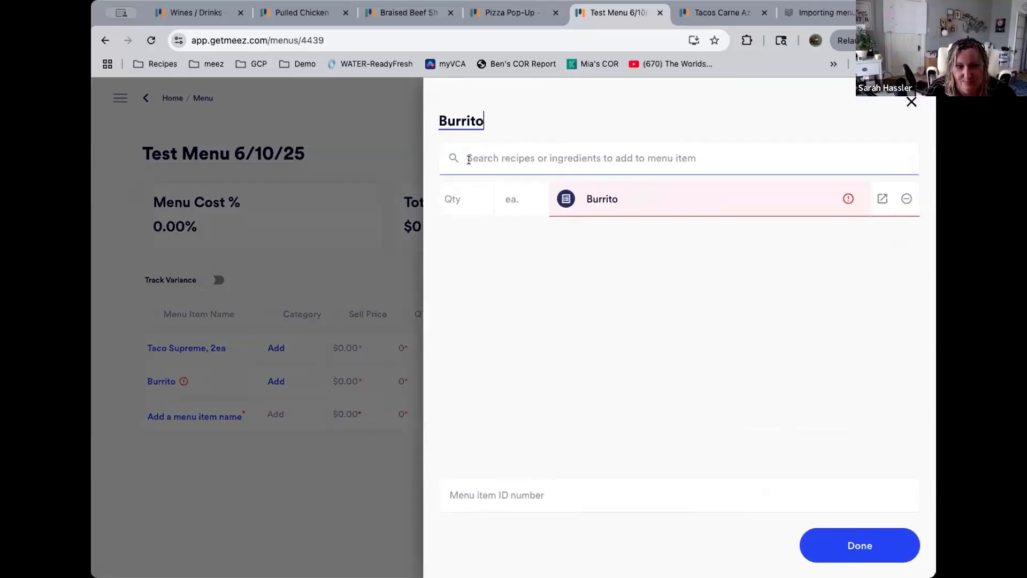
click(877, 199)
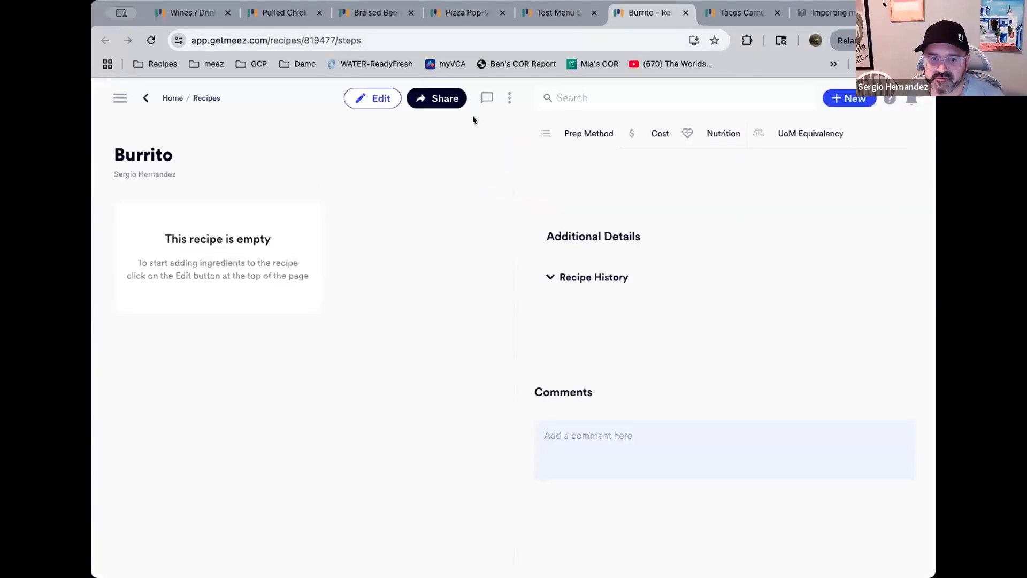
click(396, 101)
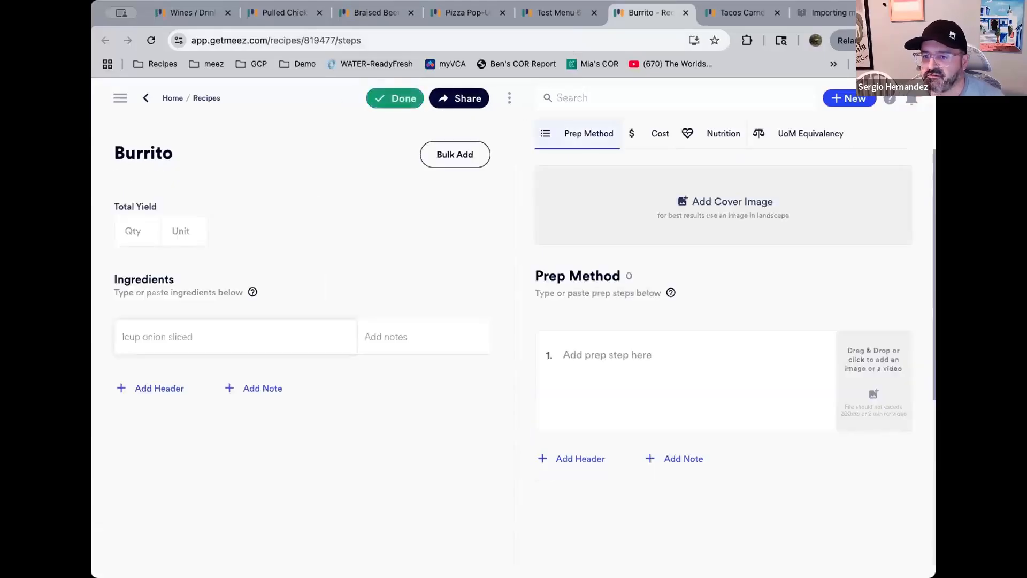
click(198, 336)
text(3)
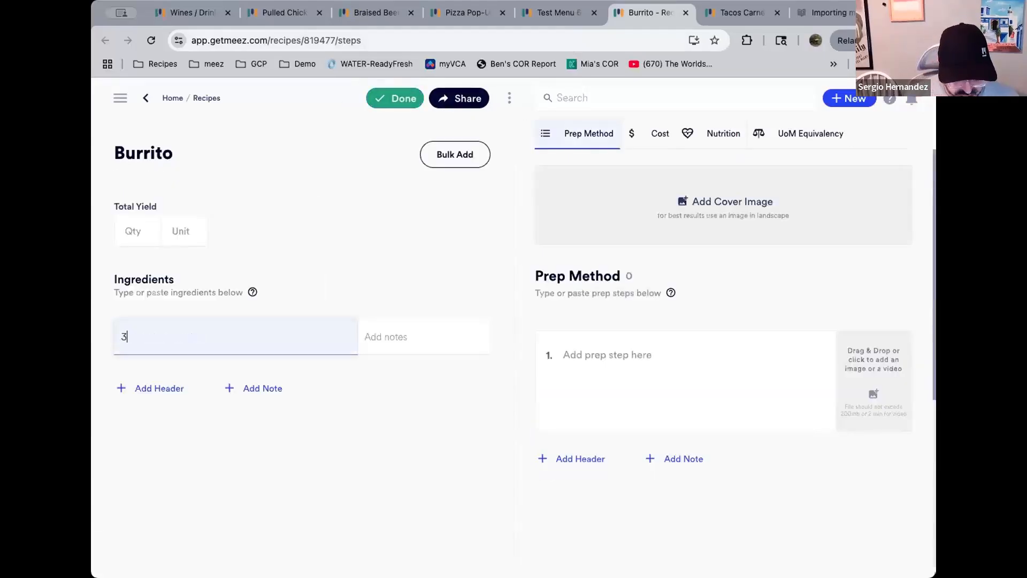
text( oz ground beef)
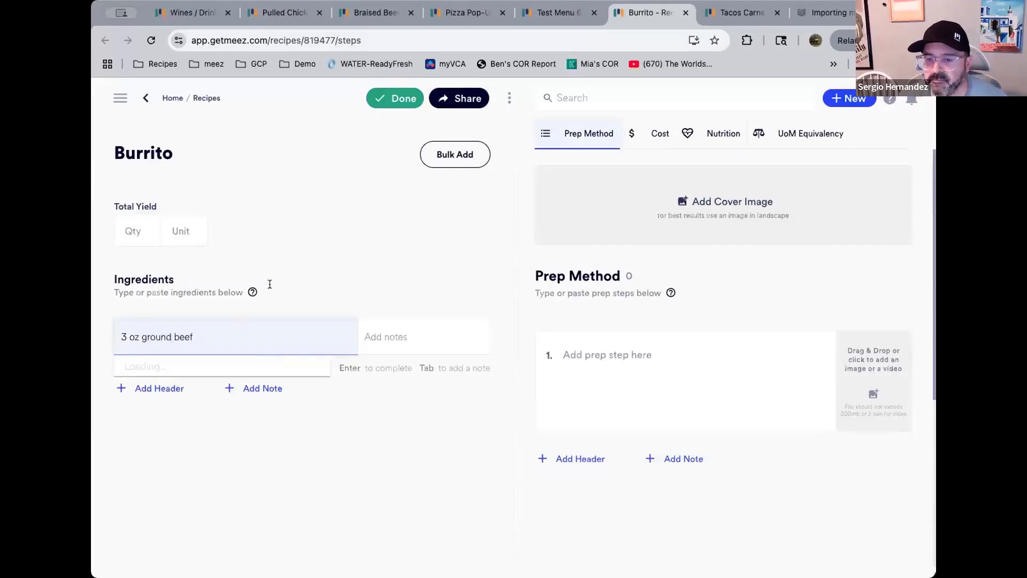
key(Return)
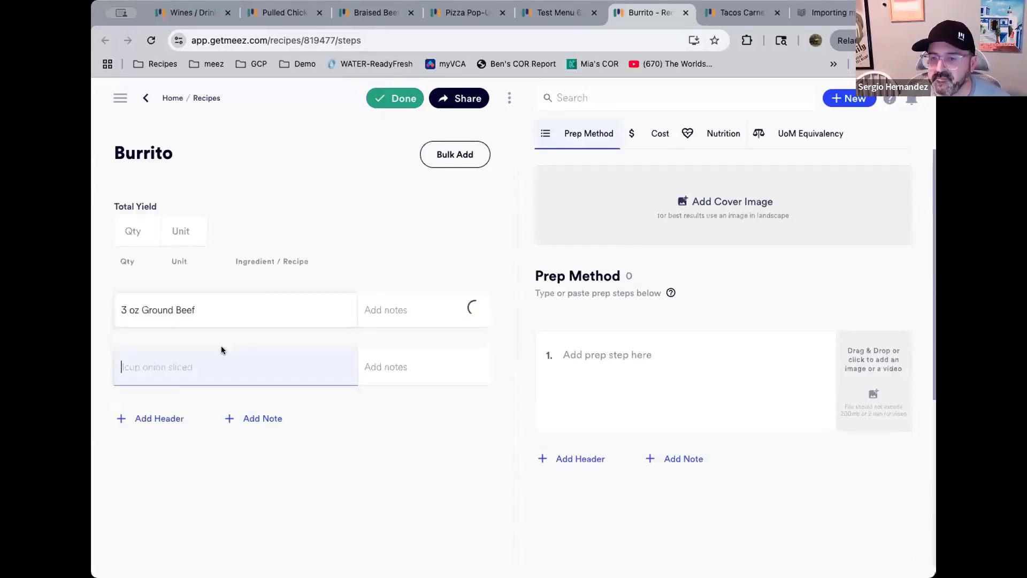
Add 1 ea Flour Tortilla as the recipe's second ingredient
click(140, 415)
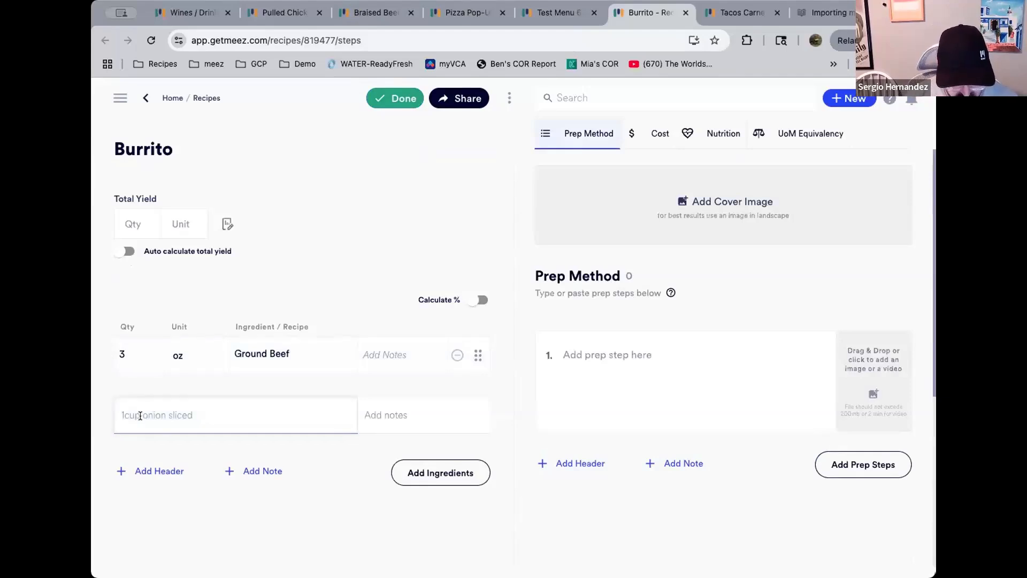
text(1 ea tortilla)
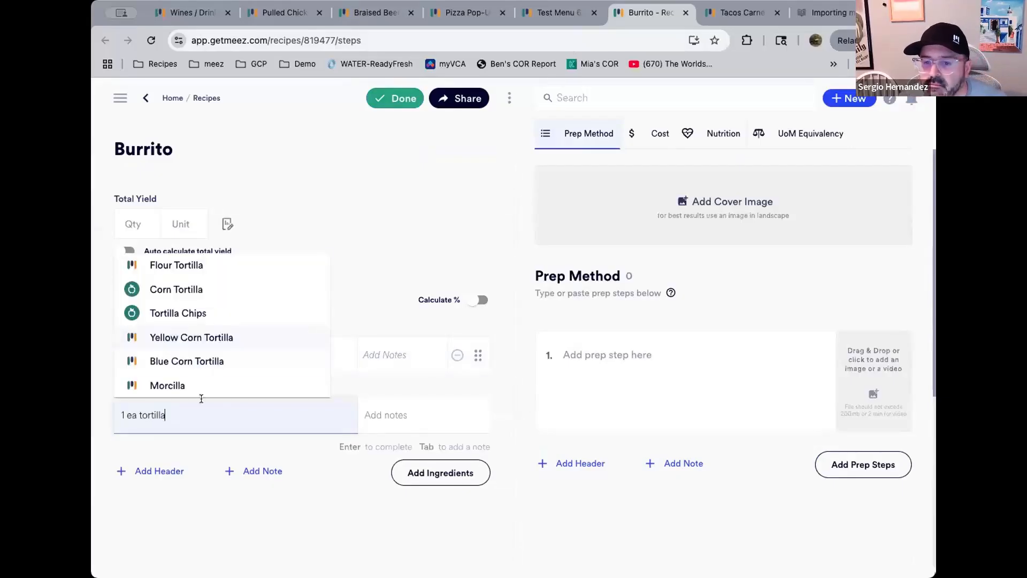
click(195, 266)
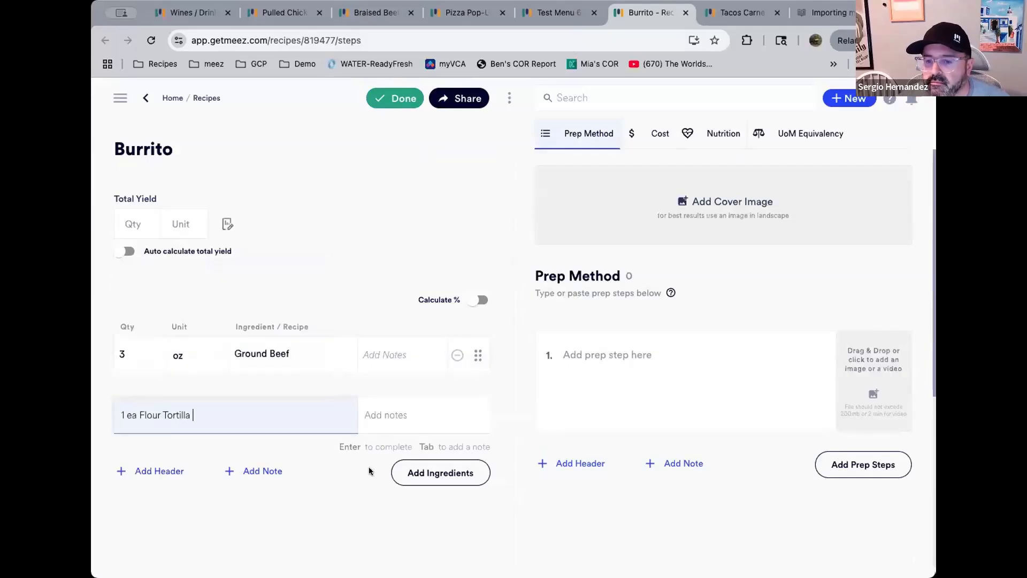
In the recipe cost view, set Ground Beef's purchase cost to $8 per lb
click(648, 138)
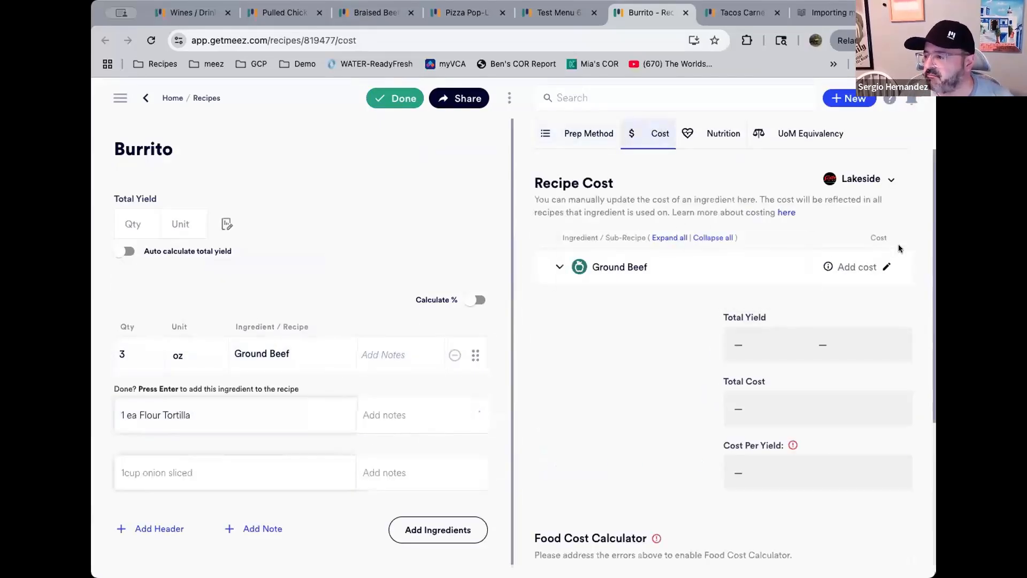
click(886, 266)
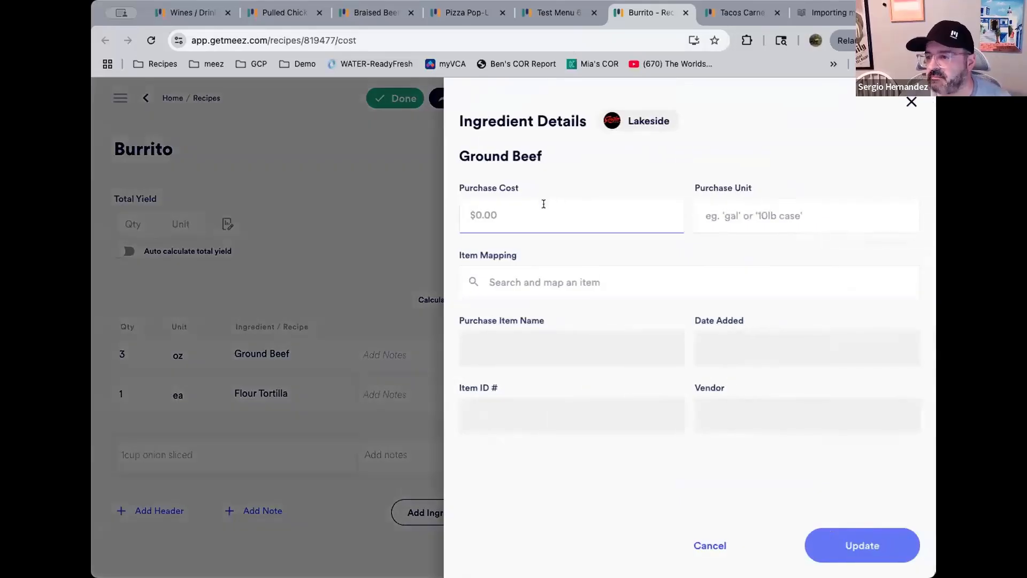
text($8)
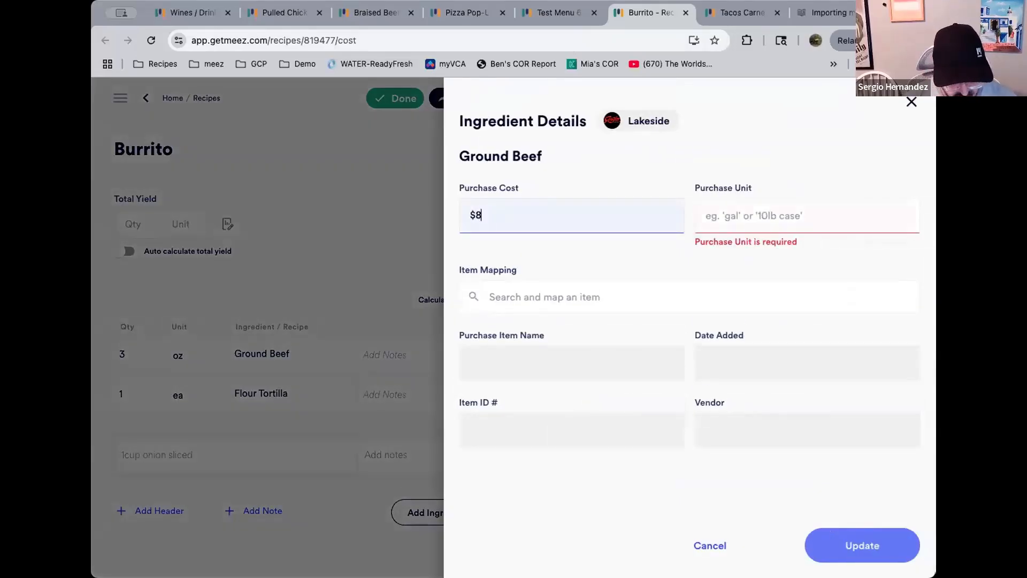
key(Tab)
text(lb)
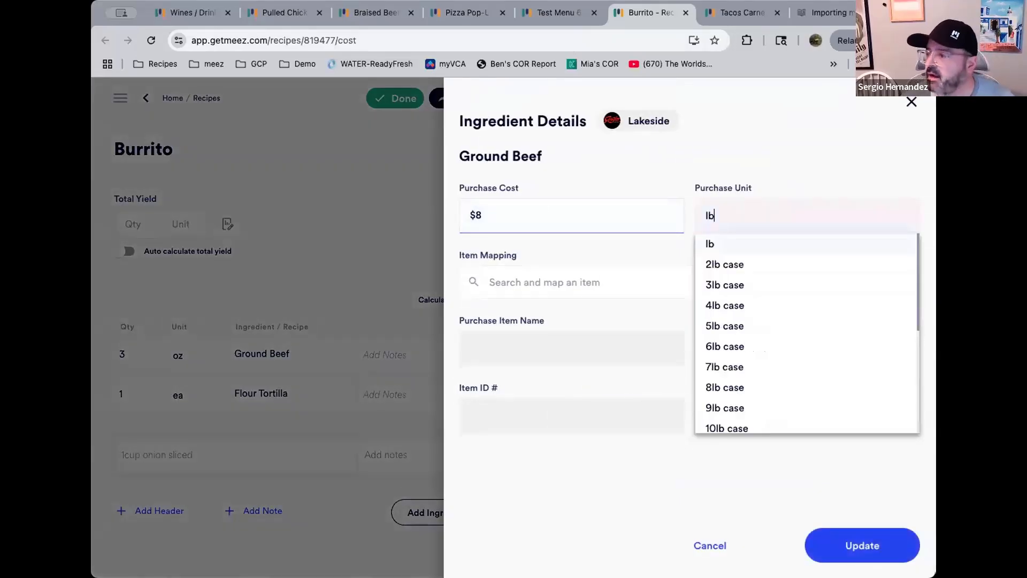
click(738, 244)
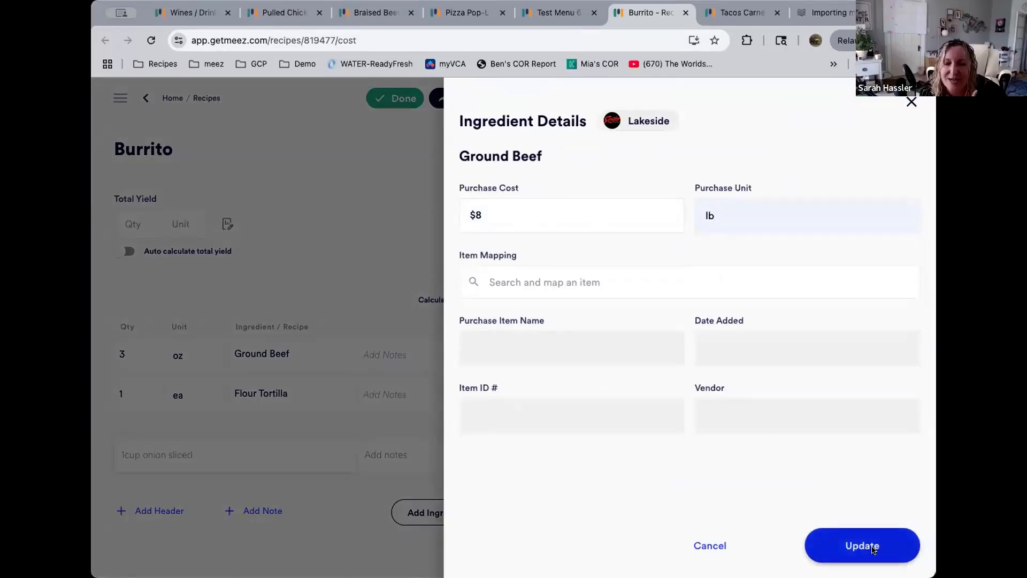
click(868, 547)
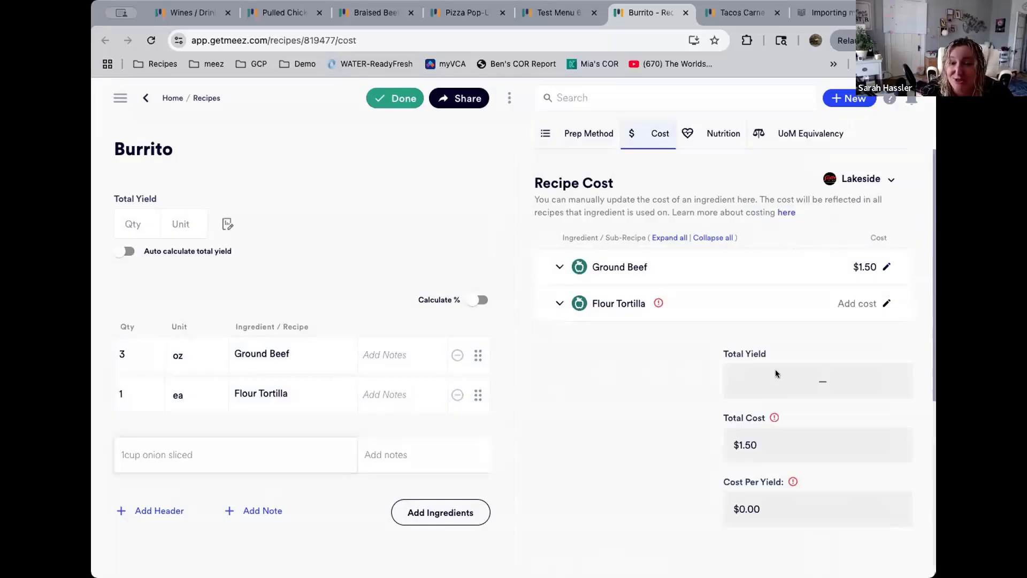
Set Flour Tortilla's purchase cost to $29 per 100ct case
click(886, 302)
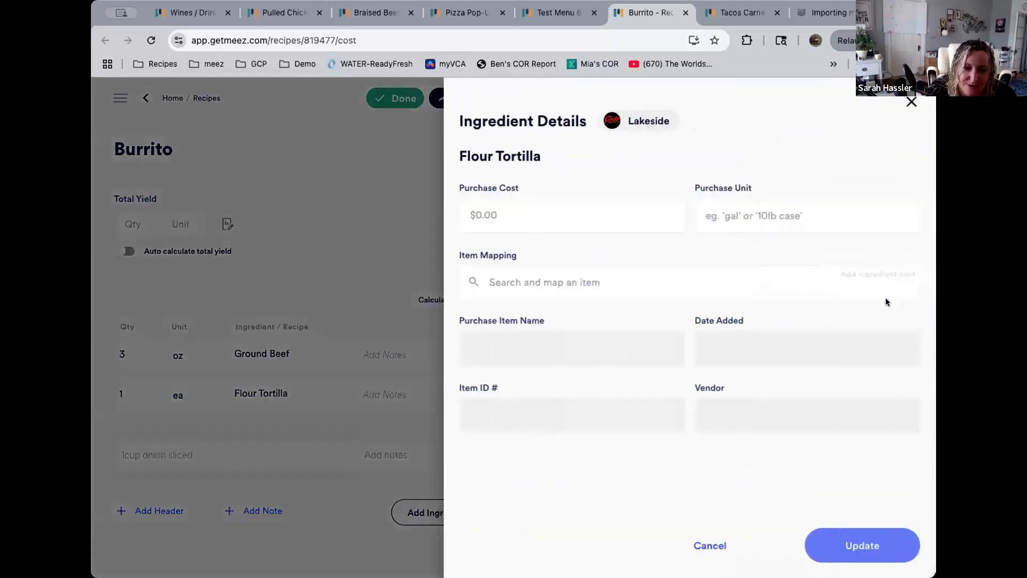
click(510, 227)
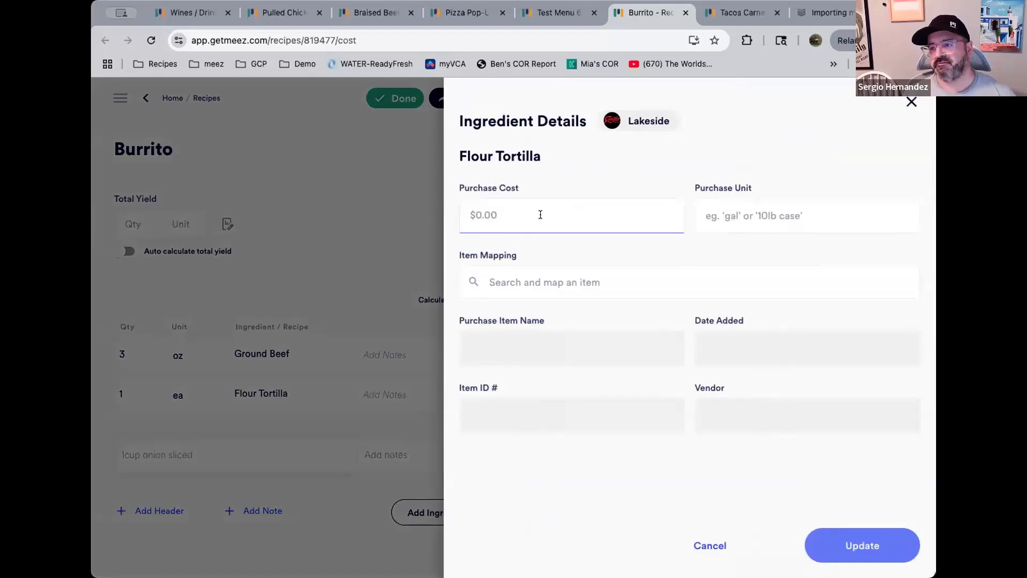
click(538, 215)
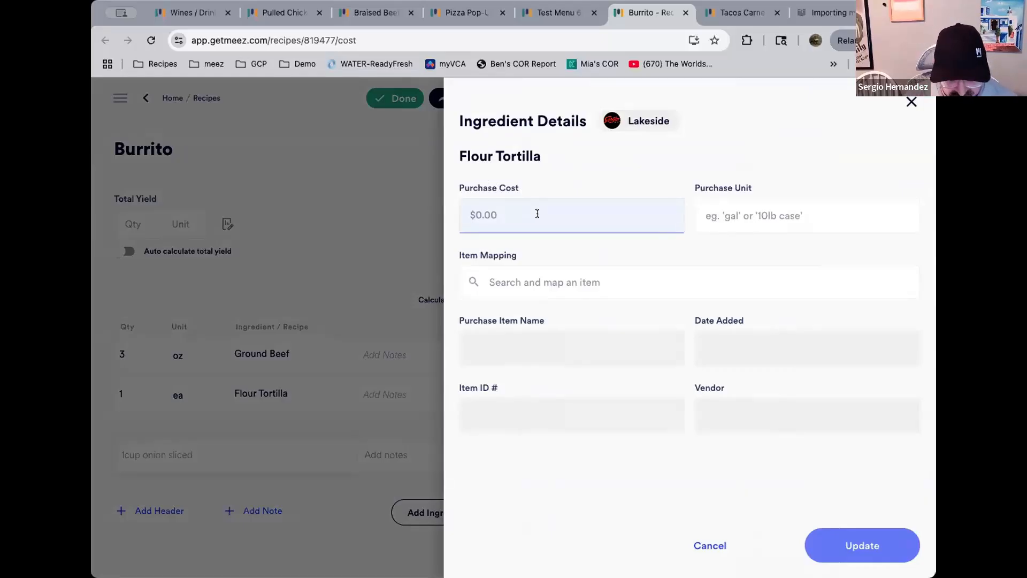
text(29)
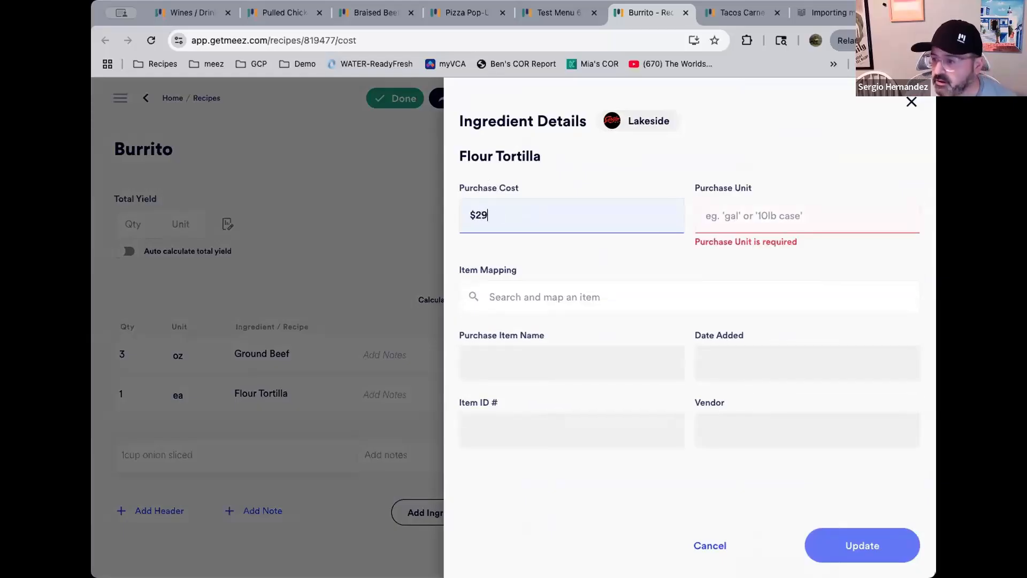
text(100)
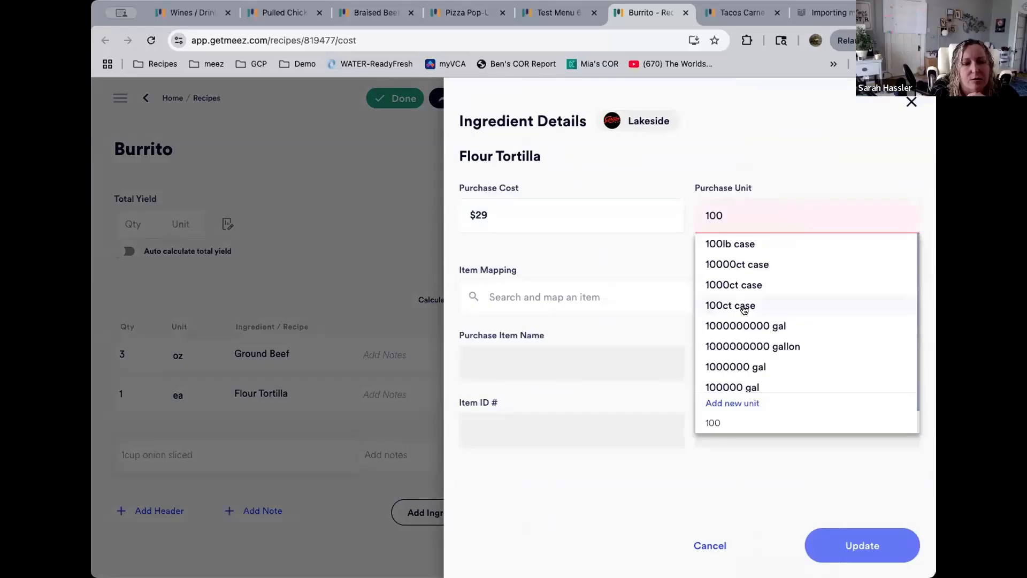
click(745, 306)
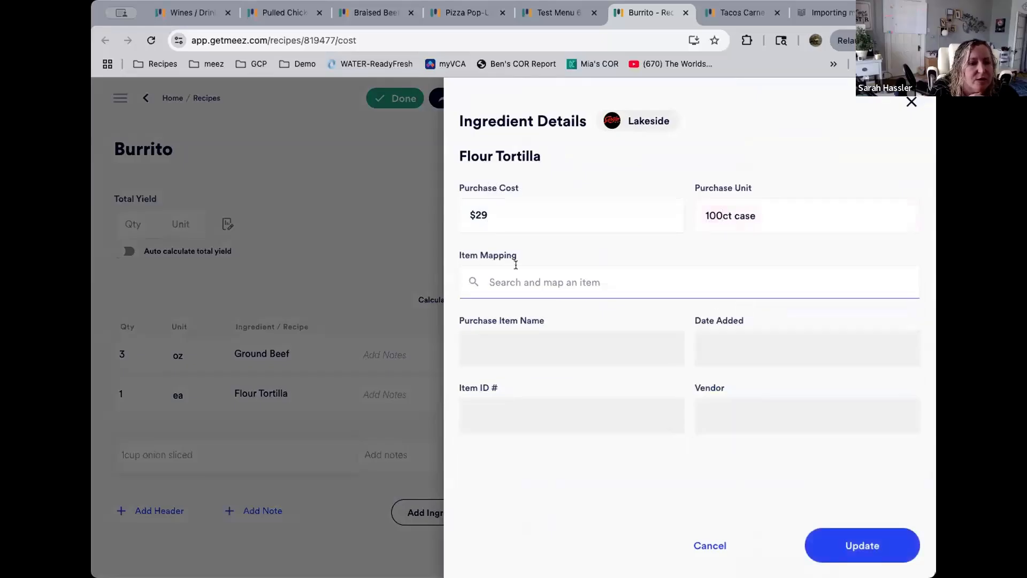
click(763, 234)
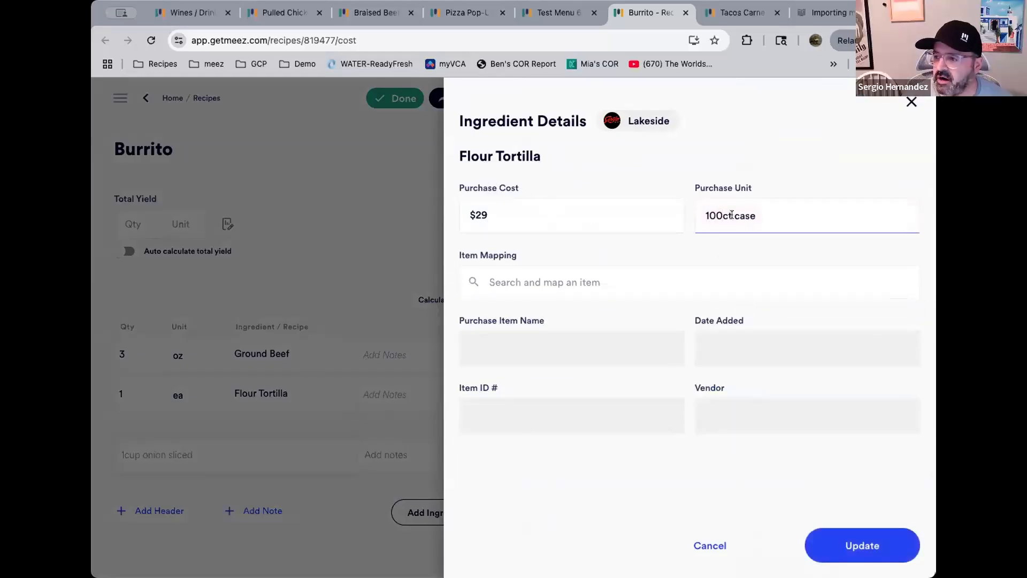
click(873, 547)
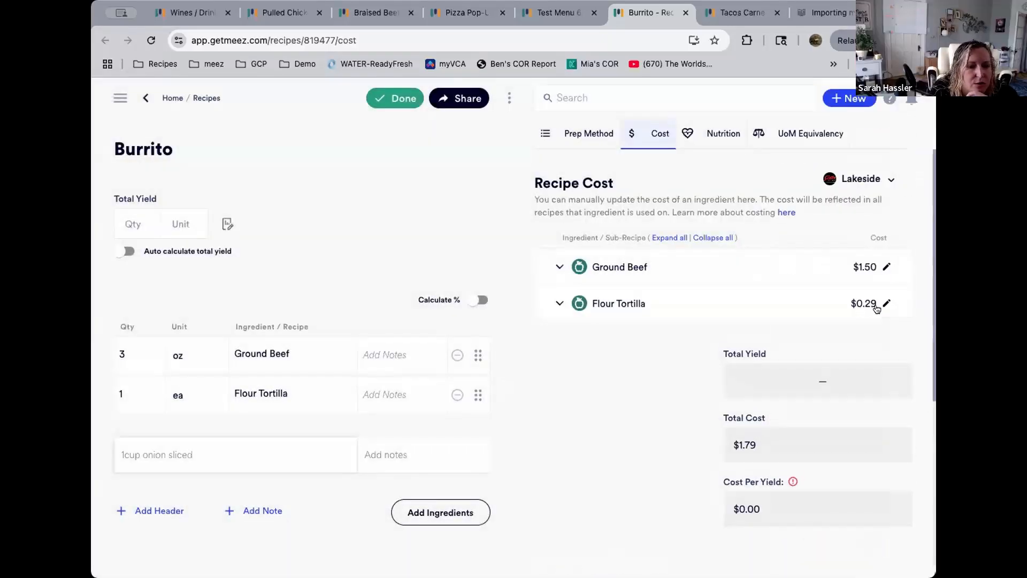
Add 2 oz Onion, chopped as the Burrito recipe's third ingredient
click(203, 450)
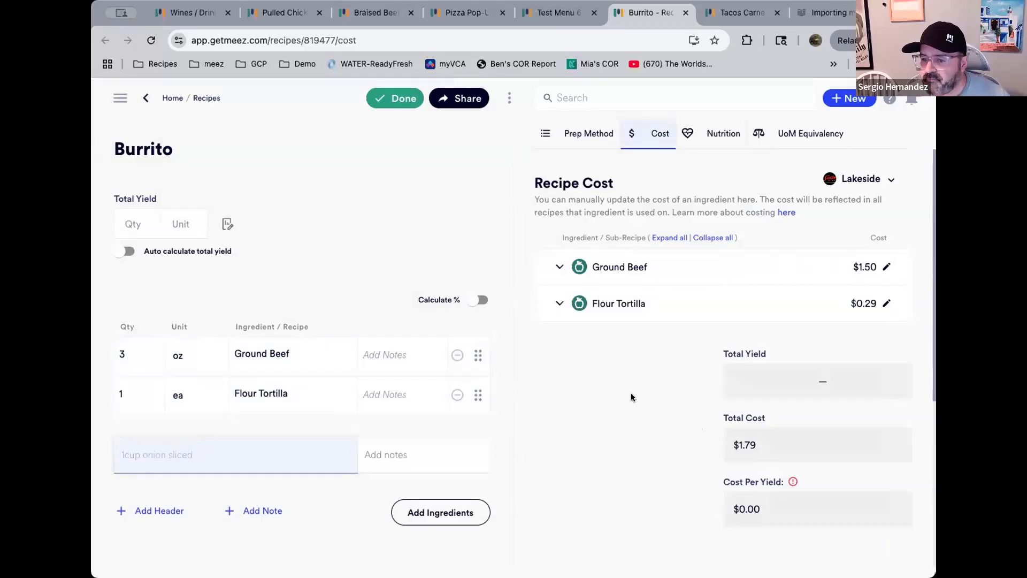
scroll(631, 397, down, 1)
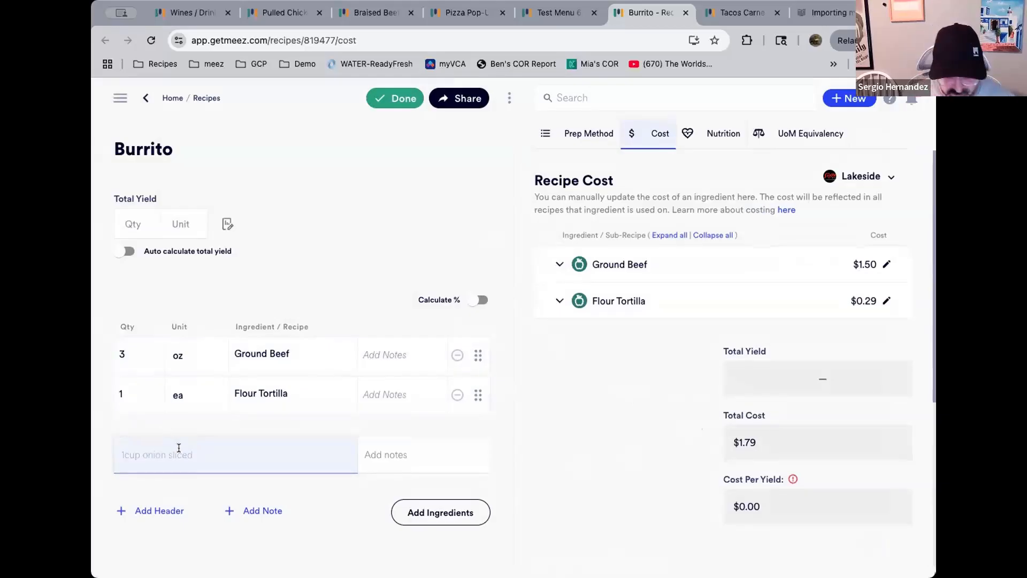
text(onio)
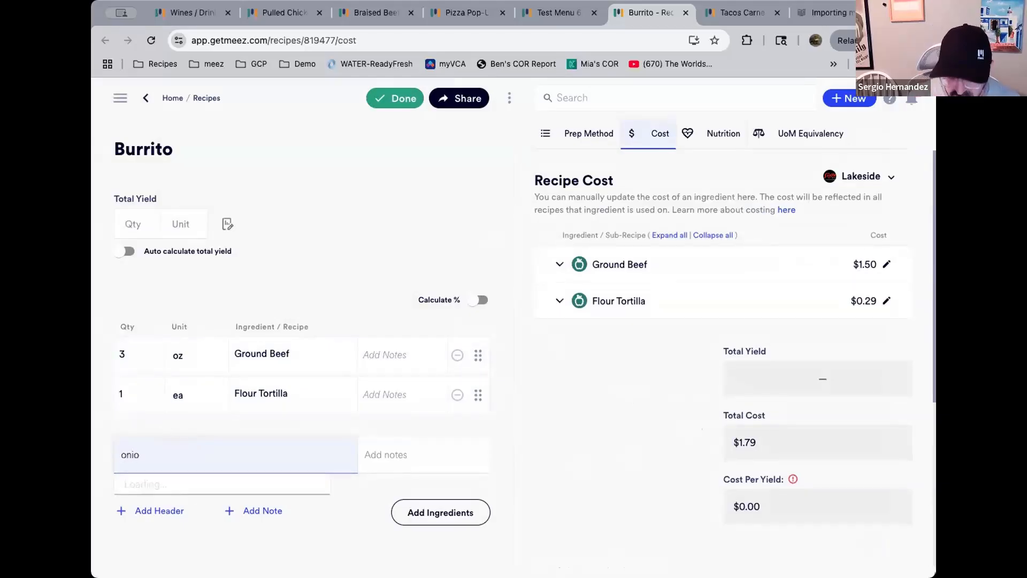
key(BackSpace)
key(BackSpace)
key(BackSpace)
key(BackSpace)
text(2 oz onion)
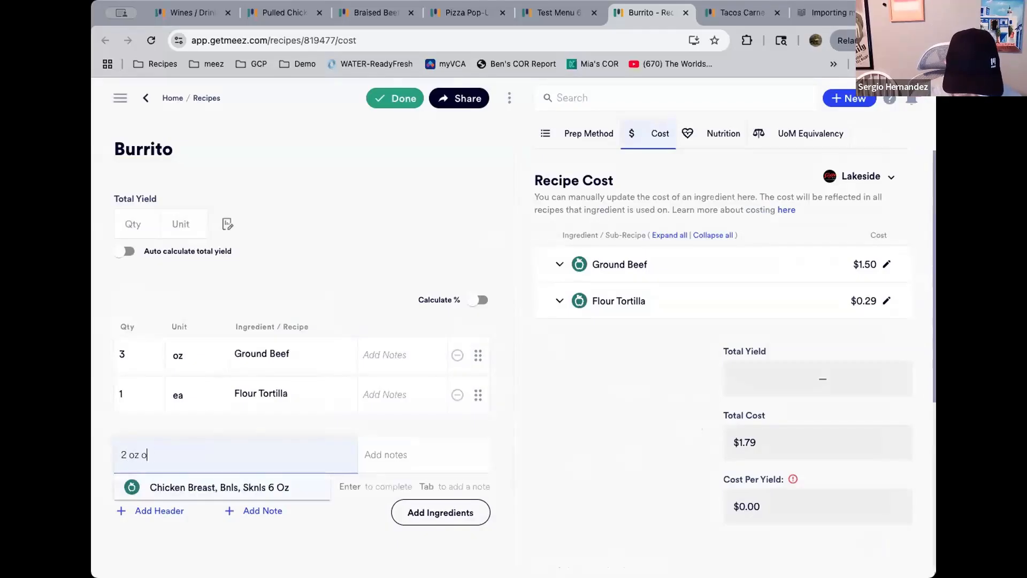
text(, chopped)
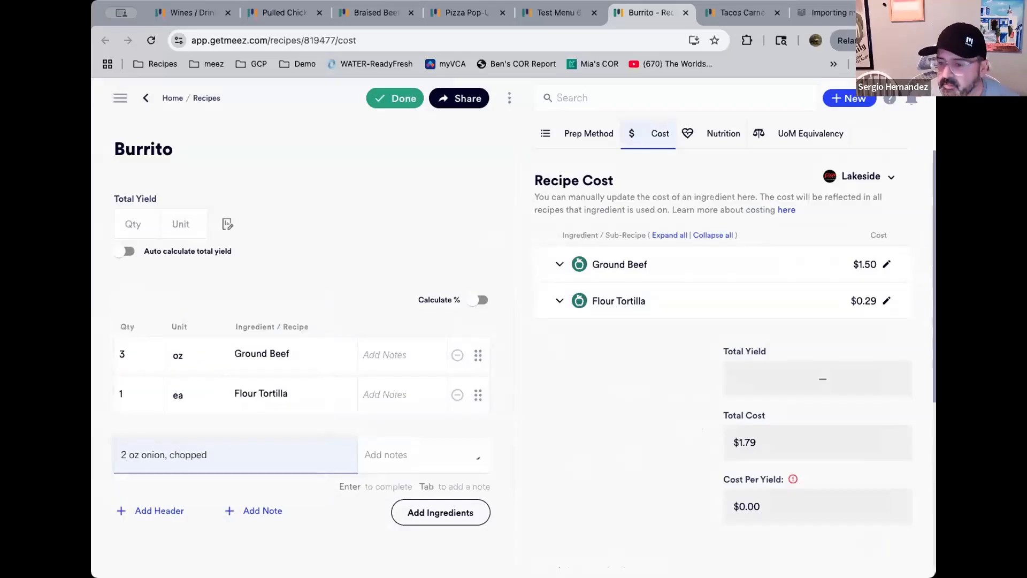
key(Return)
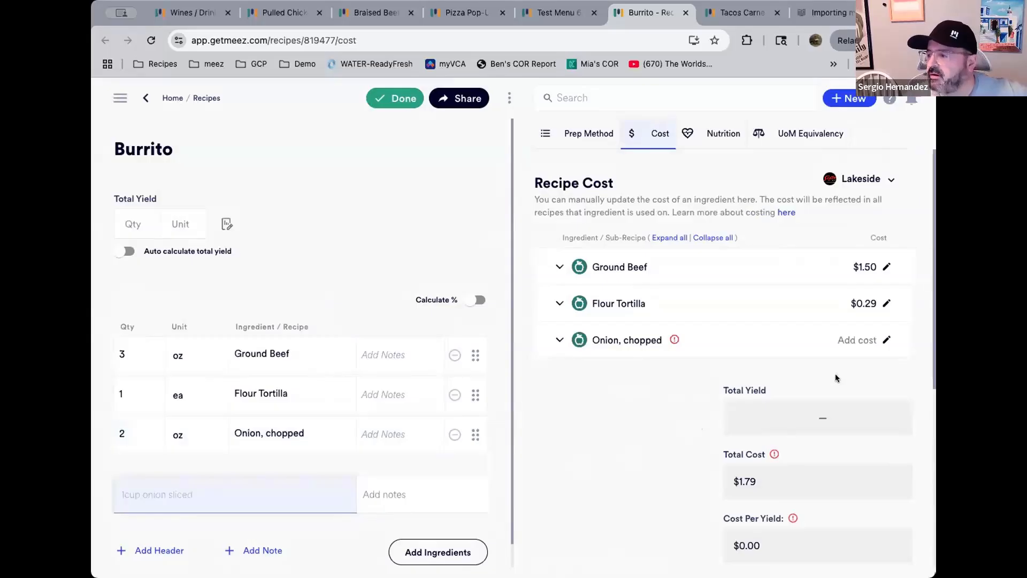
Open the Onion ingredient in a new tab and review its prep actions, yields and location costs
right_click(600, 338)
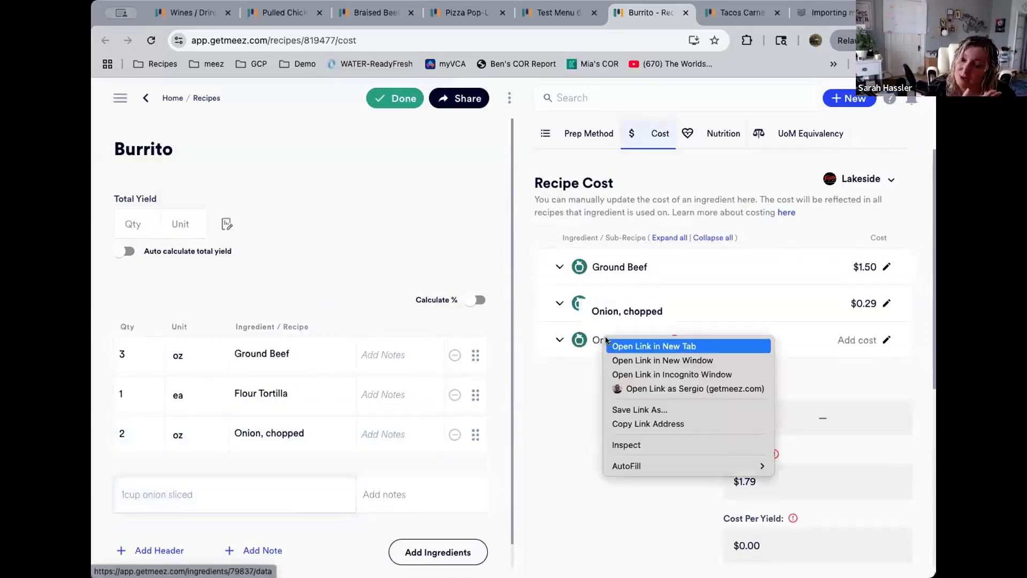
click(606, 343)
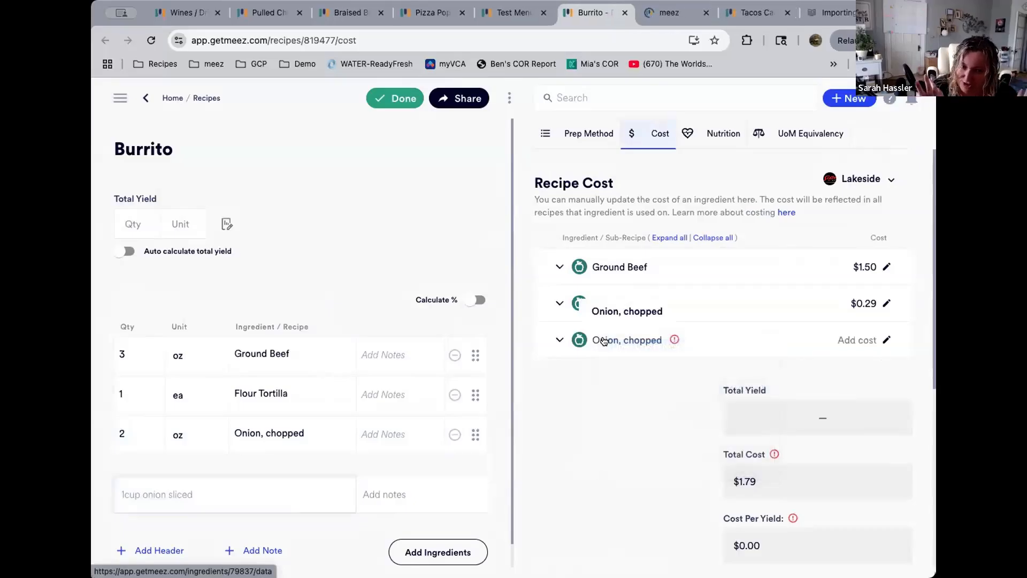
click(674, 15)
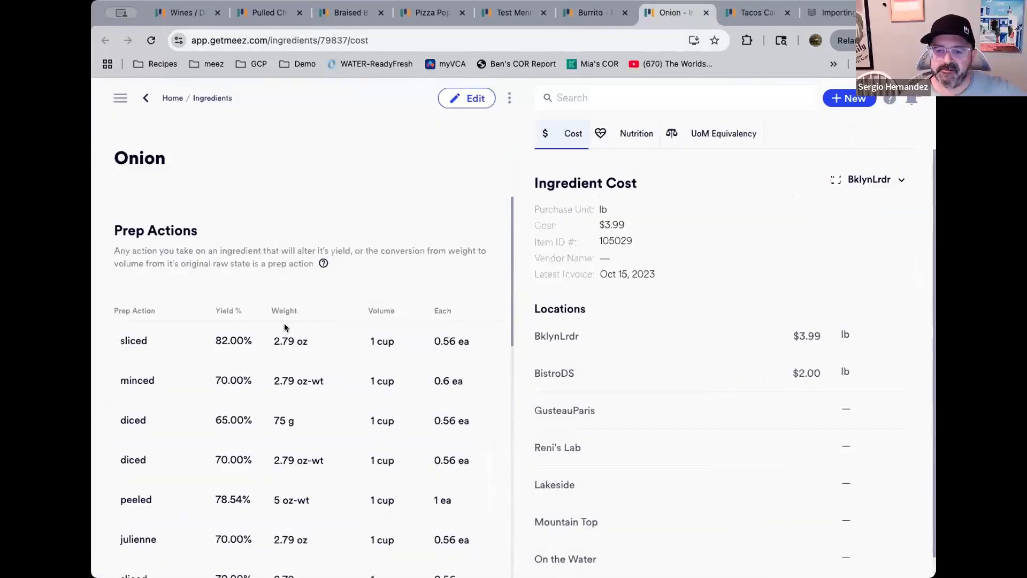
scroll(296, 331, down, 5)
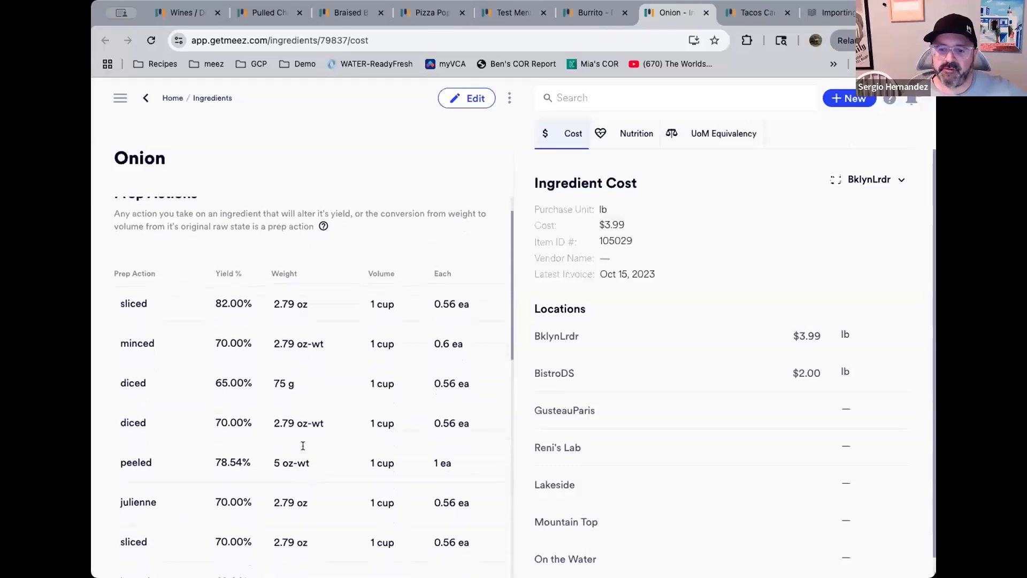
scroll(302, 456, down, 1)
scroll(302, 457, up, 1)
scroll(302, 457, down, 1)
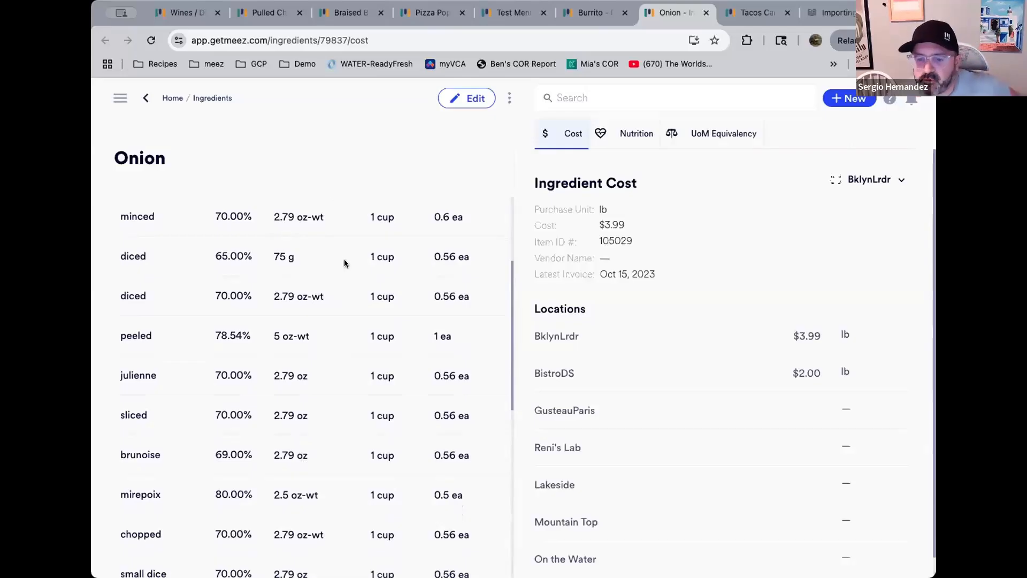
scroll(337, 316, down, 1)
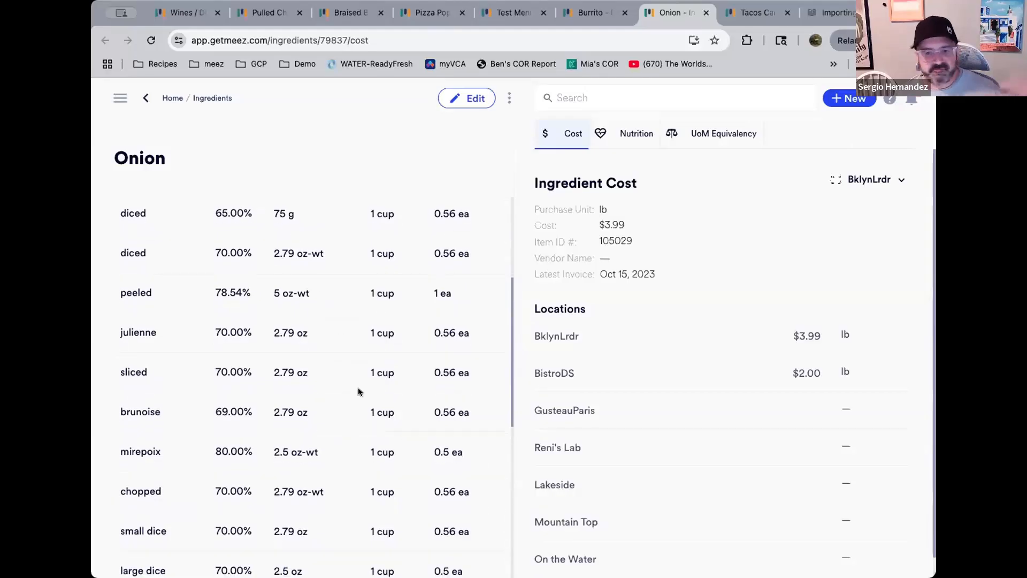
scroll(358, 388, down, 1)
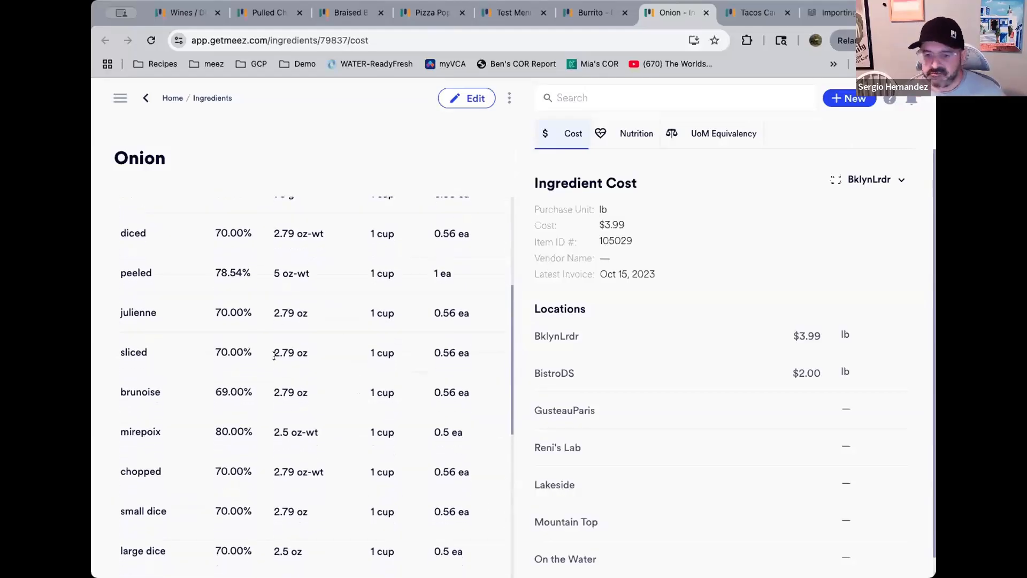
scroll(299, 413, down, 1)
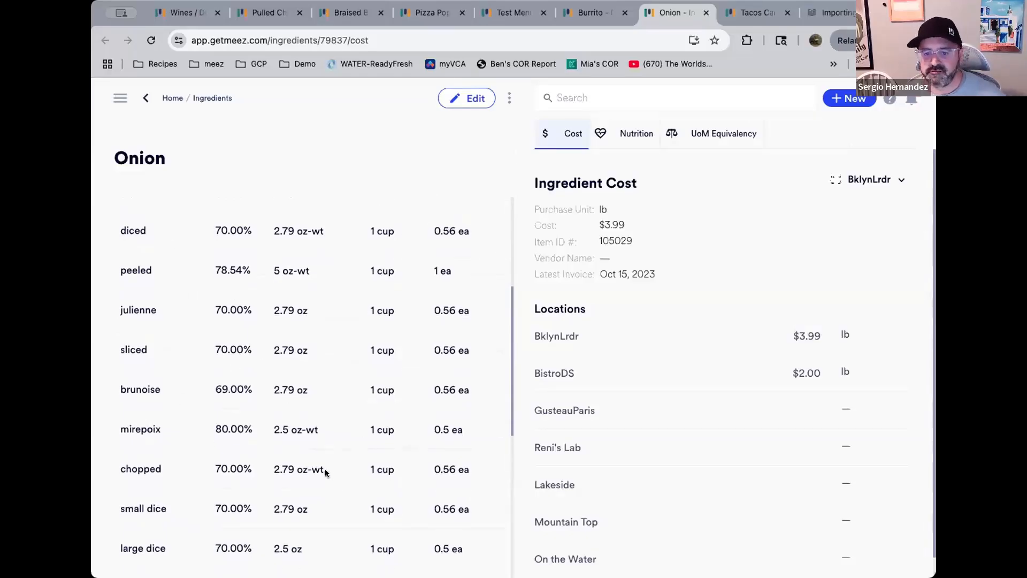
scroll(374, 396, down, 1)
scroll(374, 399, down, 1)
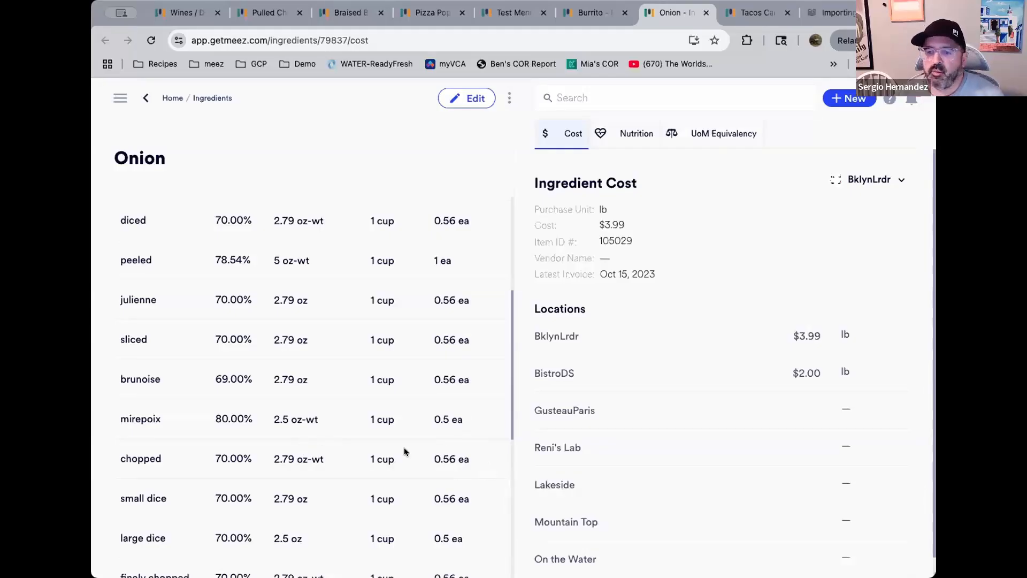
Set Onion's purchase cost at the Lakeside location to $3 per lb and save
click(593, 14)
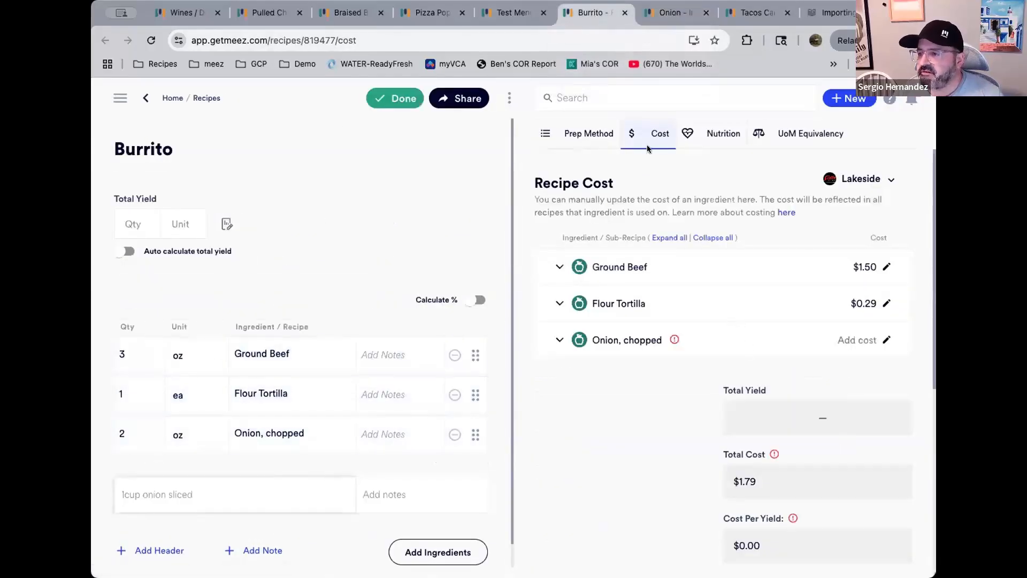
click(649, 19)
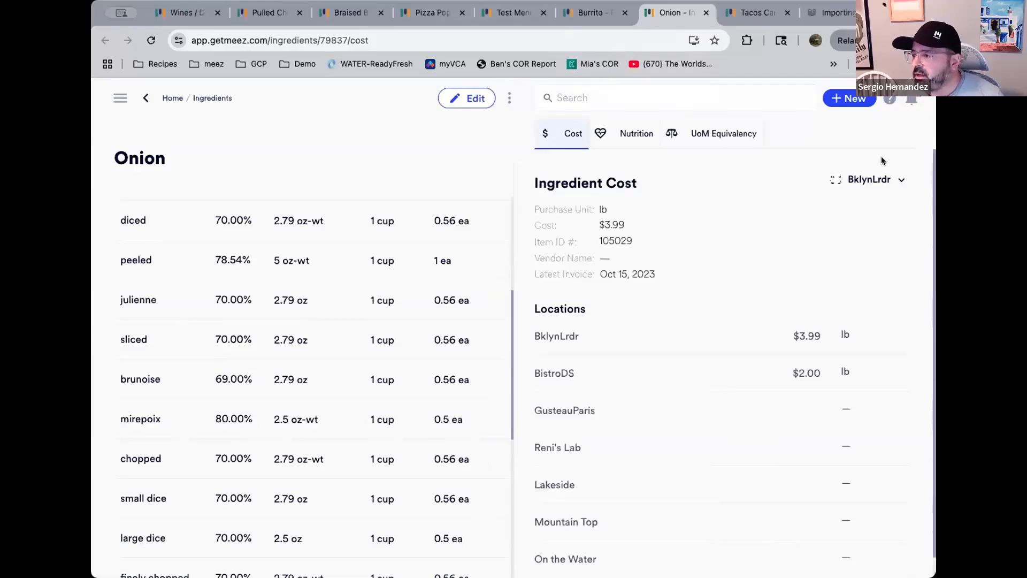
click(485, 100)
click(888, 179)
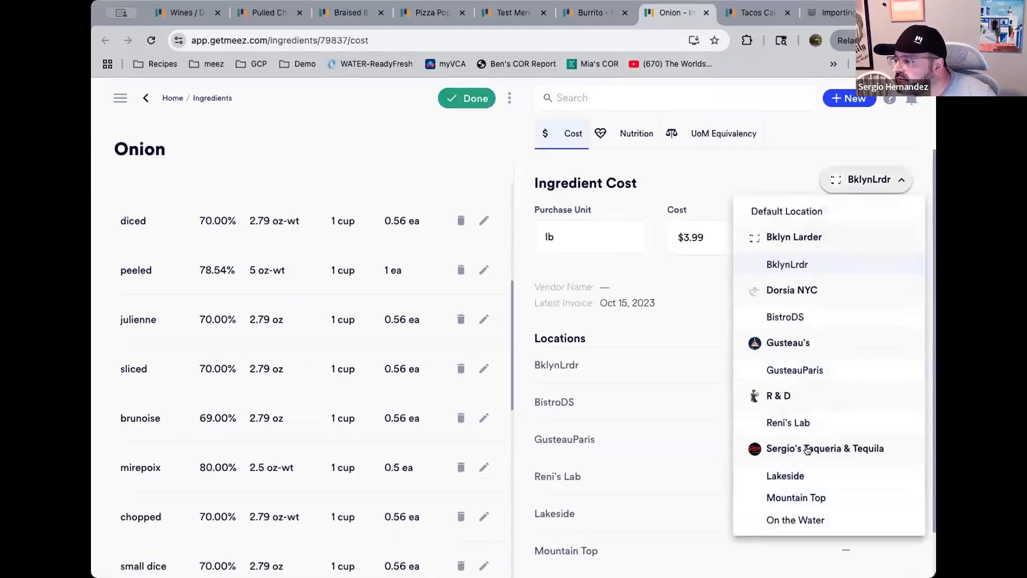
click(789, 477)
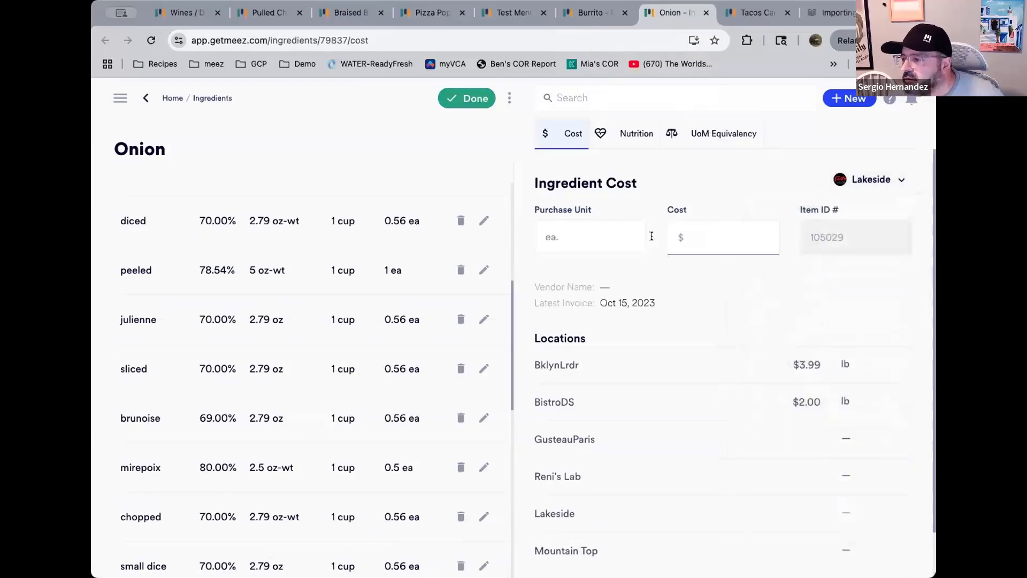
click(571, 236)
text(l)
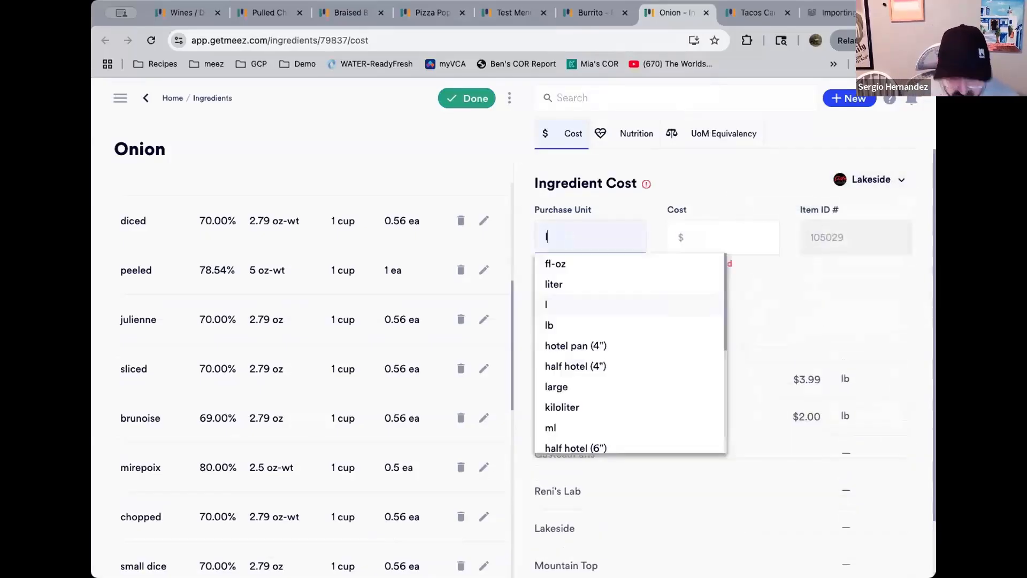
text(b)
key(Tab)
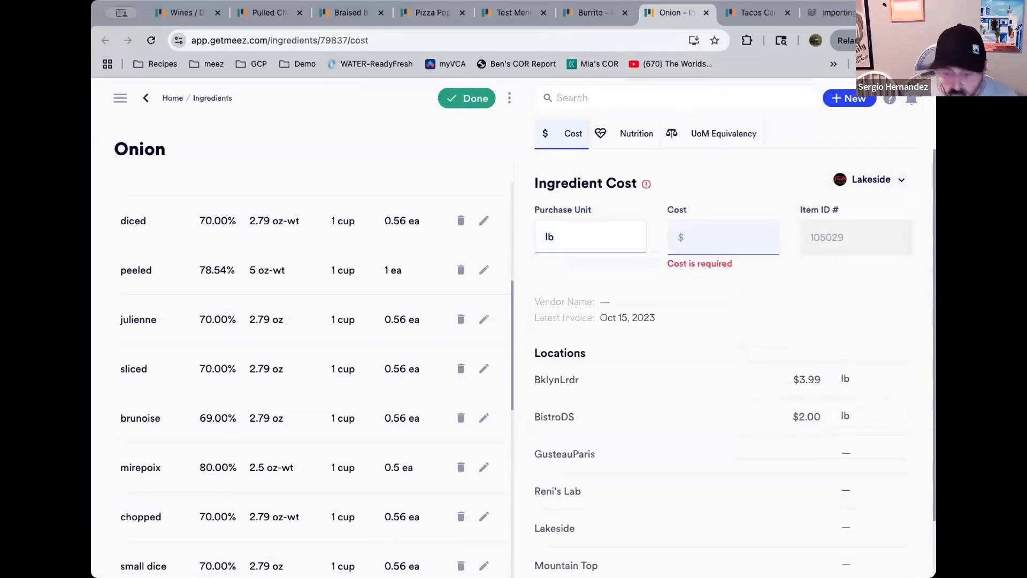
text(3)
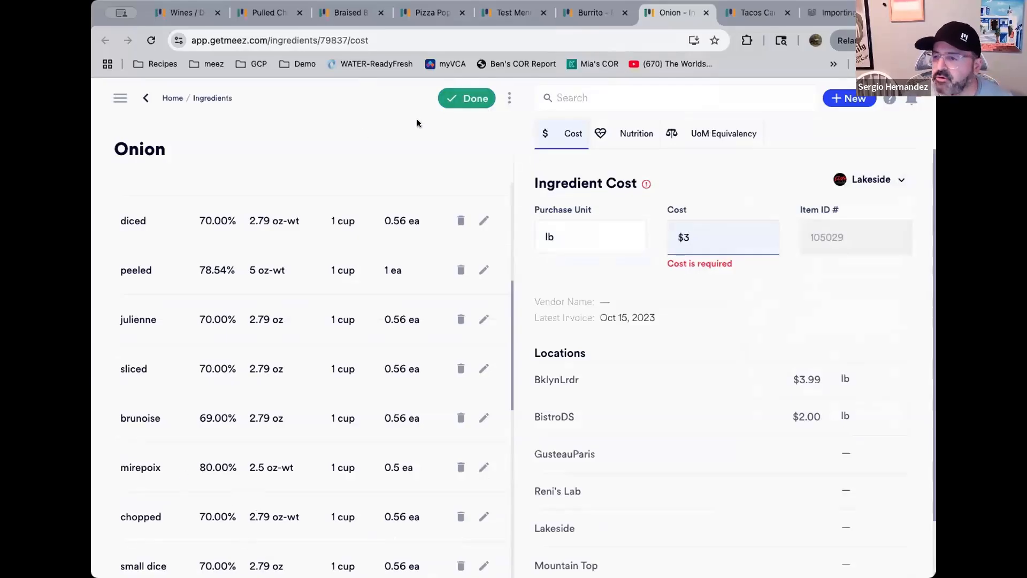
click(473, 101)
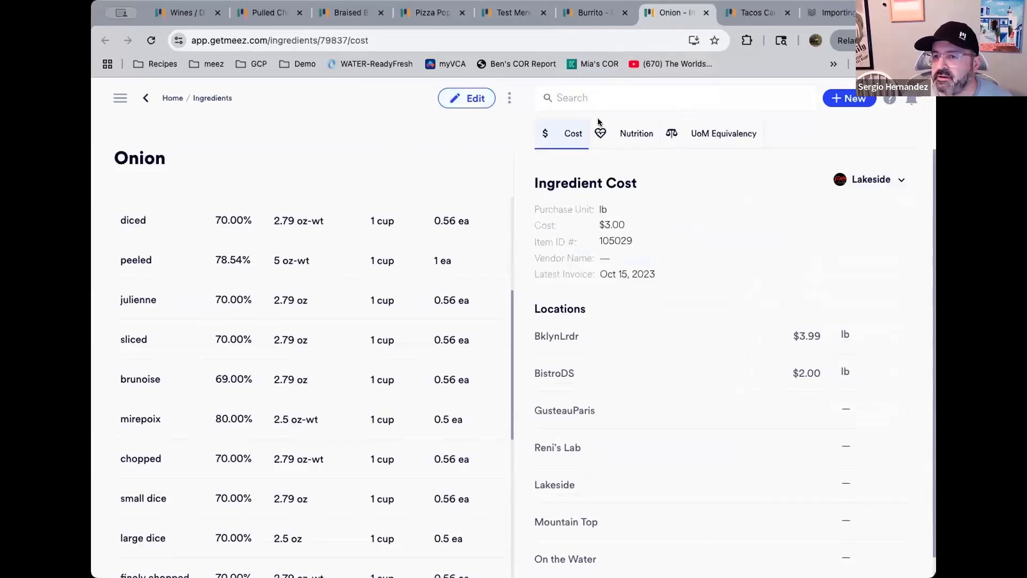
Reload the Burrito recipe's cost view and compare it with the Burrito item on the Test Menu
click(595, 16)
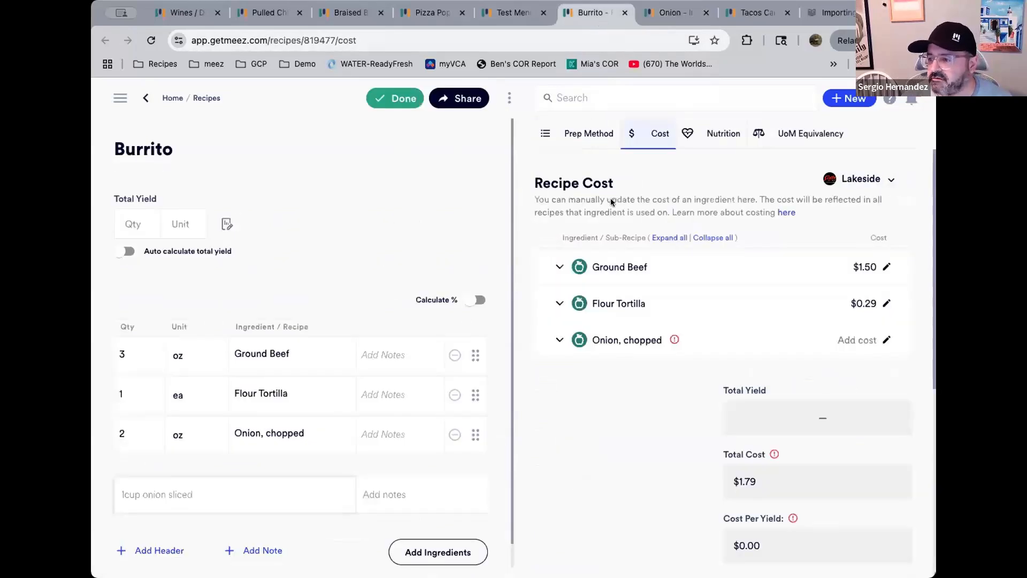
click(151, 41)
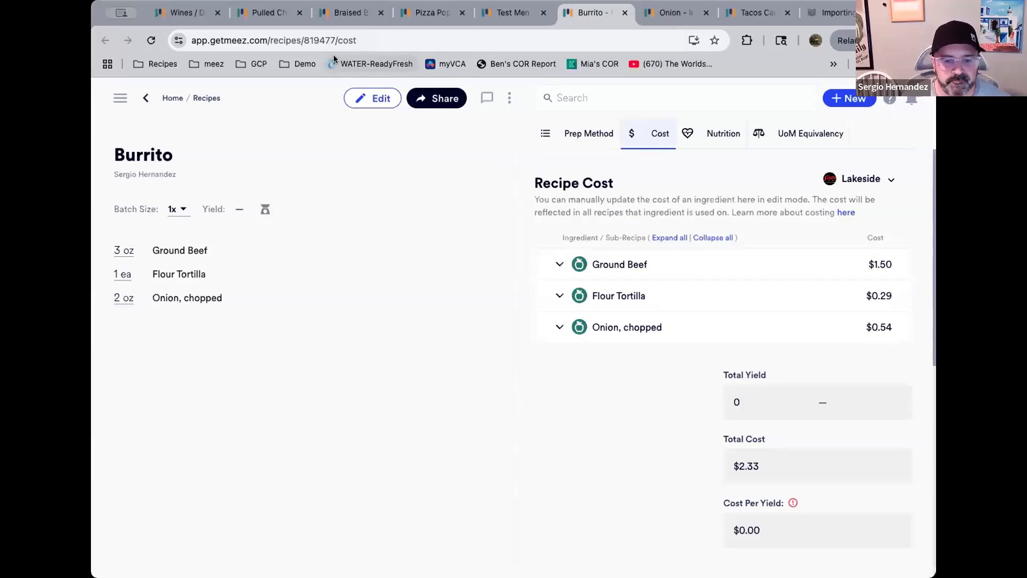
click(517, 16)
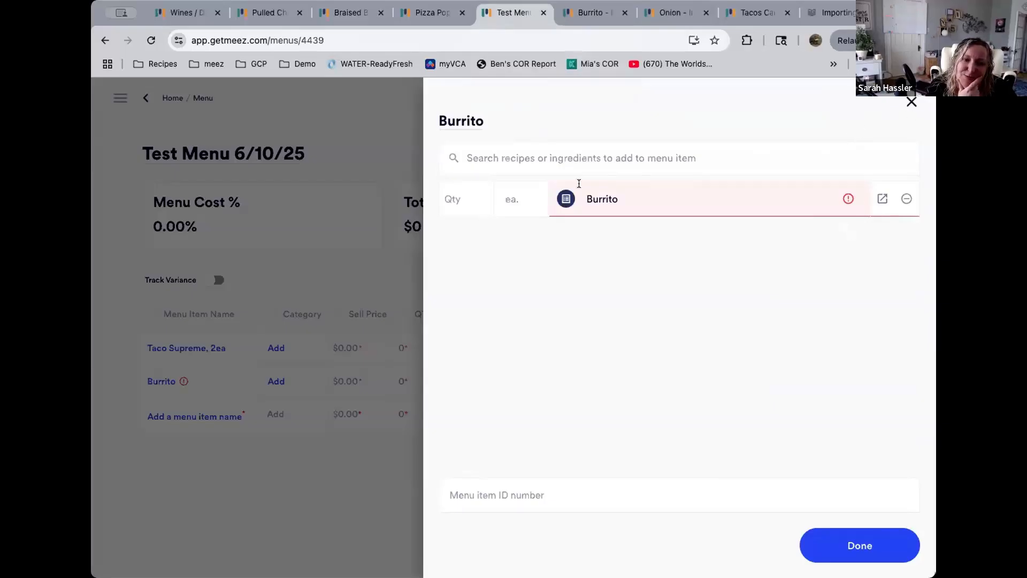
click(590, 13)
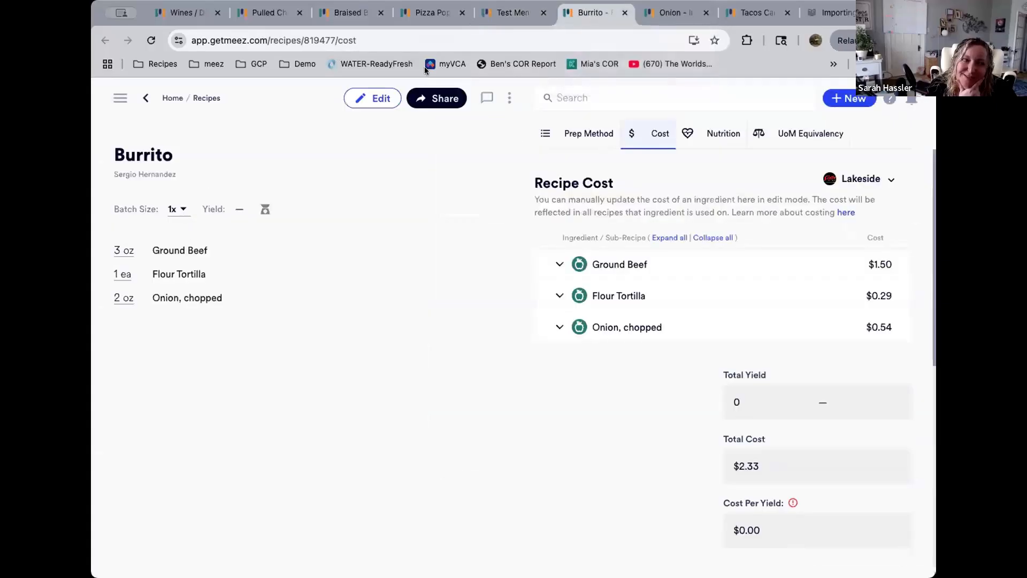
Set the Burrito recipe's total yield to 1 serving and save the recipe
click(377, 102)
click(149, 225)
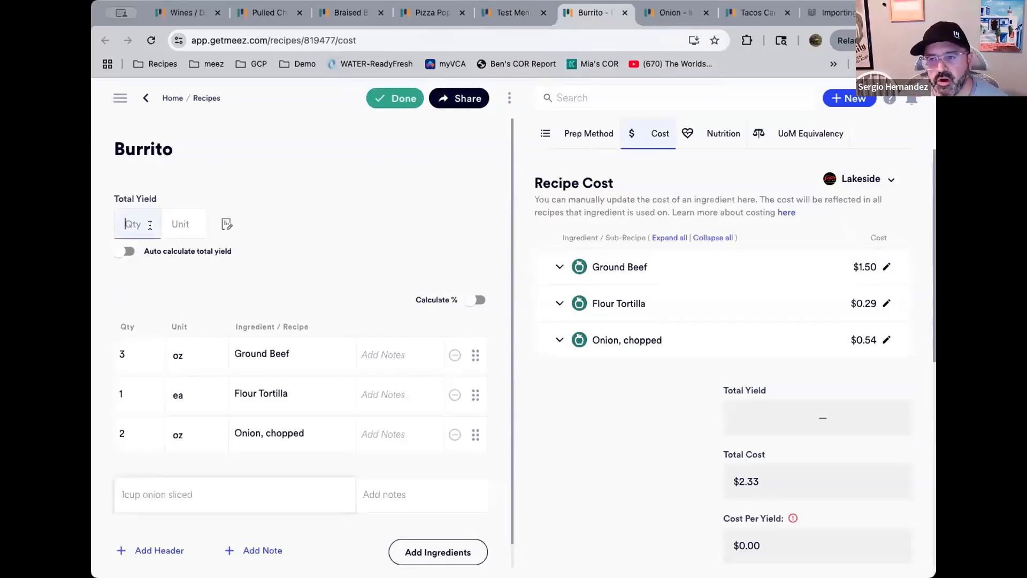
text(1)
click(186, 223)
text(ser)
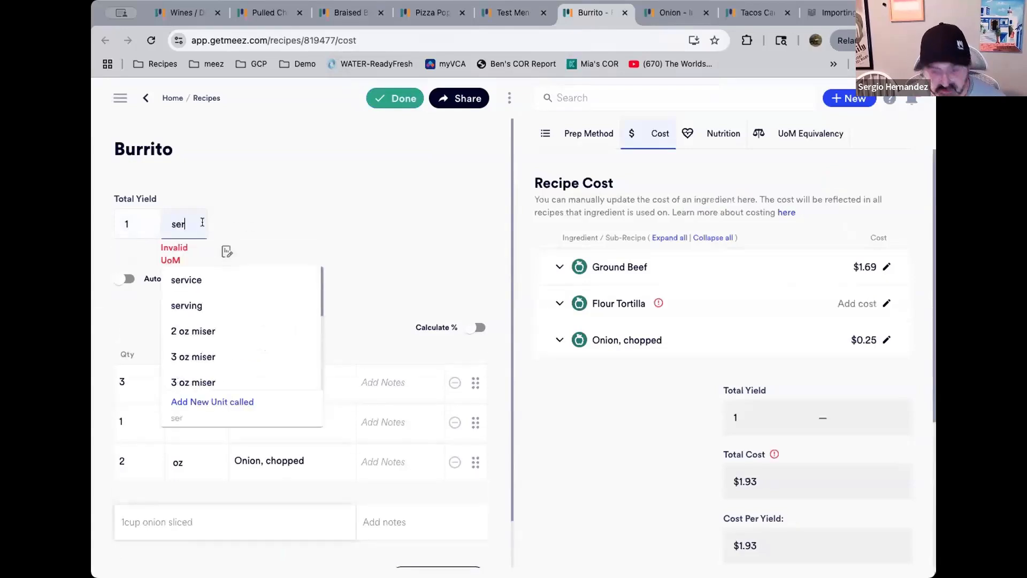
click(183, 304)
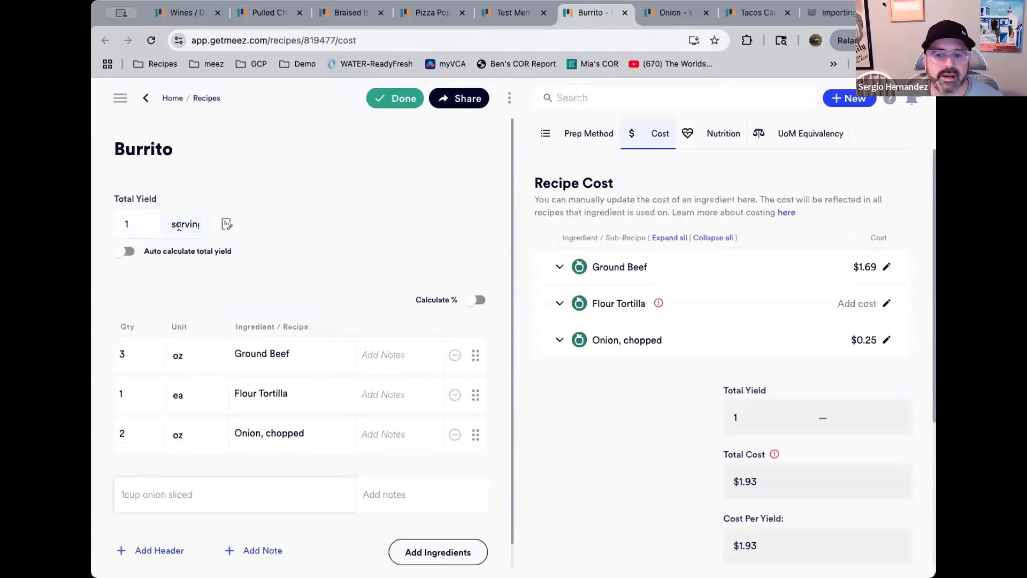
click(398, 97)
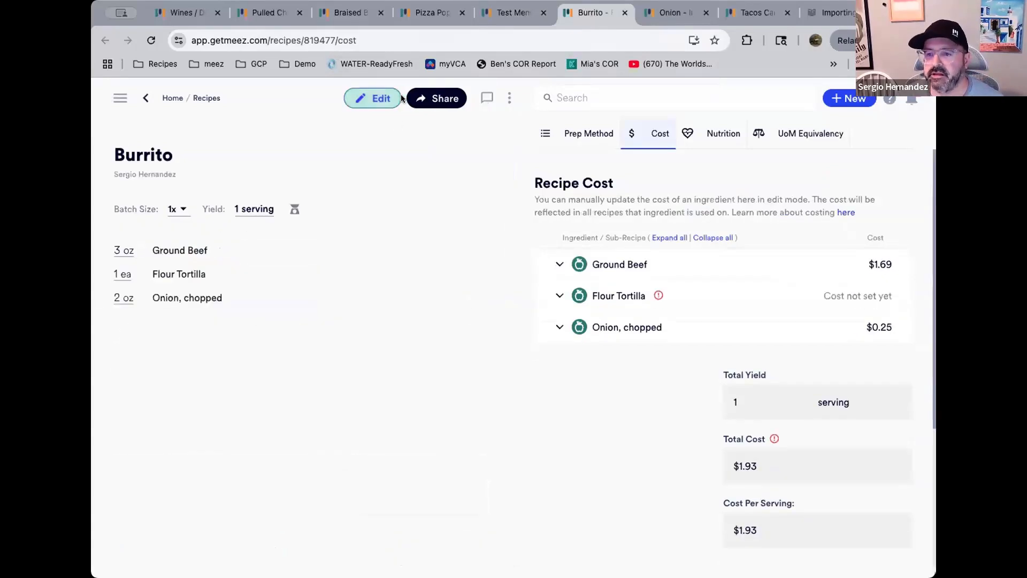
Return to the Test Menu, reload it, and reopen the Burrito menu item
click(516, 13)
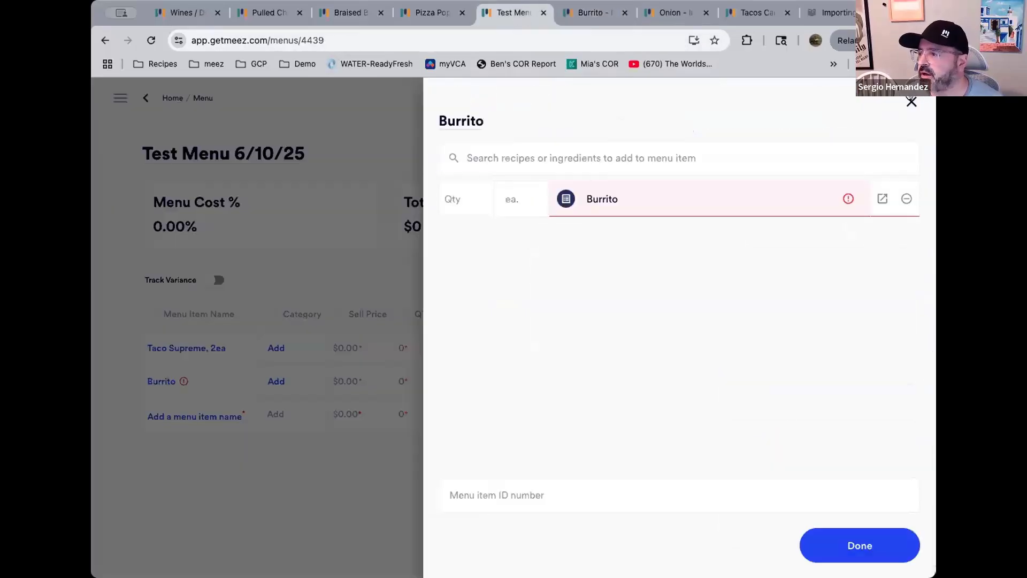
click(911, 101)
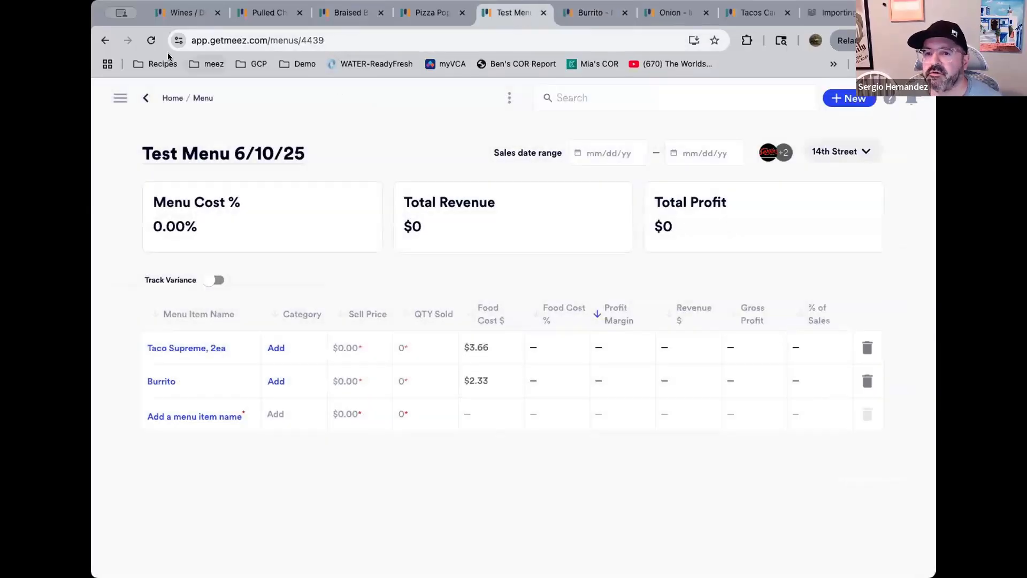
click(152, 41)
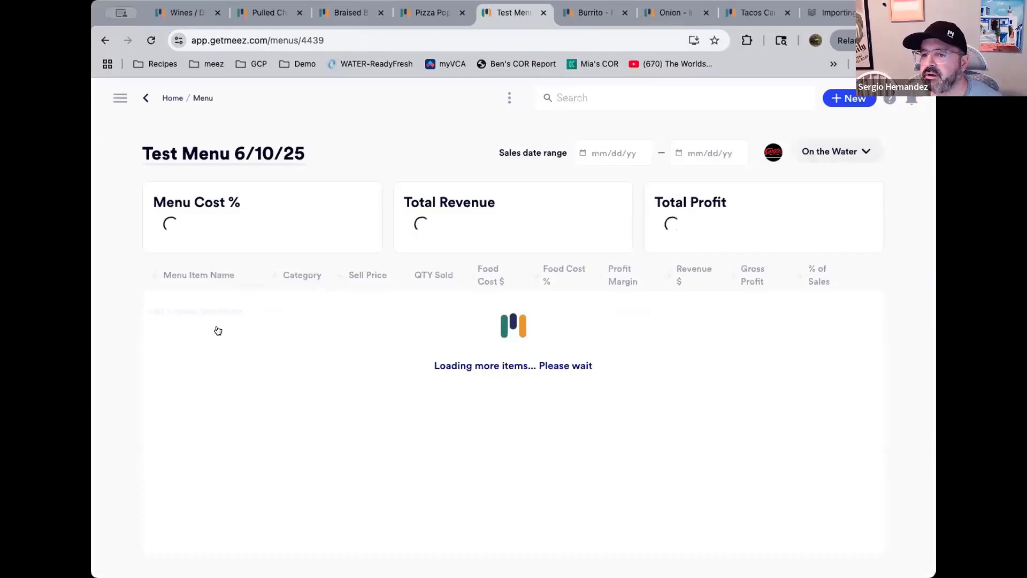
click(207, 391)
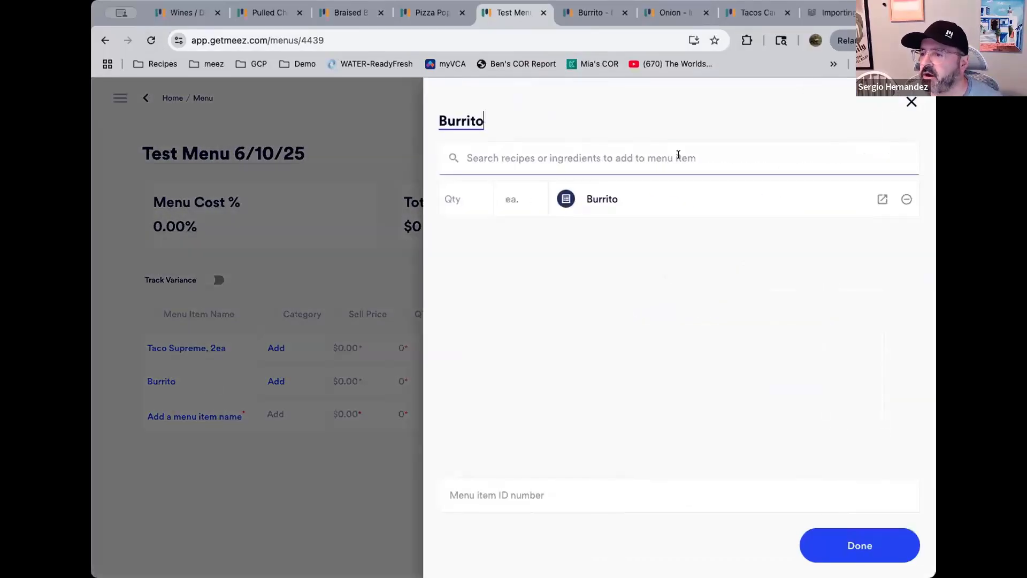
Close the Burrito item and add a new menu item named add guacamole
click(912, 103)
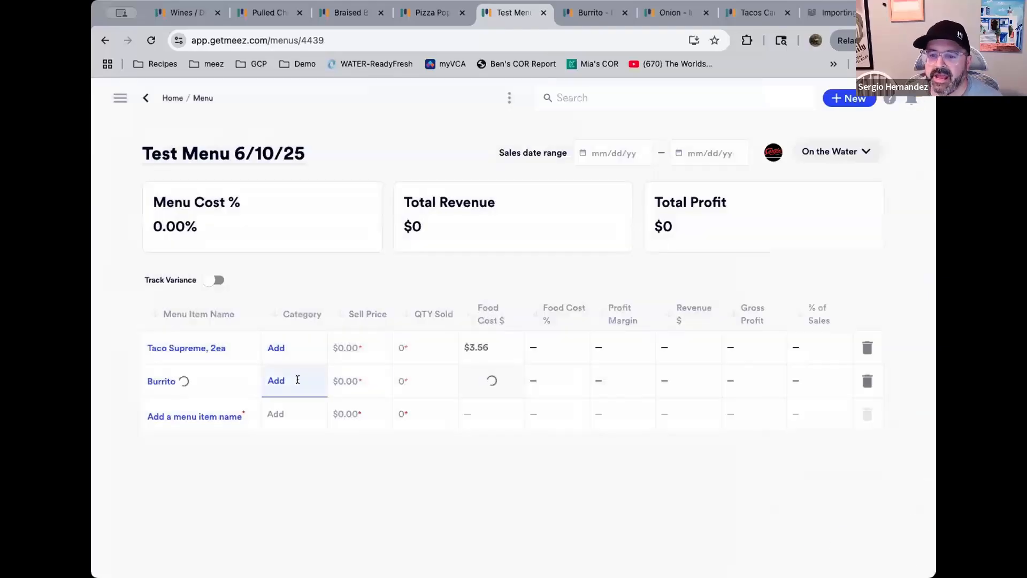
click(225, 416)
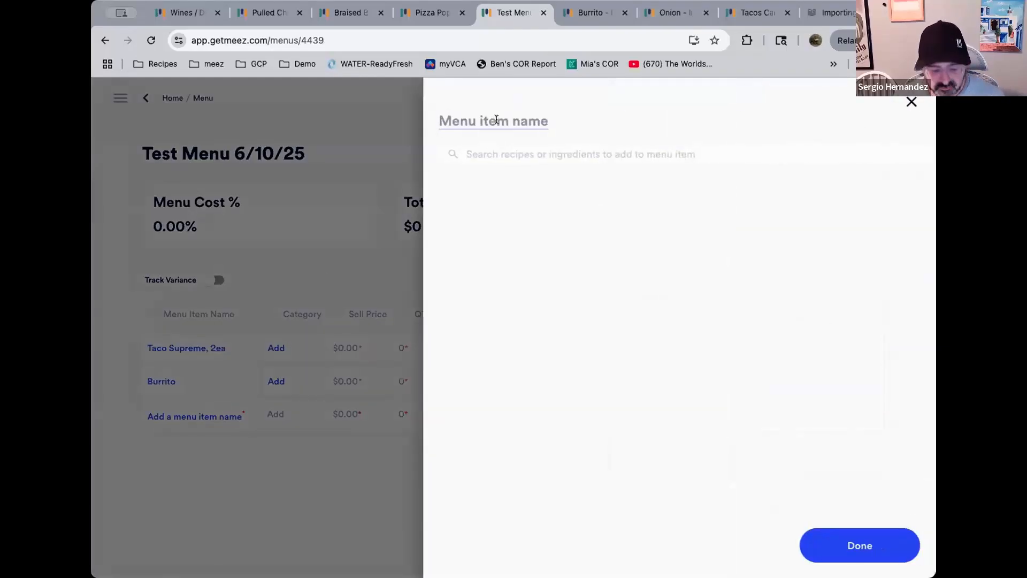
text(add)
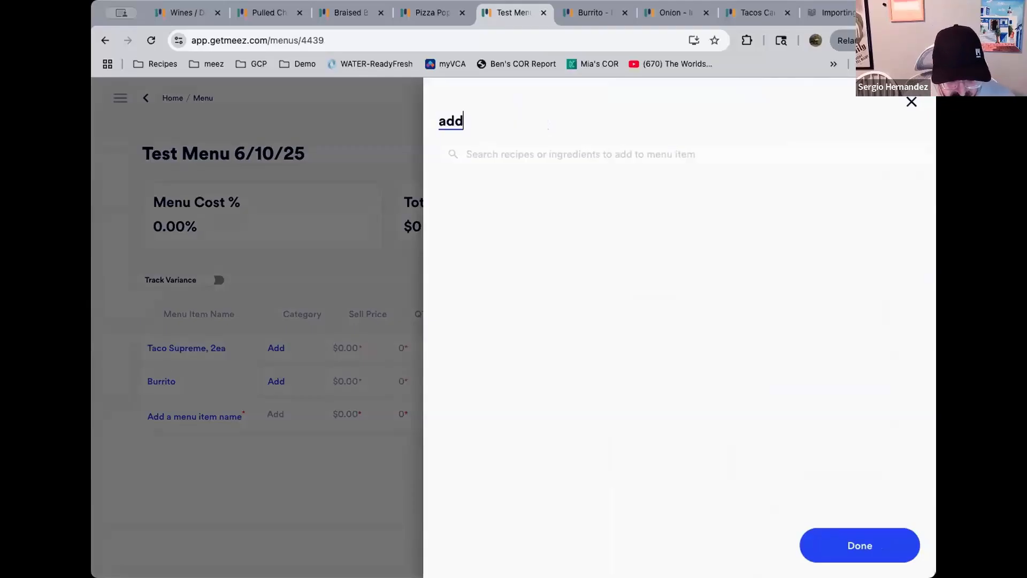
text( guacamole)
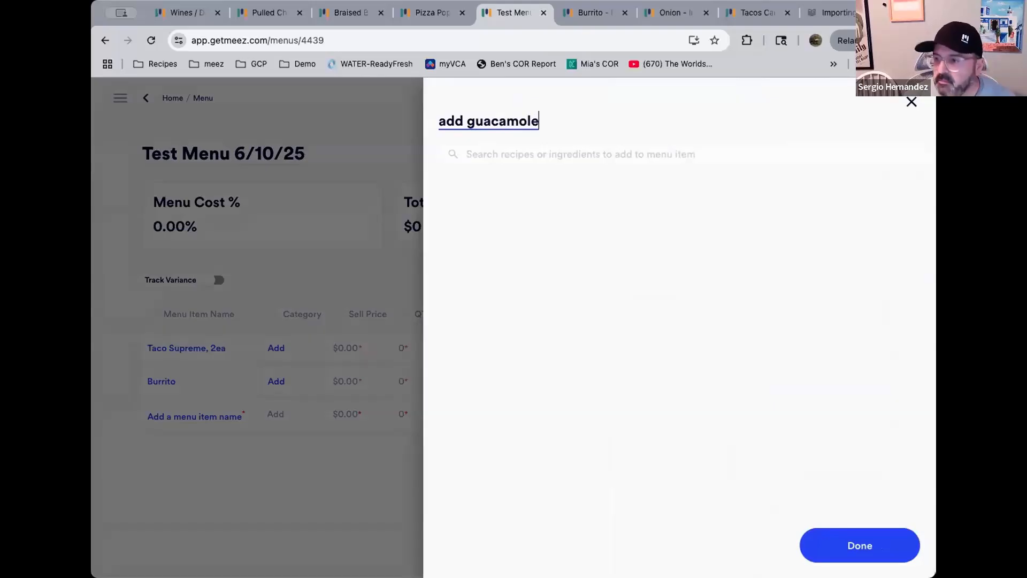
Add Guacamole 2.0 to the new item at a quantity of 1 oz and finish the item
click(701, 154)
text(guacam)
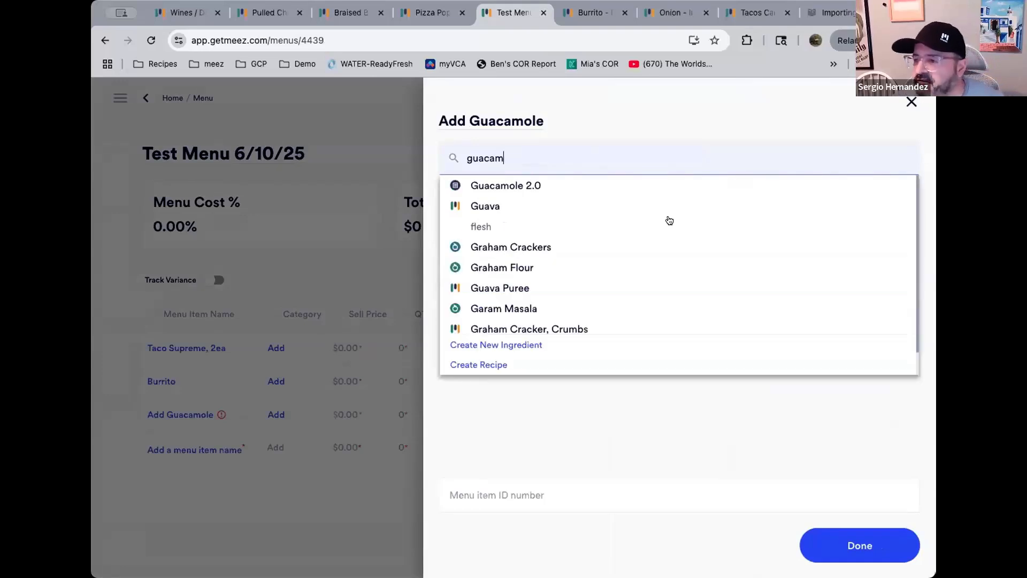
click(551, 185)
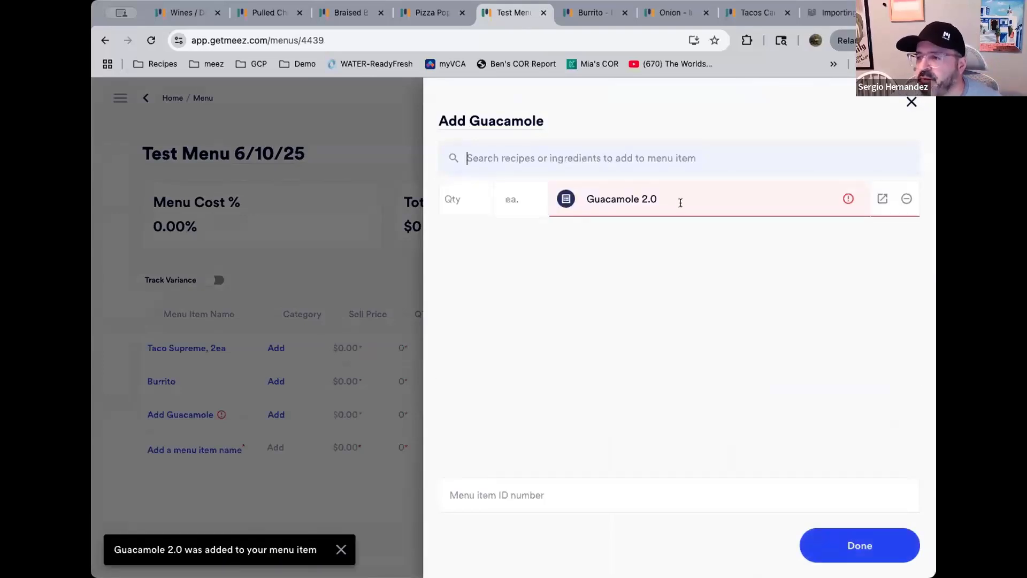
click(468, 198)
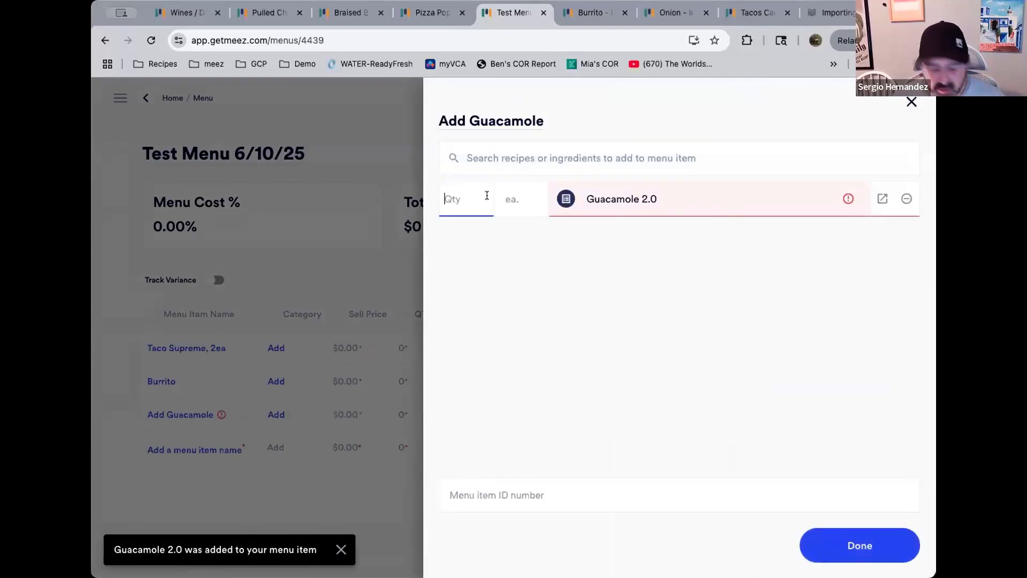
text(1)
click(535, 195)
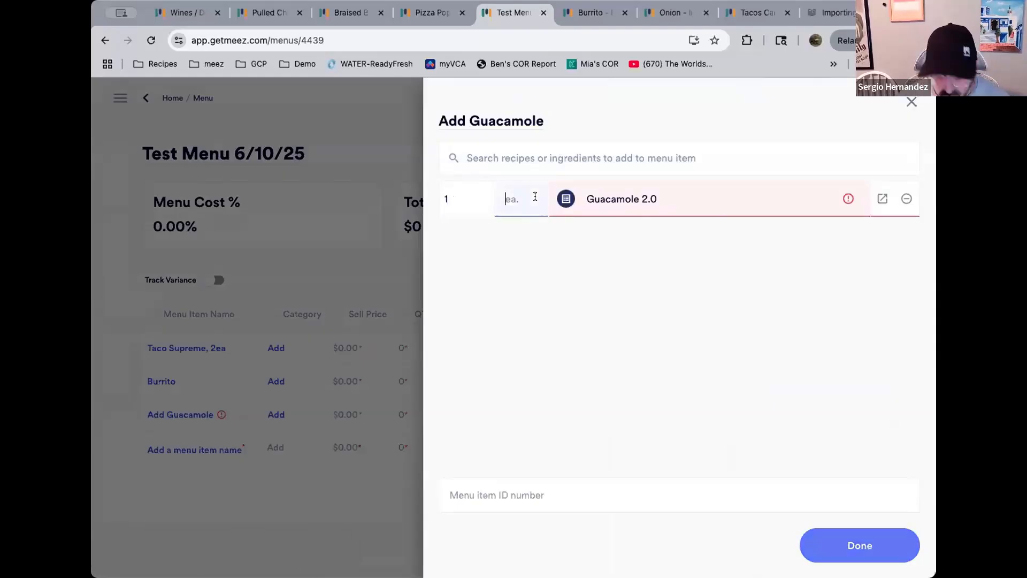
text(oz)
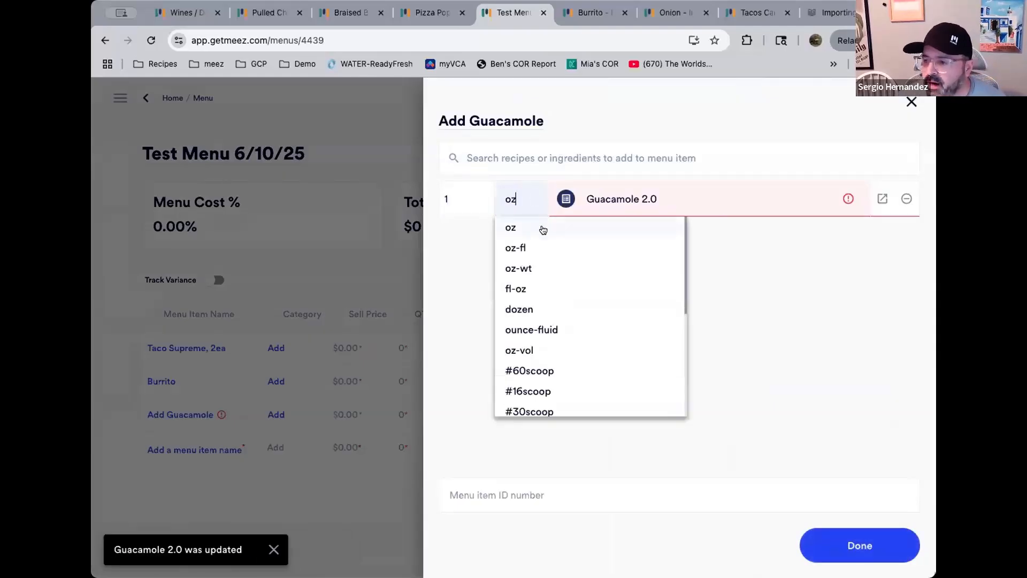
click(543, 229)
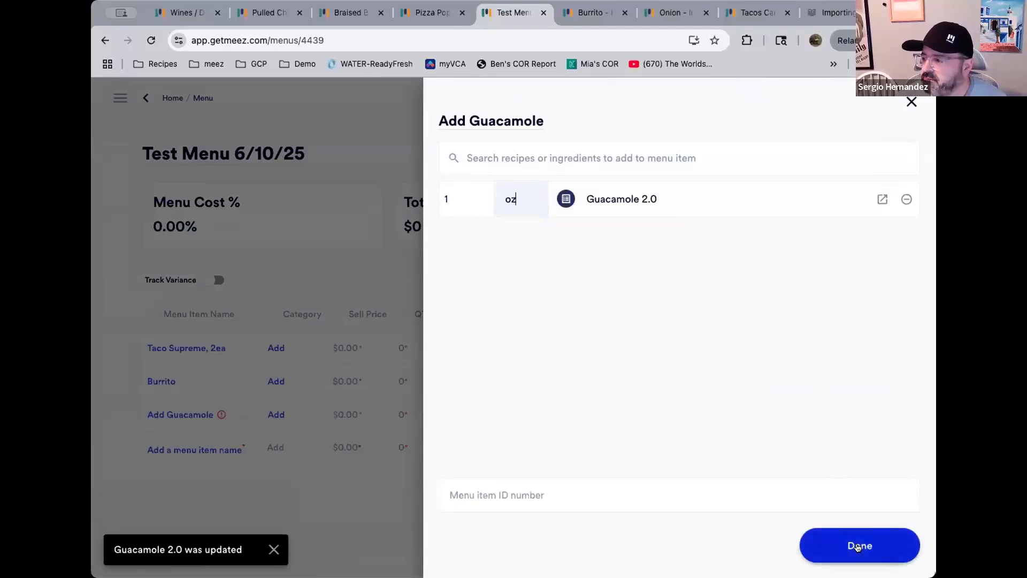
click(858, 546)
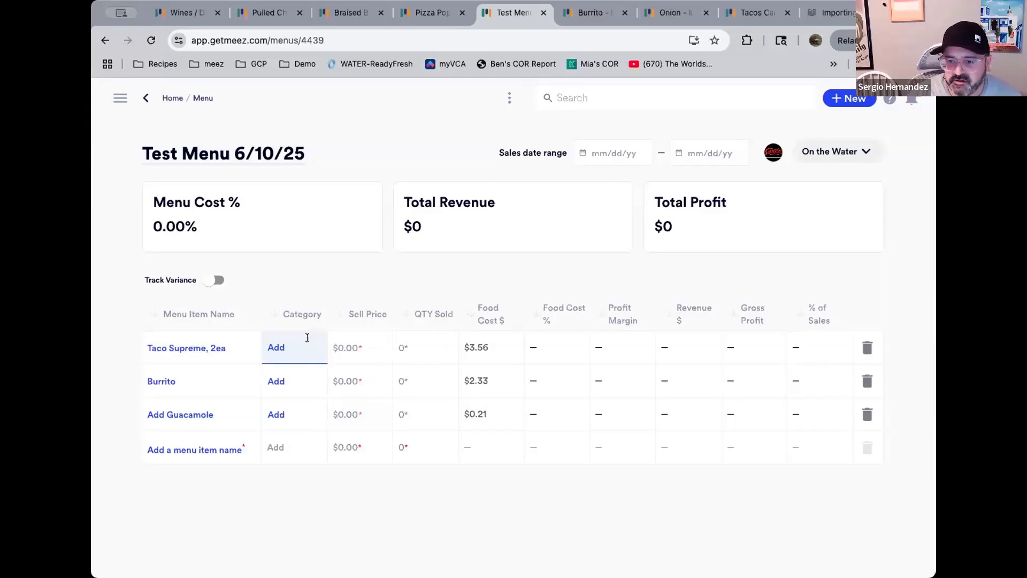
Assign Taco Supreme, 2ea a new category Taco and Burrito a new category Entree
text(Taco)
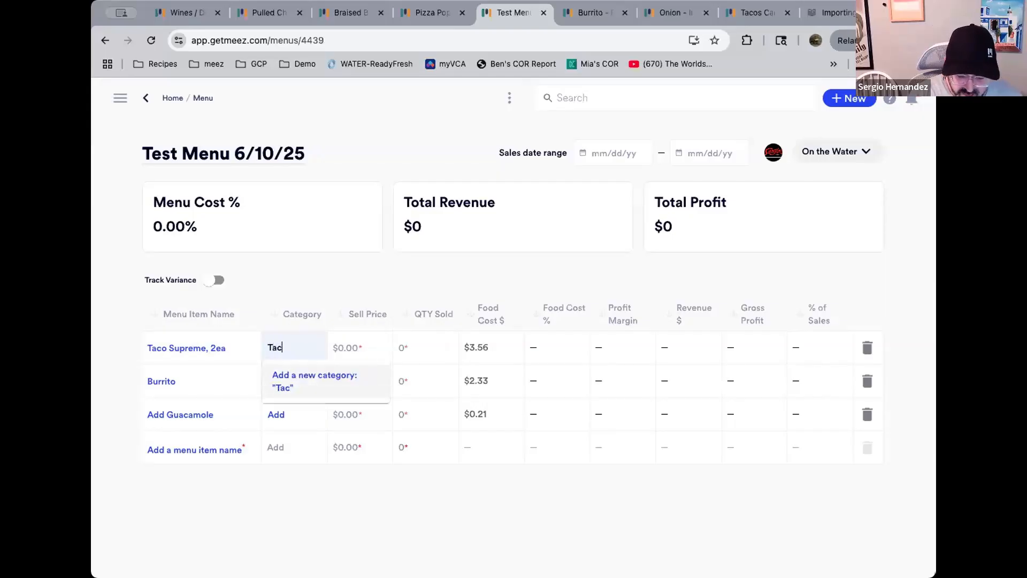
click(289, 382)
click(289, 381)
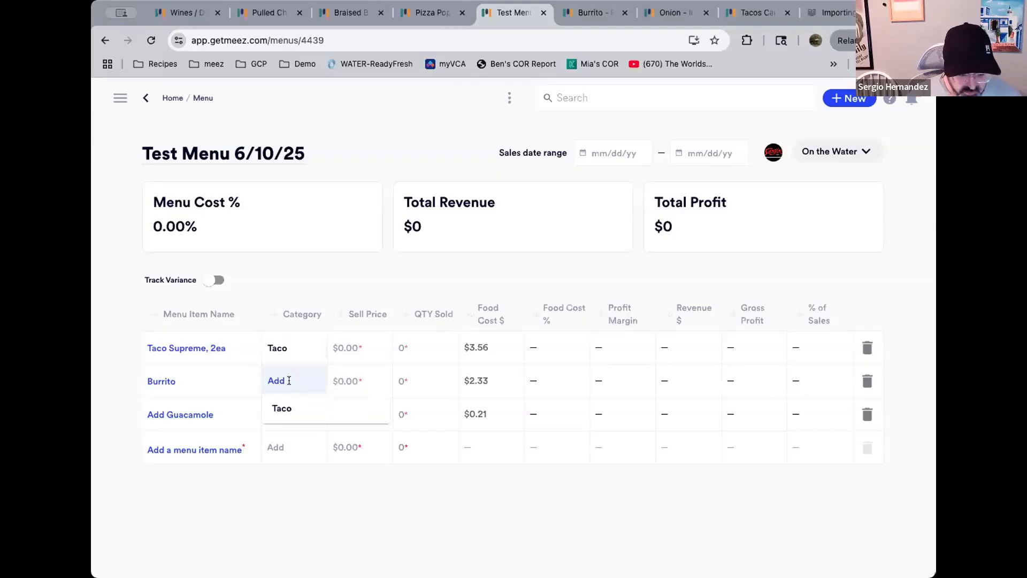
text(Entre)
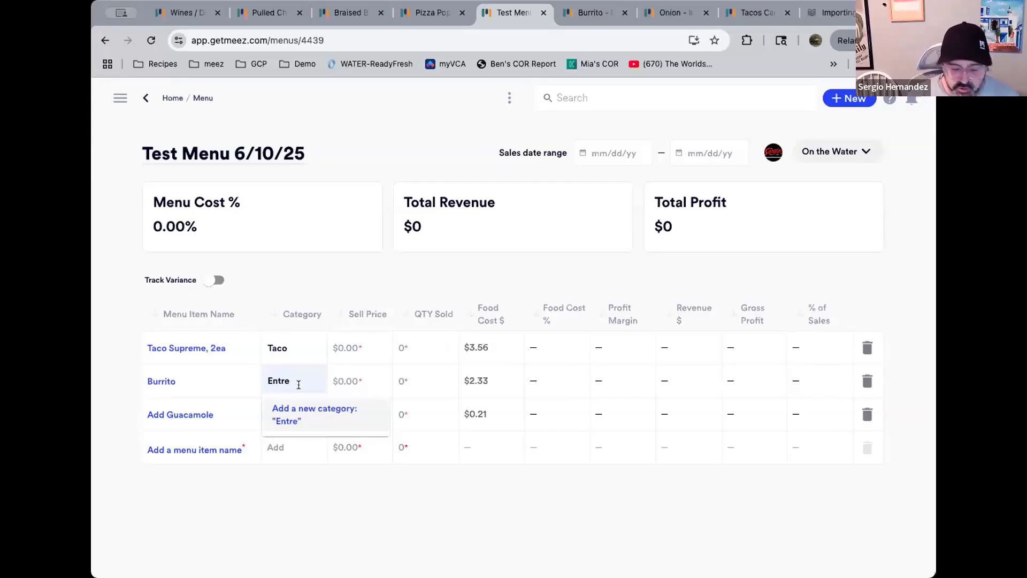
text(e)
click(292, 411)
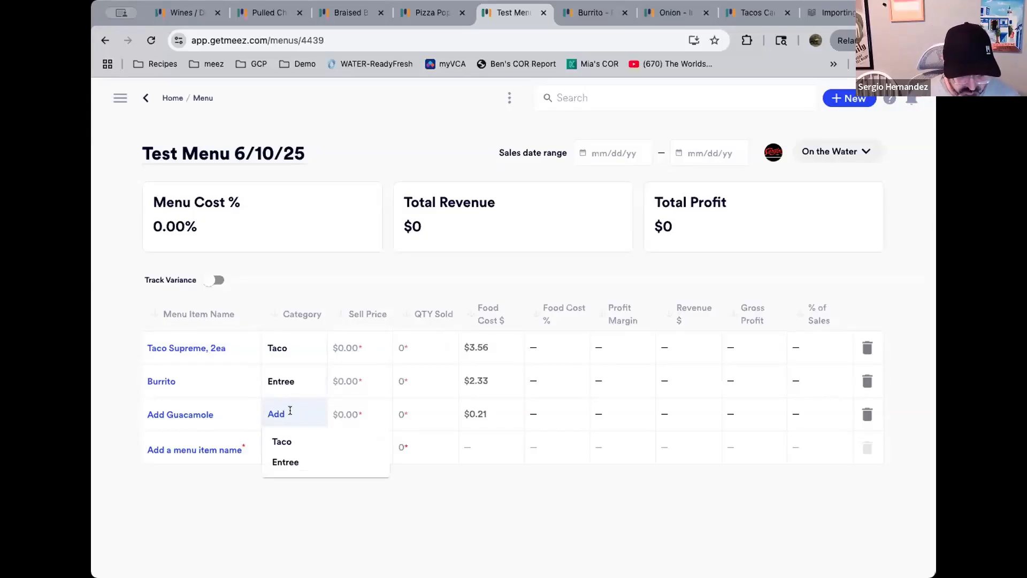
Assign Add Guacamole a new category named modifiers
text(modif)
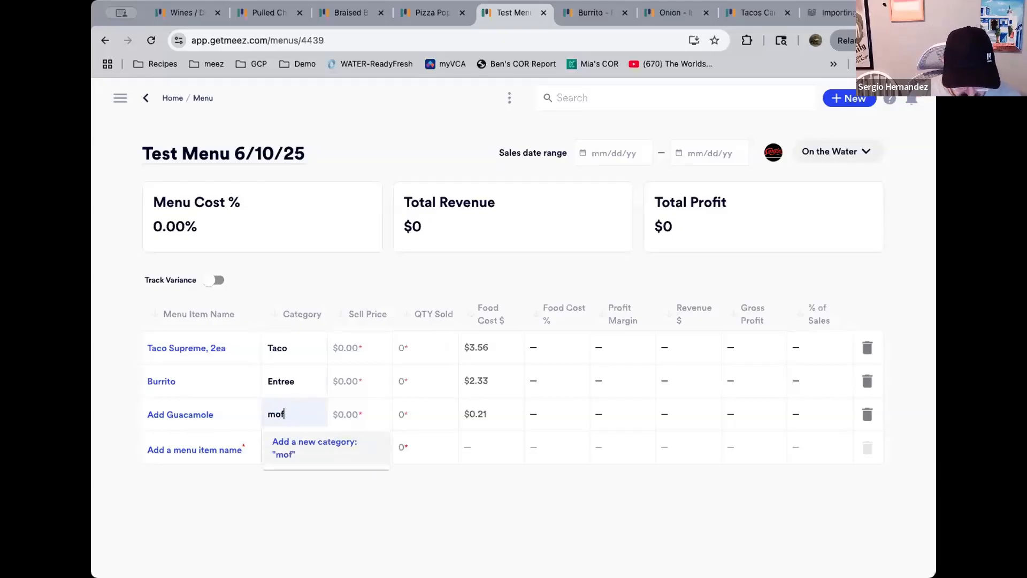
text(iers)
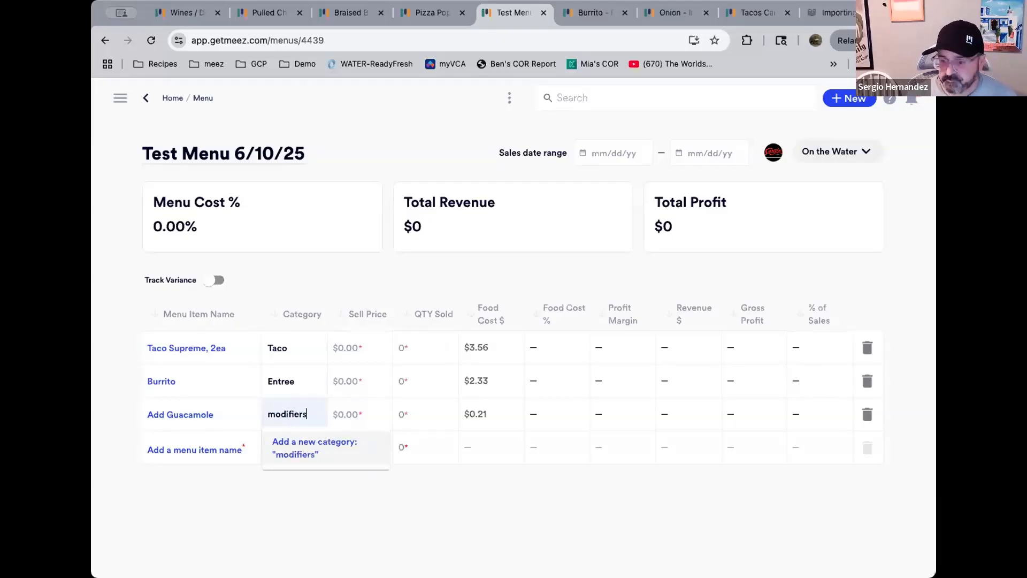
key(Return)
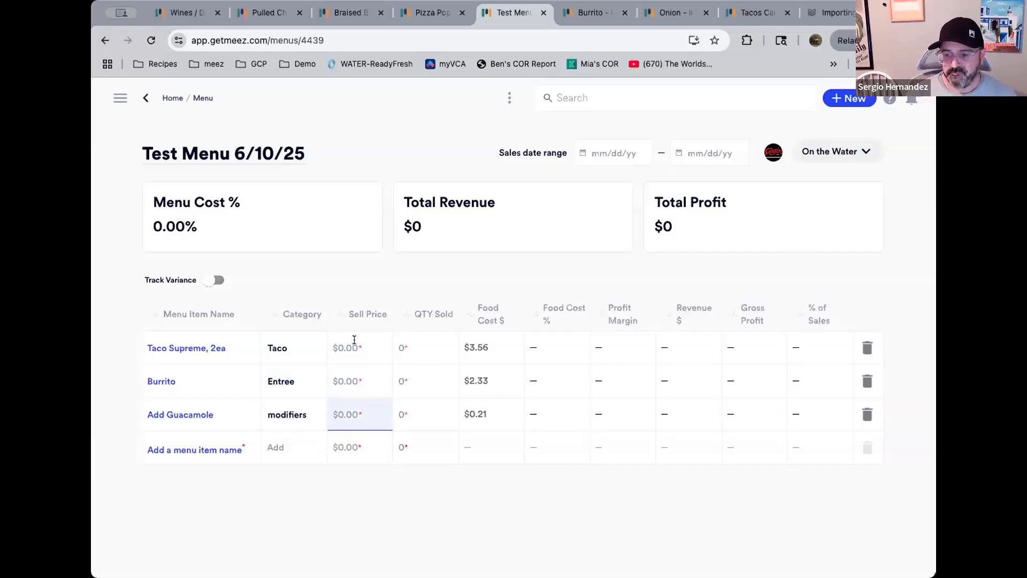
Set sell prices of $11.99 for Taco Supreme, $12.00 for Burrito and $1.50 for Add Guacamole
click(360, 345)
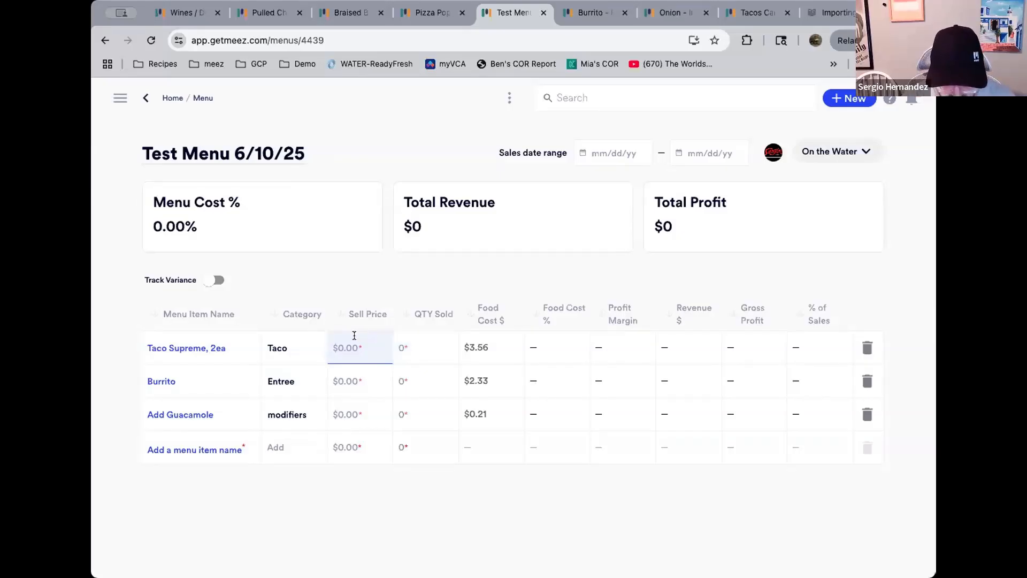
text(11)
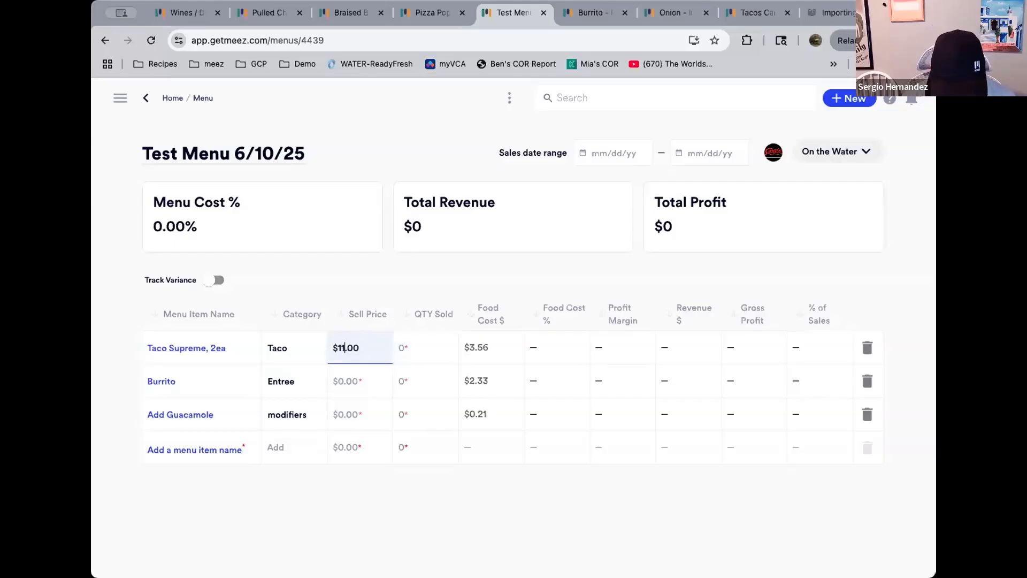
text(.99)
click(423, 352)
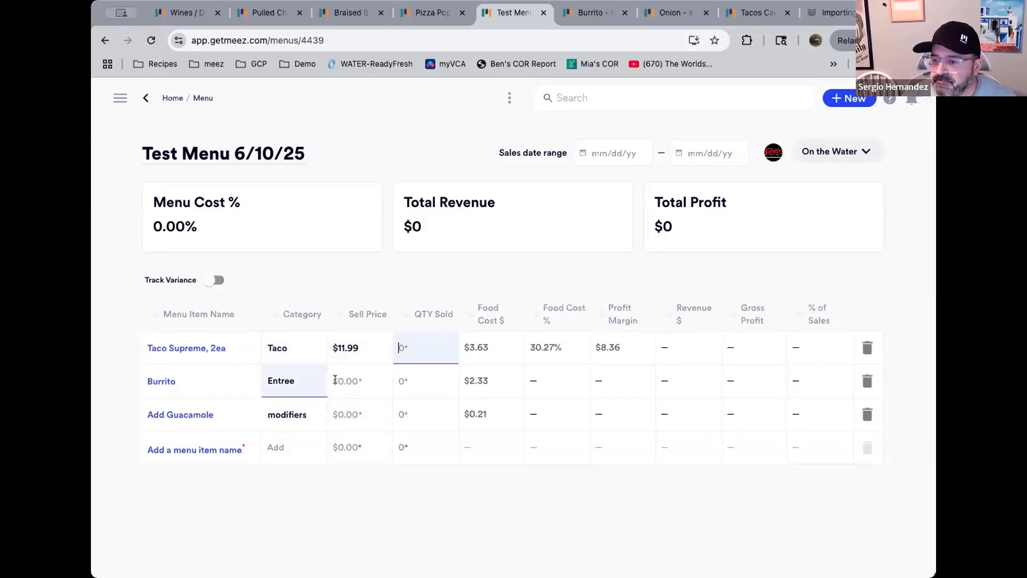
click(371, 371)
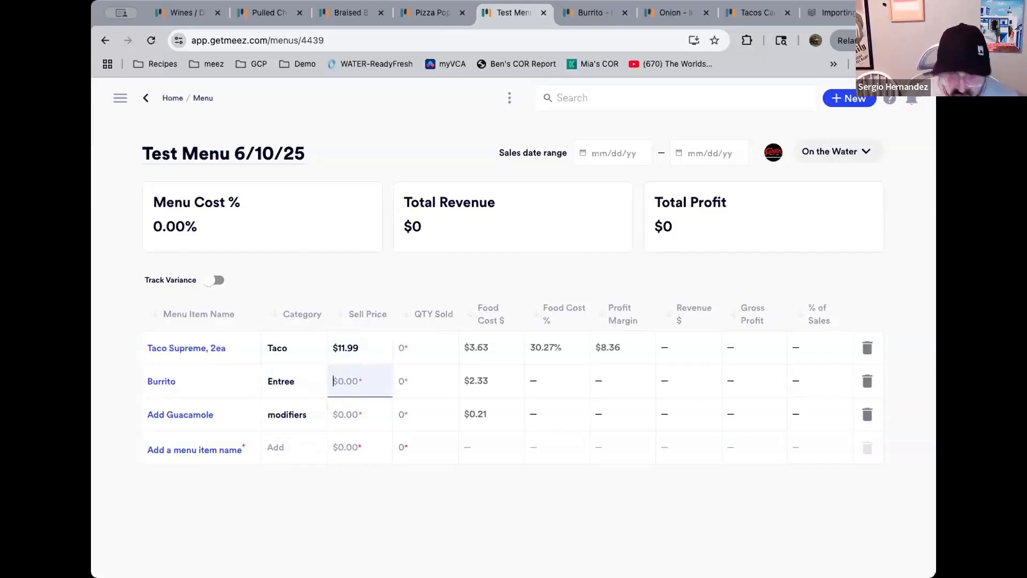
text(12)
key(Tab)
click(348, 410)
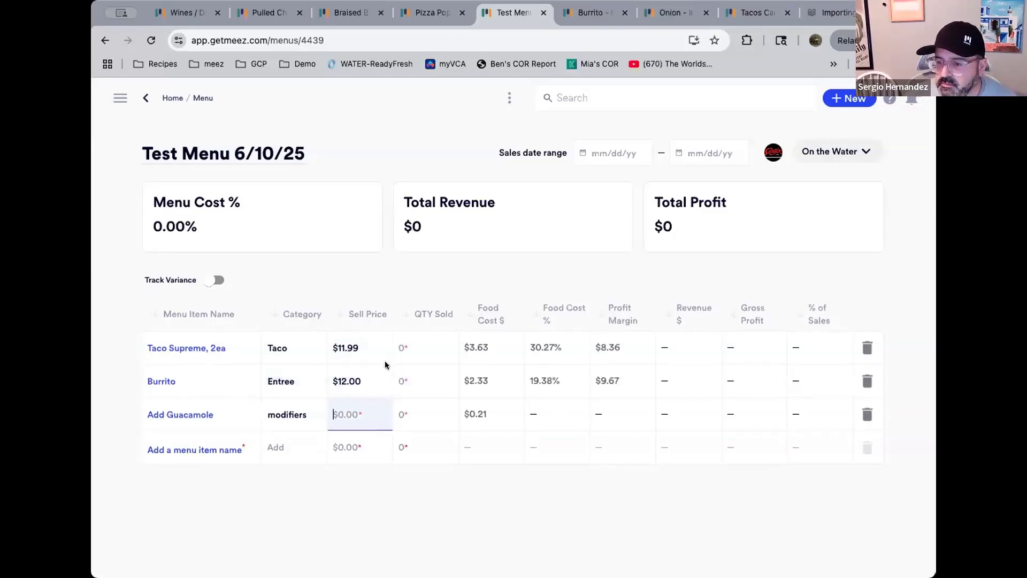
text(1)
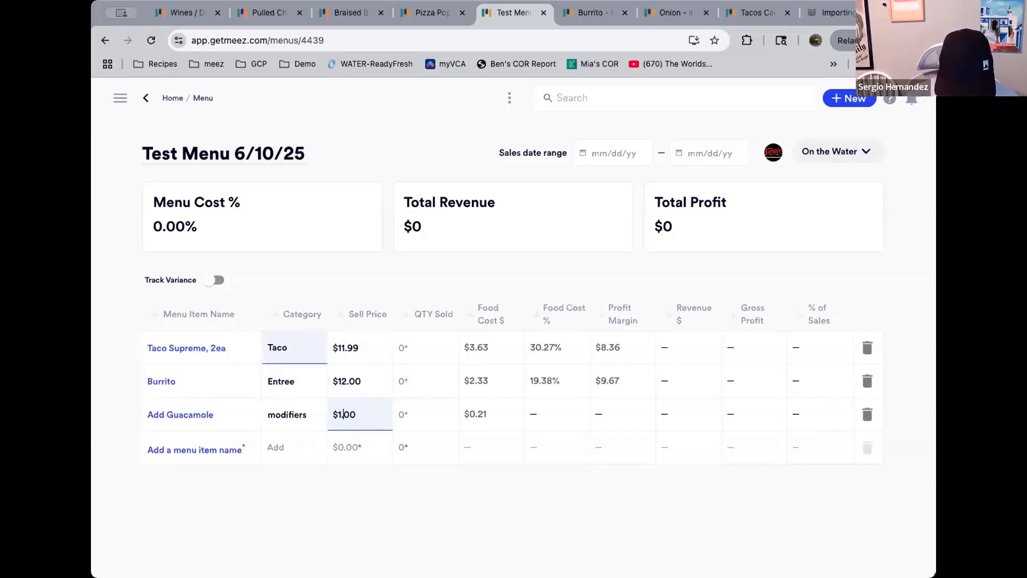
text(.5)
key(Tab)
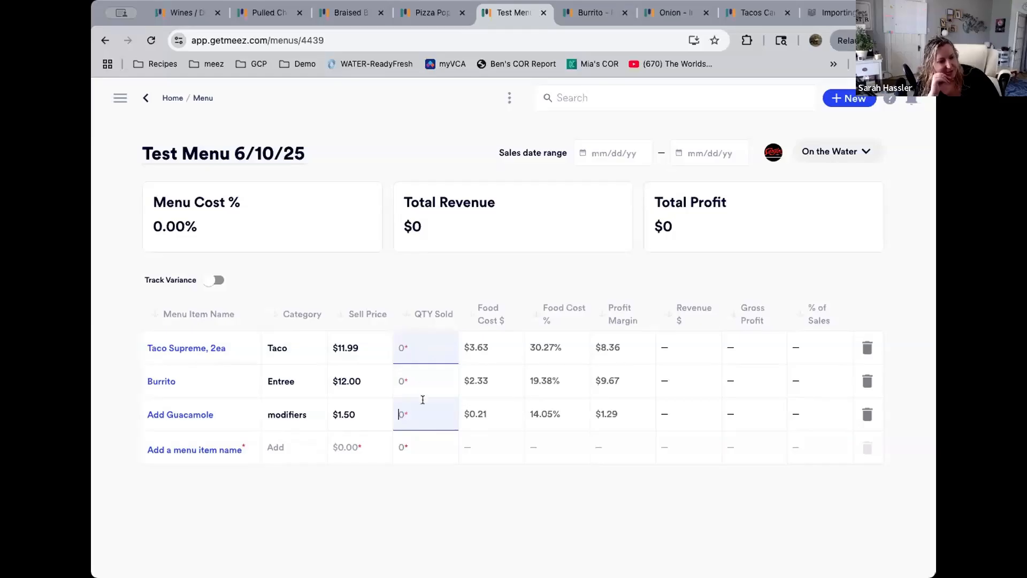
Open the Tacos Carne Azada, 2 Each recipe from the Taco Supreme item and view its cost breakdown
click(420, 349)
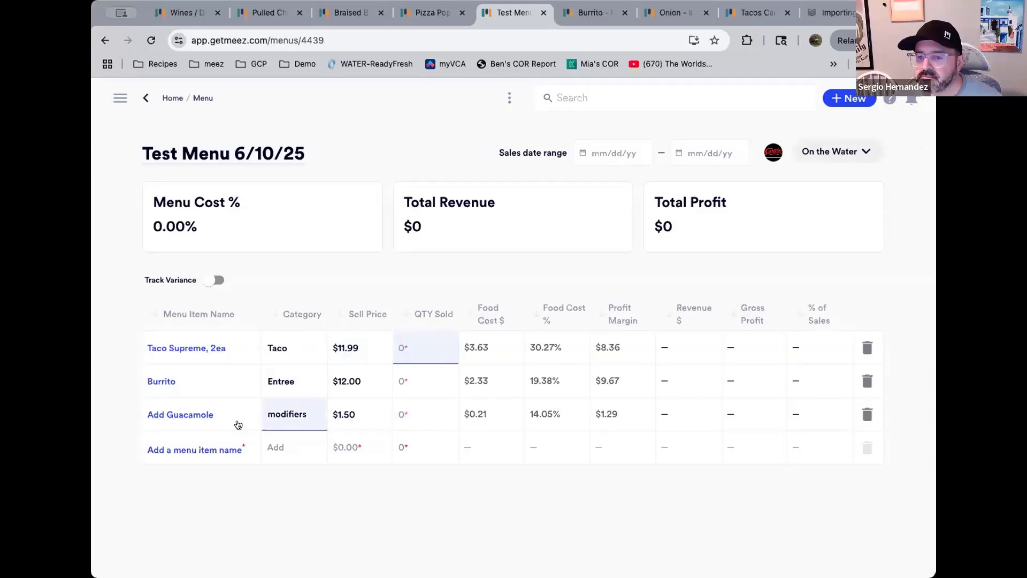
click(239, 351)
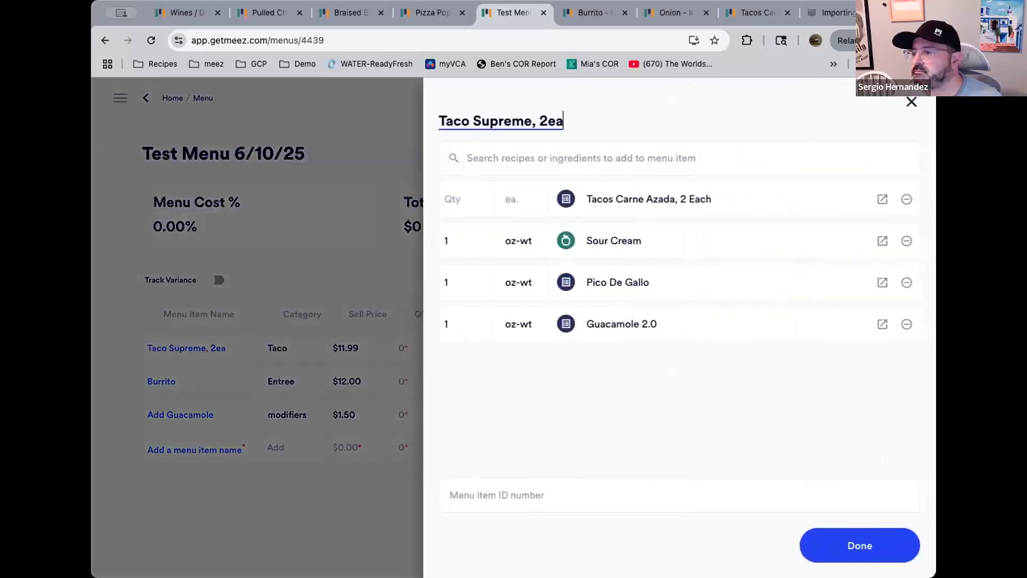
click(879, 198)
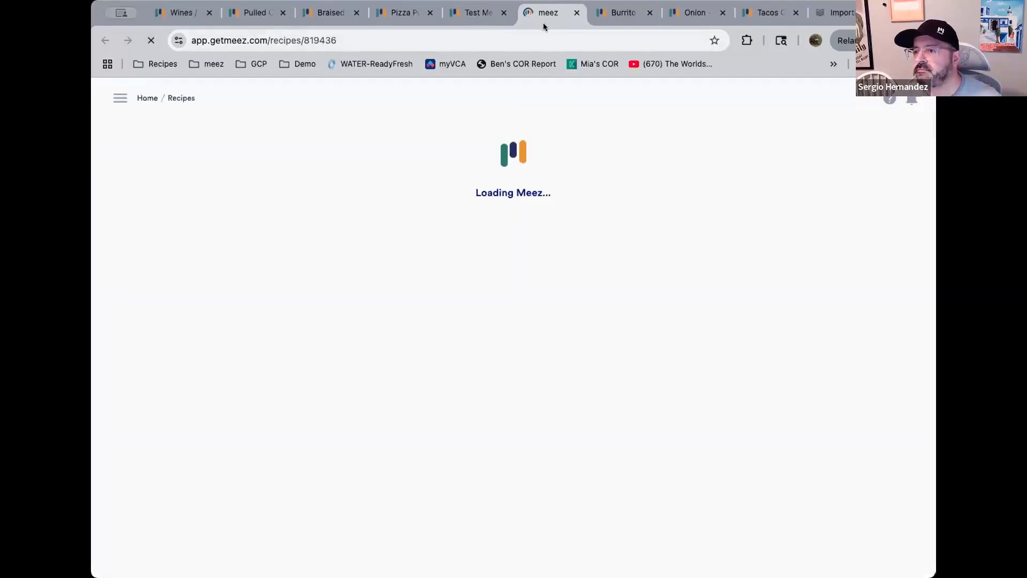
click(656, 133)
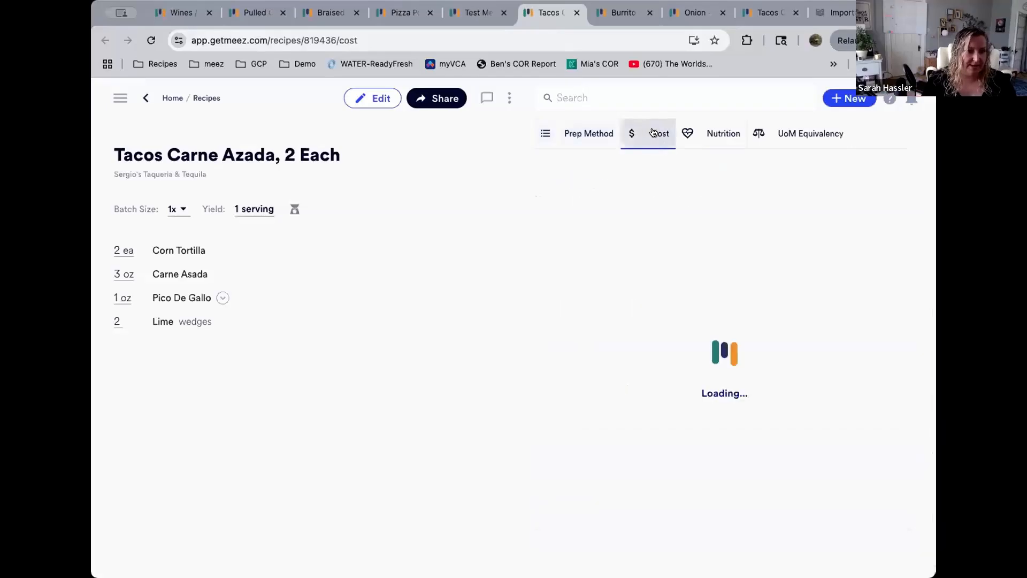
Edit the recipe and set the Food Cost Calculator portion size to 1 serving
scroll(763, 345, down, 5)
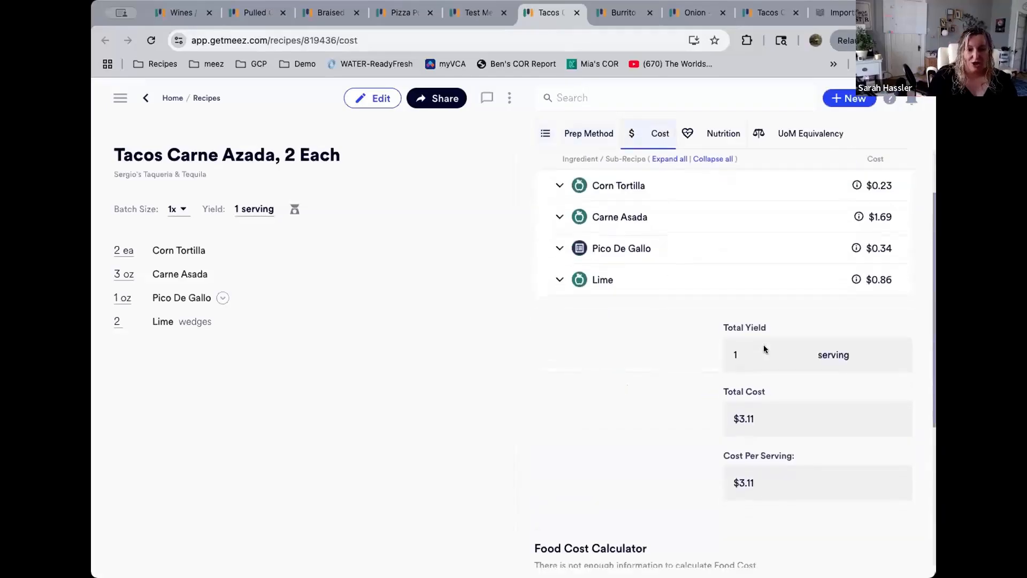
click(369, 95)
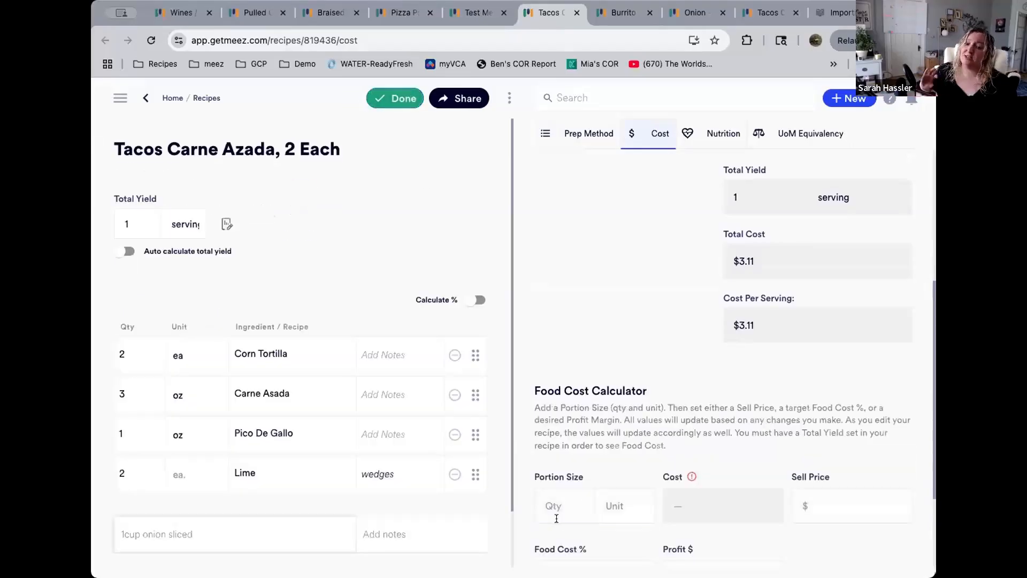
click(560, 507)
text(1)
key(Tab)
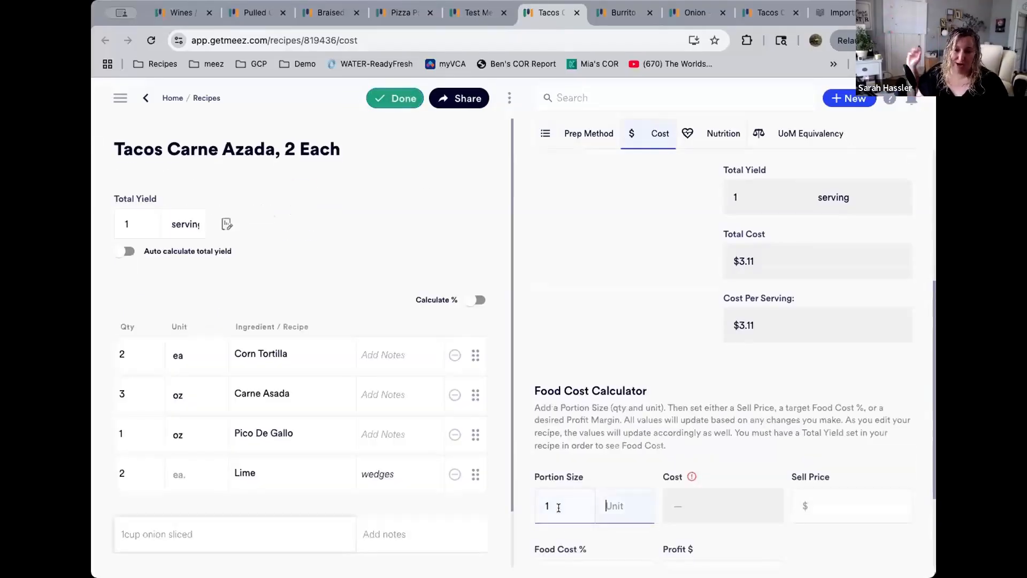
text(ser)
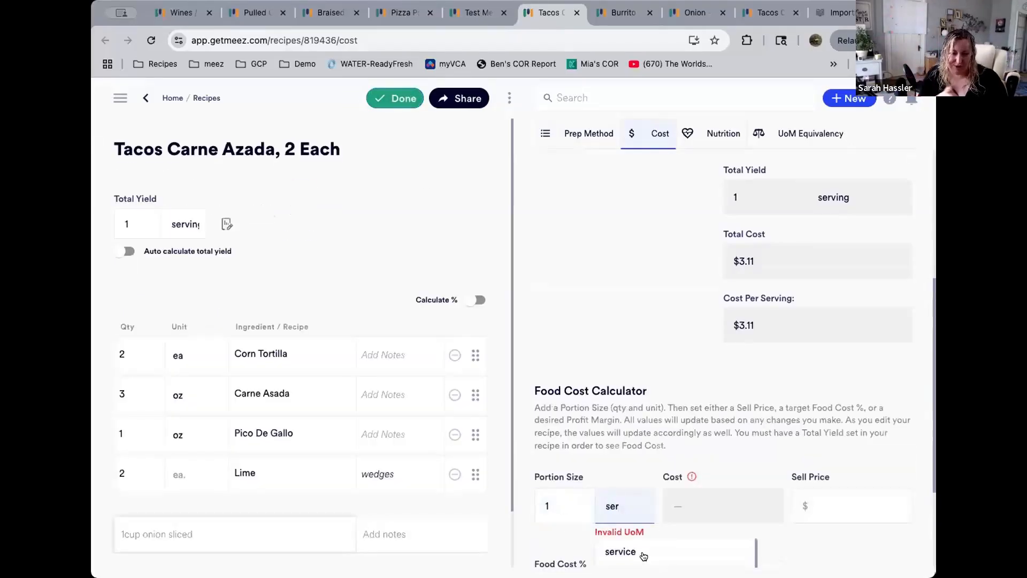
click(648, 549)
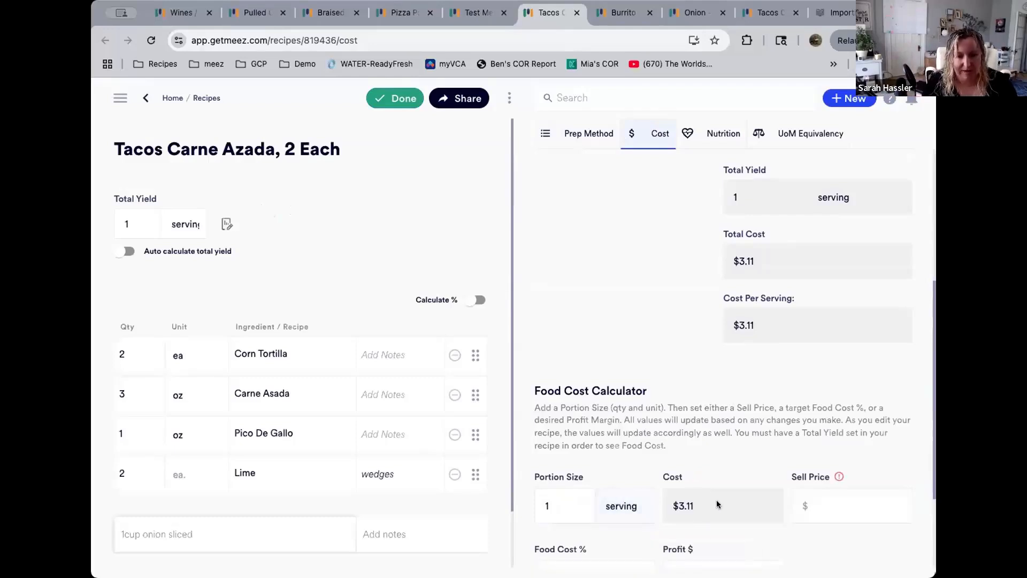
click(821, 500)
scroll(820, 483, down, 3)
click(677, 381)
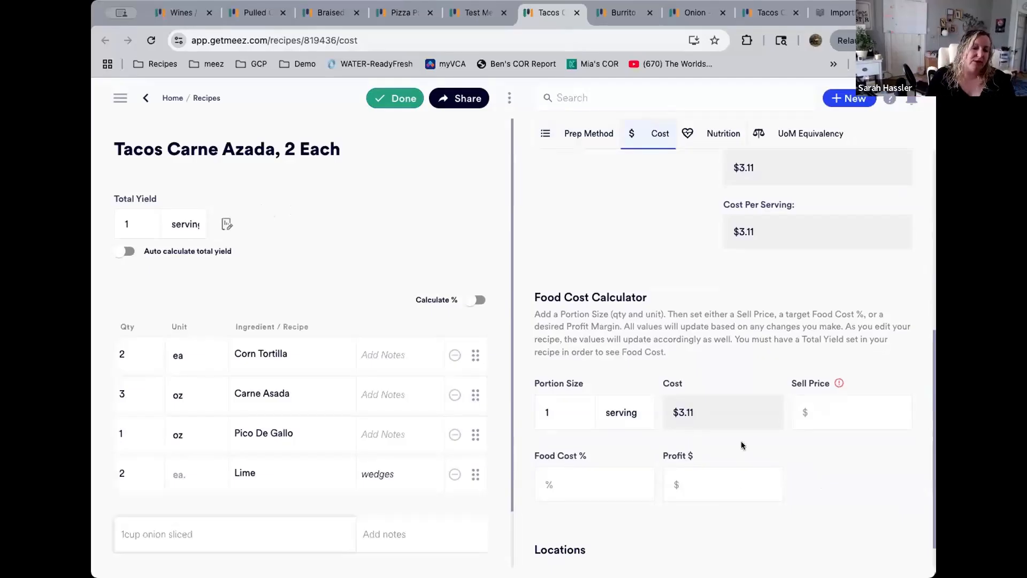
Enter a sell price of $11.99 in the recipe's Food Cost Calculator
click(835, 412)
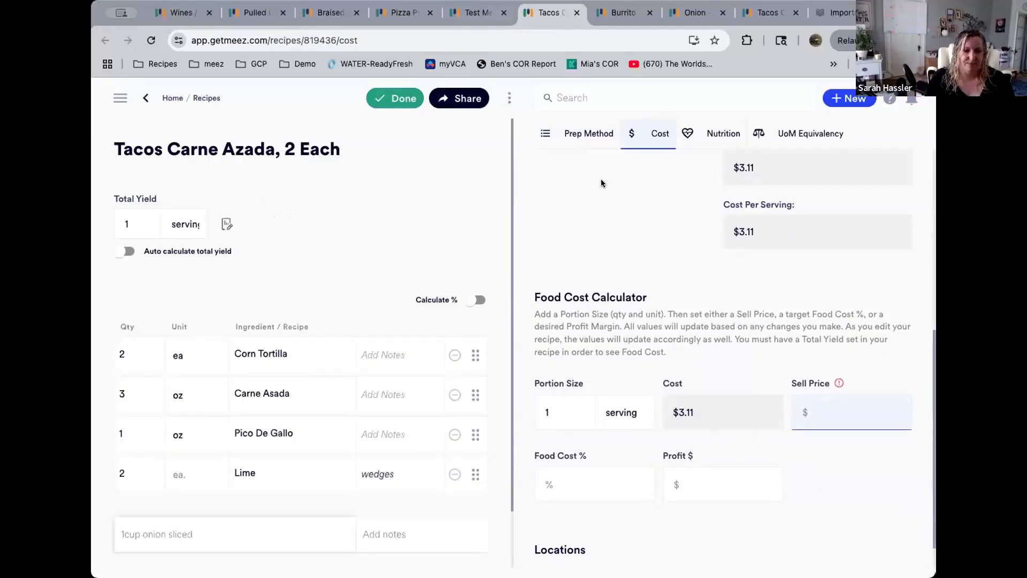
click(486, 12)
click(560, 14)
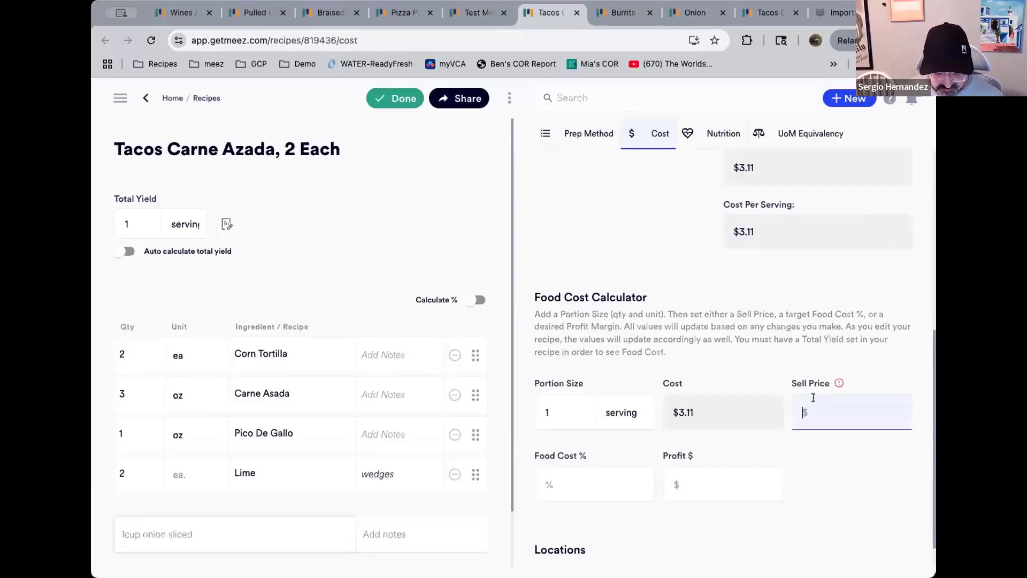
text(11.)
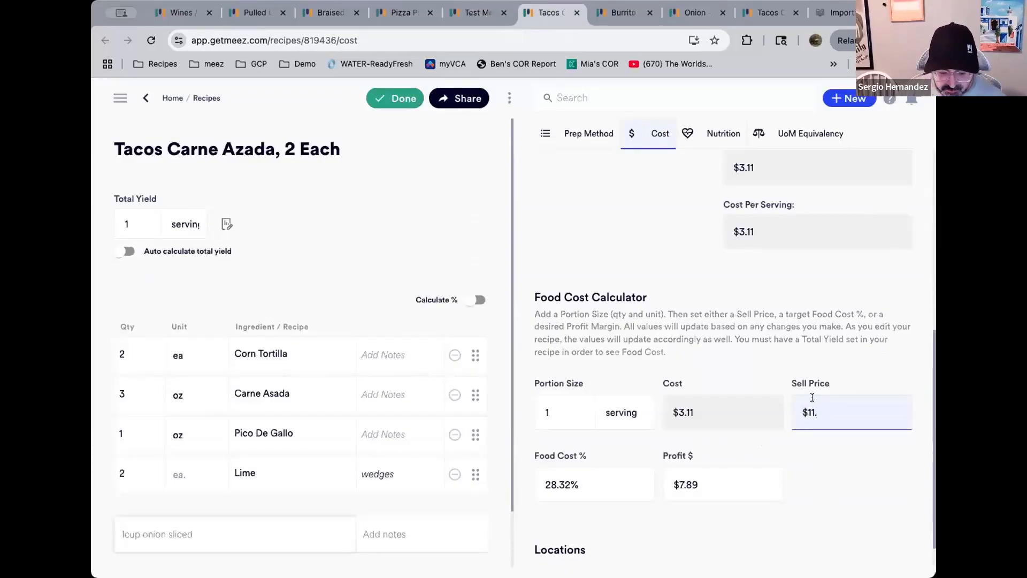
text(99)
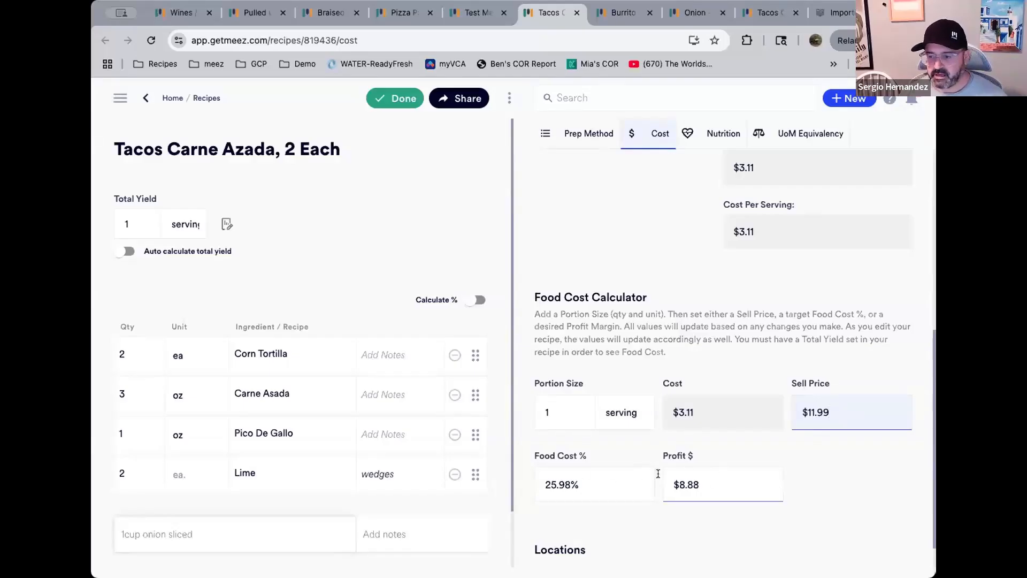
Set the calculator's target food cost to 22%
click(617, 488)
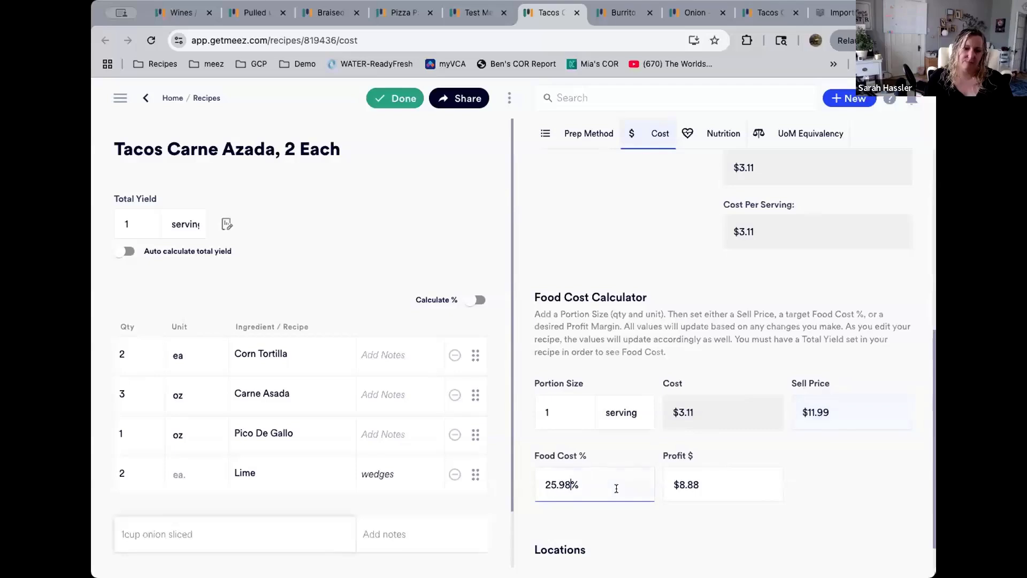
drag(616, 488, 543, 485)
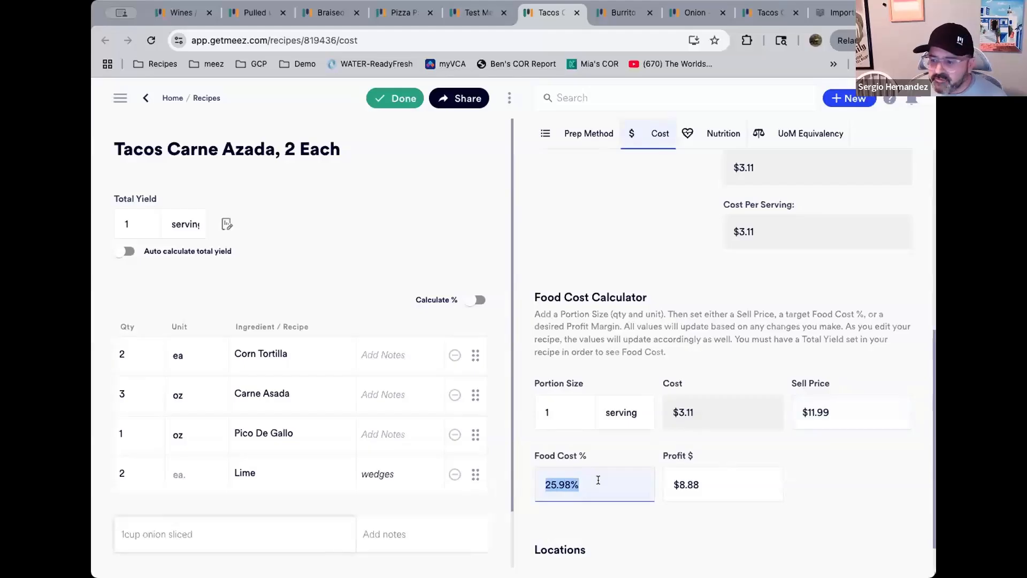
text(22)
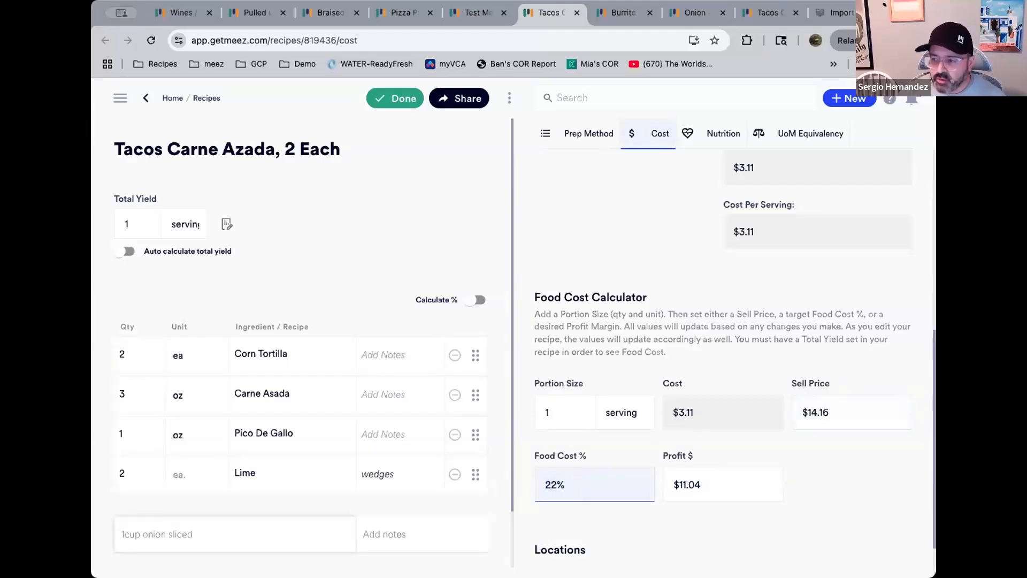
Set the calculator's desired profit to $10 and save the recipe
drag(722, 480, 687, 478)
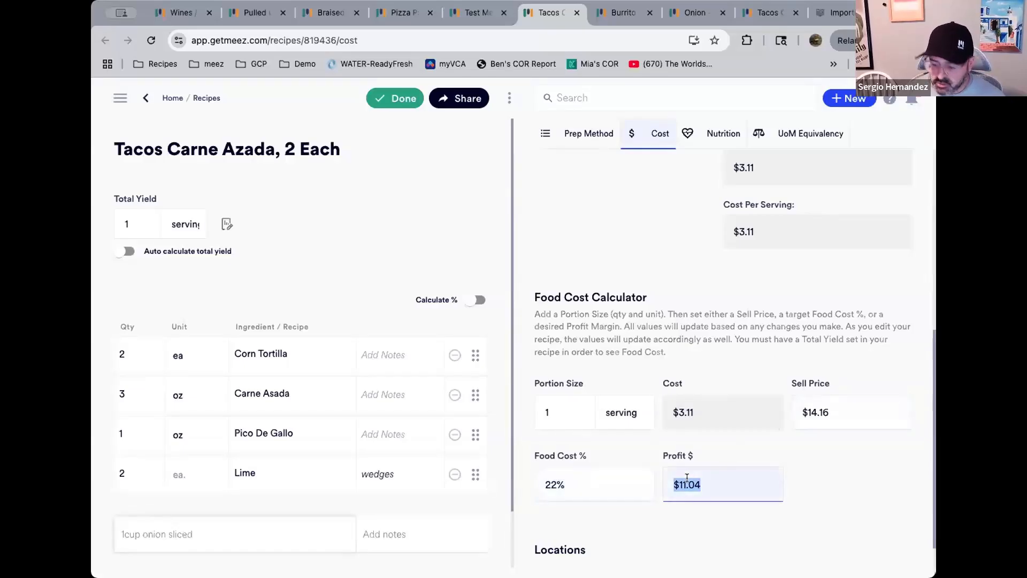
text($10)
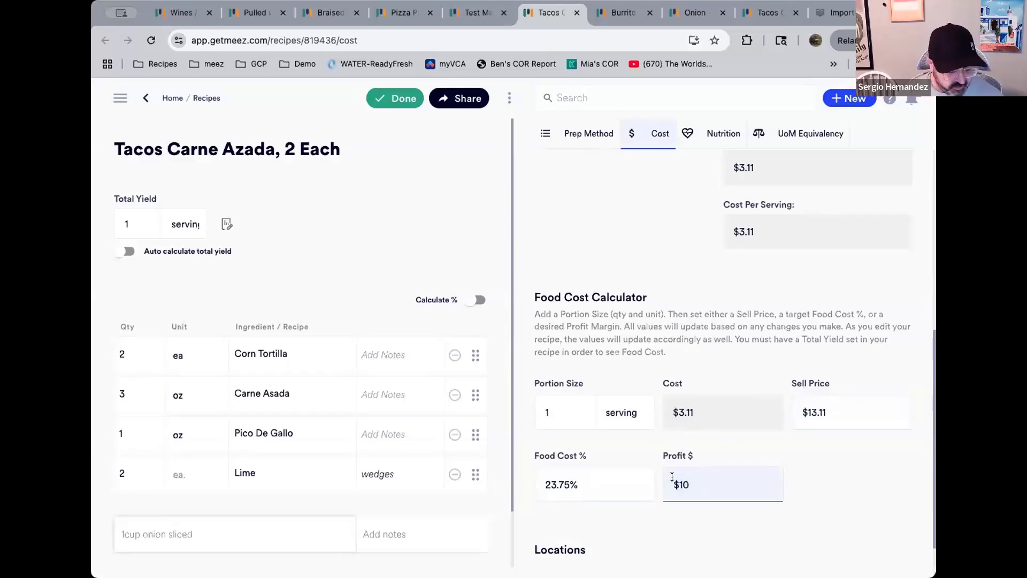
key(super+l)
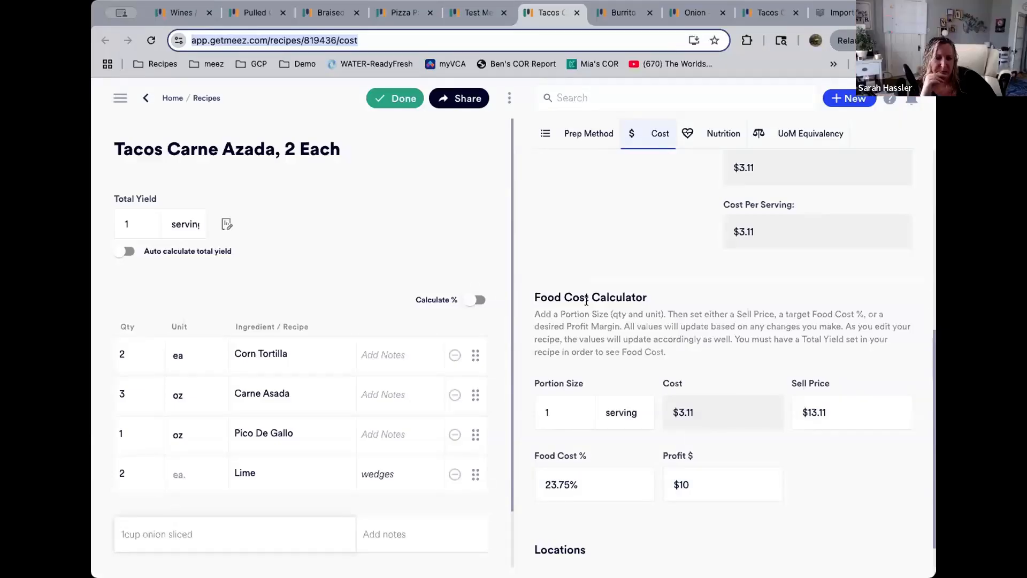
click(413, 94)
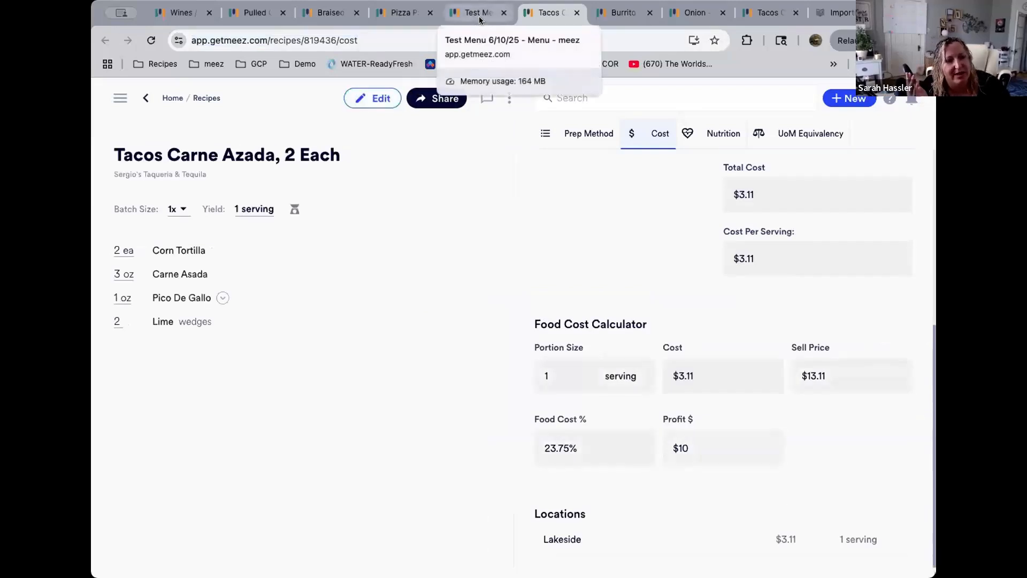
Return to the Test Menu and review the Taco Supreme item's components and costs
click(481, 15)
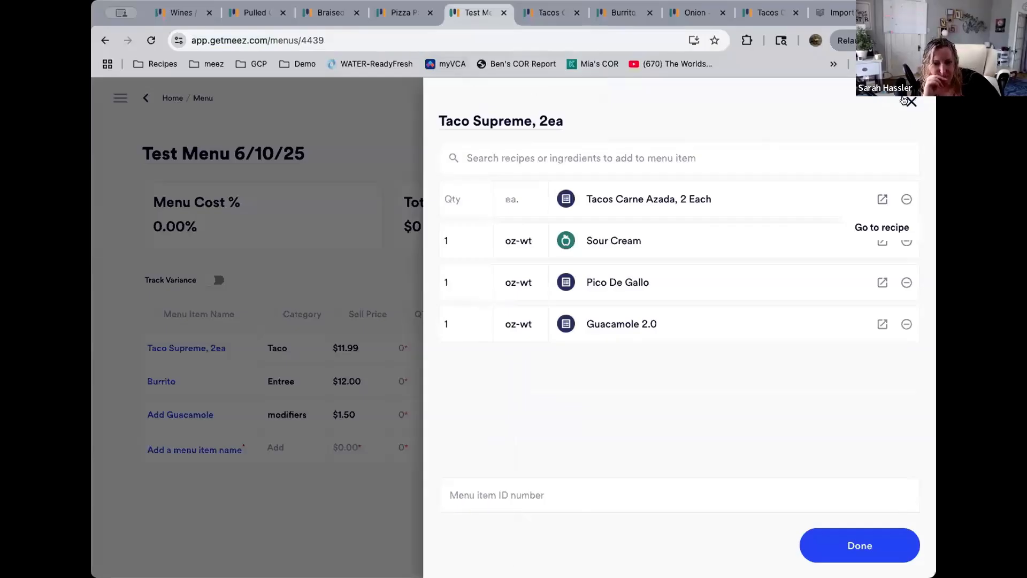
click(912, 102)
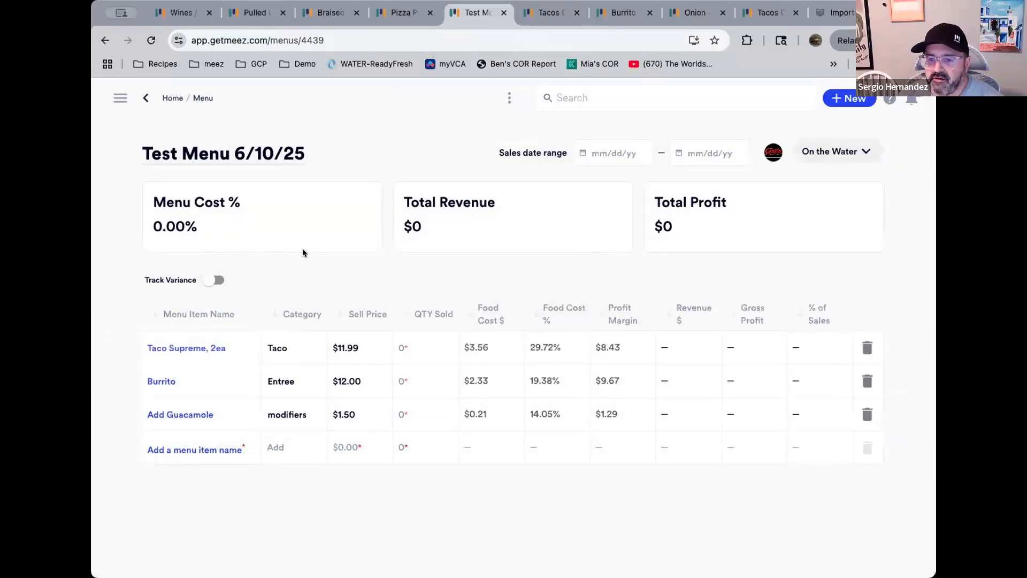
click(207, 352)
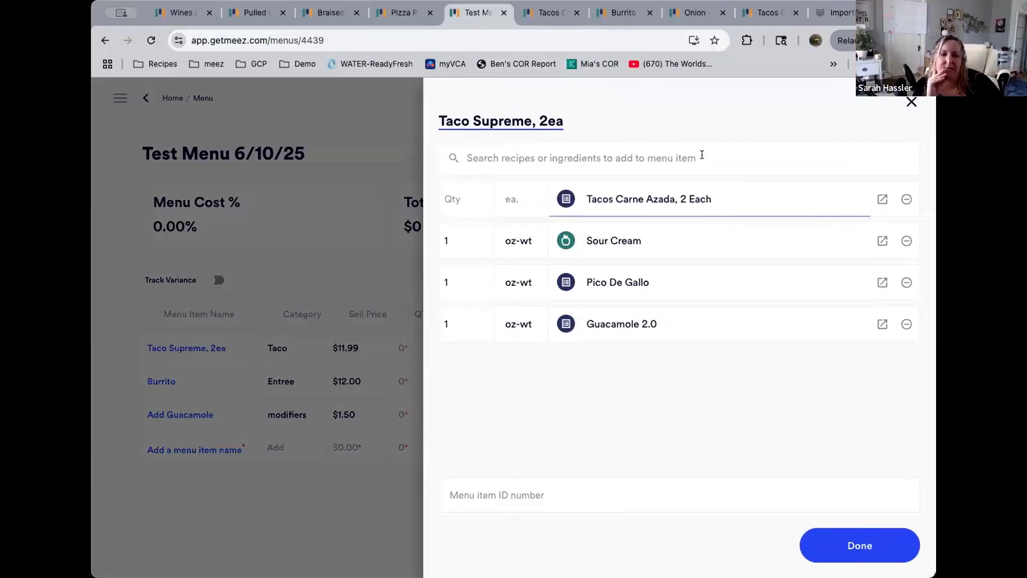
click(911, 103)
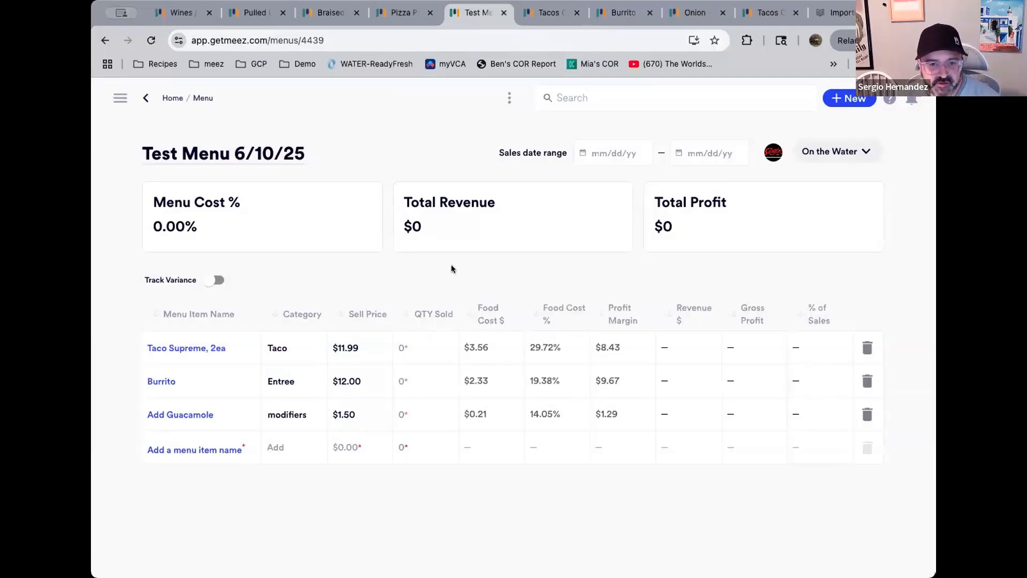
Reopen the Tacos Carne Azada recipe, change the Carne Asada quantity to 2.5 oz, and save
click(545, 16)
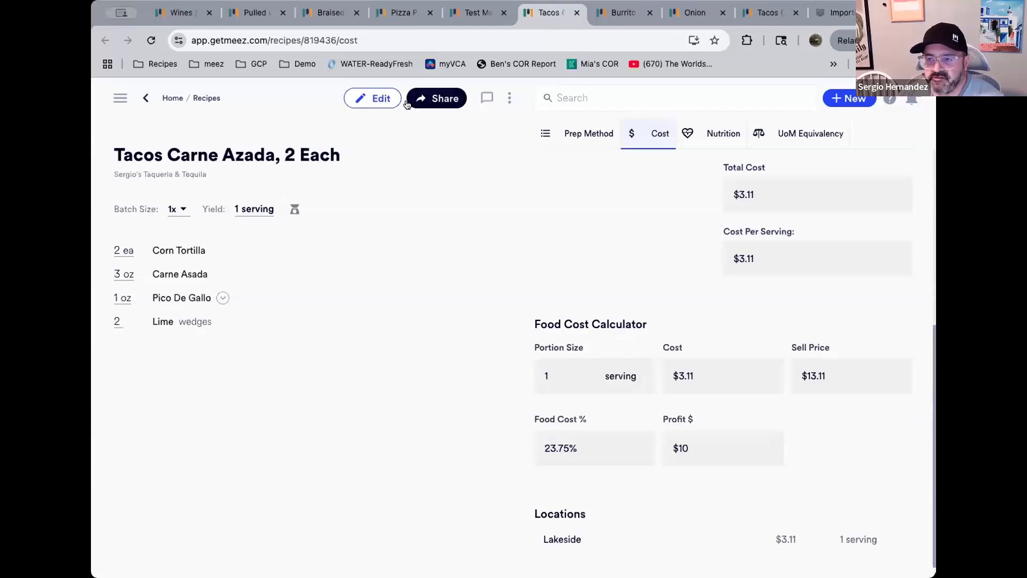
click(375, 97)
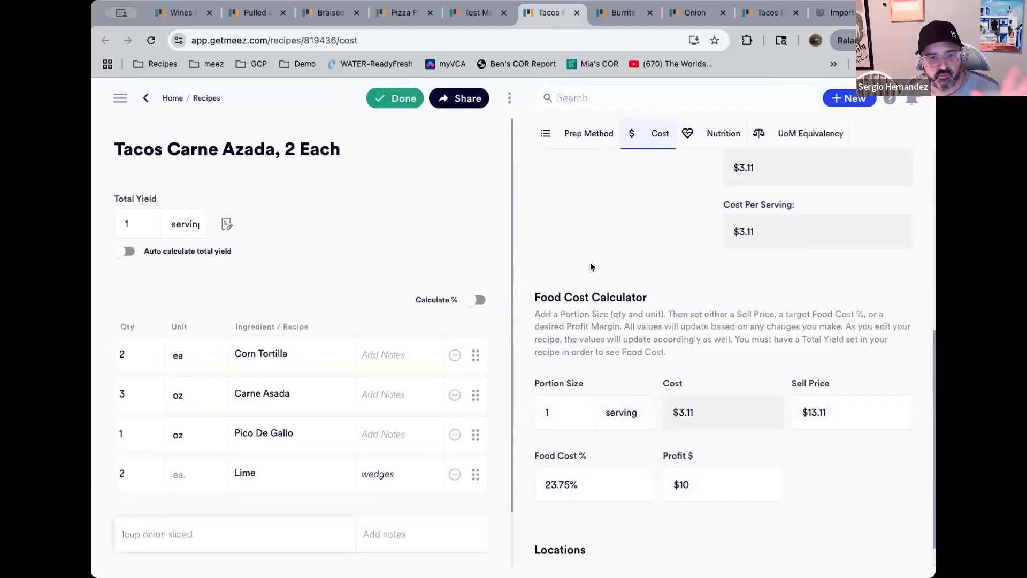
click(138, 390)
text(2.5)
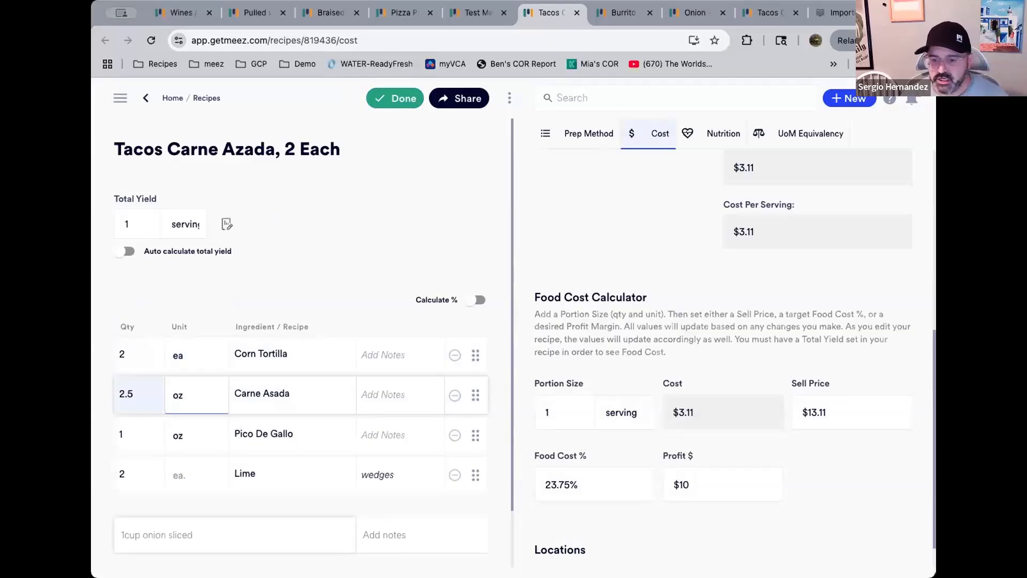
click(179, 396)
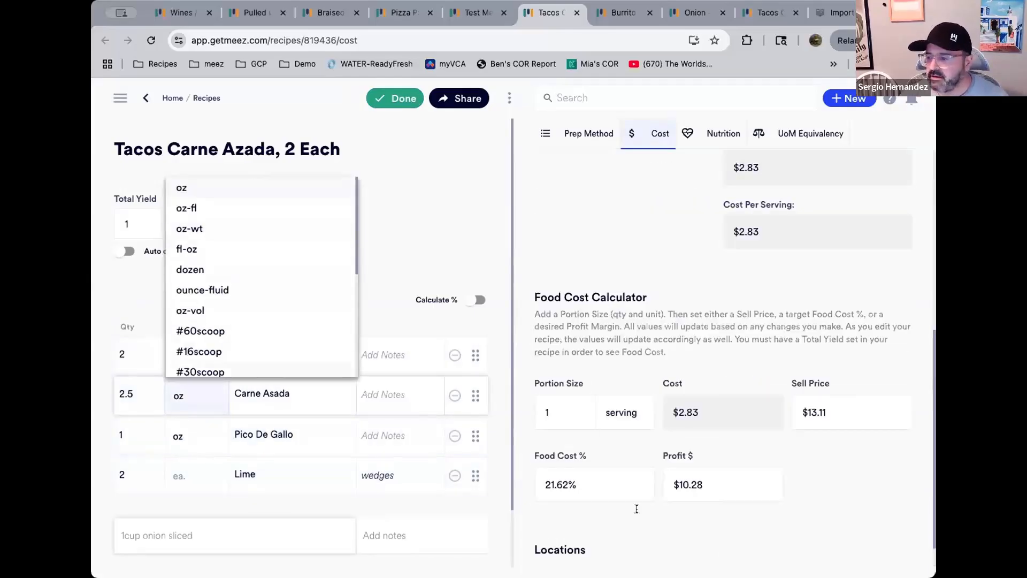
click(481, 217)
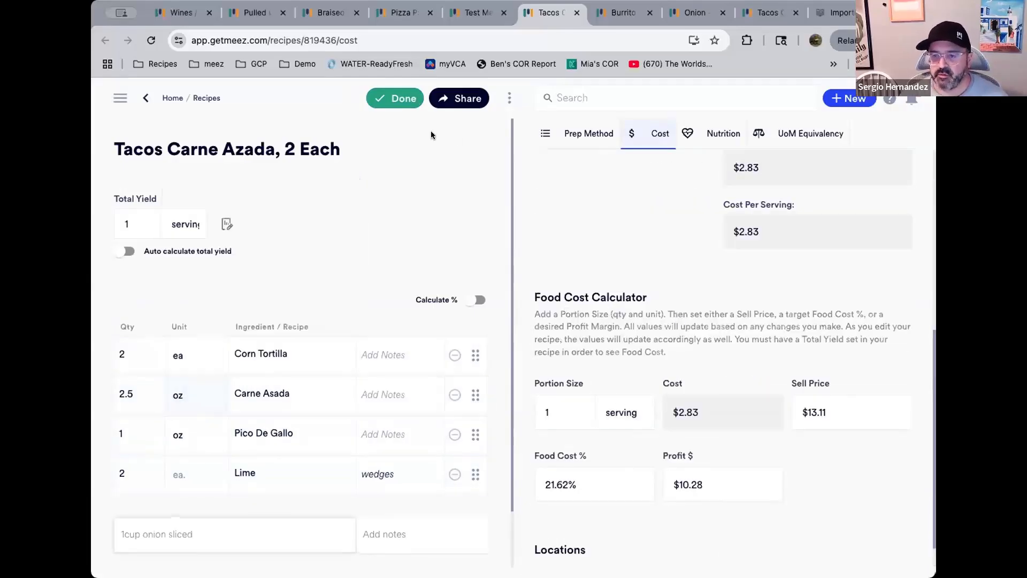
click(398, 102)
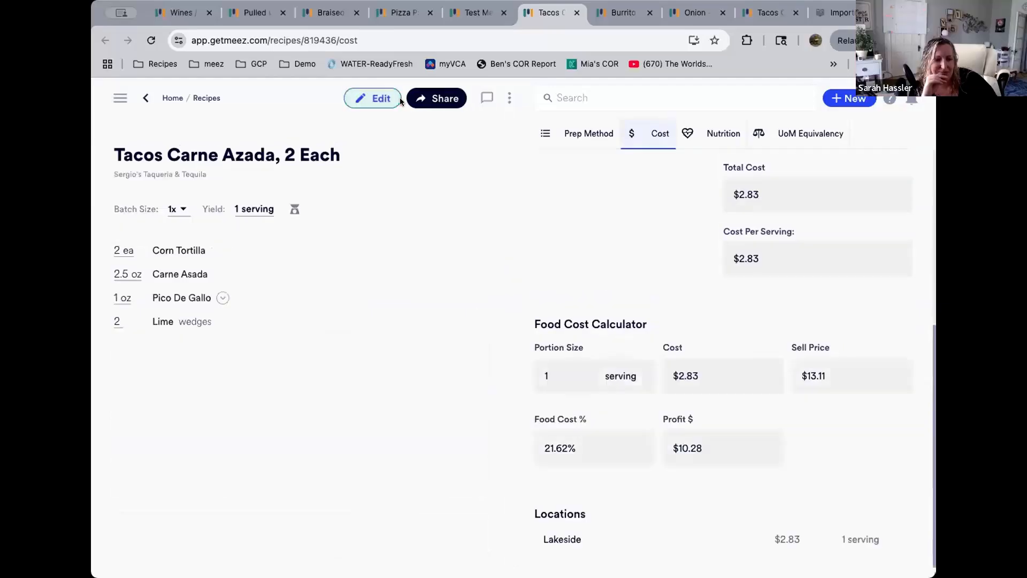
On the Test Menu, enter a quantity sold of 1 for Taco Supreme, Burrito and Add Guacamole
click(479, 14)
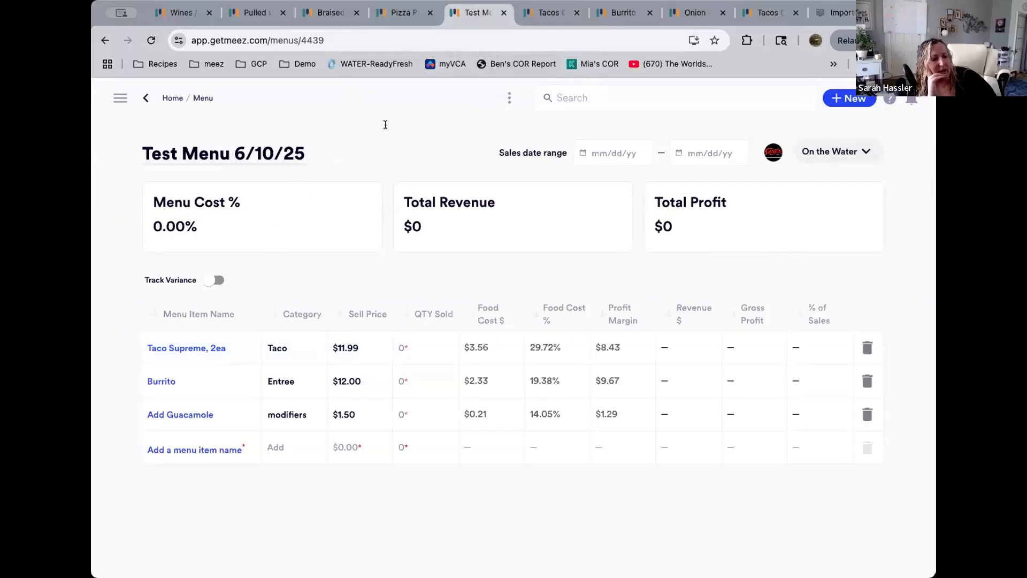
click(427, 348)
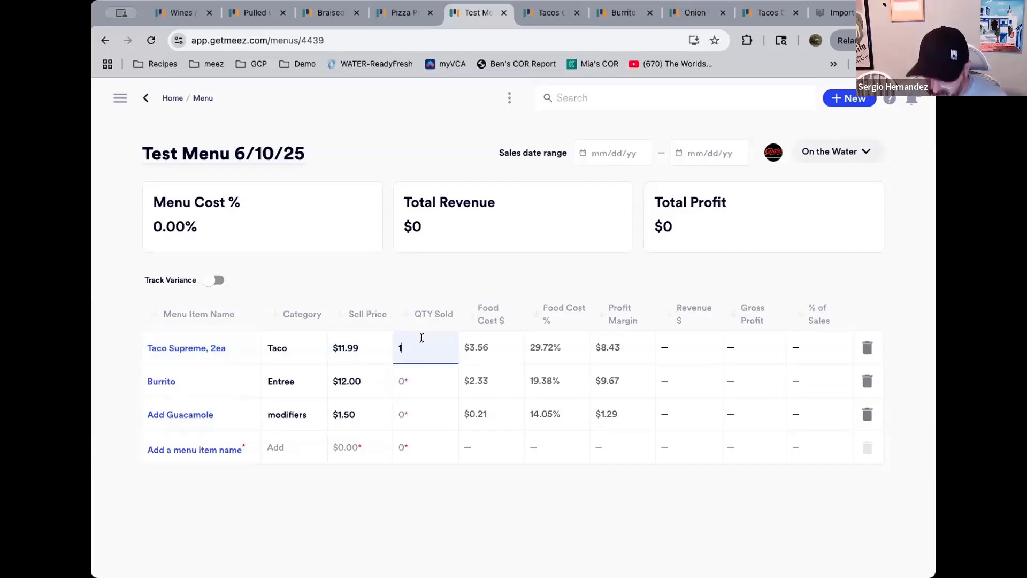
key(Return)
click(420, 377)
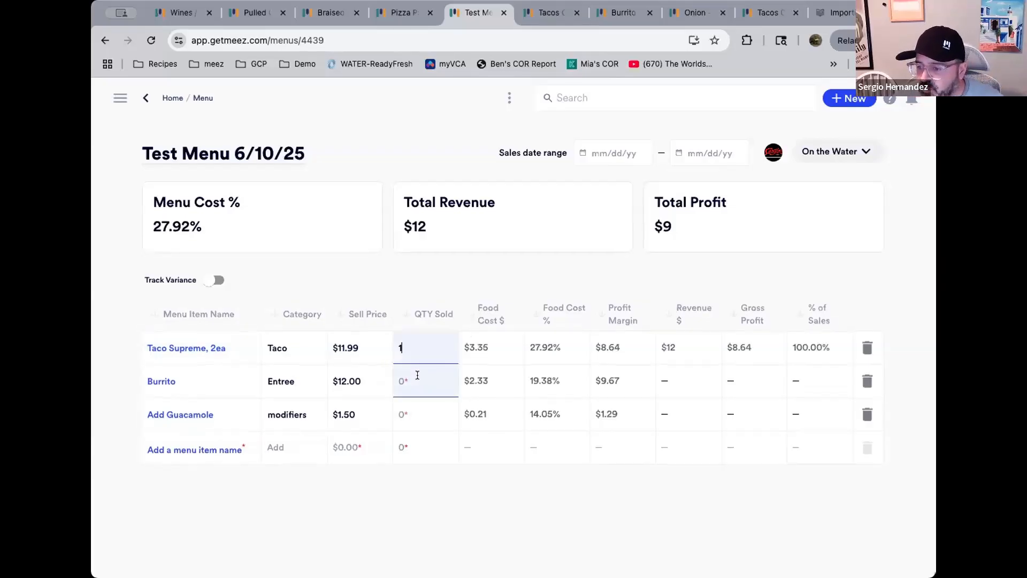
text(1)
click(418, 412)
text(1)
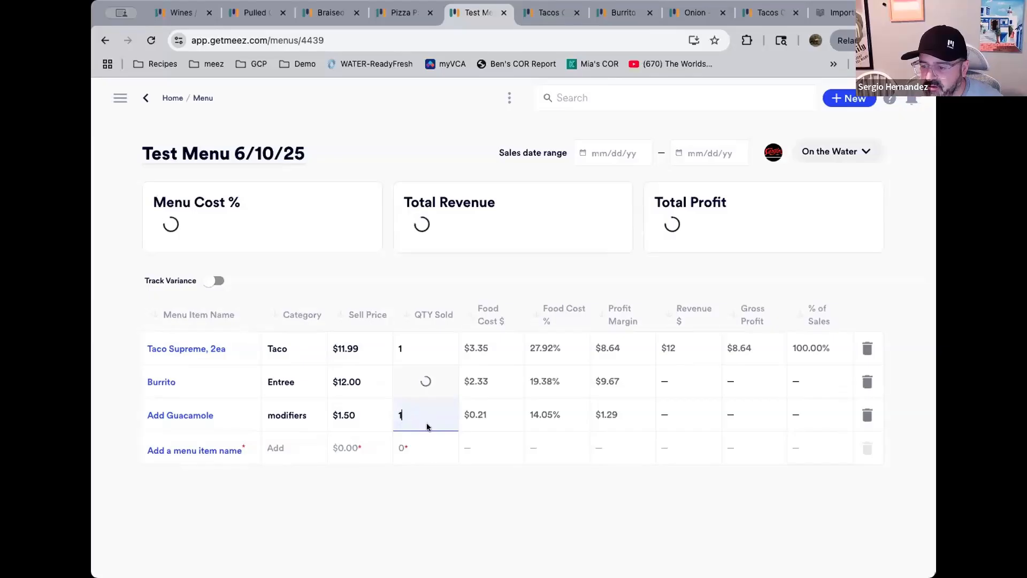
click(445, 495)
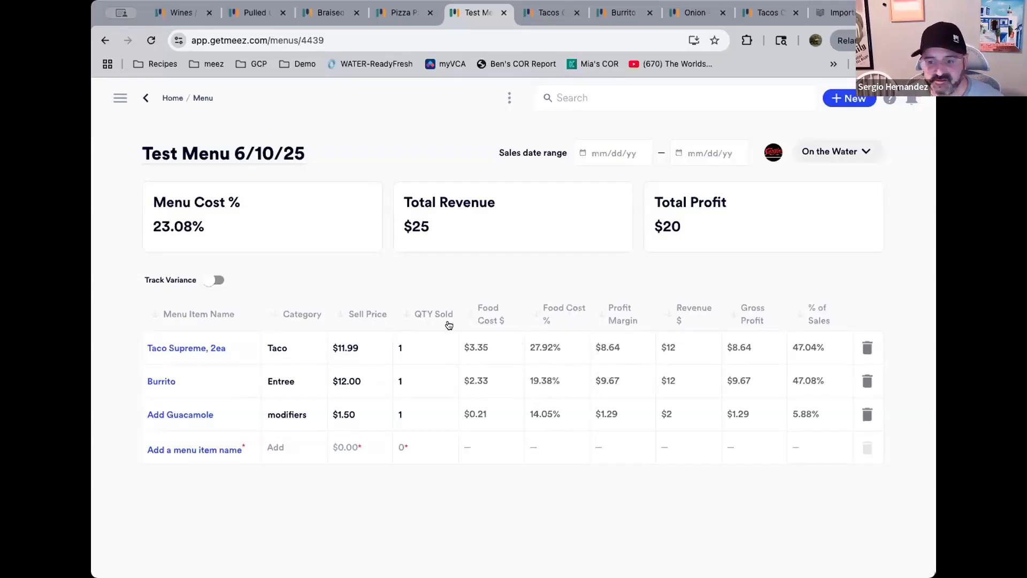
click(427, 345)
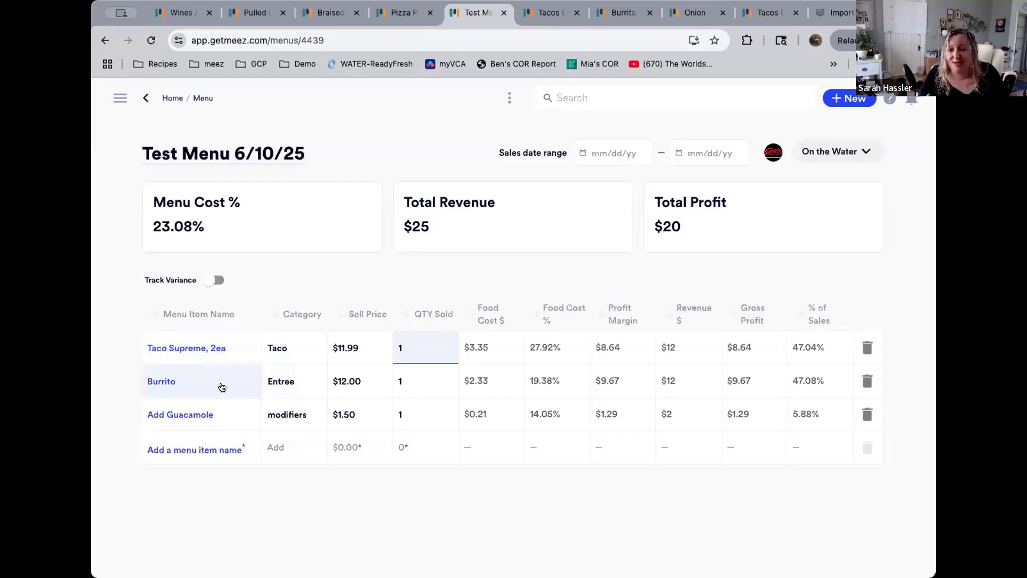
Add a new menu item named Paper Goods 1
click(218, 450)
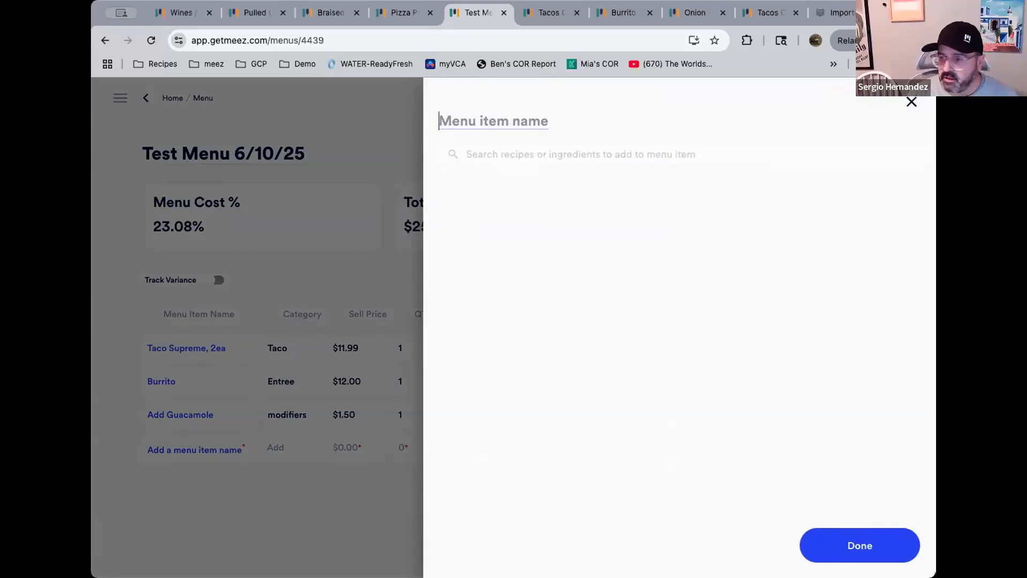
text(Paper Goods)
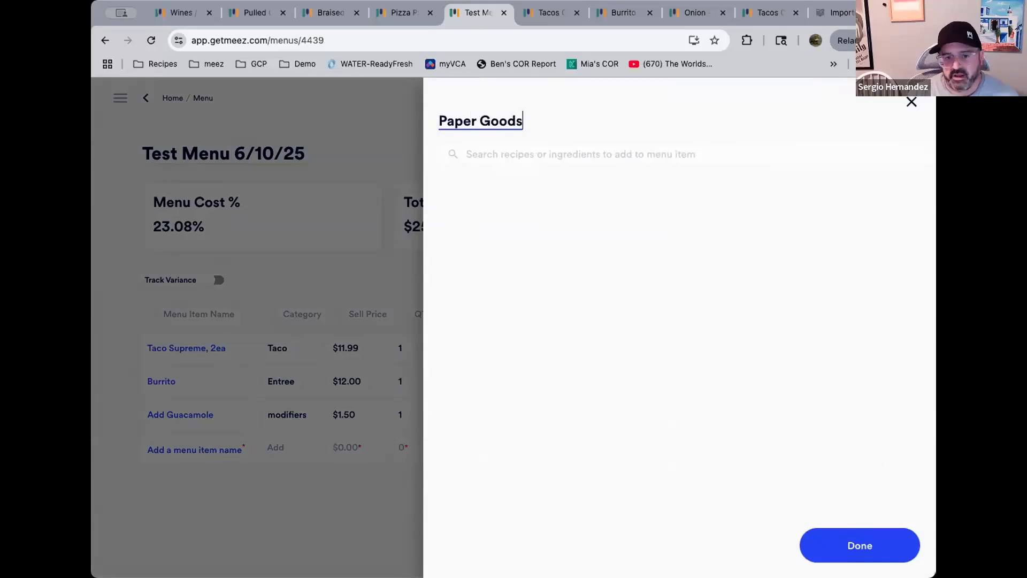
text( 1)
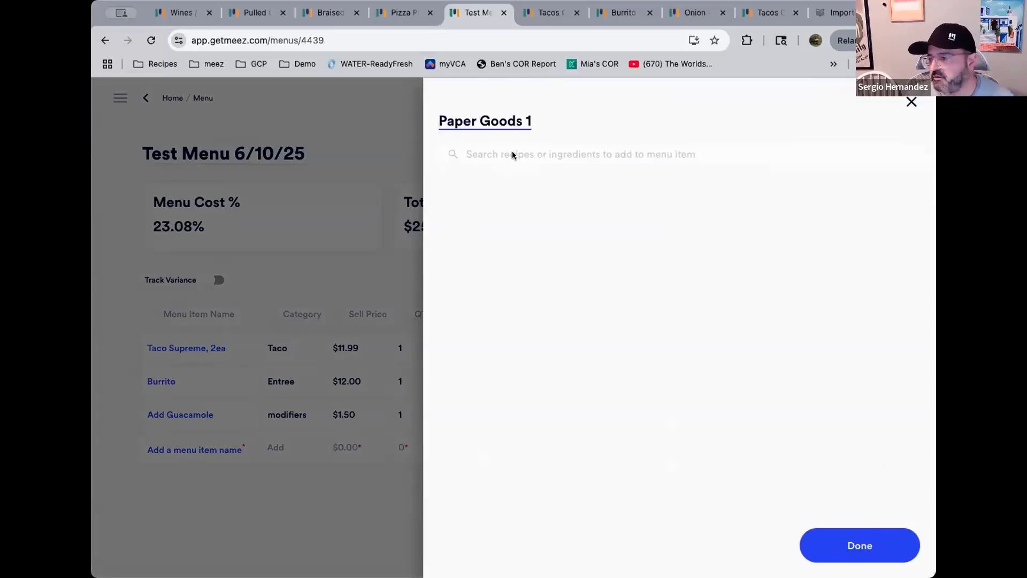
Create a new ingredient named bio-pak and add it to the Paper Goods 1 menu item
click(539, 158)
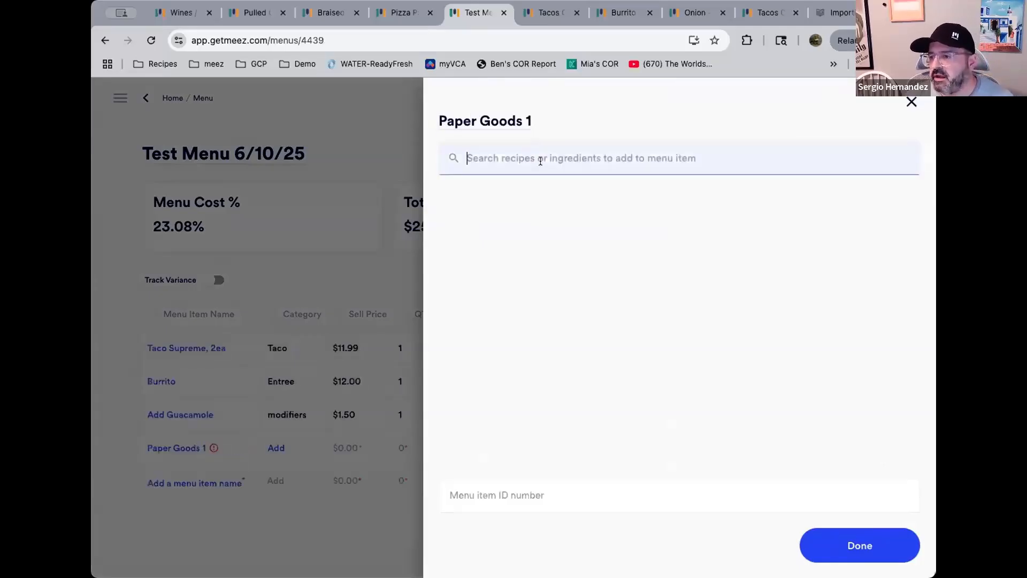
text(bio)
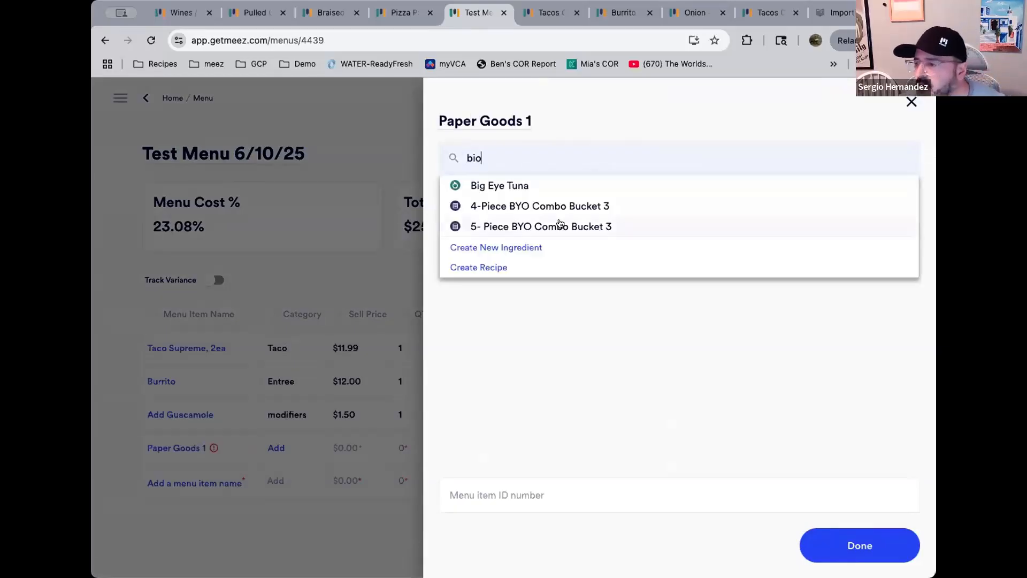
text(-pak)
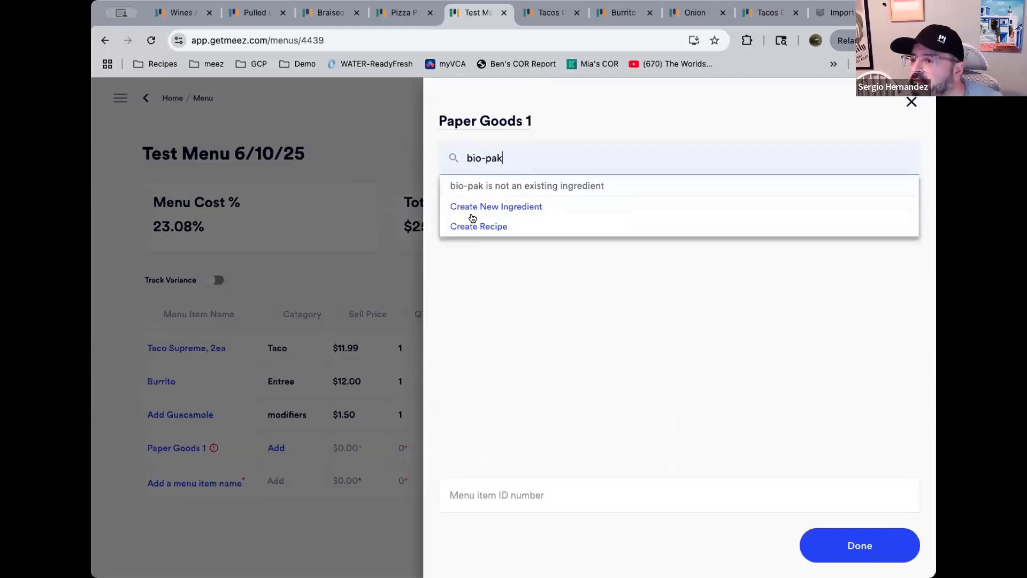
click(492, 206)
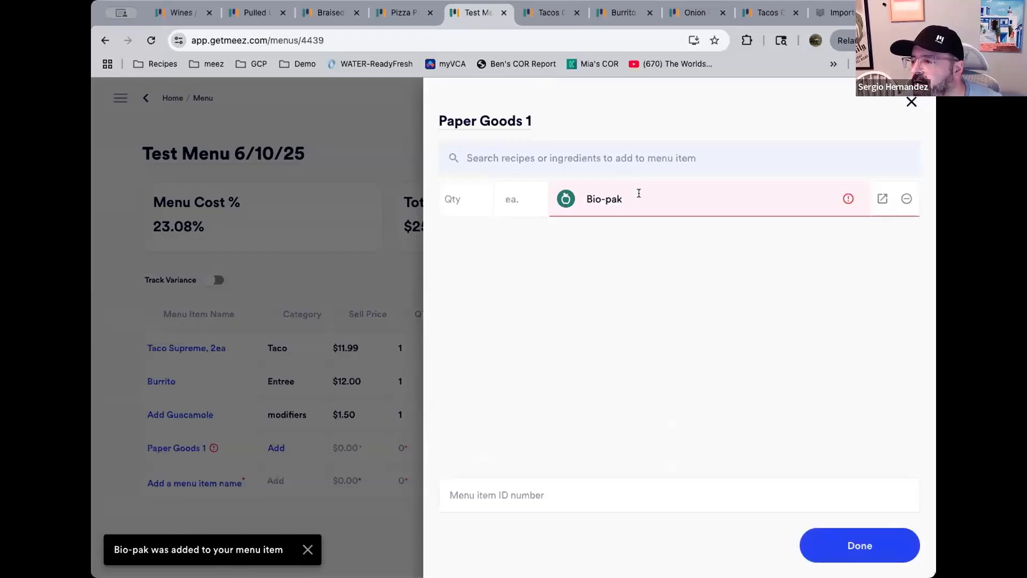
Rename the ingredient line to Bio-pak #2 and set its quantity to 1
click(639, 193)
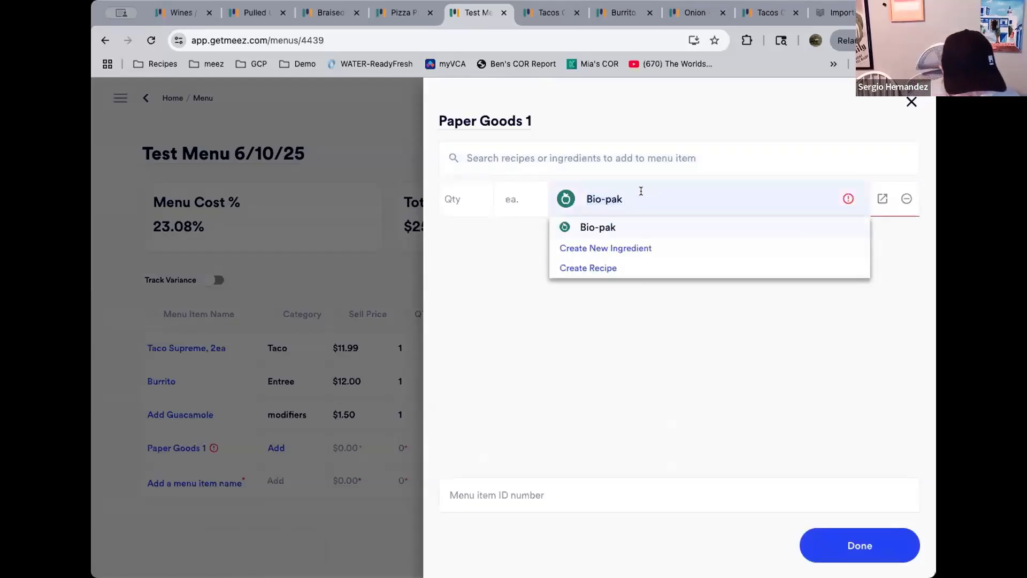
text(#2)
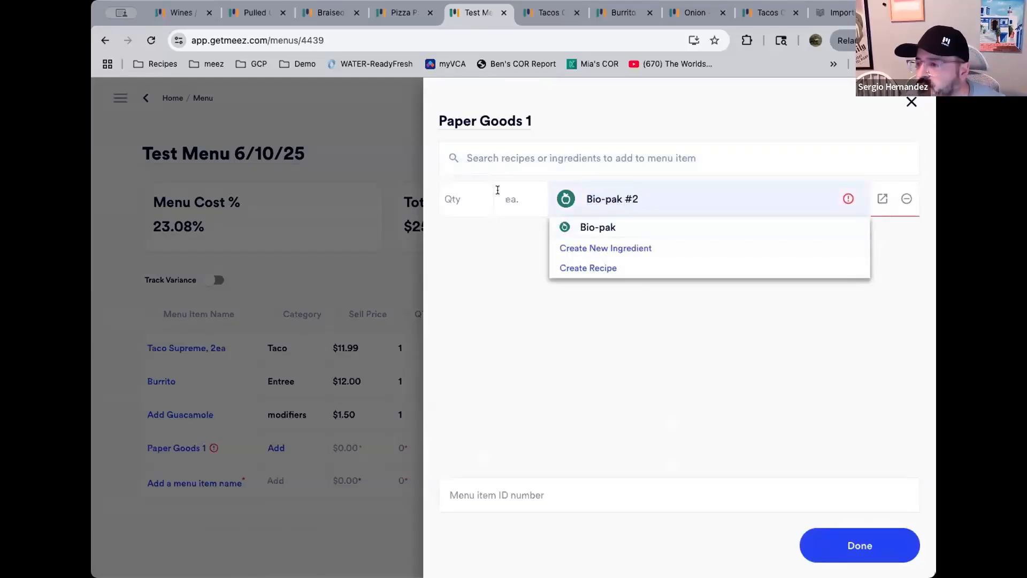
click(457, 203)
text(1)
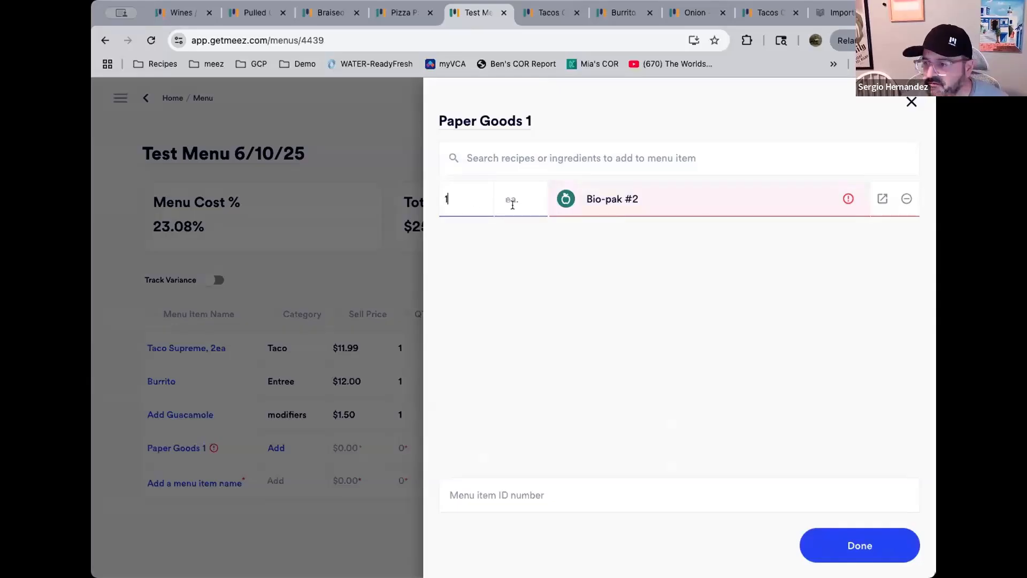
click(523, 214)
click(535, 161)
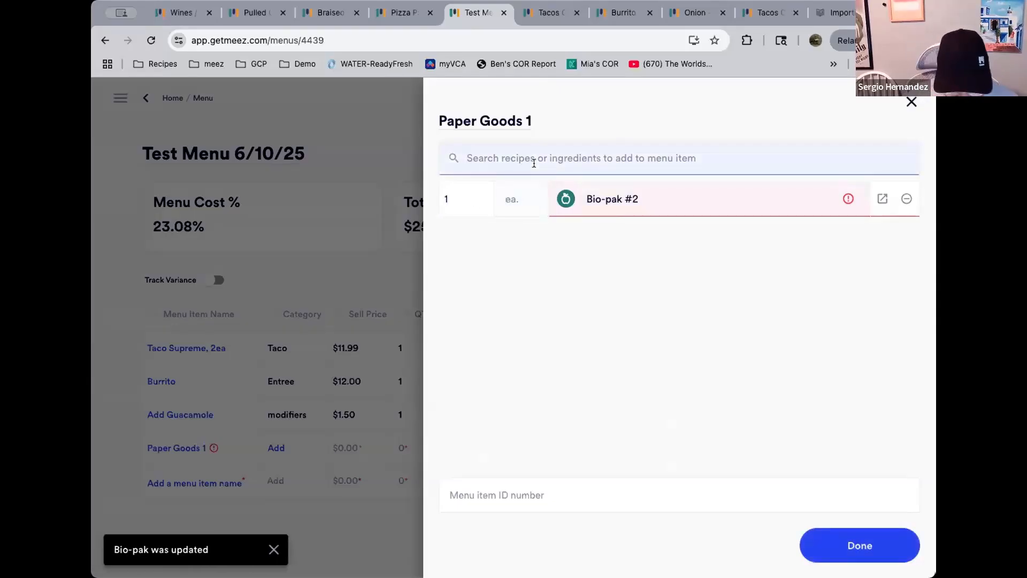
Add Napkin, Dispenser, Nat to Paper Goods 1 with a quantity of 1 ea
text(napkins)
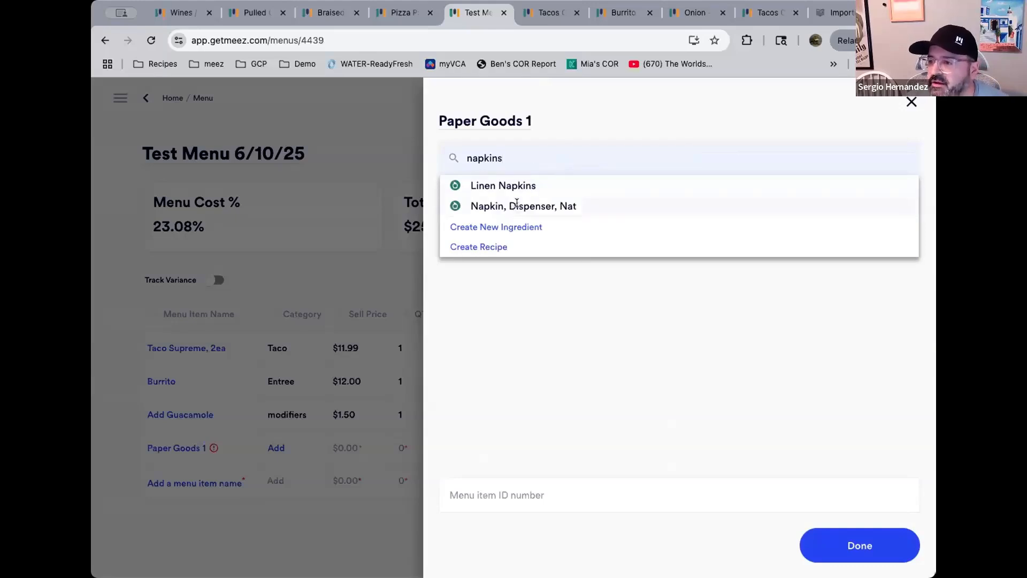
click(513, 206)
click(469, 235)
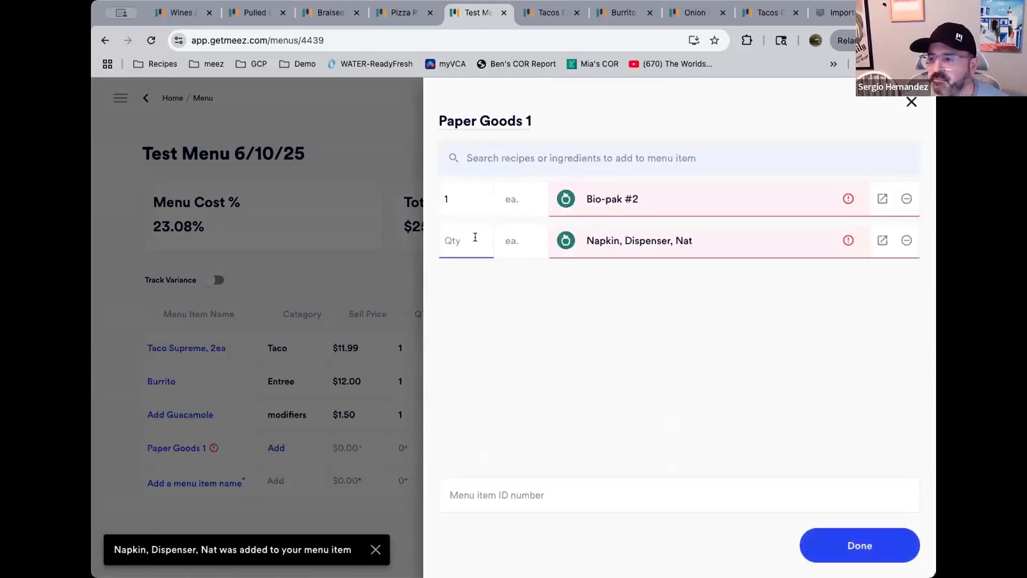
click(472, 236)
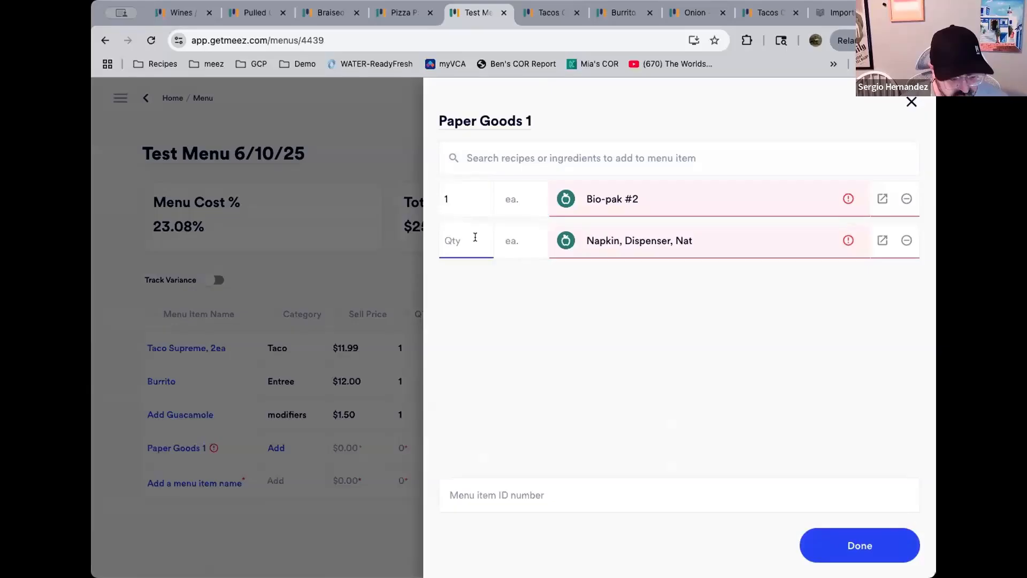
text(1)
click(516, 240)
text(ea)
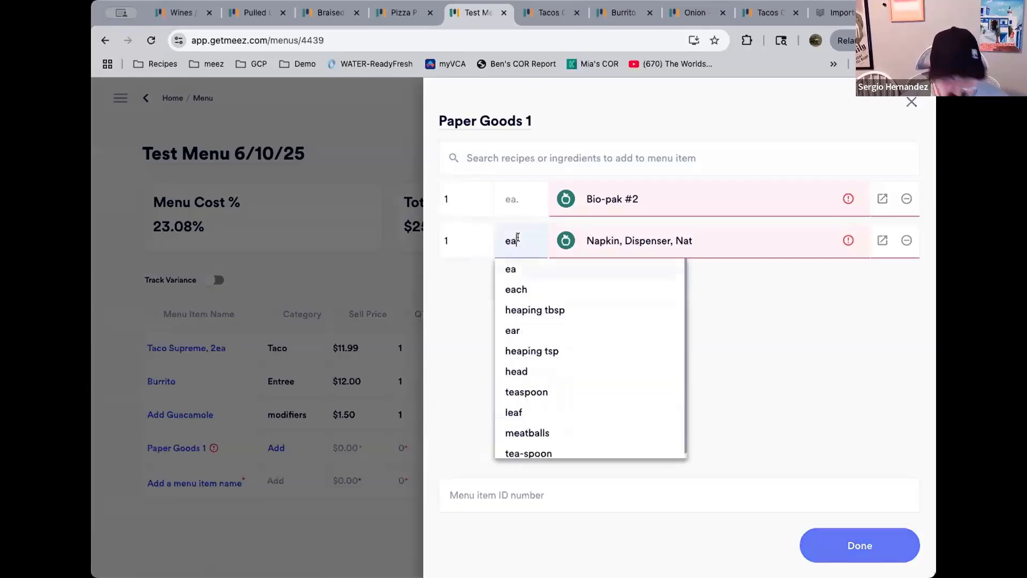
Set the Bio-pak #2 unit to ea
click(526, 201)
text(ea)
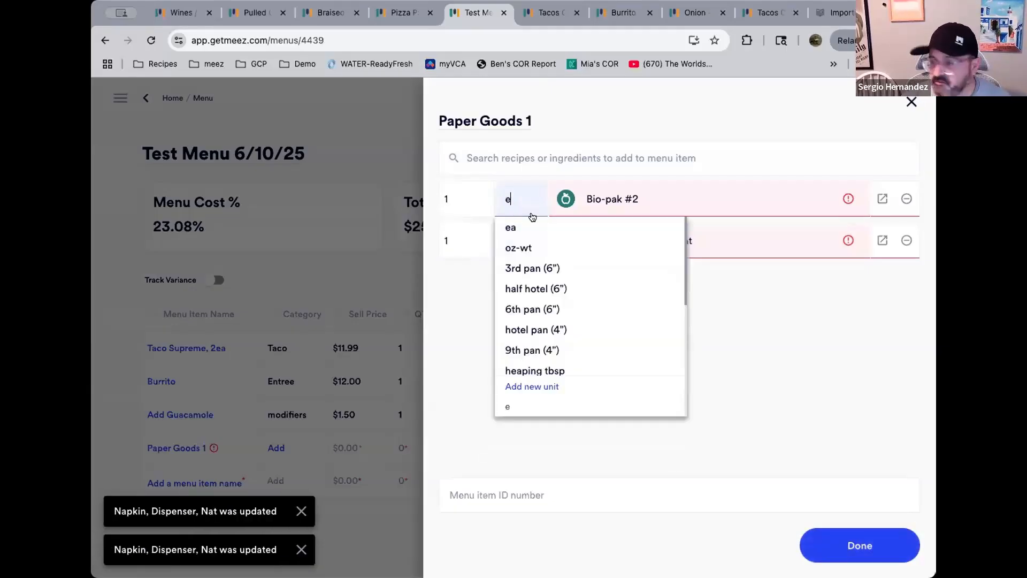
click(554, 230)
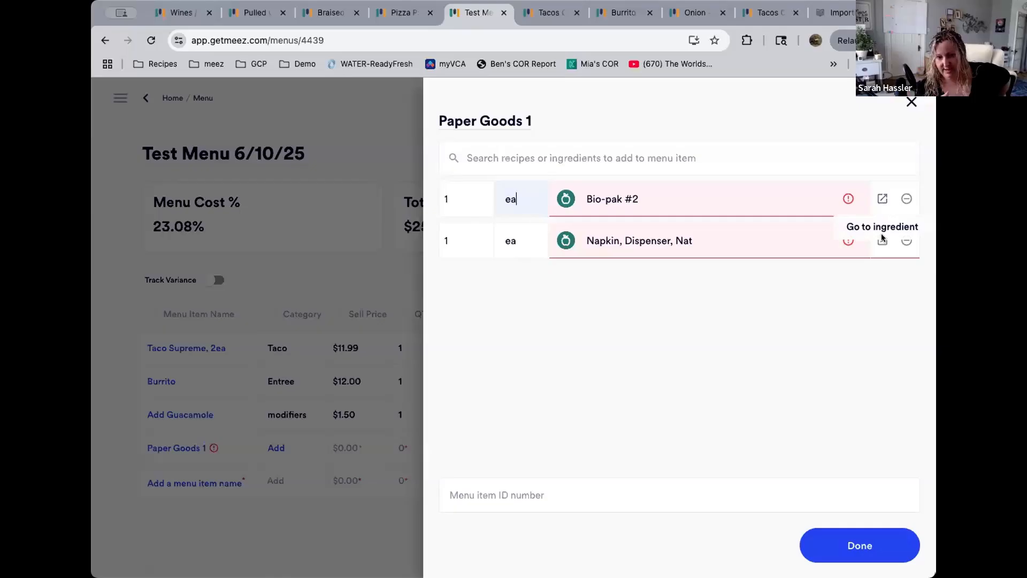
Open the Bio-pak ingredient and set its cost to $79 per 1000ct case, then finish editing
click(881, 200)
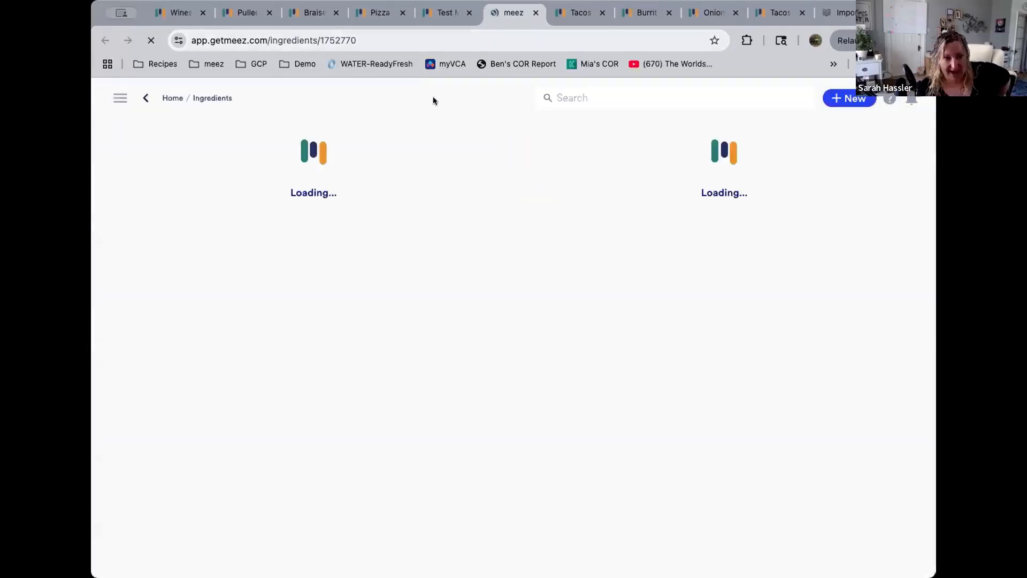
click(461, 101)
click(584, 235)
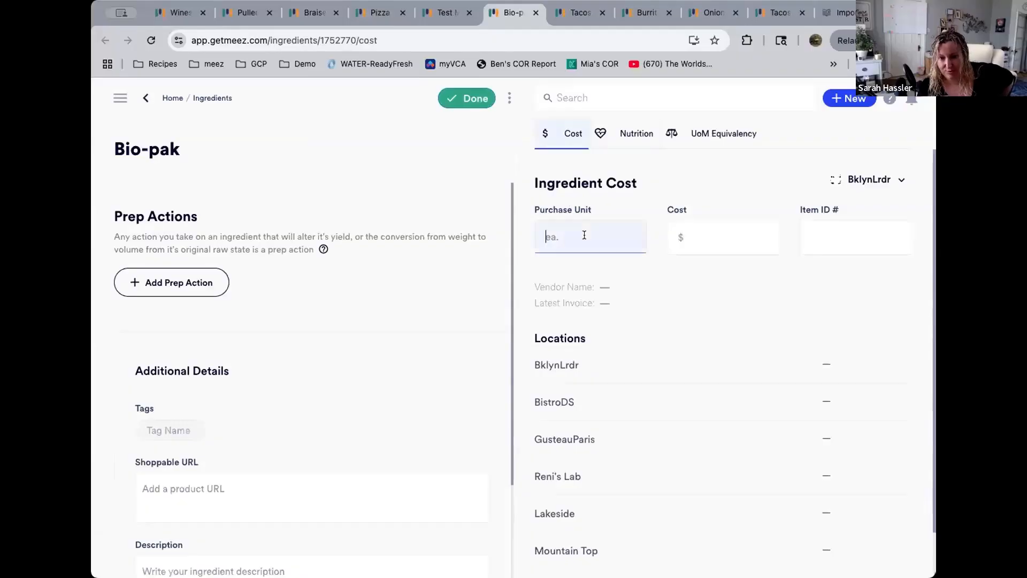
text(100)
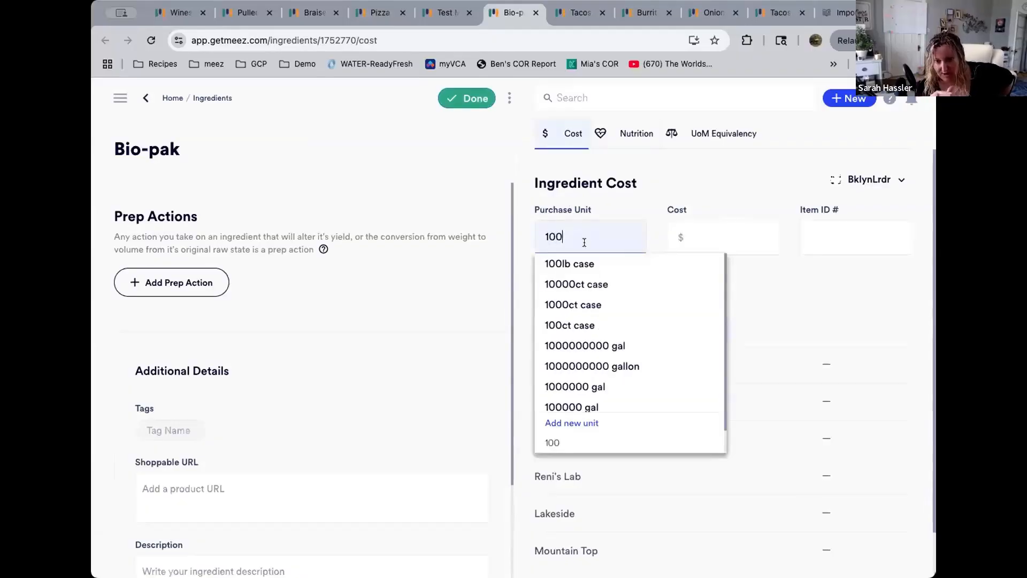
click(581, 305)
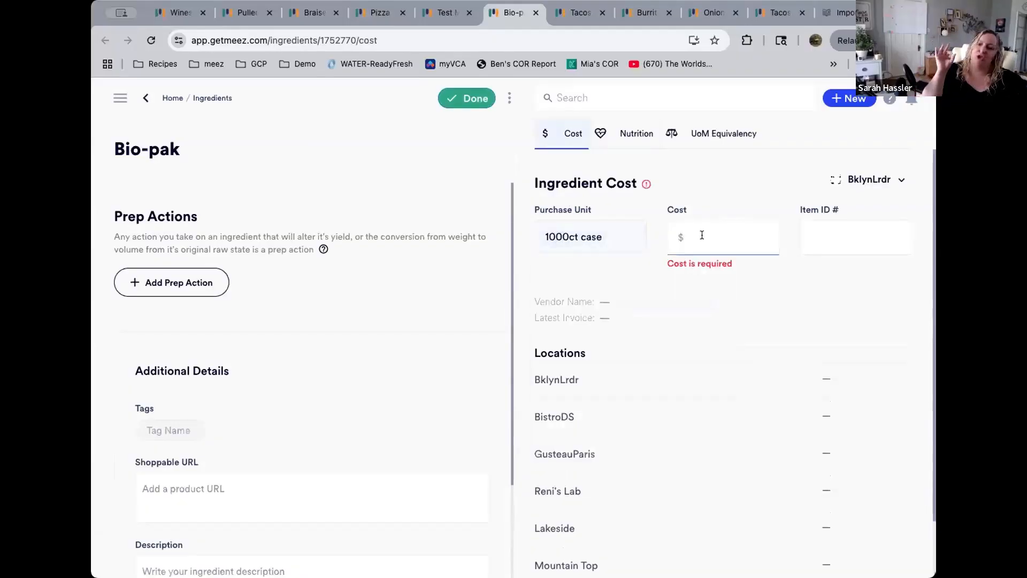
click(702, 235)
text(79)
key(Tab)
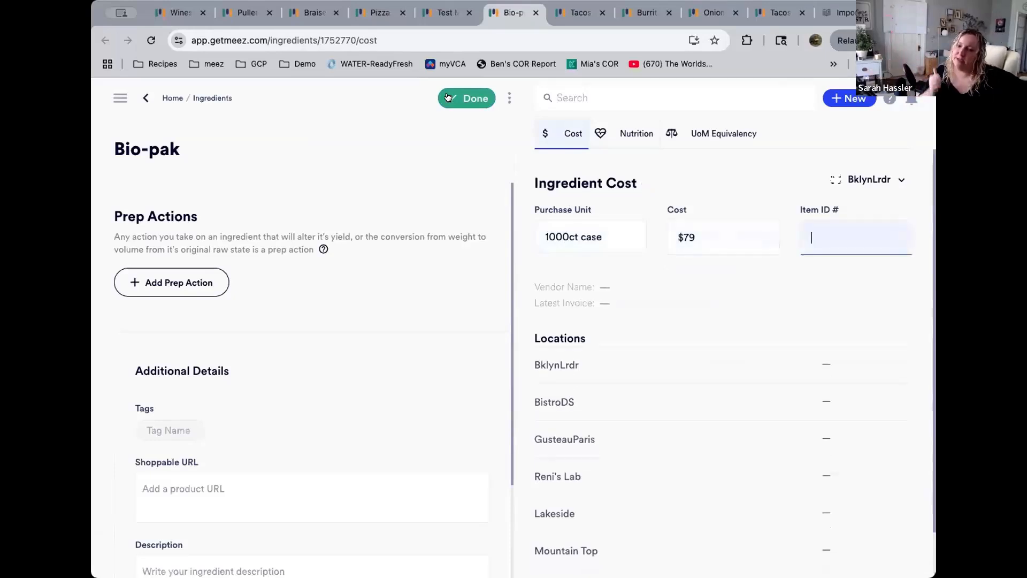
click(451, 97)
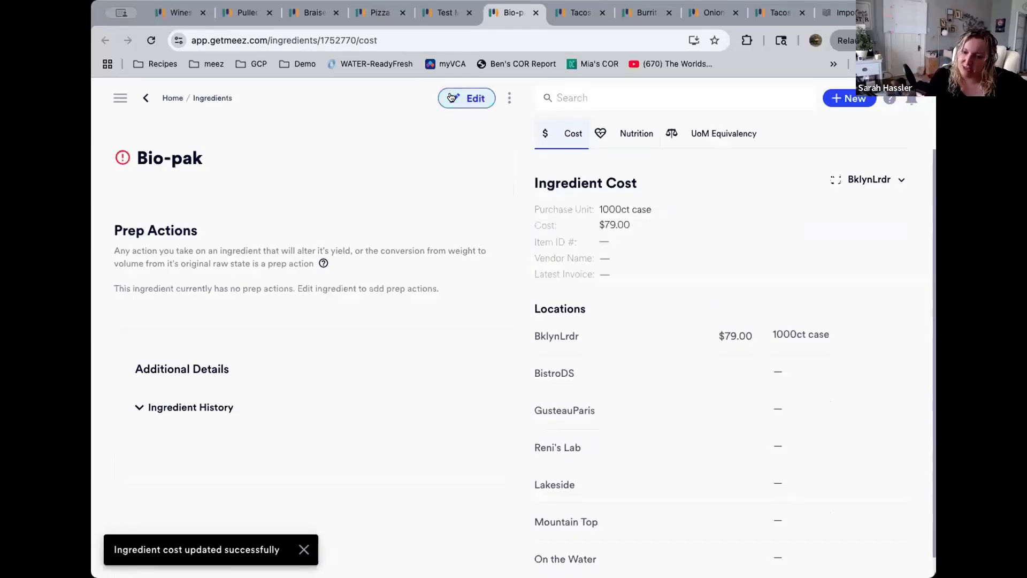
Return to the Test Menu and review the Burrito item's components
click(444, 14)
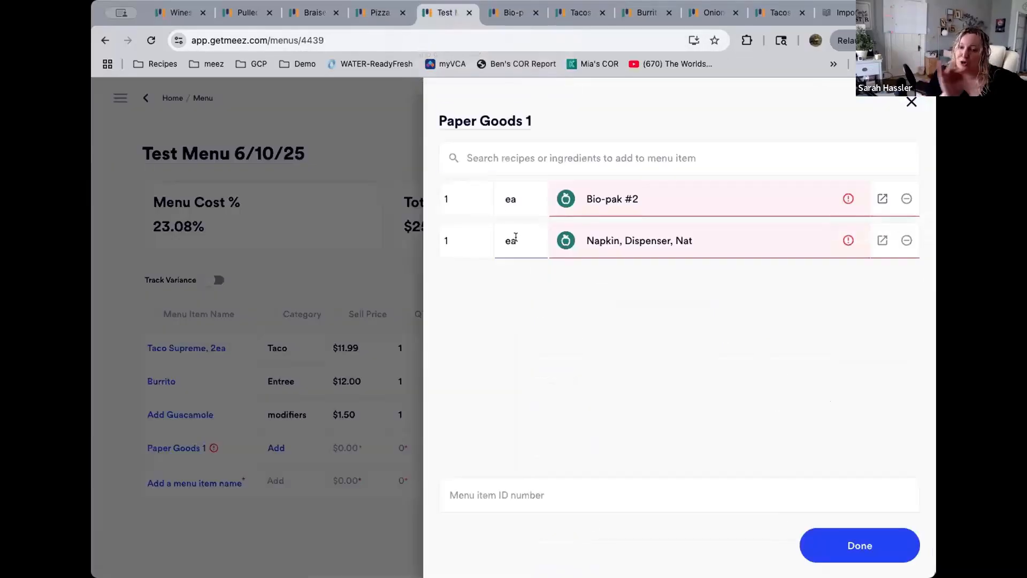
click(284, 297)
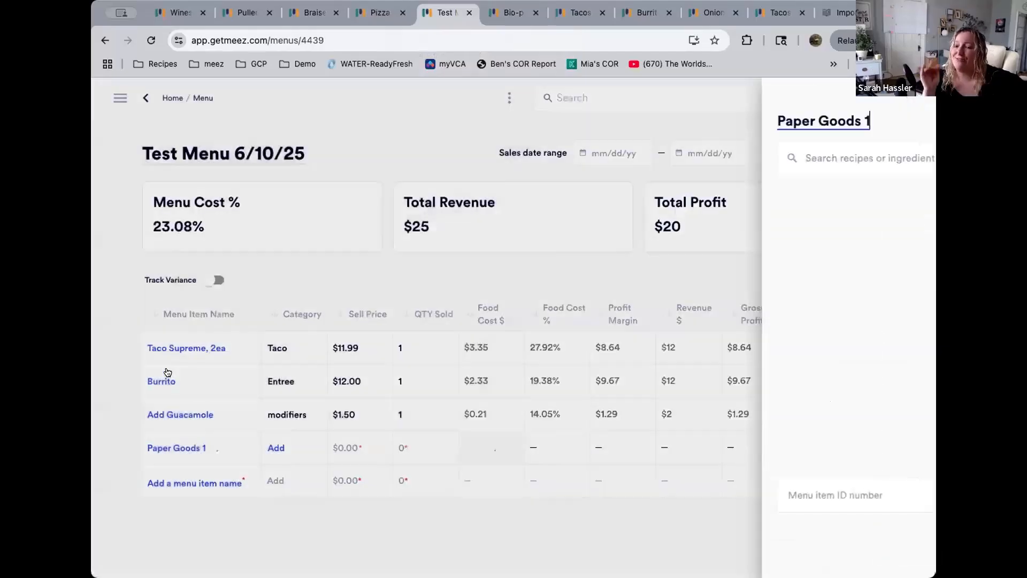
click(198, 384)
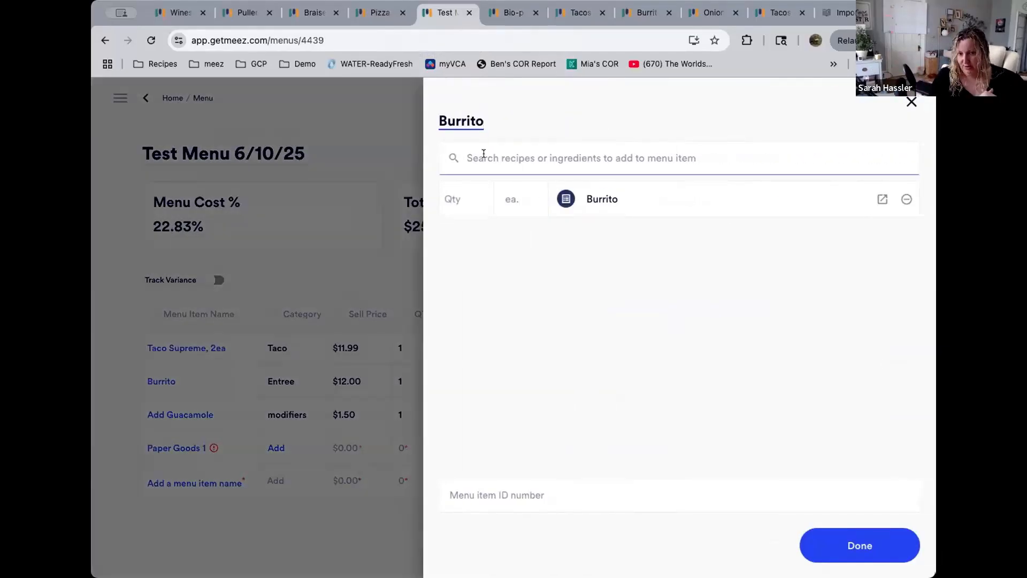
click(484, 154)
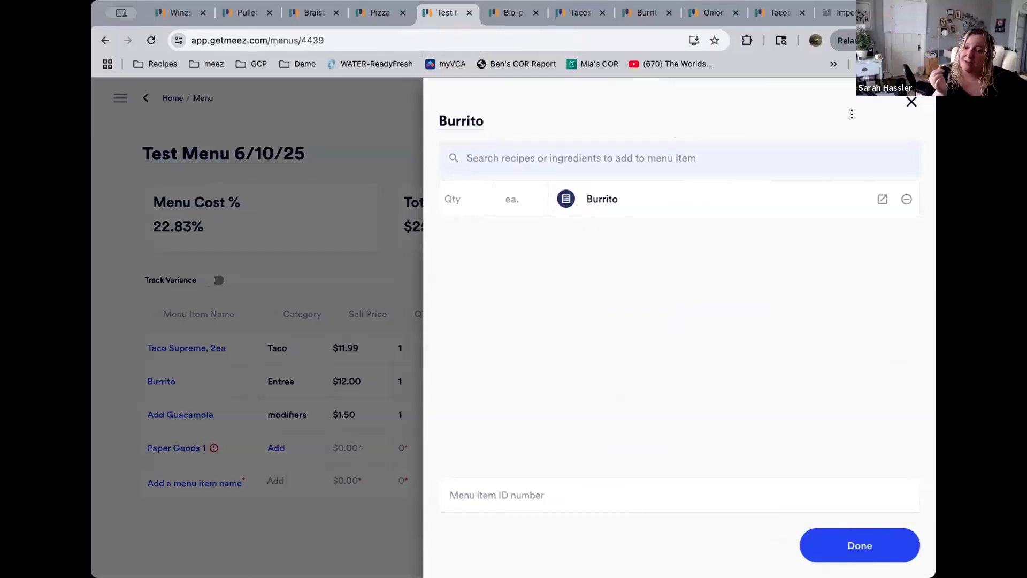
click(909, 103)
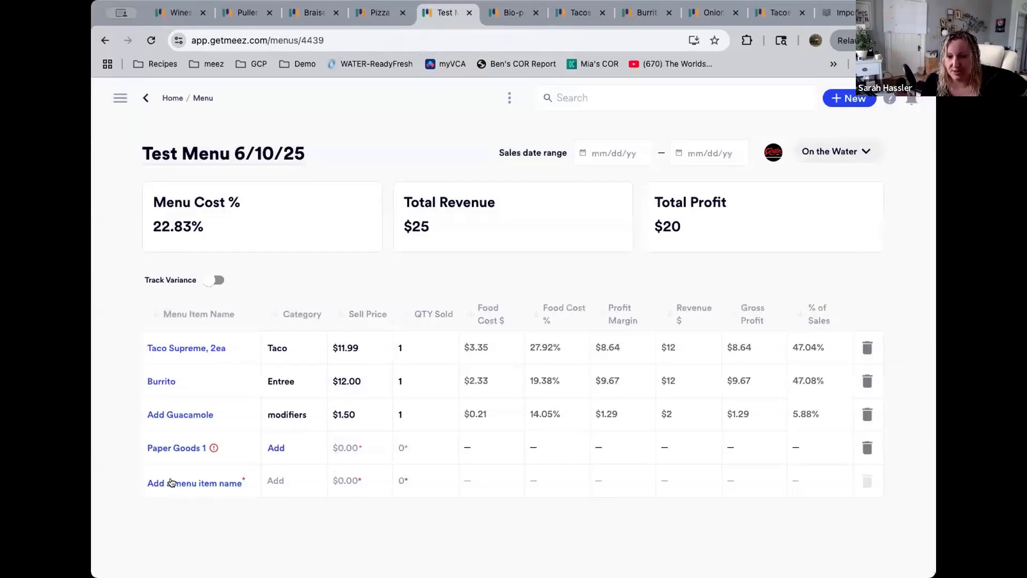
Add a new menu item named Burrito 2.0 and add Flour Tortilla to it
click(194, 483)
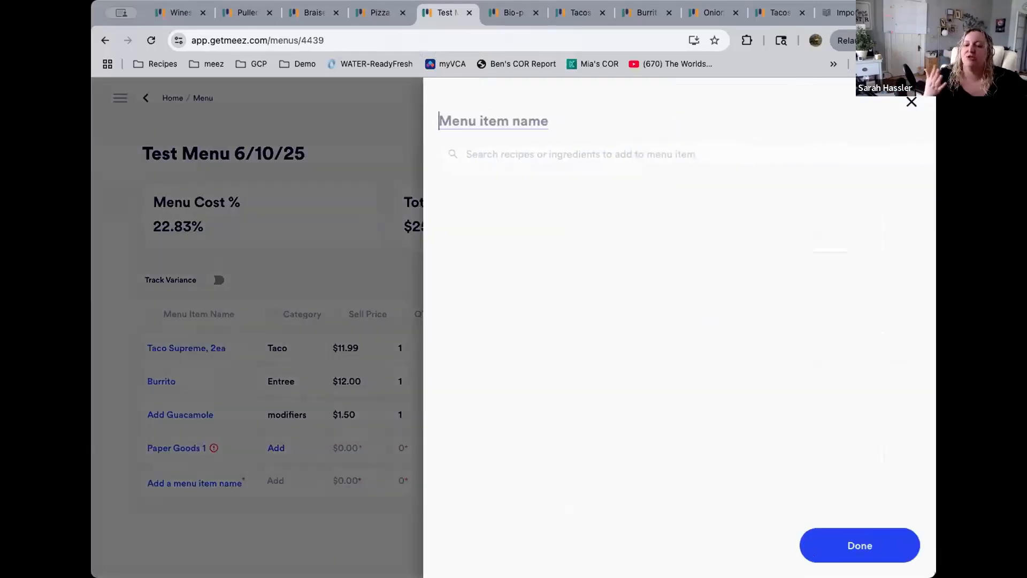
text(Burrito)
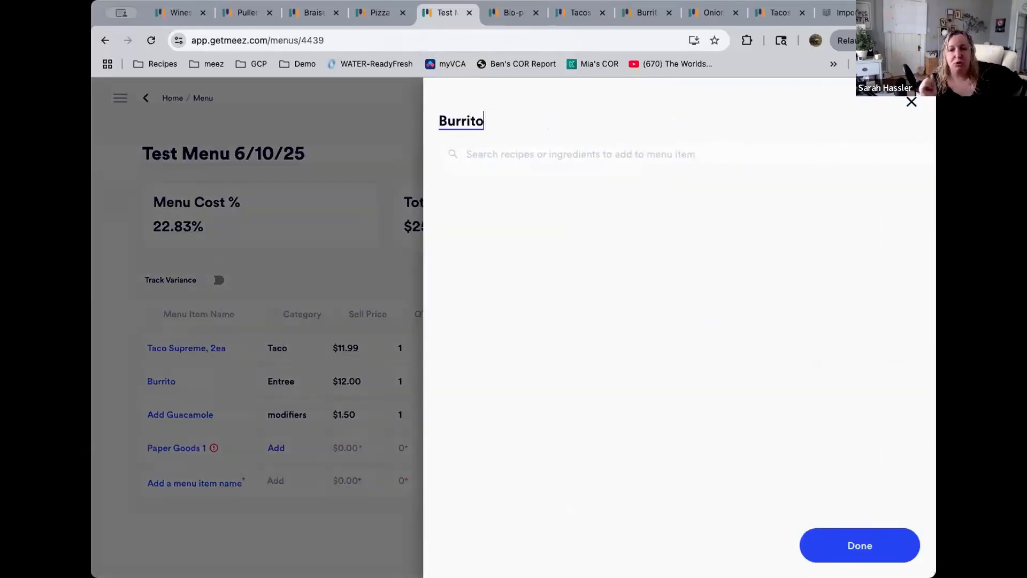
text( 2.0)
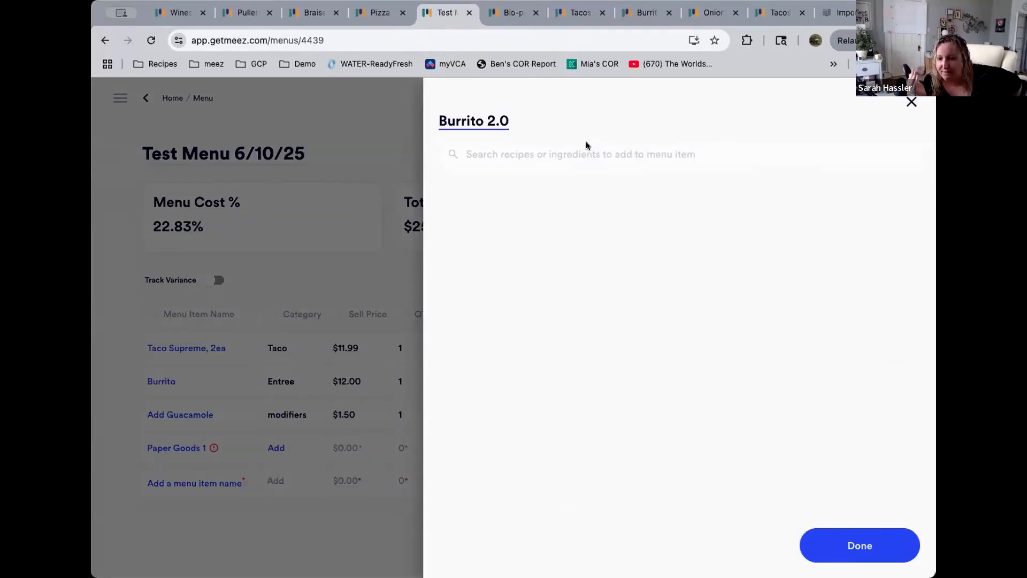
click(575, 155)
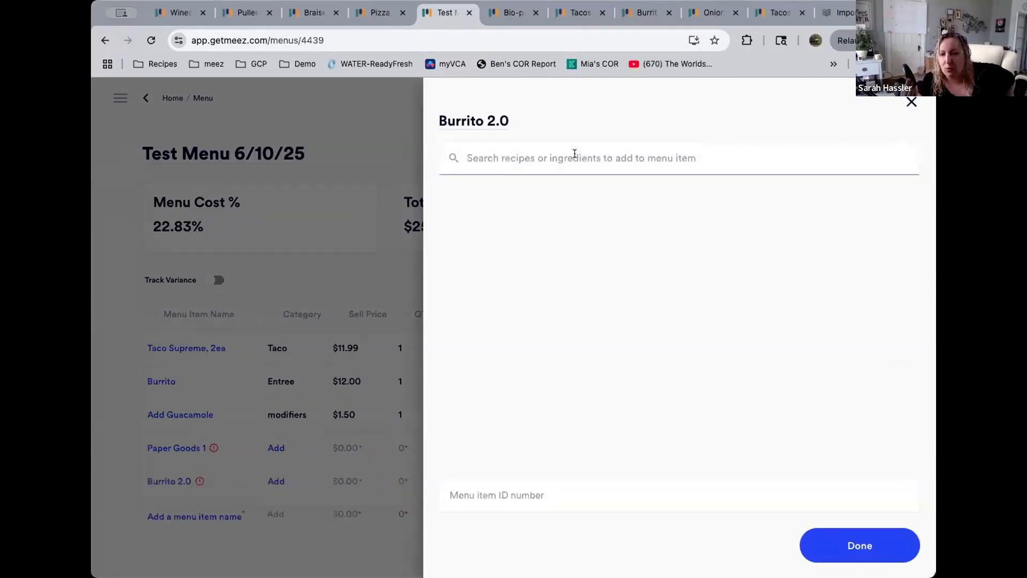
text(tortilla)
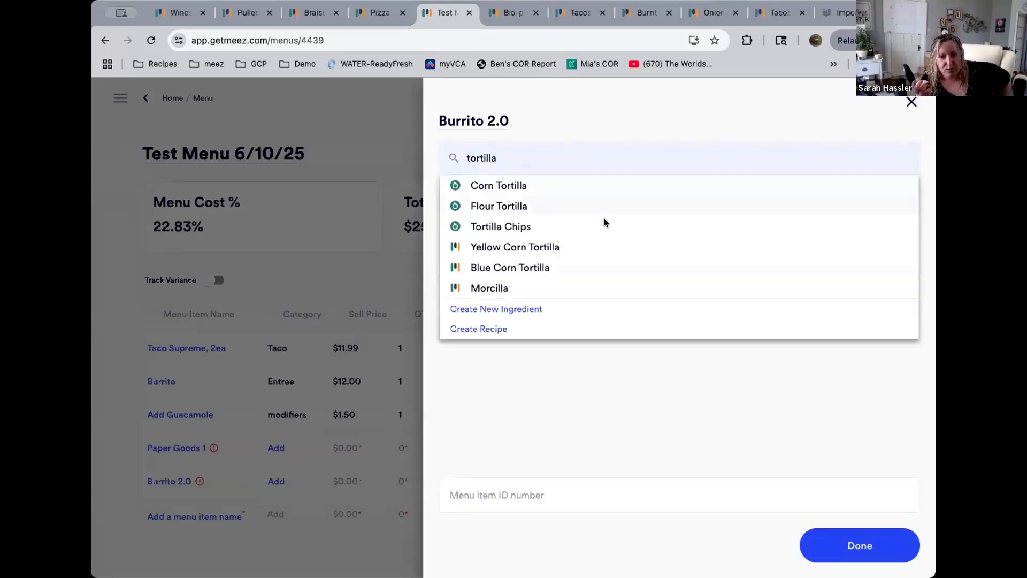
click(571, 205)
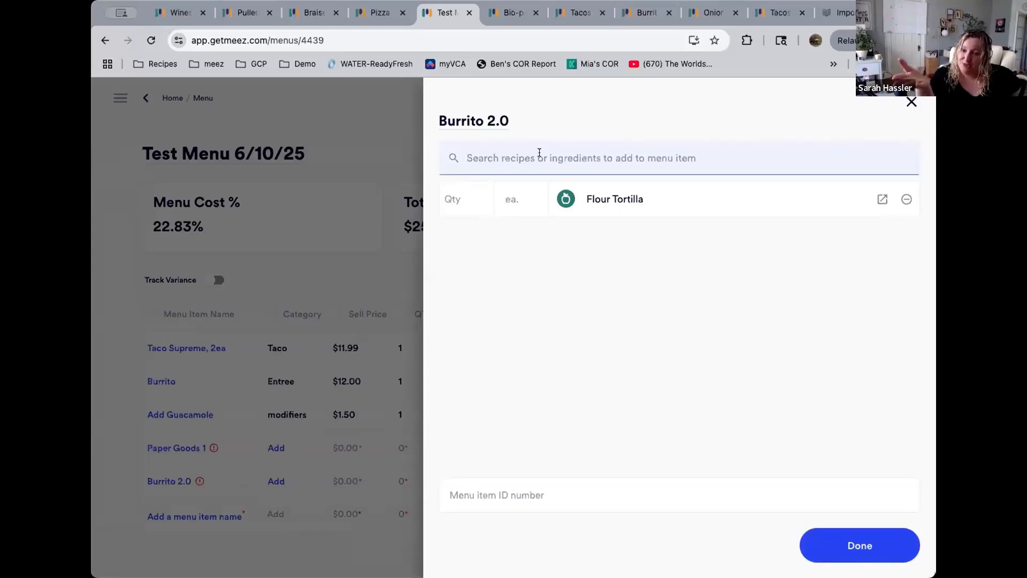
Add Ground Beef to the Burrito 2.0 menu item
text(ground )
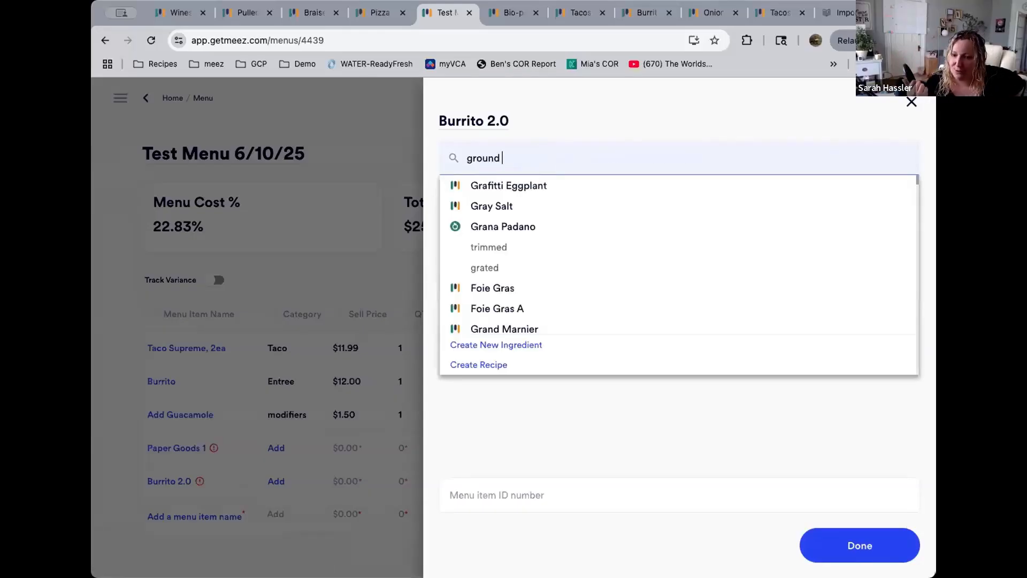
text(beef)
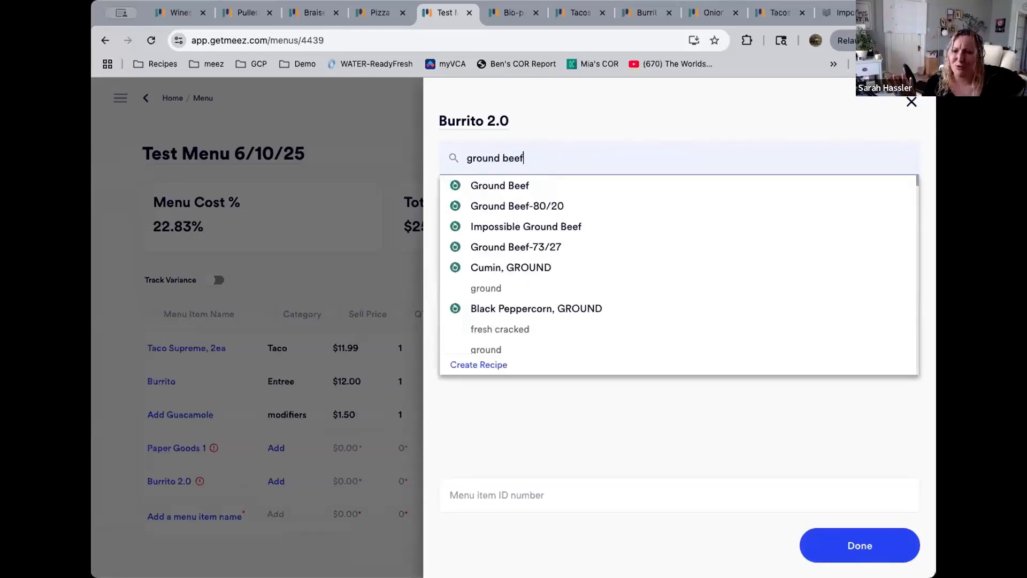
click(544, 182)
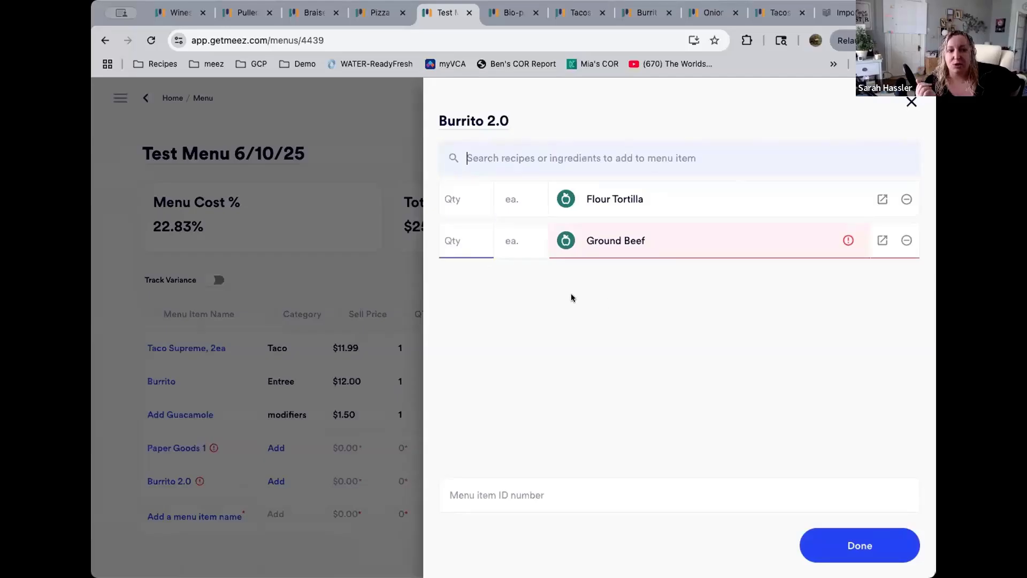
click(671, 324)
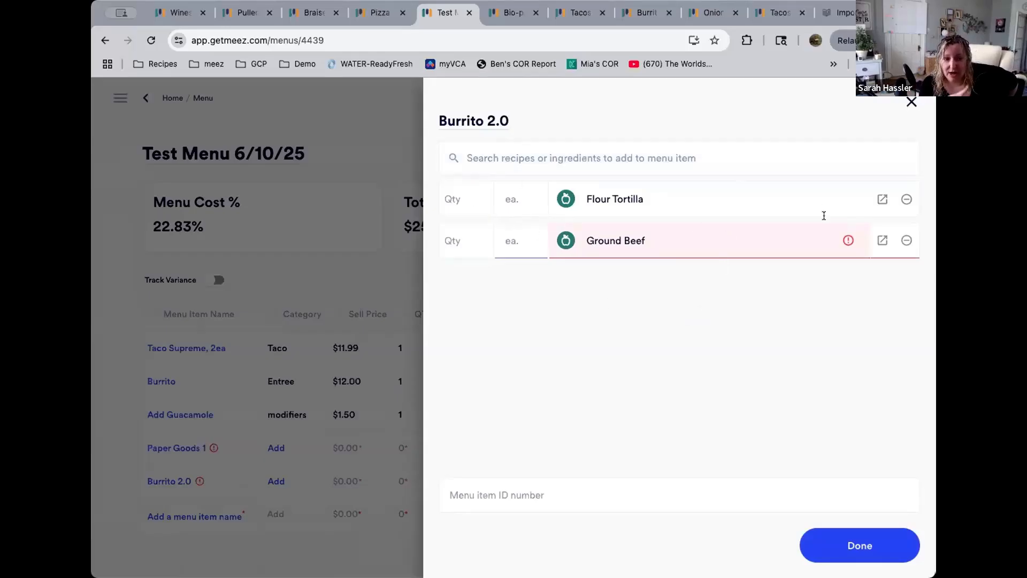
Open the Ground Beef ingredient from Burrito 2.0 and check its costs across locations
click(882, 242)
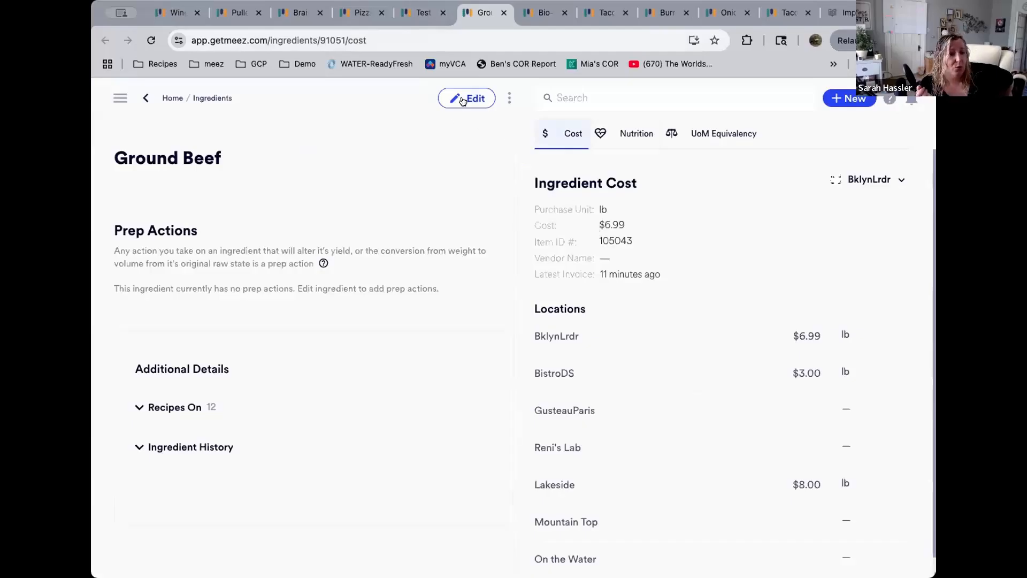
click(859, 182)
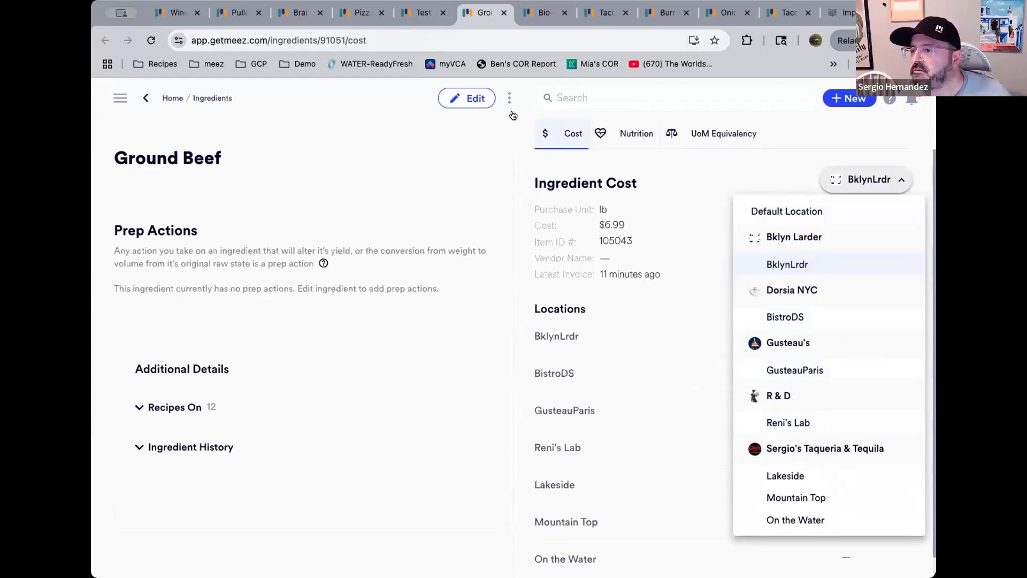
click(478, 107)
click(474, 98)
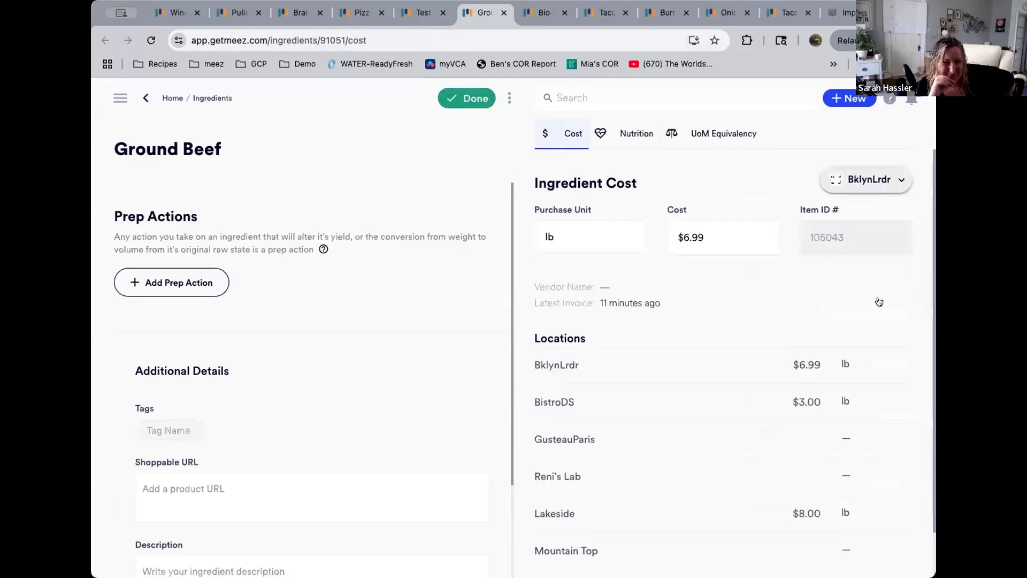
click(889, 179)
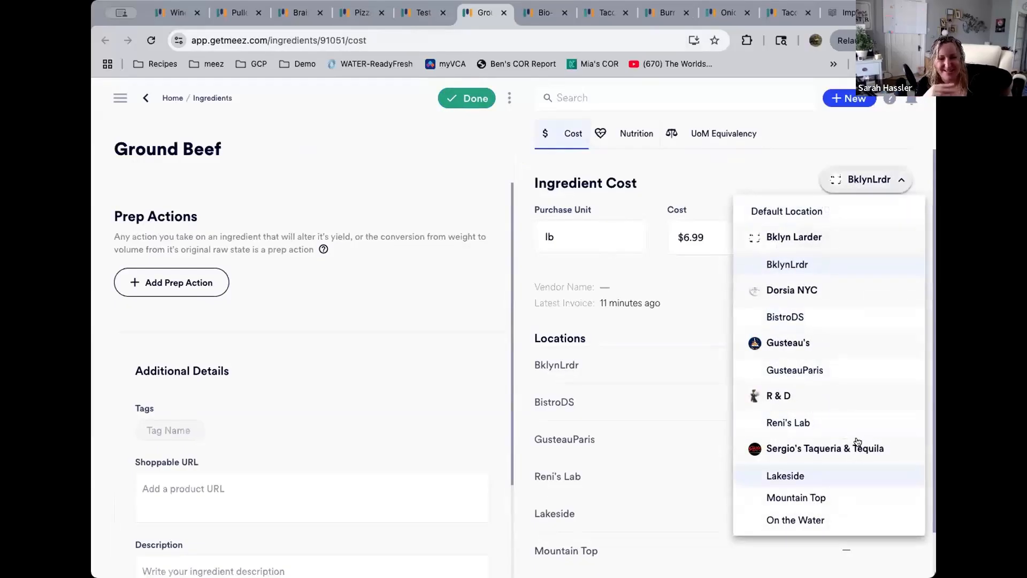
click(449, 96)
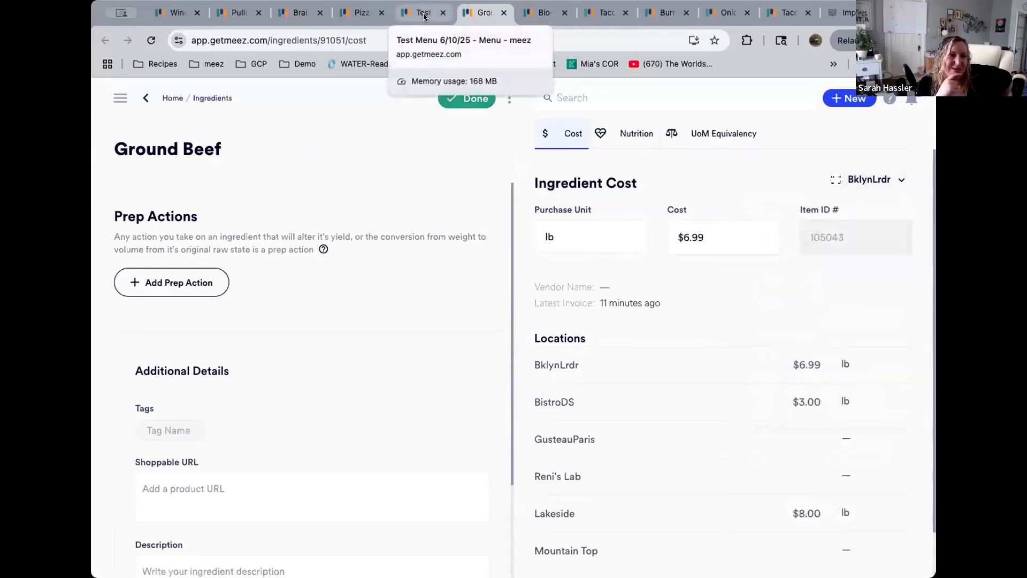
click(734, 229)
click(480, 101)
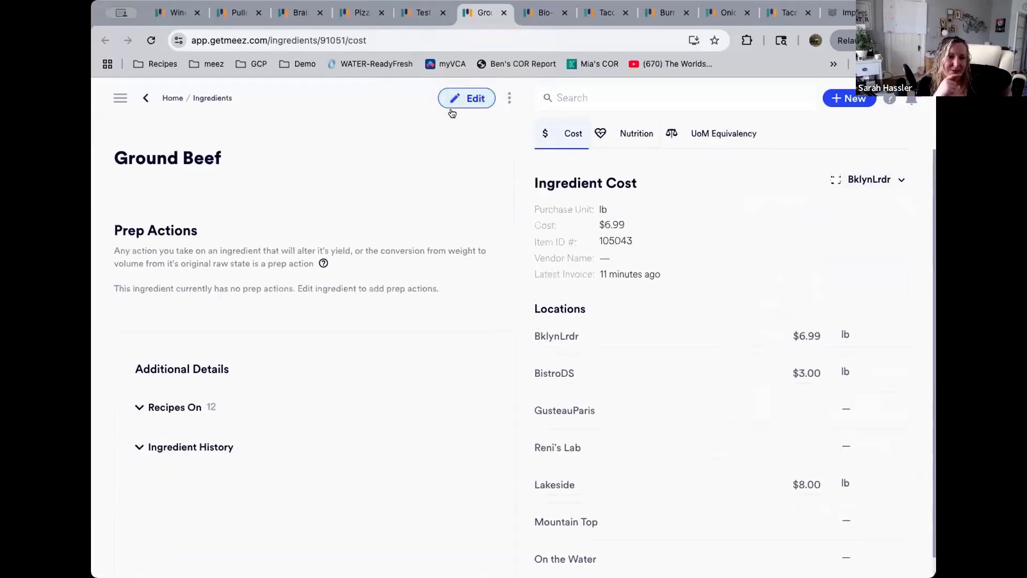
Switch the Ground Beef ingredient's cost view to the Lakeside location
click(411, 15)
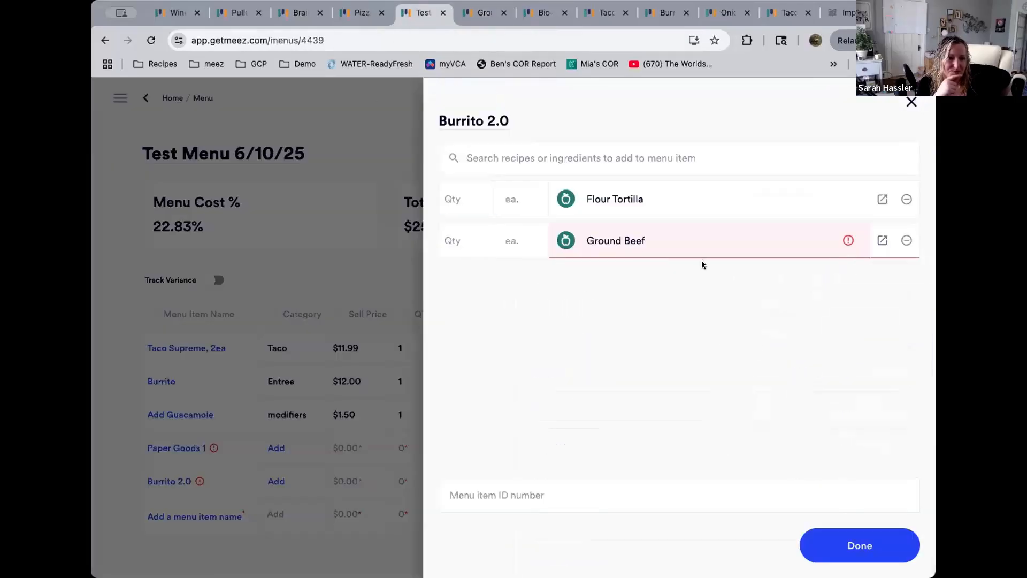
click(476, 8)
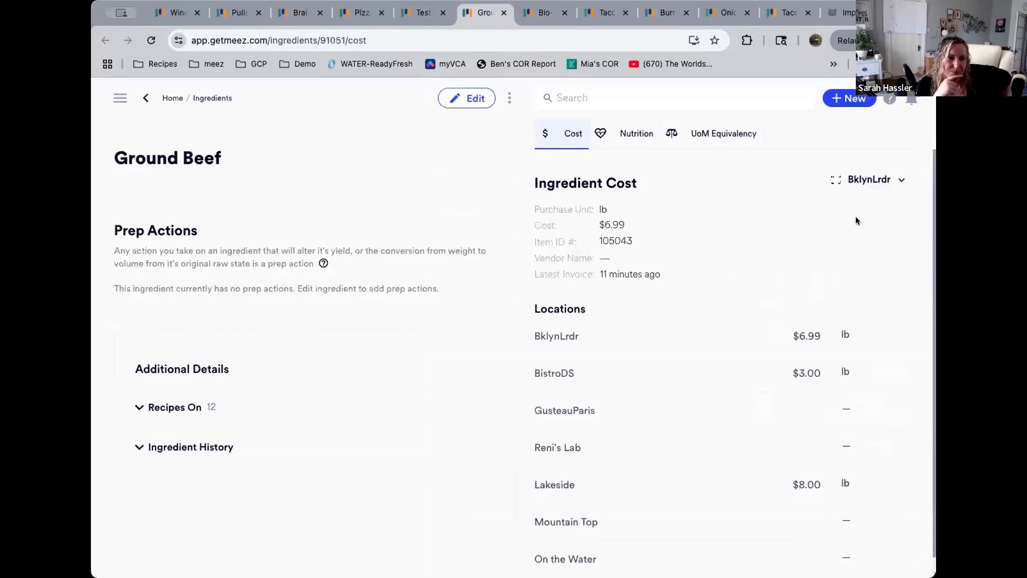
click(869, 179)
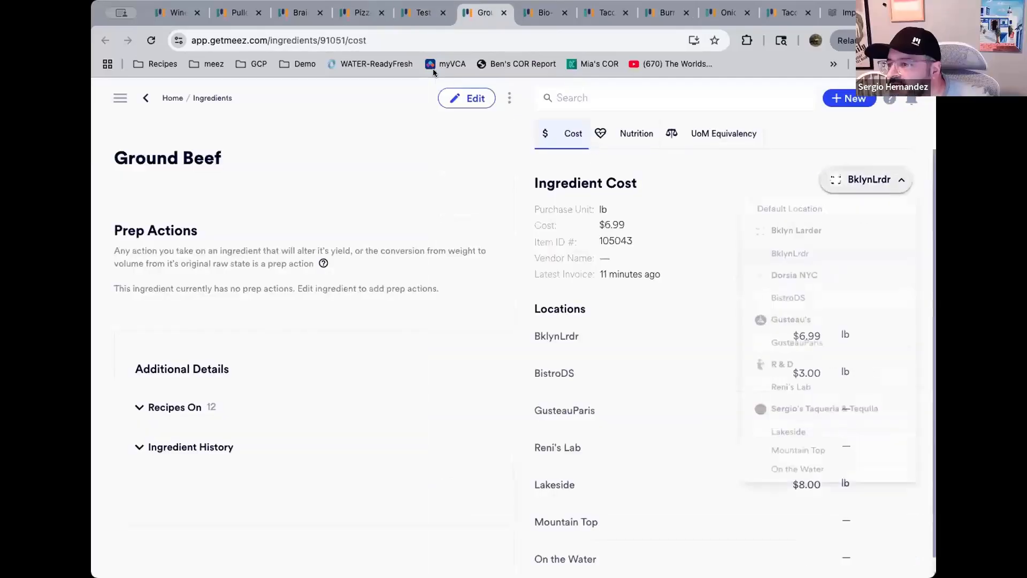
click(479, 101)
click(478, 101)
click(856, 181)
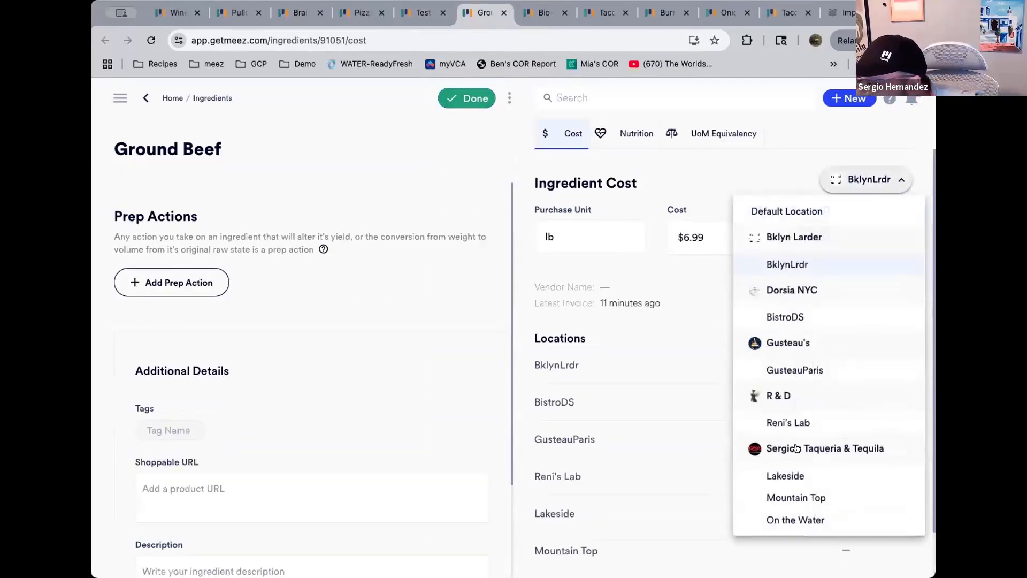
click(785, 475)
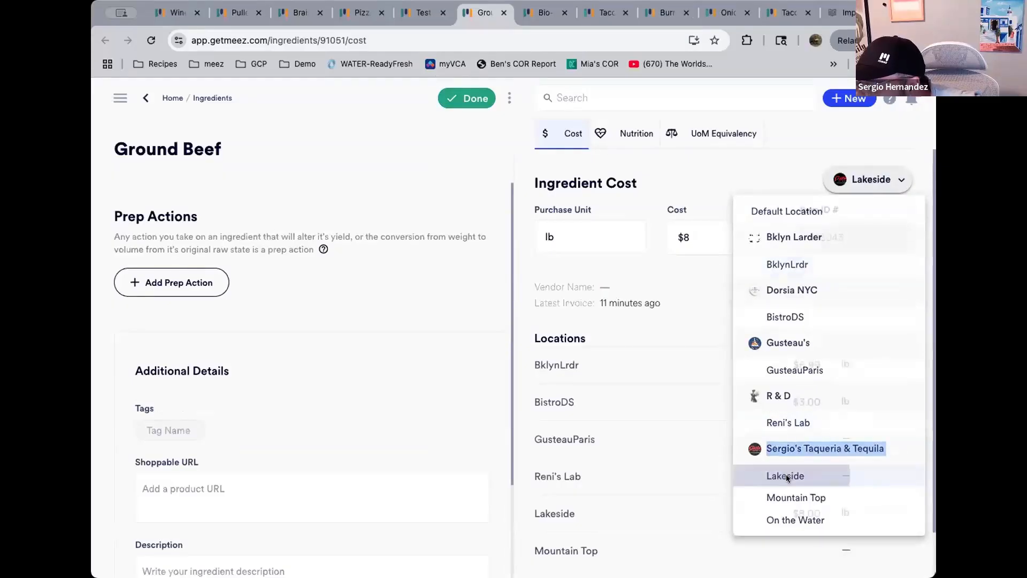
click(587, 243)
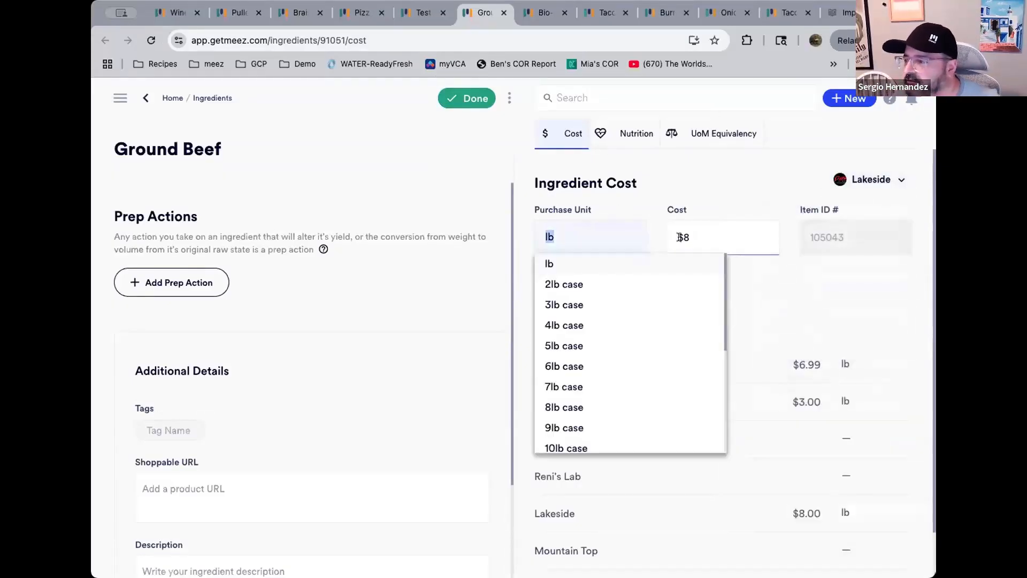
click(478, 101)
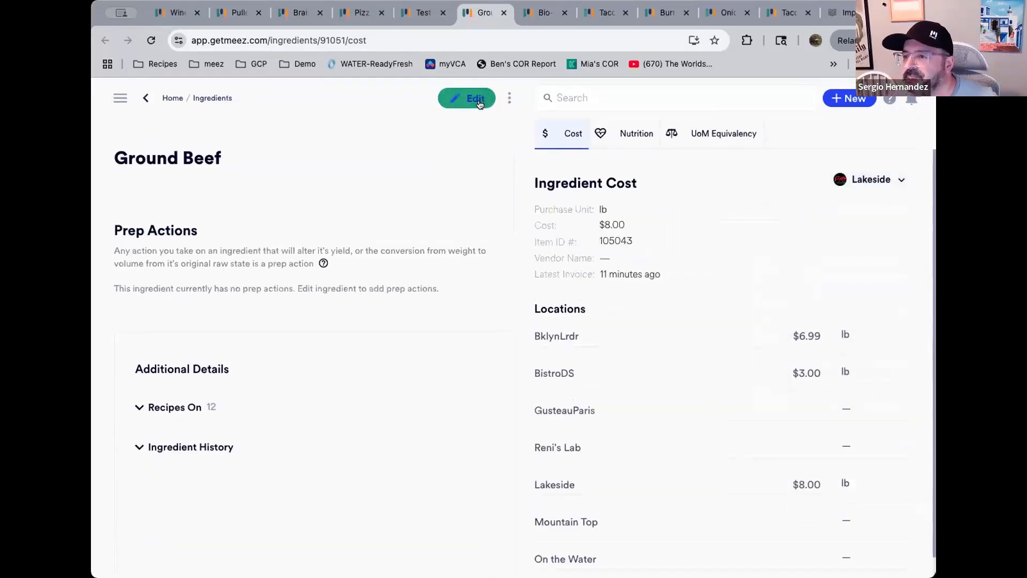
Return to the Test Menu, reload it, and open the Paper Goods 1 menu item
click(426, 13)
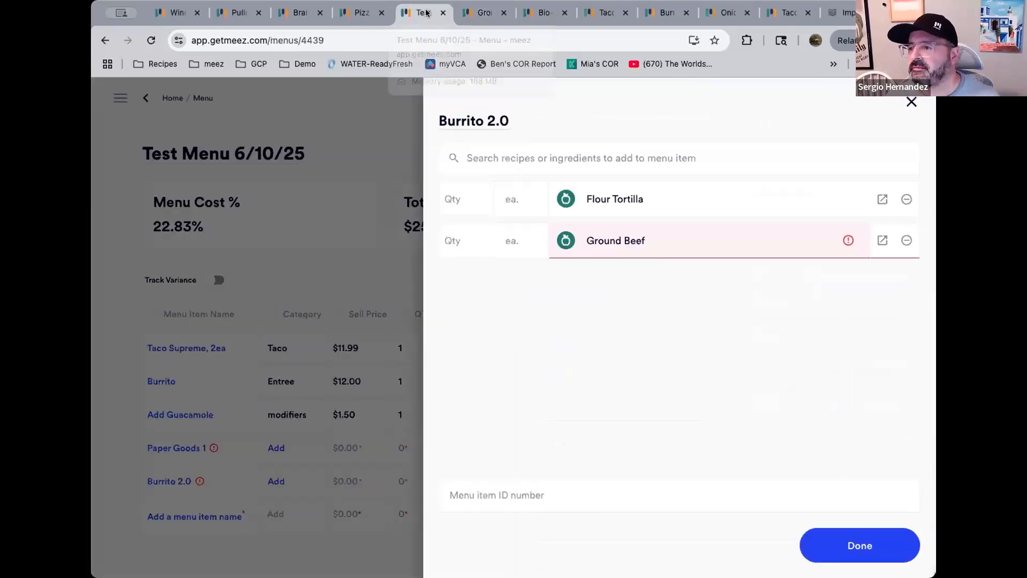
click(150, 41)
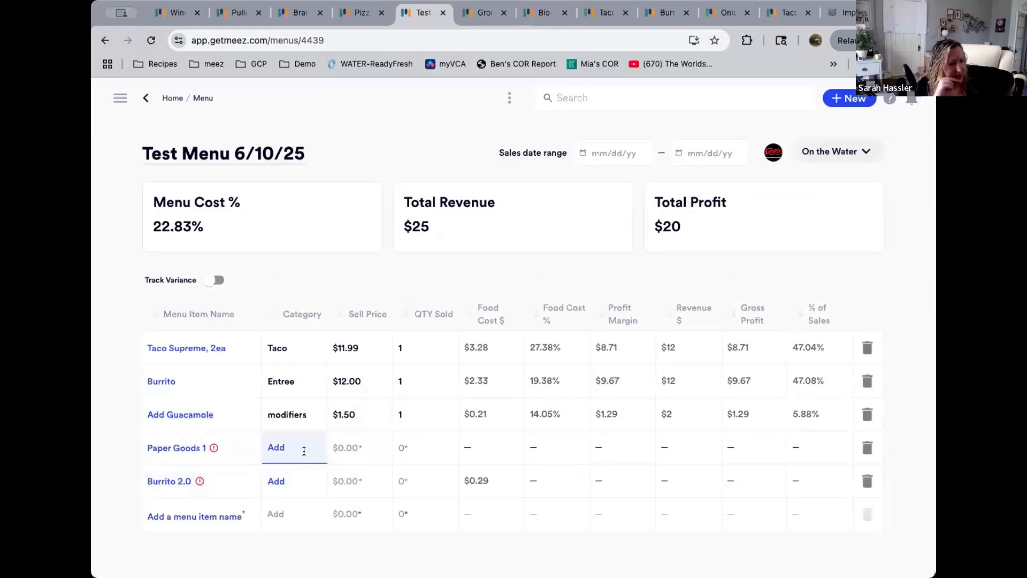
click(304, 448)
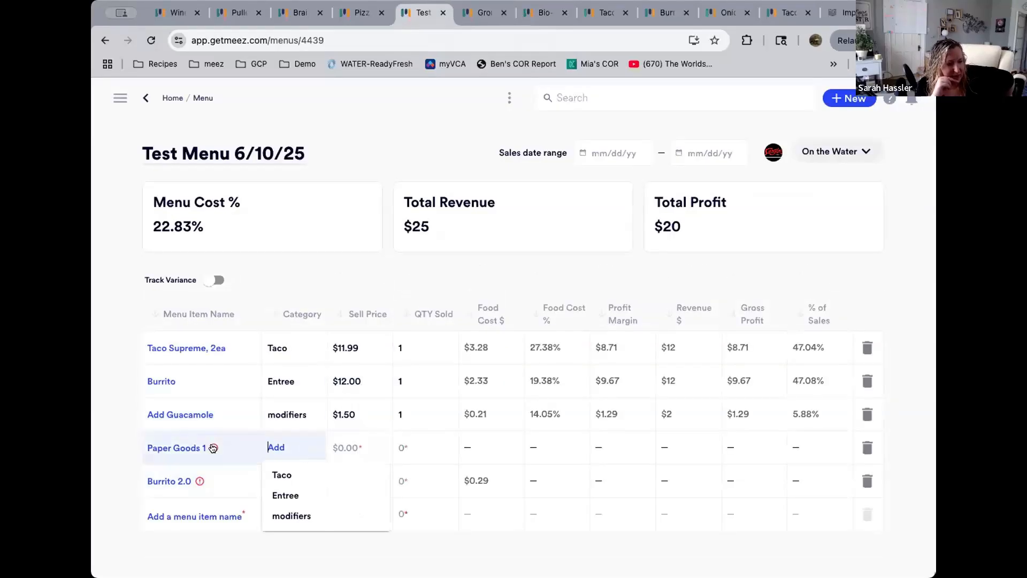
click(201, 449)
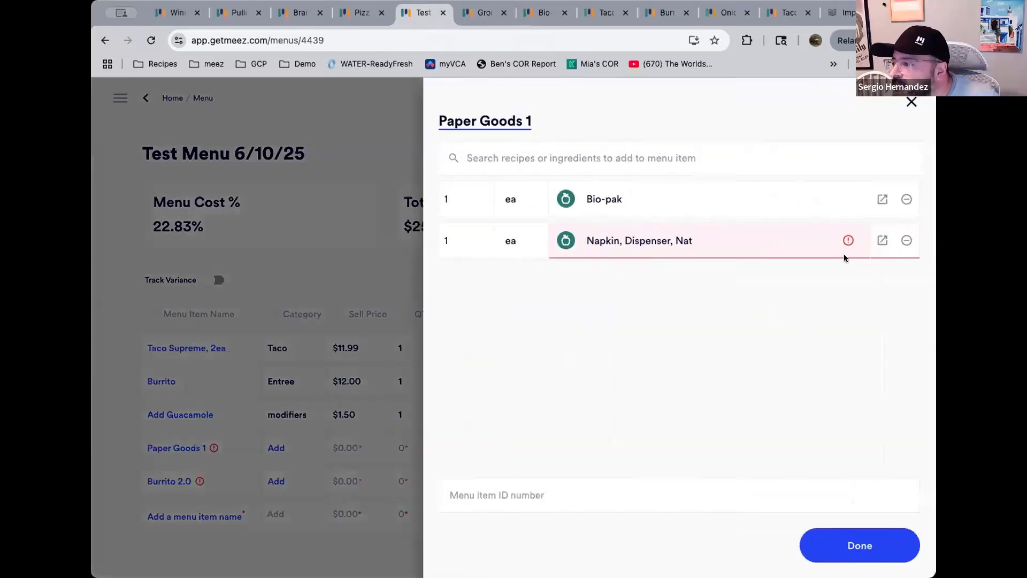
Open the Napkin, Dispenser, Nat ingredient and set its cost to $15 per 1000ct case for BklynLrdr
click(882, 241)
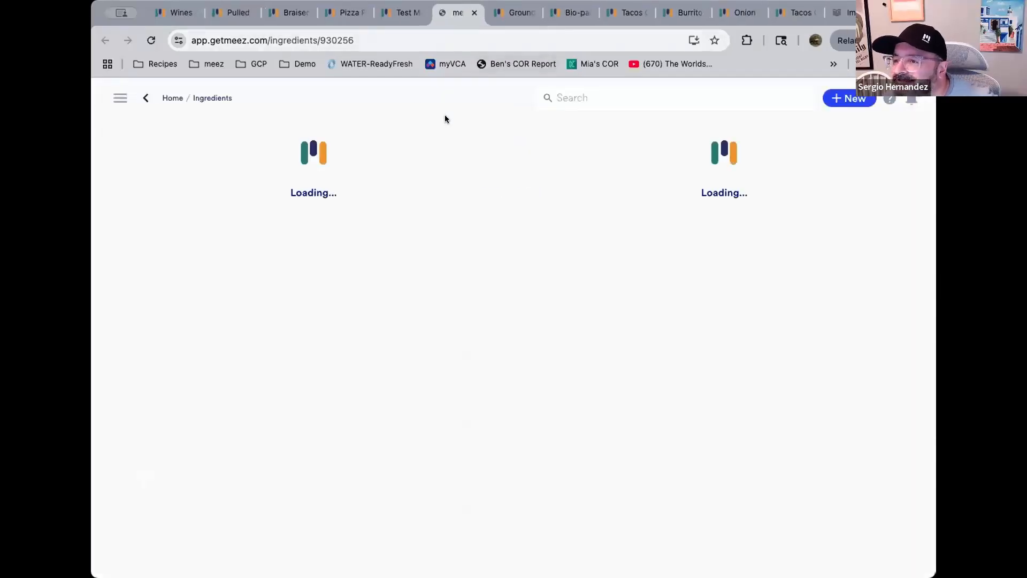
click(568, 224)
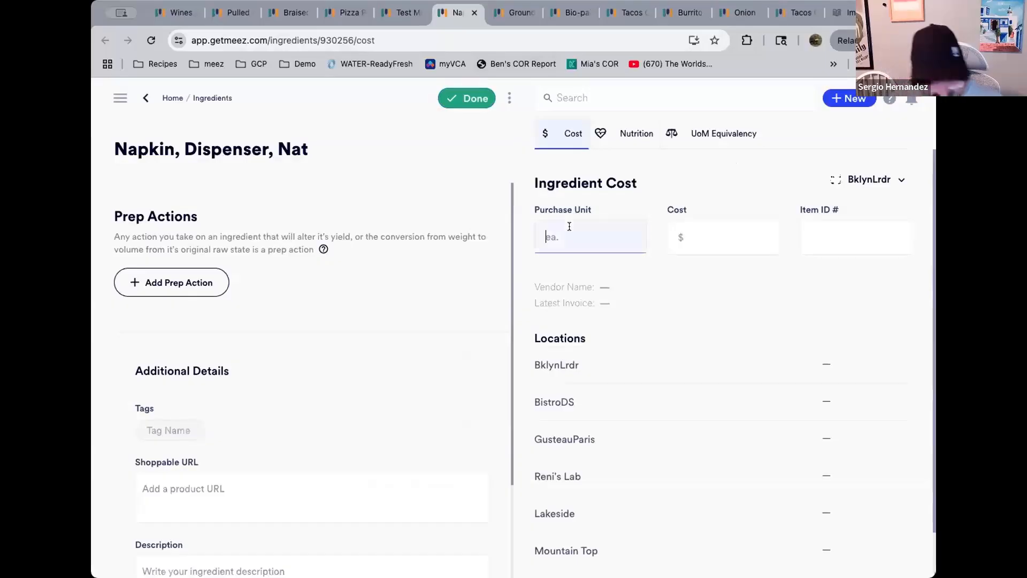
text(1000)
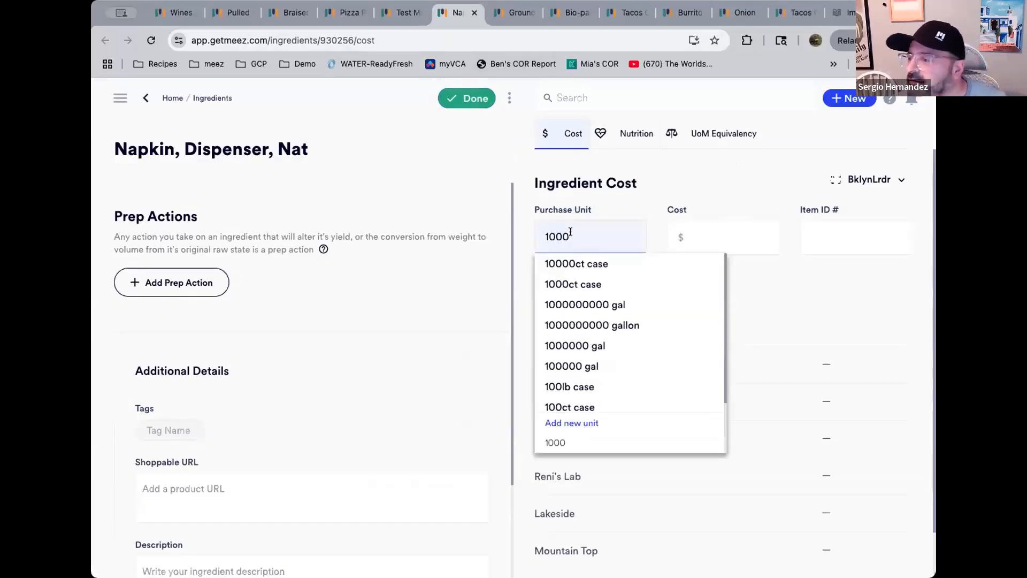
click(581, 284)
click(698, 237)
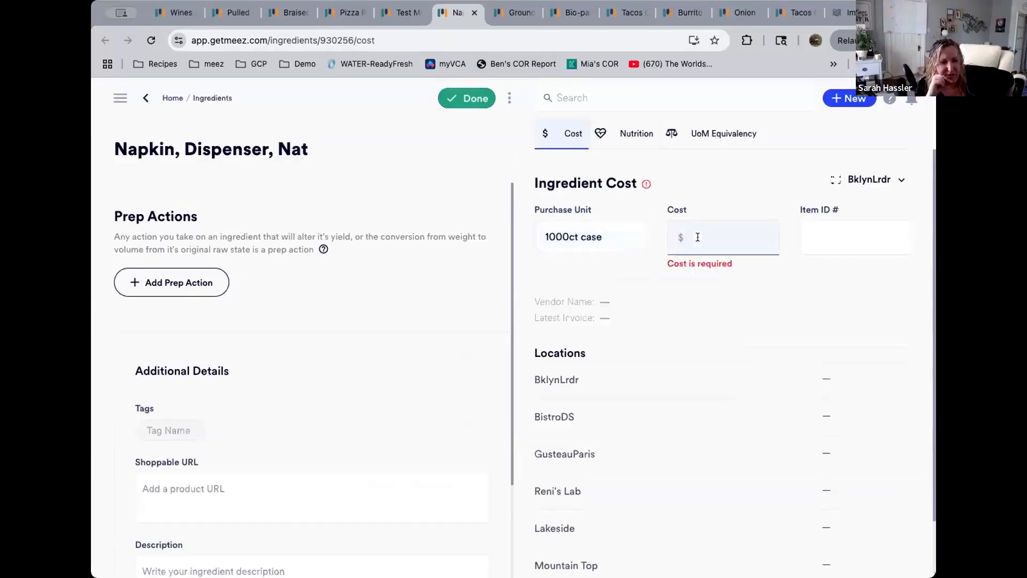
click(870, 179)
click(786, 475)
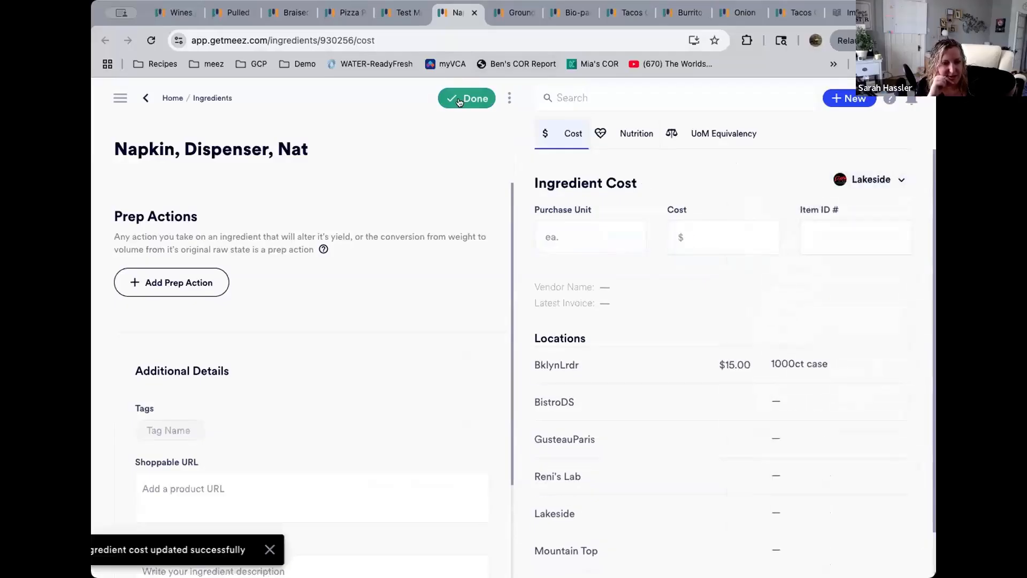
Set the napkin cost for the Lakeside location to $19 per 1000ct case and finish editing
click(578, 243)
text(1000)
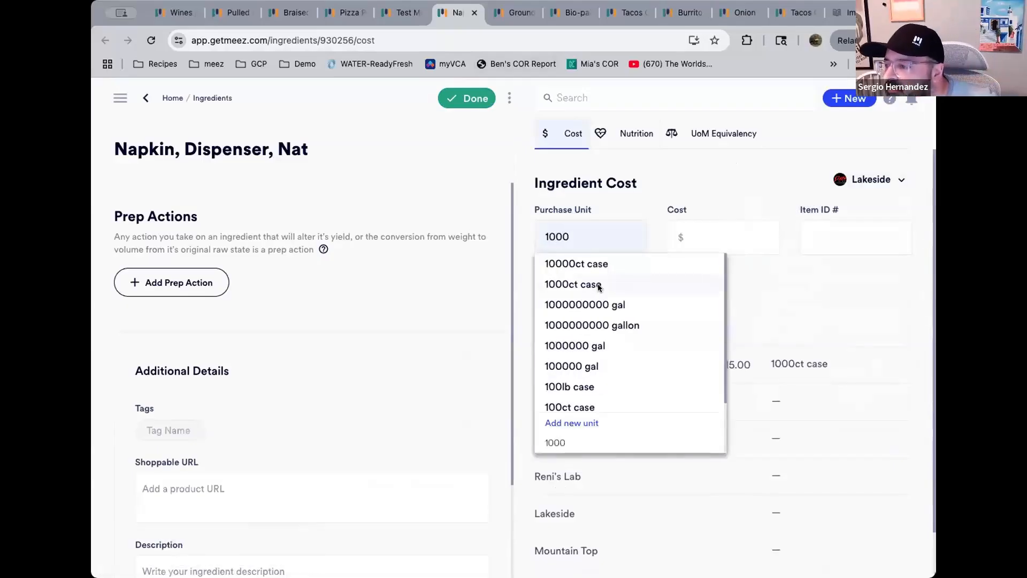
click(598, 285)
click(706, 235)
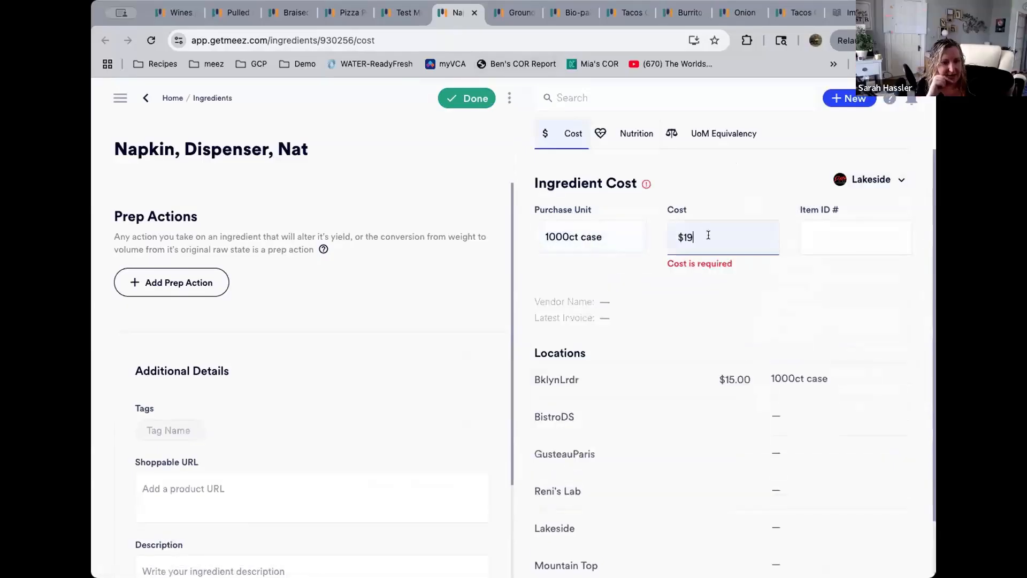
key(Tab)
click(468, 99)
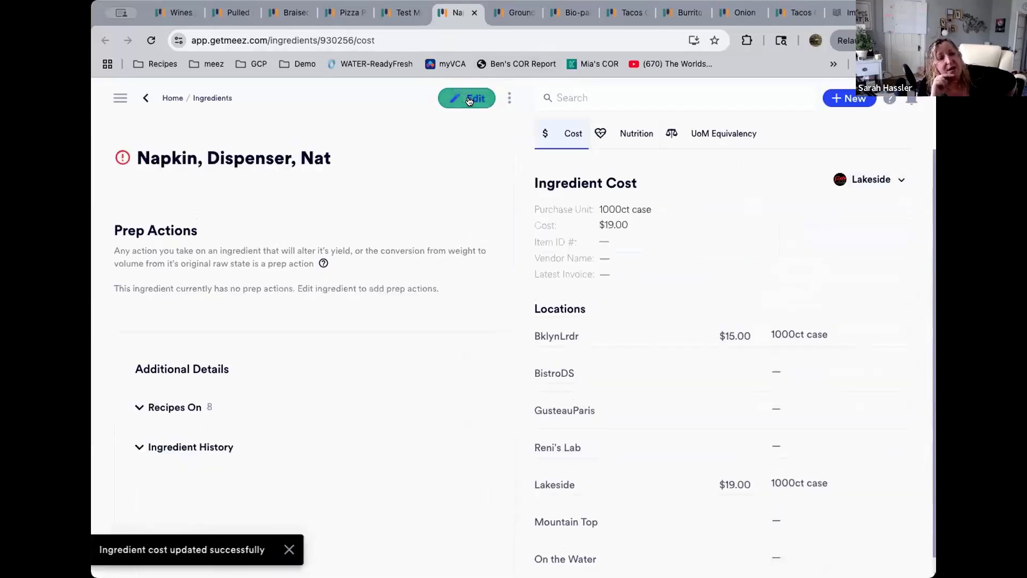
Return to the Test Menu and assign Paper Goods 1 a new category named operating costs
click(405, 13)
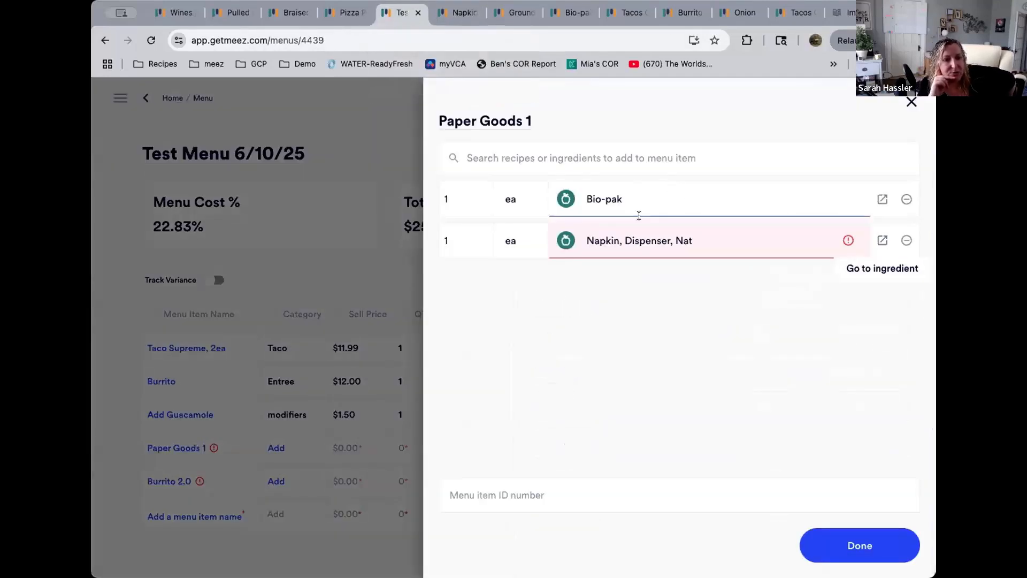
click(377, 245)
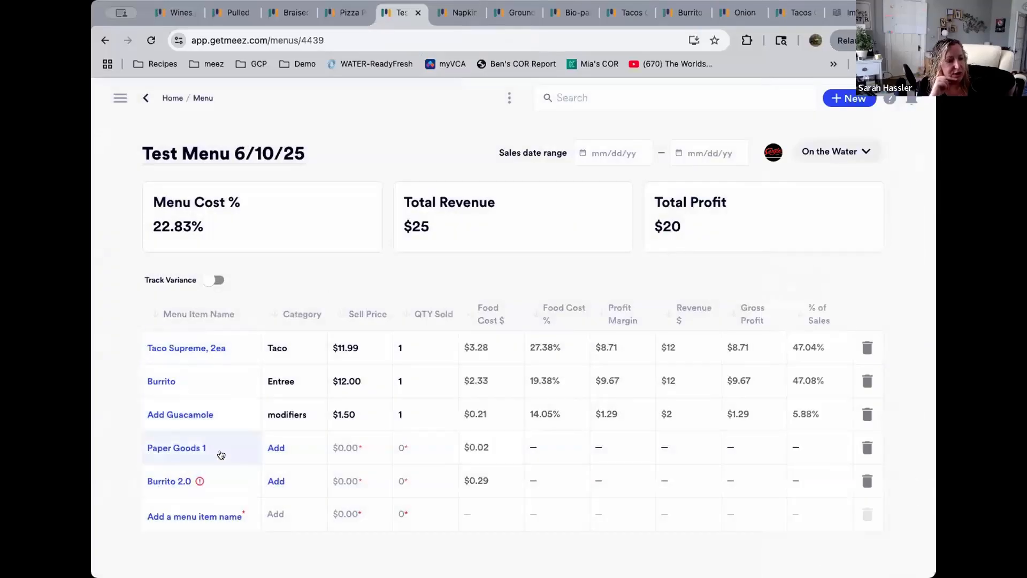
click(220, 454)
click(221, 455)
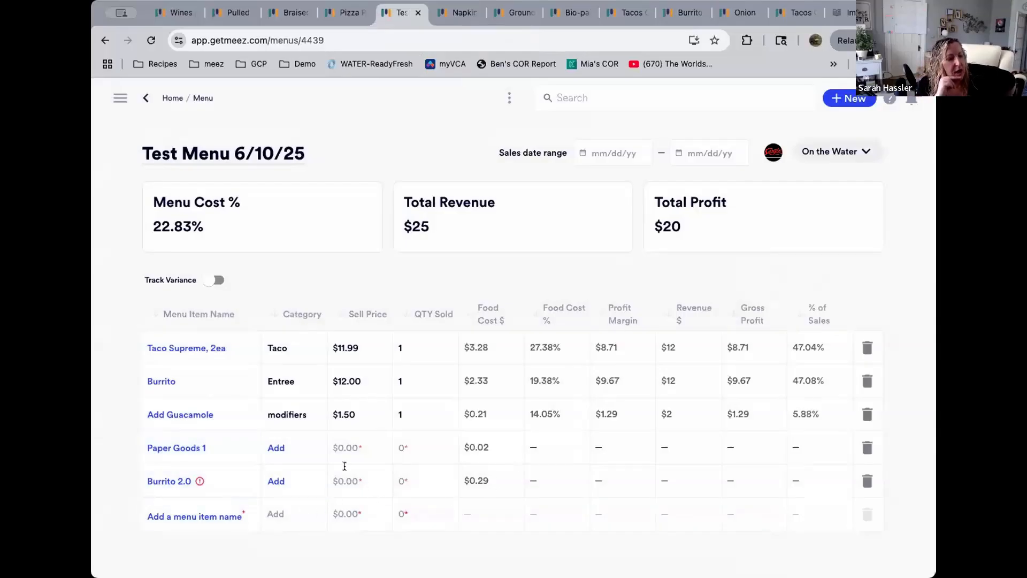
click(303, 448)
text(operating costs)
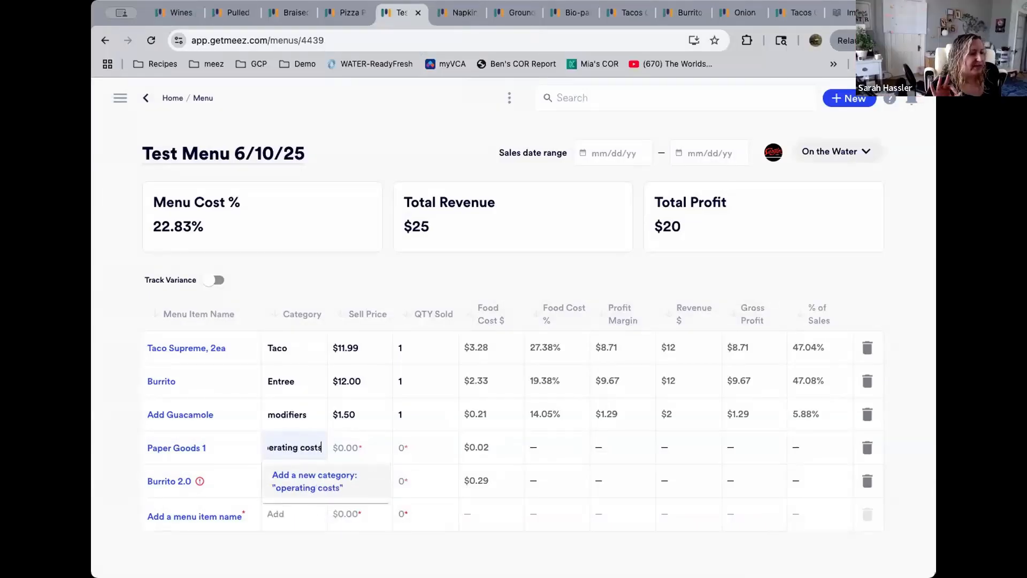
click(305, 480)
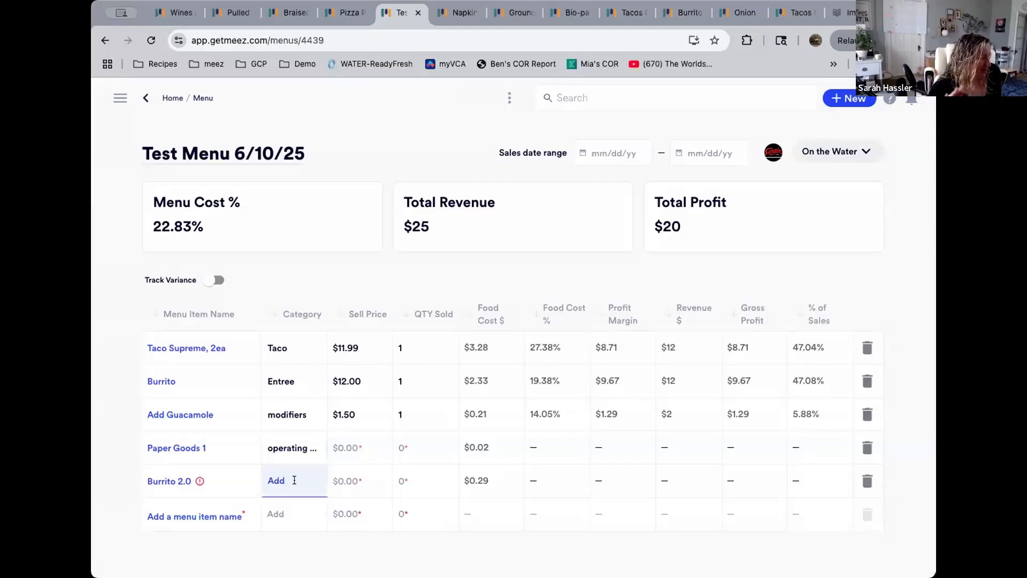
Set the Burrito 2.0 menu item's category to Entree
click(295, 480)
click(296, 415)
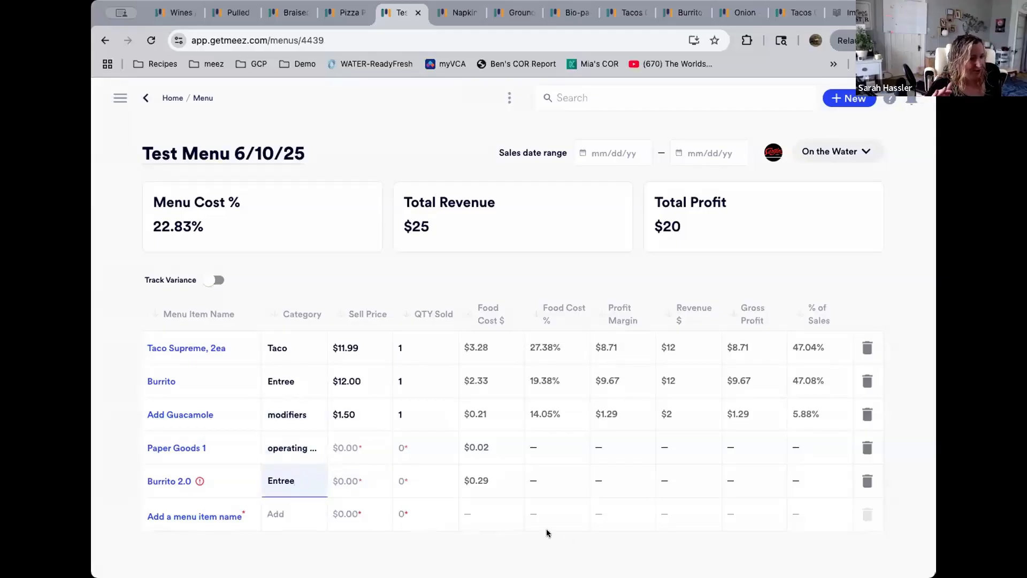
click(355, 448)
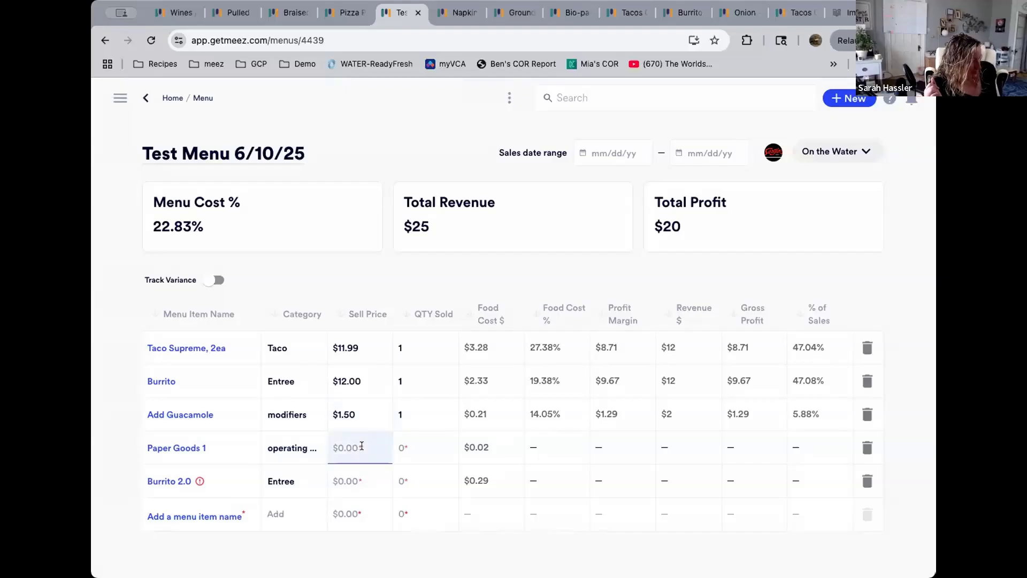
click(363, 481)
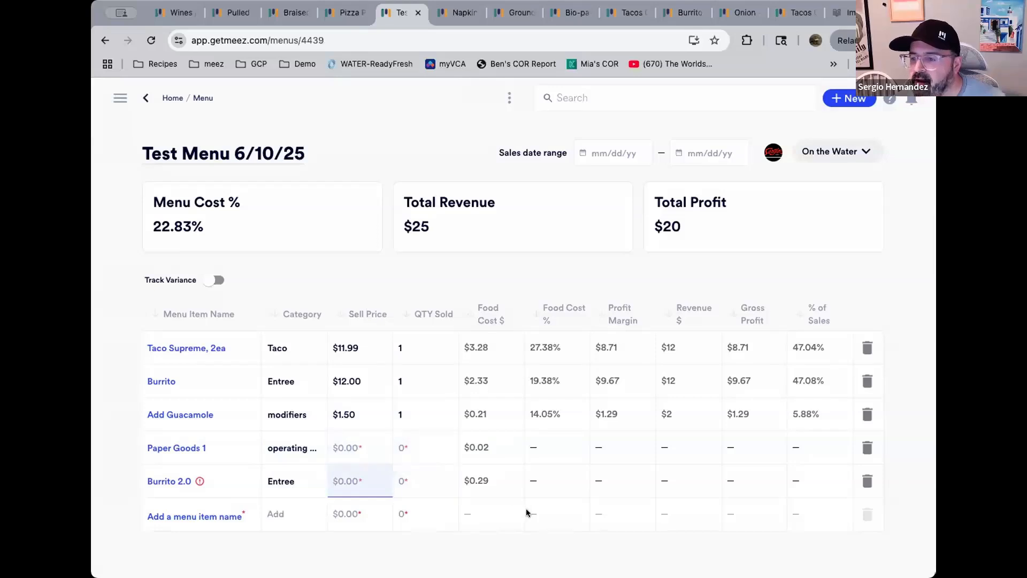
Enter 29 as the quantity sold for Taco Supreme, 2ea
click(414, 348)
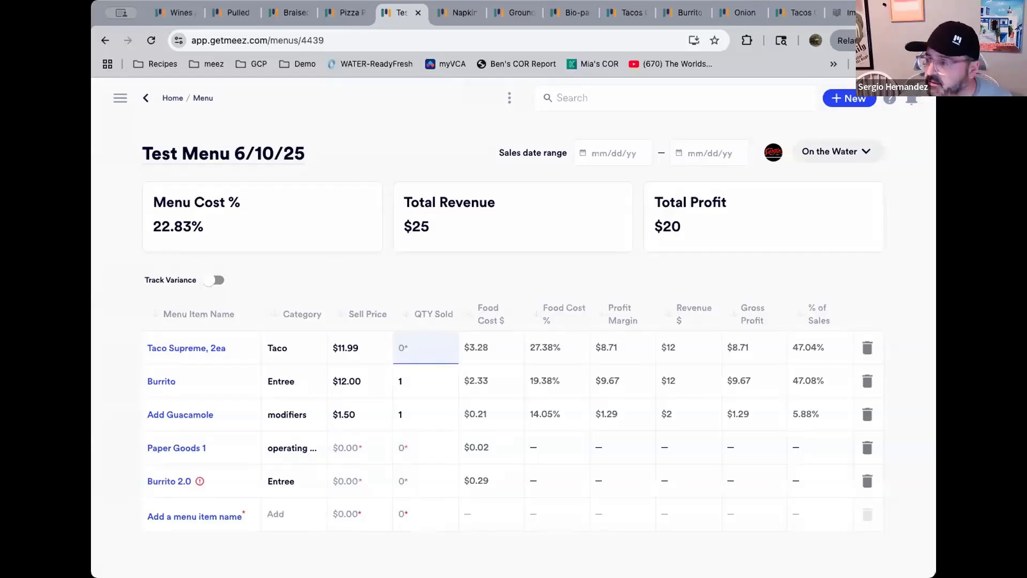
click(630, 153)
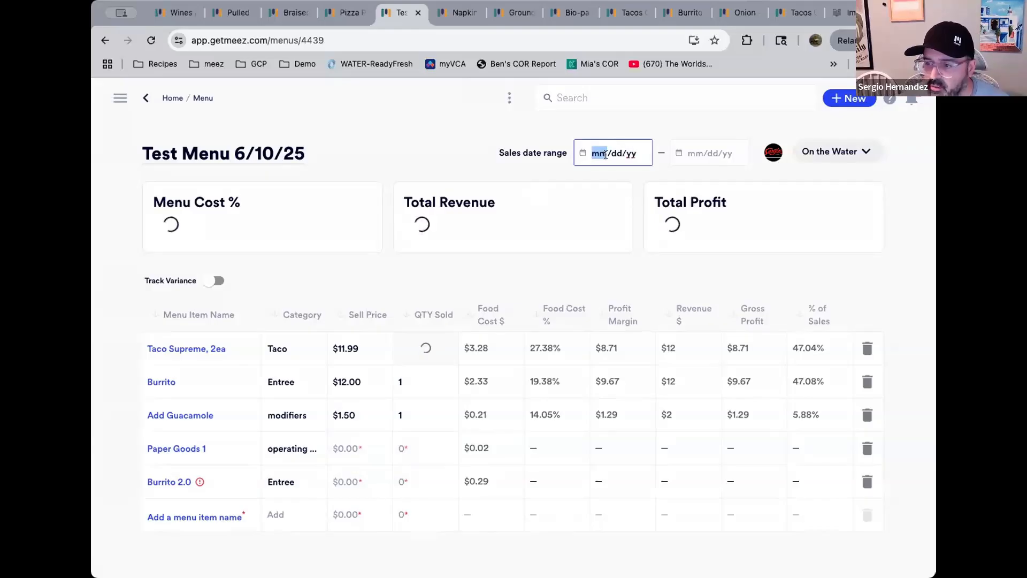
click(412, 353)
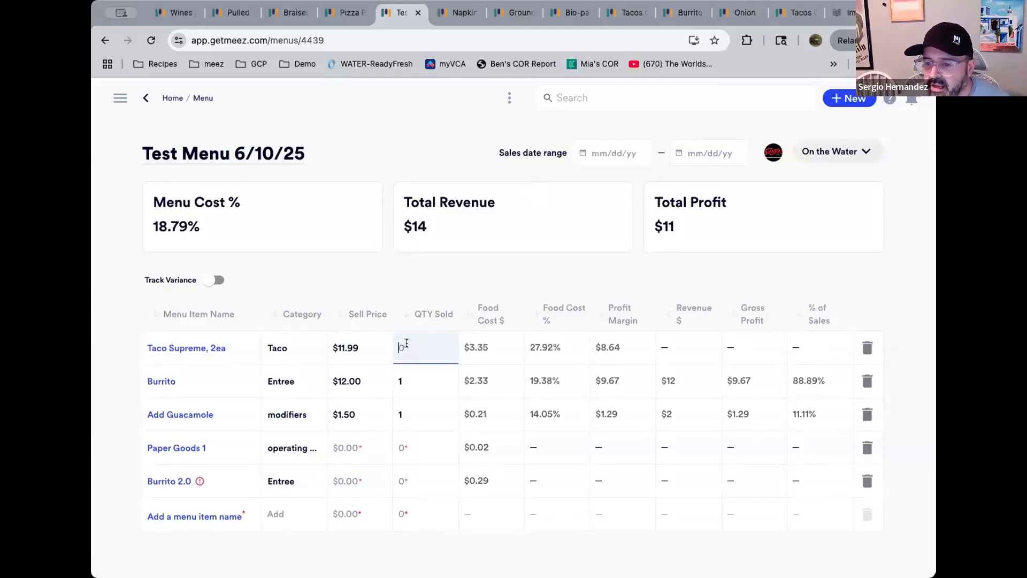
key(Return)
Set the Burrito's quantity sold to 34
click(420, 379)
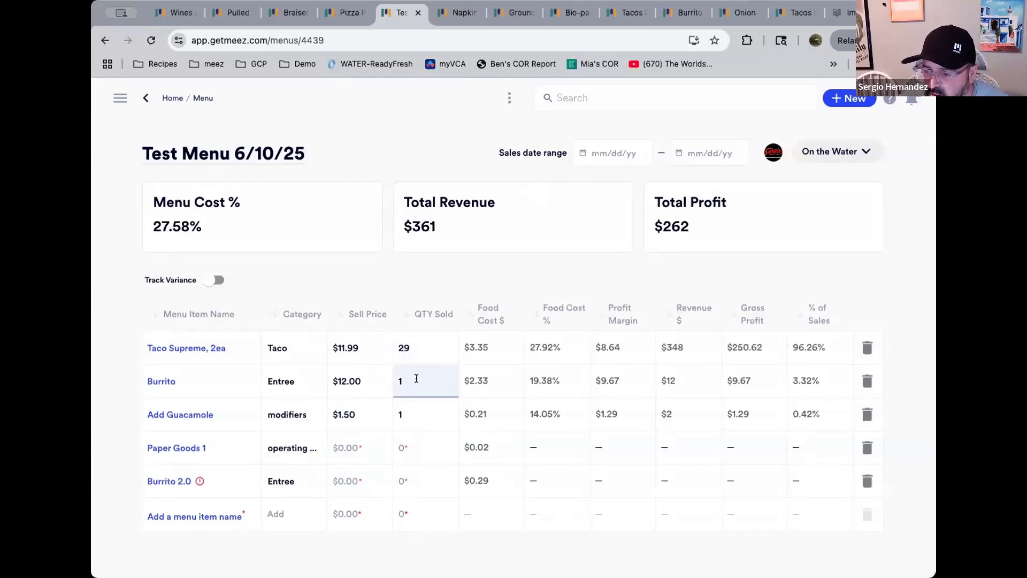
drag(389, 377, 394, 377)
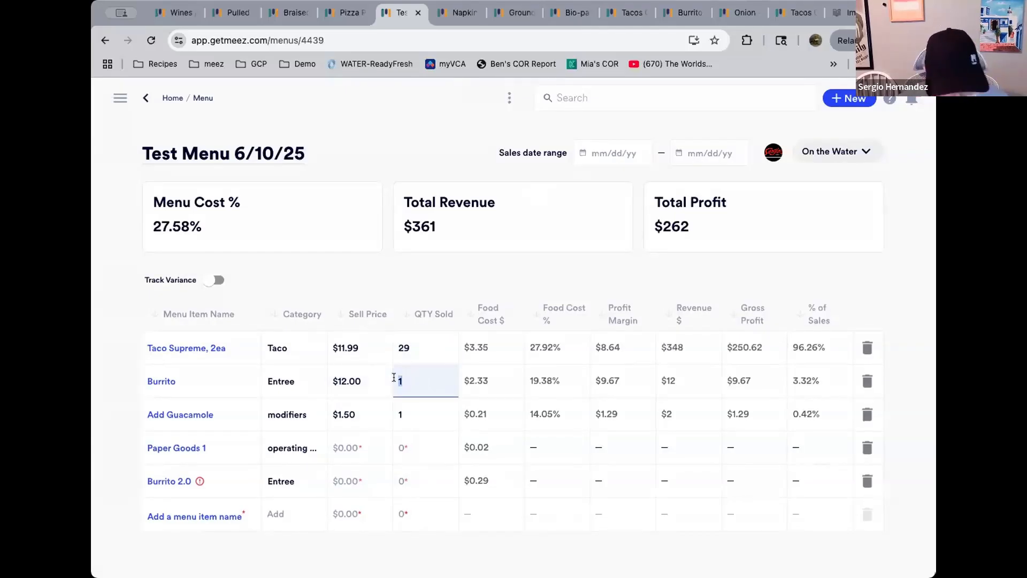
text(34)
key(Return)
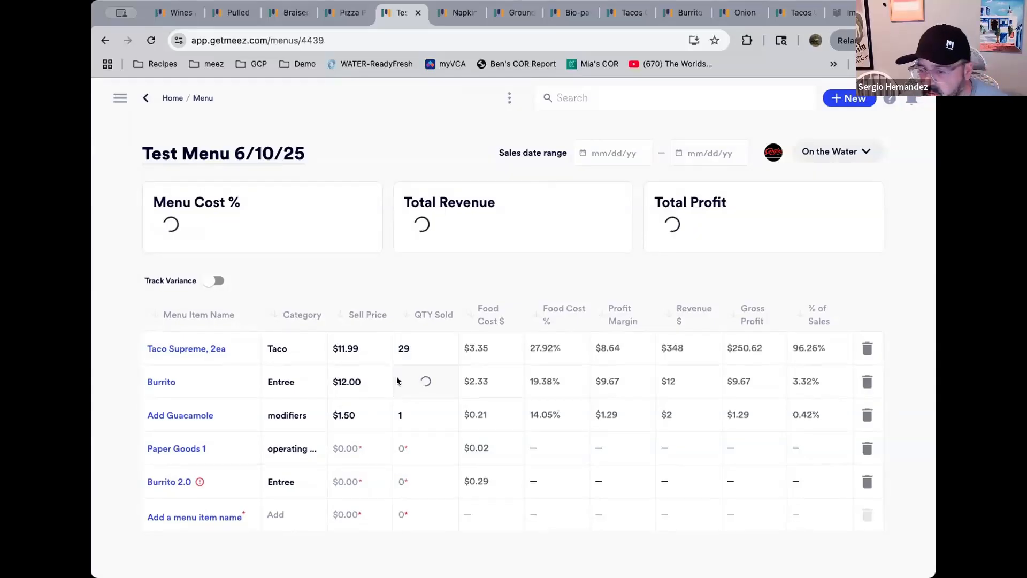
Set the quantities sold to 19 for Add Guacamole and 3 for Paper Goods 1
click(412, 411)
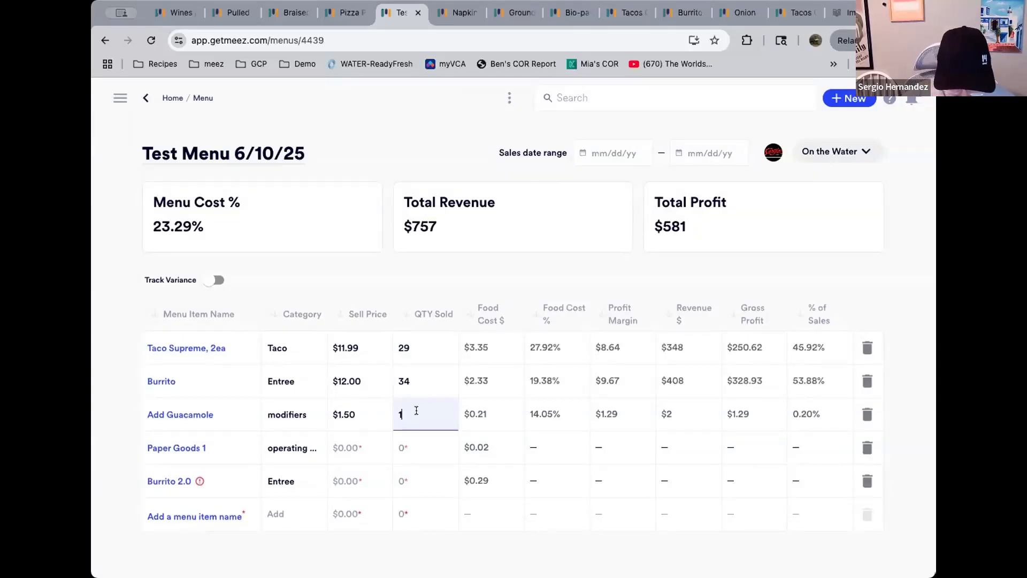
text(9)
key(Return)
click(414, 449)
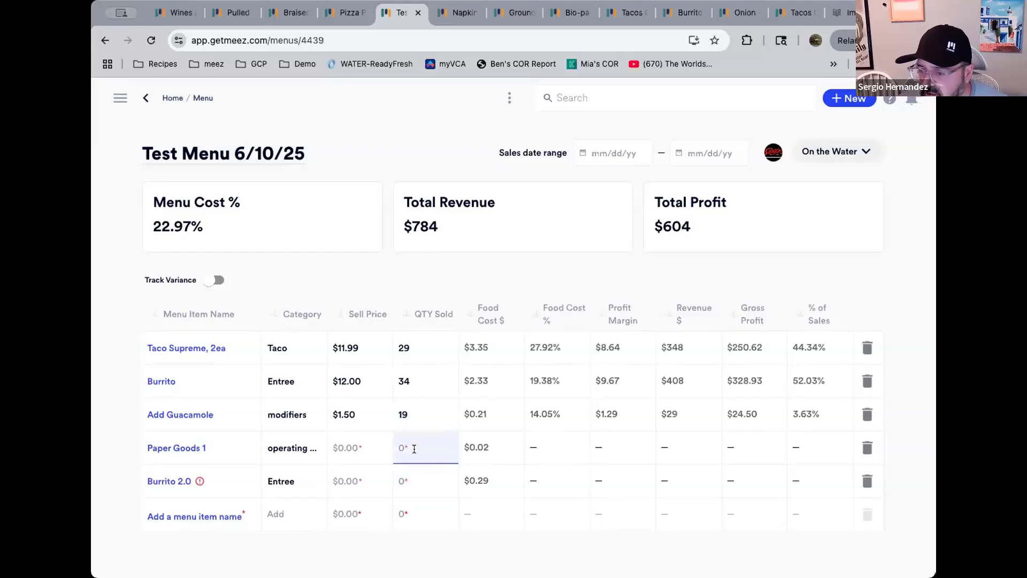
text(3)
key(Return)
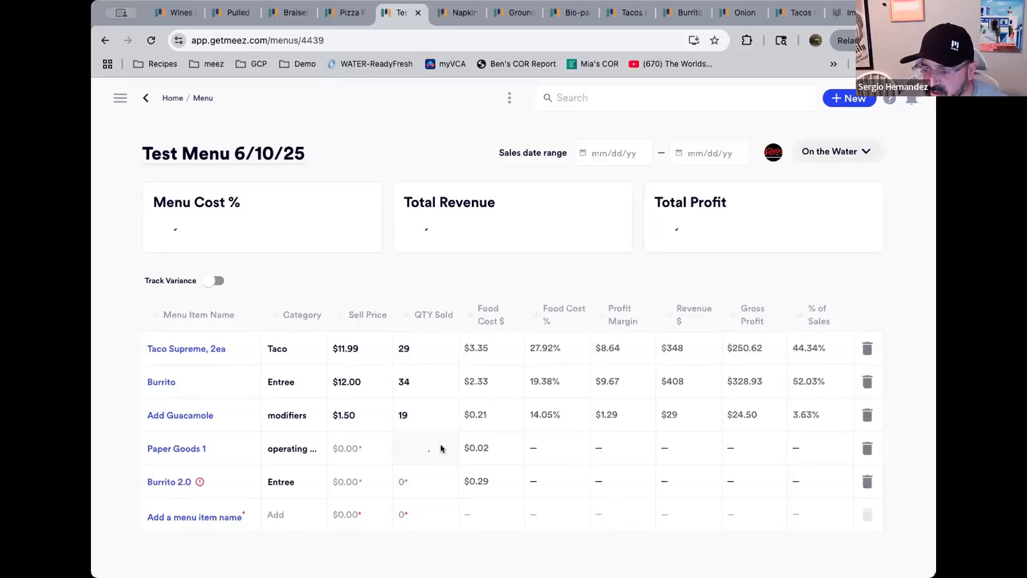
Set the quantity sold for Burrito 2.0 to 32
click(352, 450)
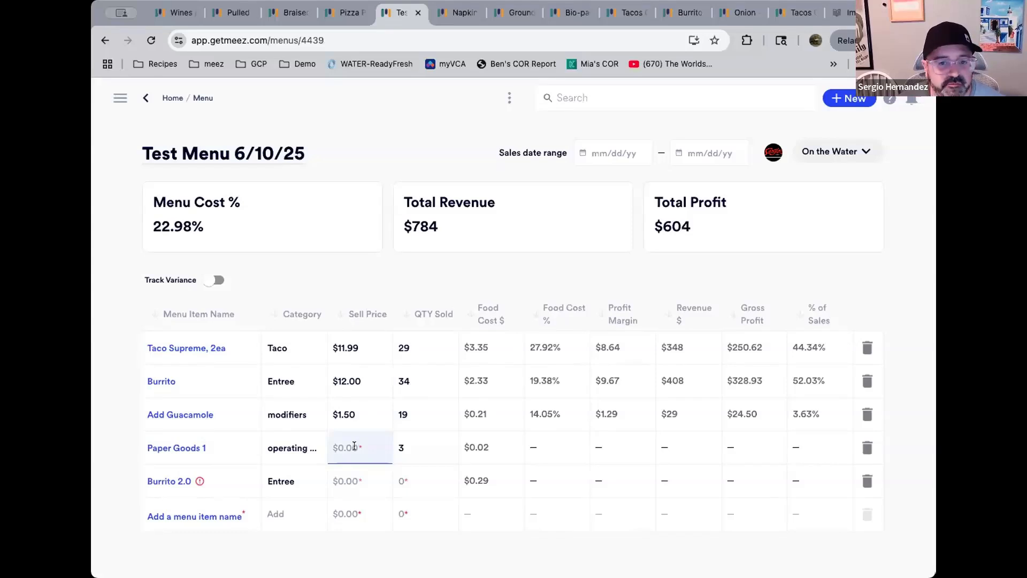
click(435, 439)
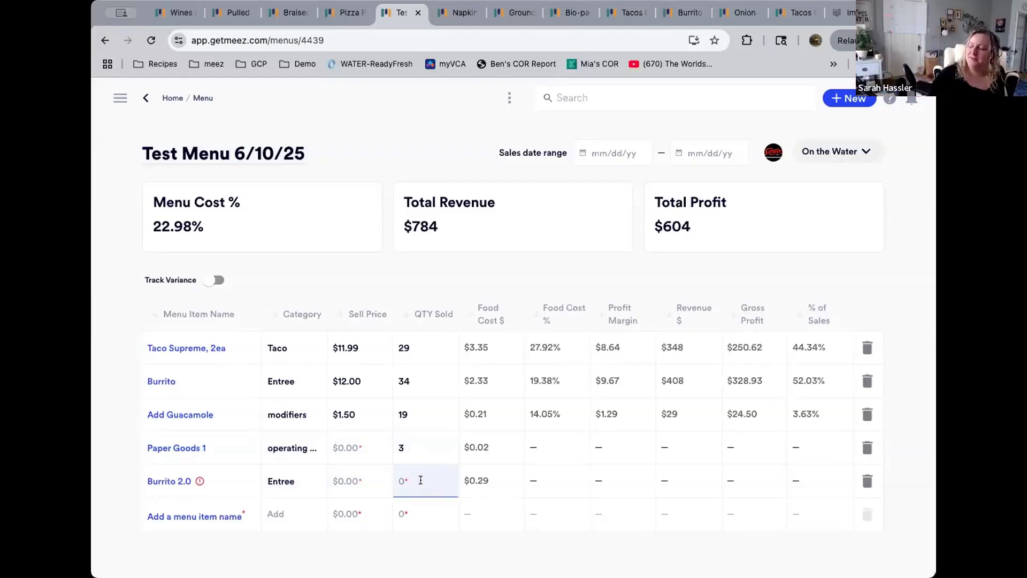
click(402, 480)
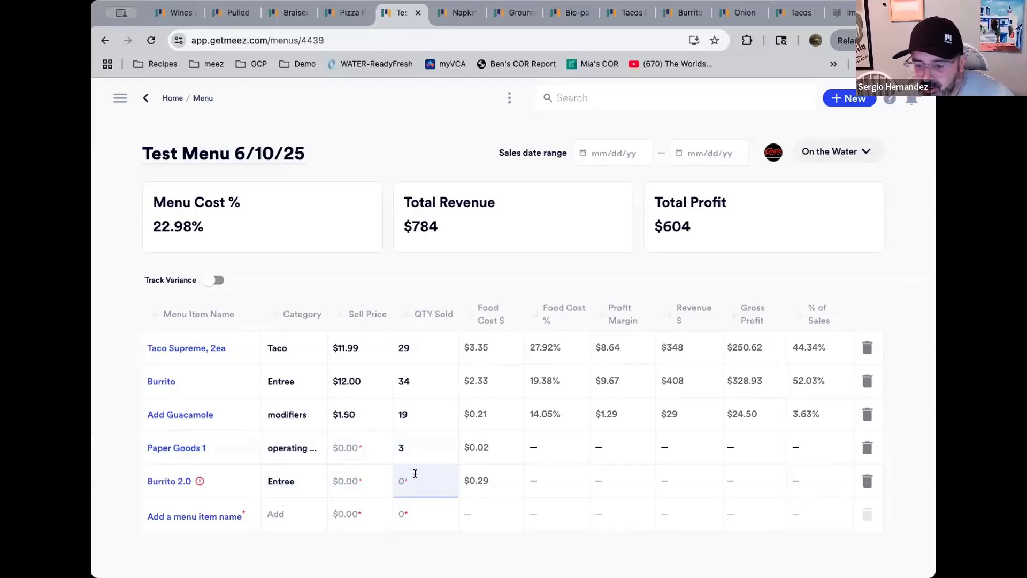
text(32)
key(Return)
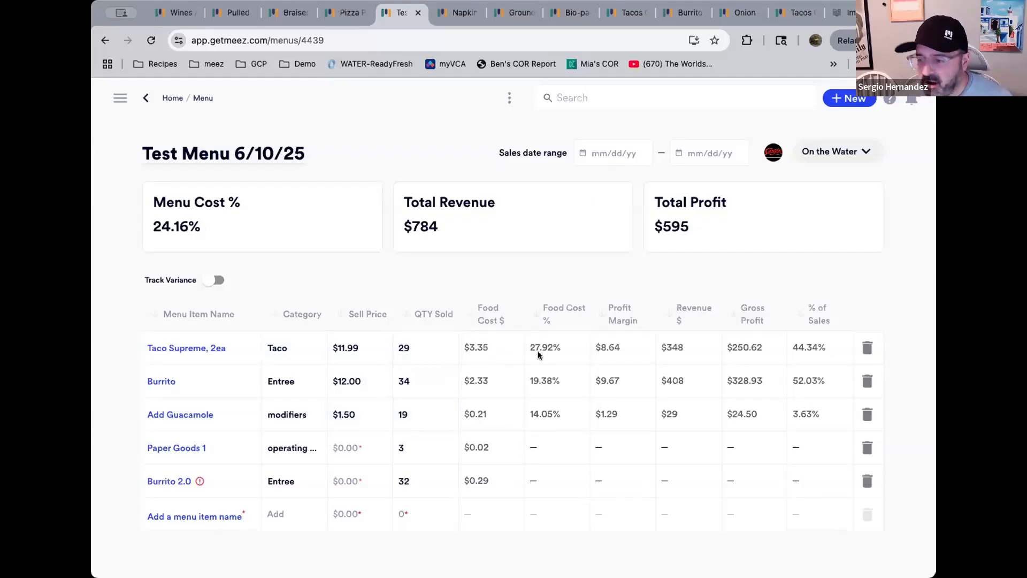
Change the Add Guacamole quantity sold to 49
double_click(403, 415)
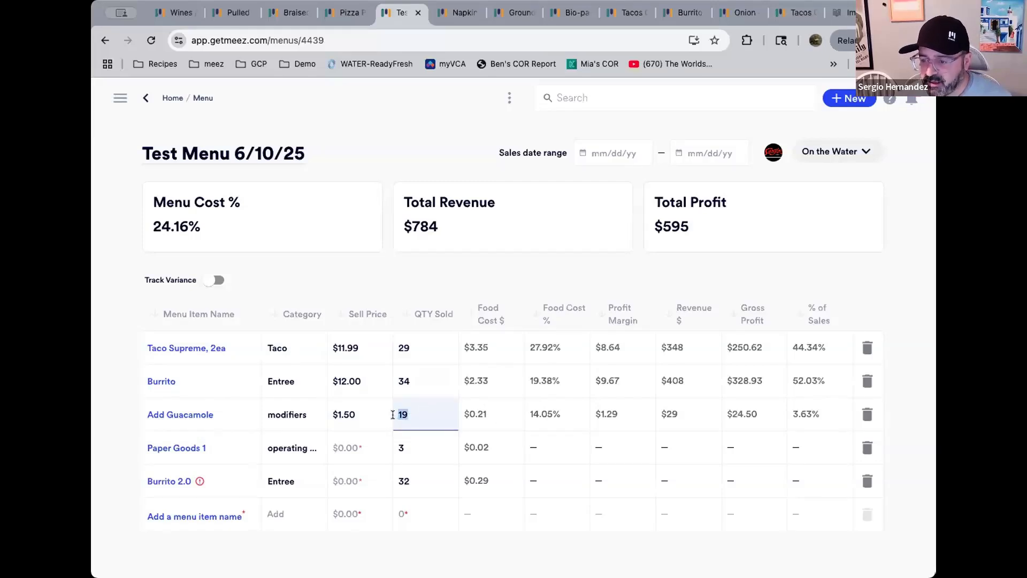
text(40)
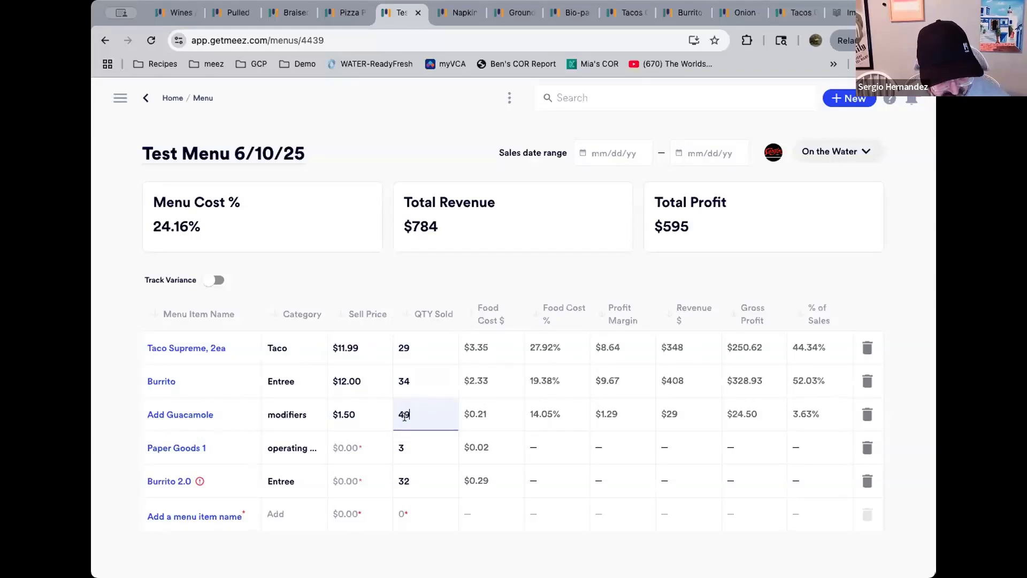
key(Return)
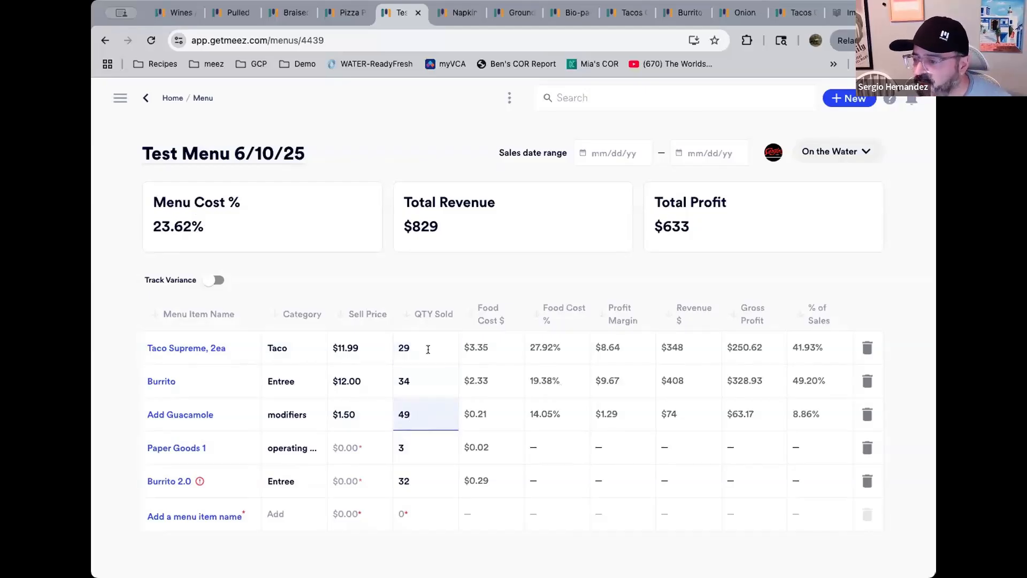
Delete the last digit of the Taco Supreme, 2ea quantity sold and confirm
click(402, 348)
key(BackSpace)
key(Return)
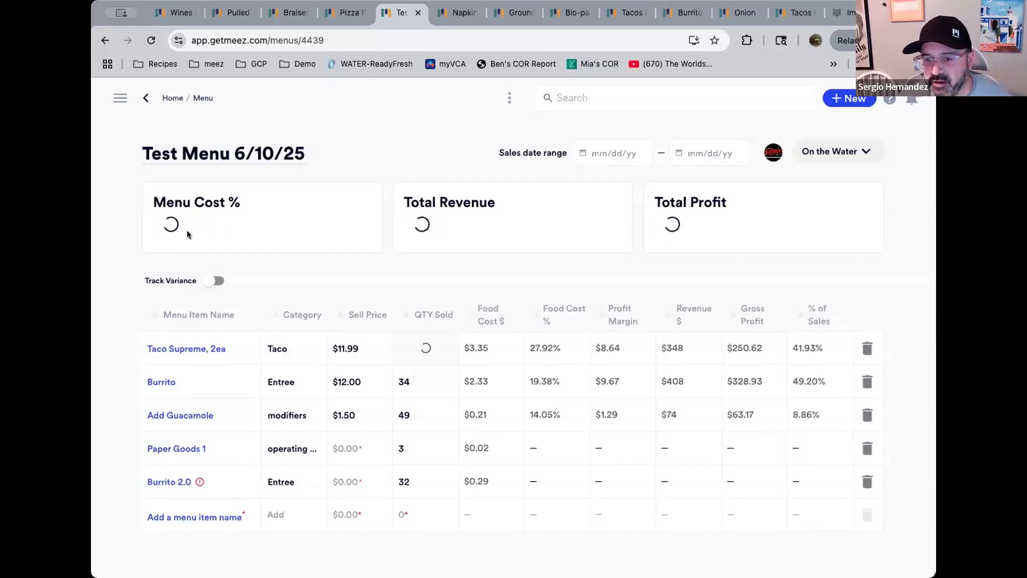
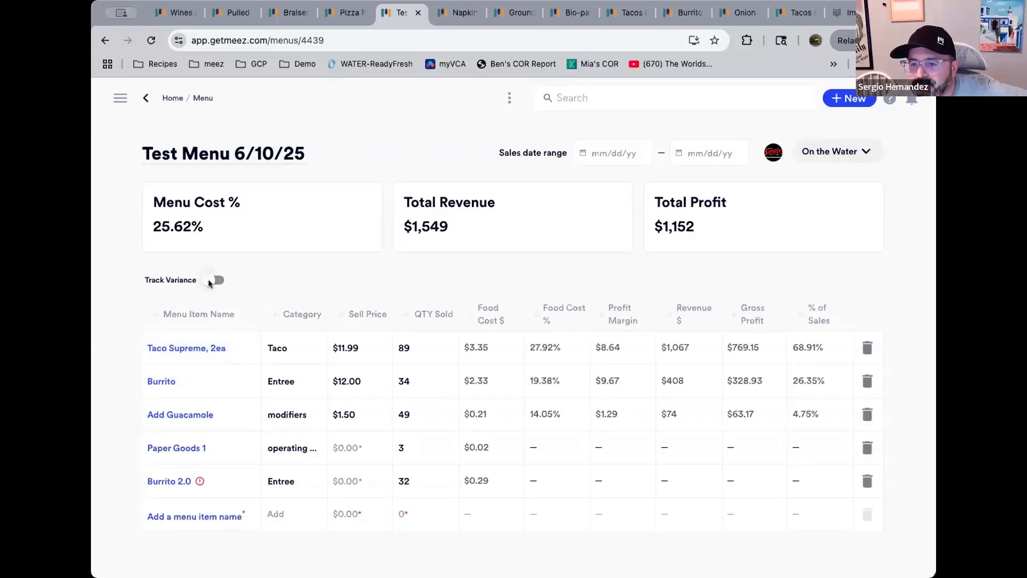
Turn on variance tracking and set the Taco Supreme, 2ea sell price to $12.99
click(209, 280)
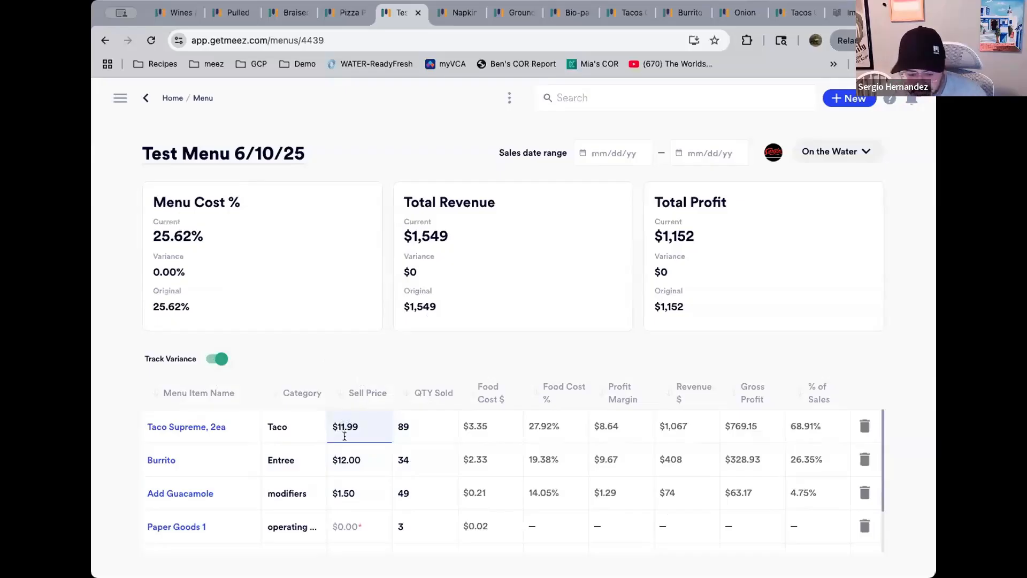
click(344, 436)
key(BackSpace)
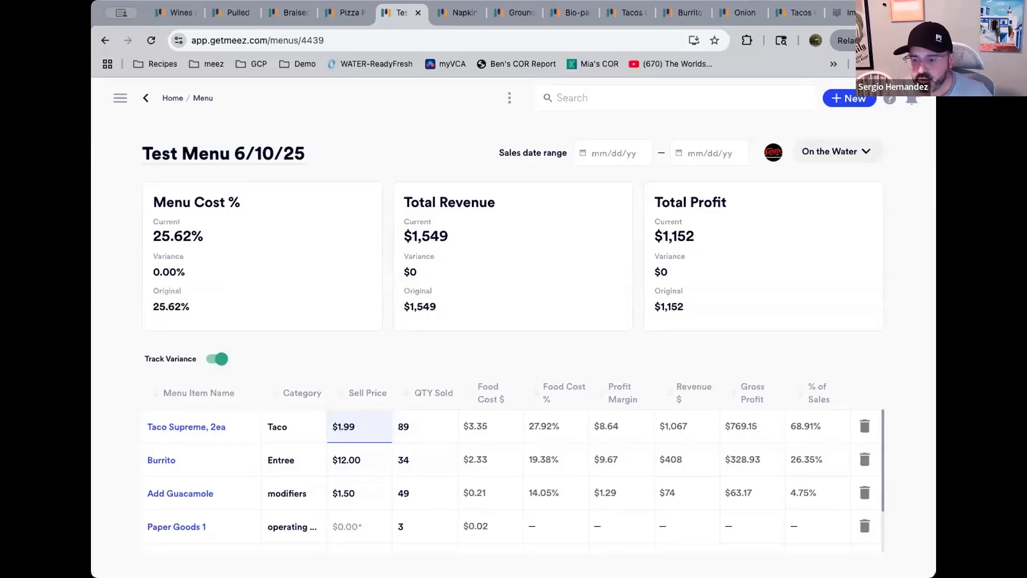
text(2)
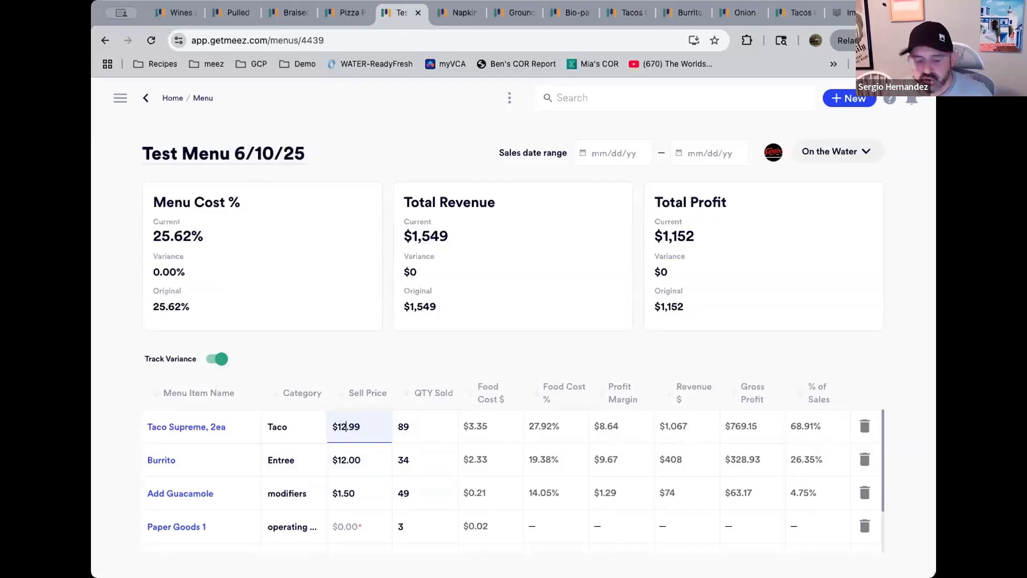
key(Tab)
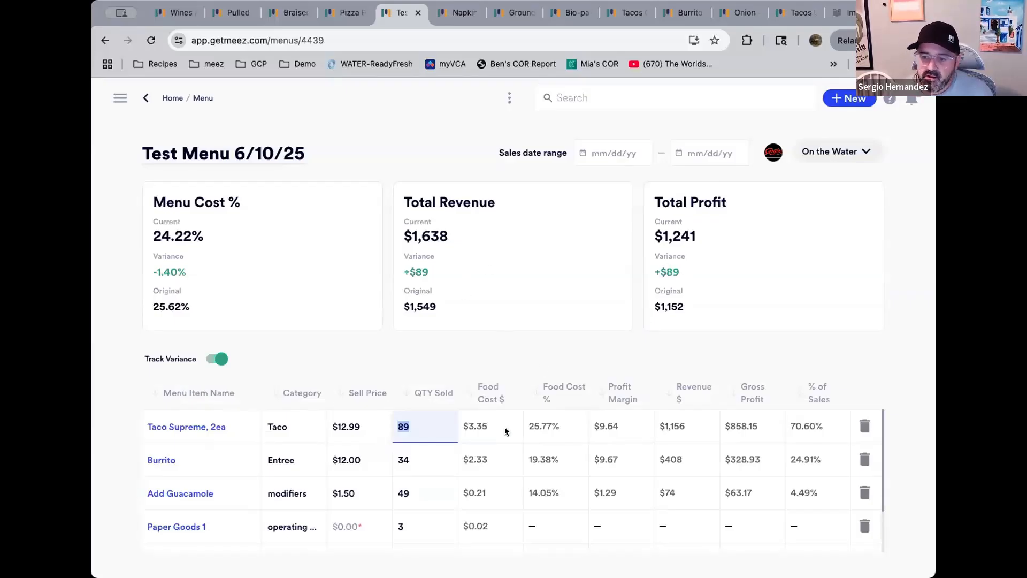
Set the Taco Supreme, 2ea quantity sold to 80
click(403, 423)
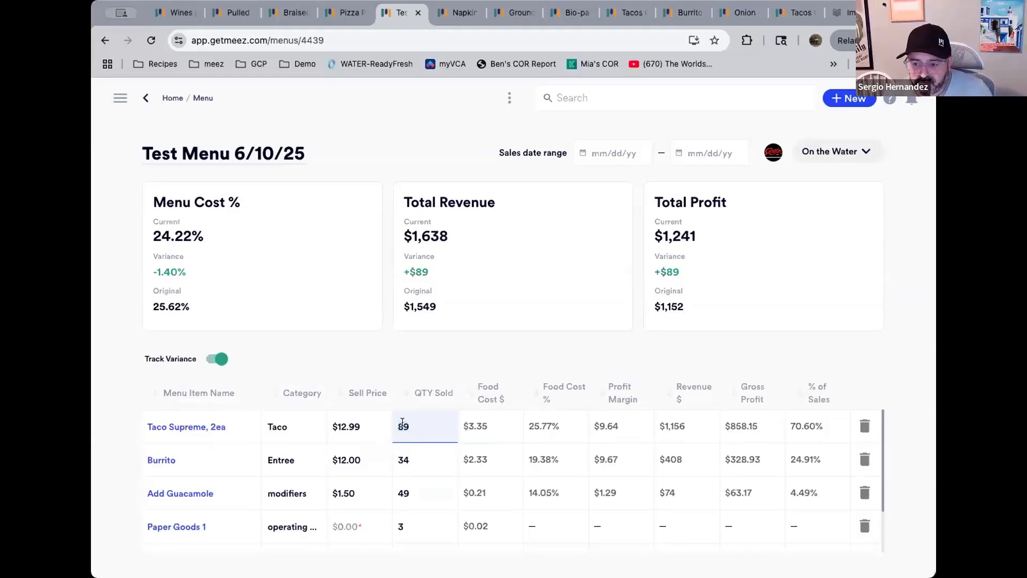
key(BackSpace)
text(0)
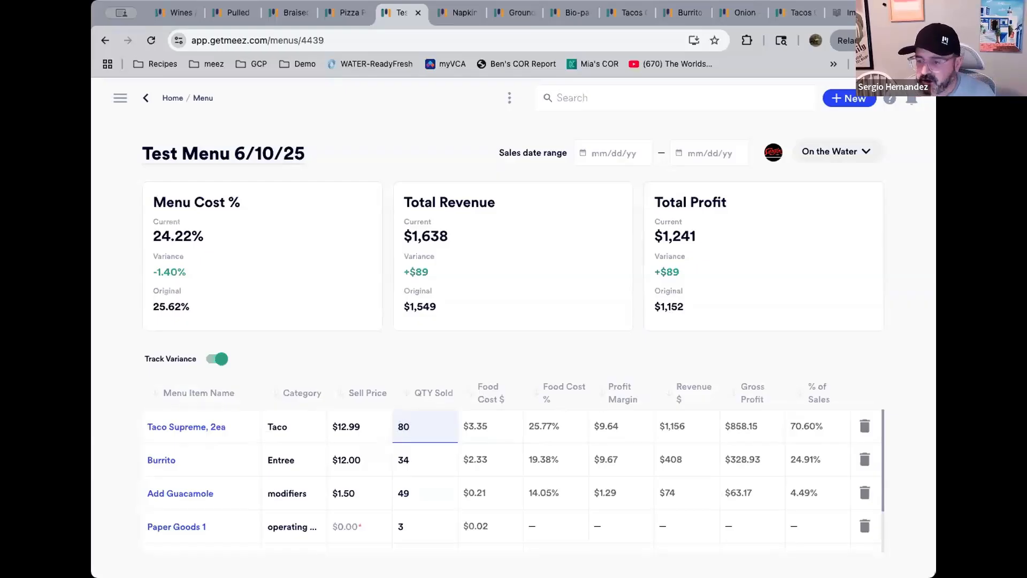
key(Return)
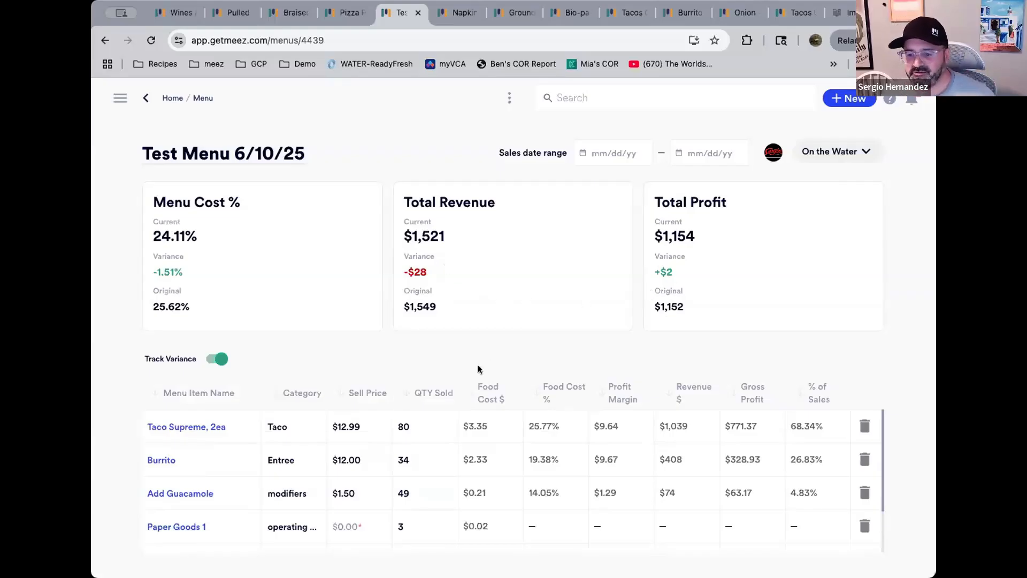
Set the Taco Supreme, 2ea quantity sold to 160
click(356, 426)
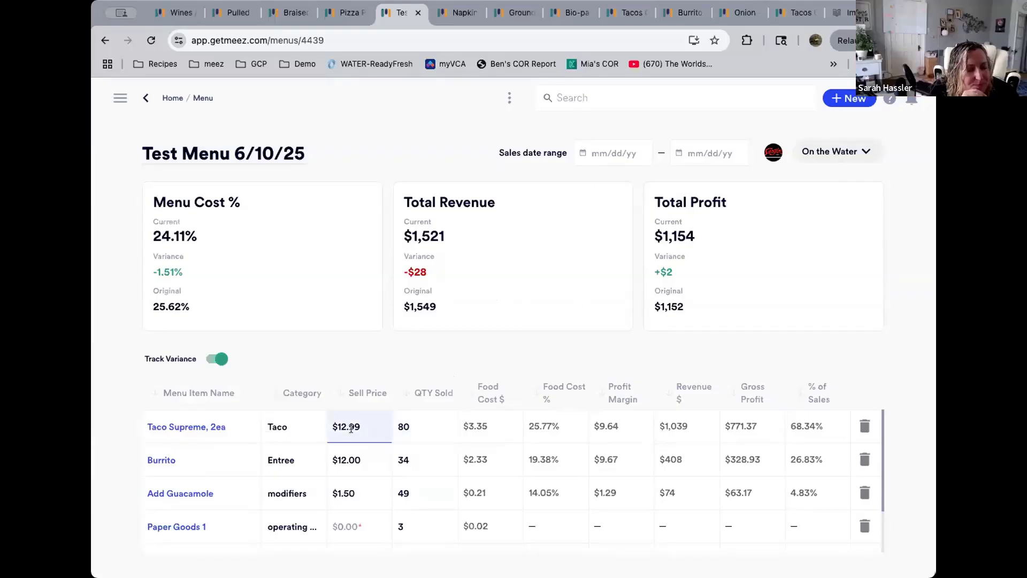
click(405, 426)
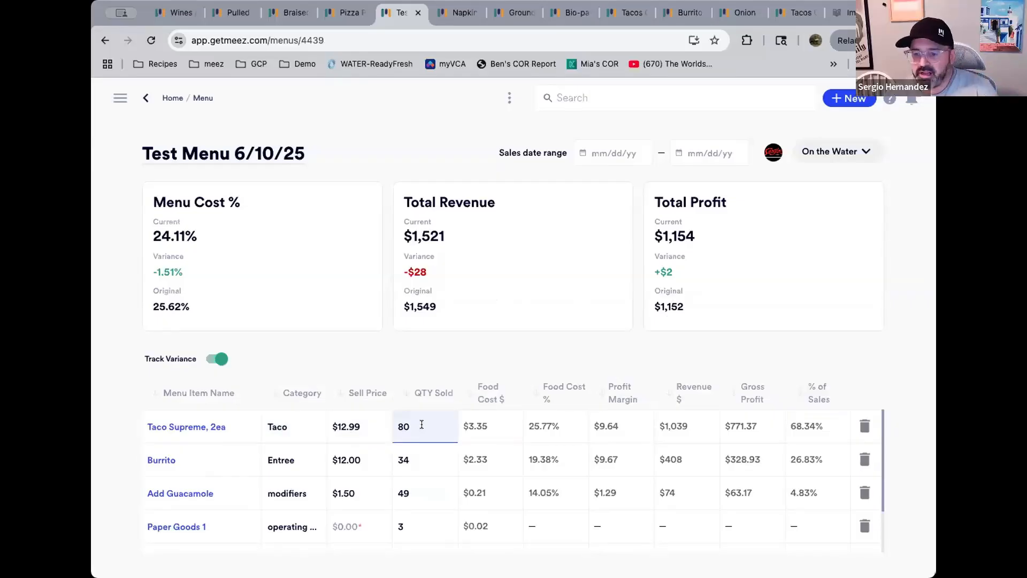
click(396, 426)
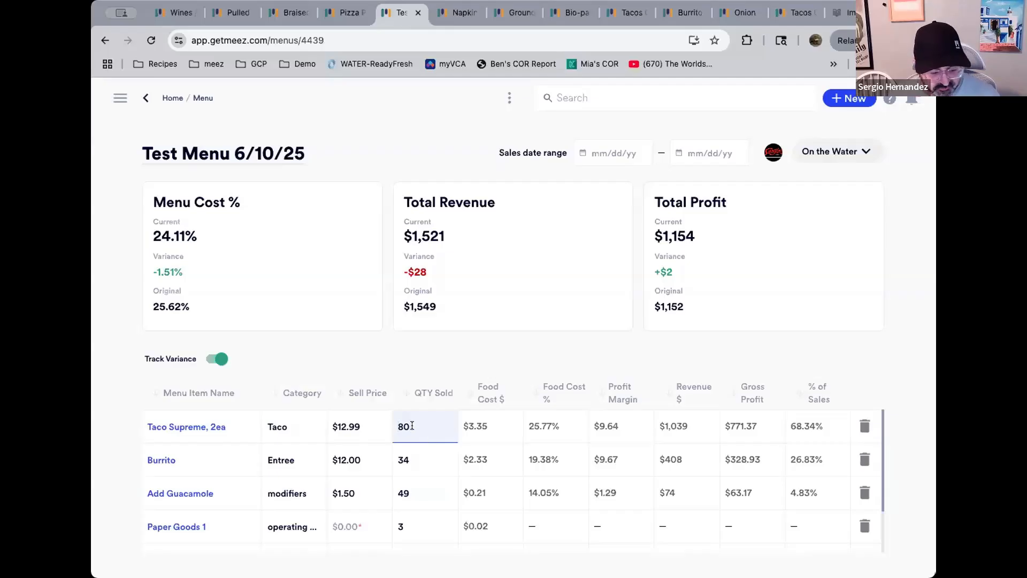
scroll(405, 426, down, 2)
scroll(405, 471, up, 2)
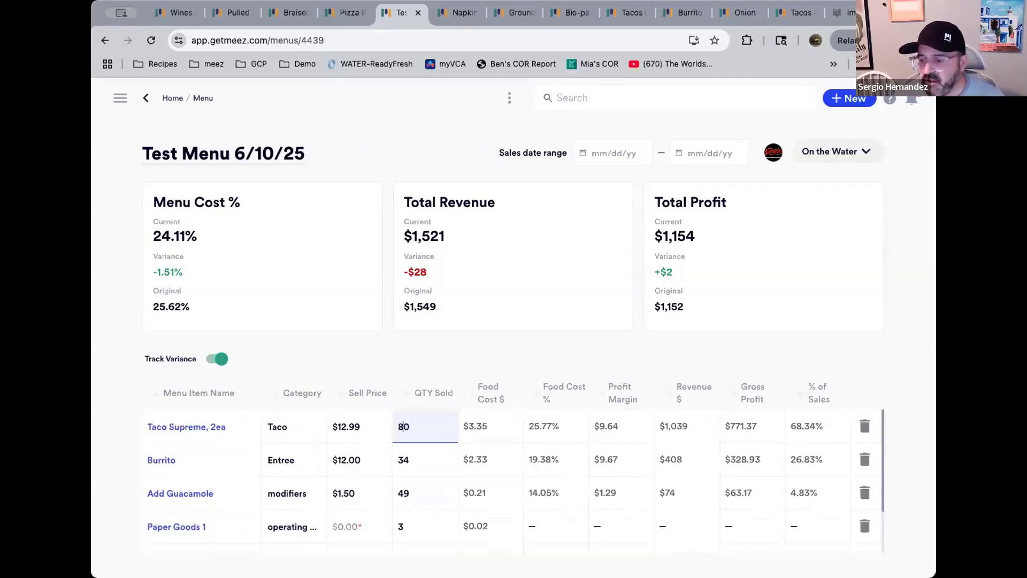
text(6)
key(Return)
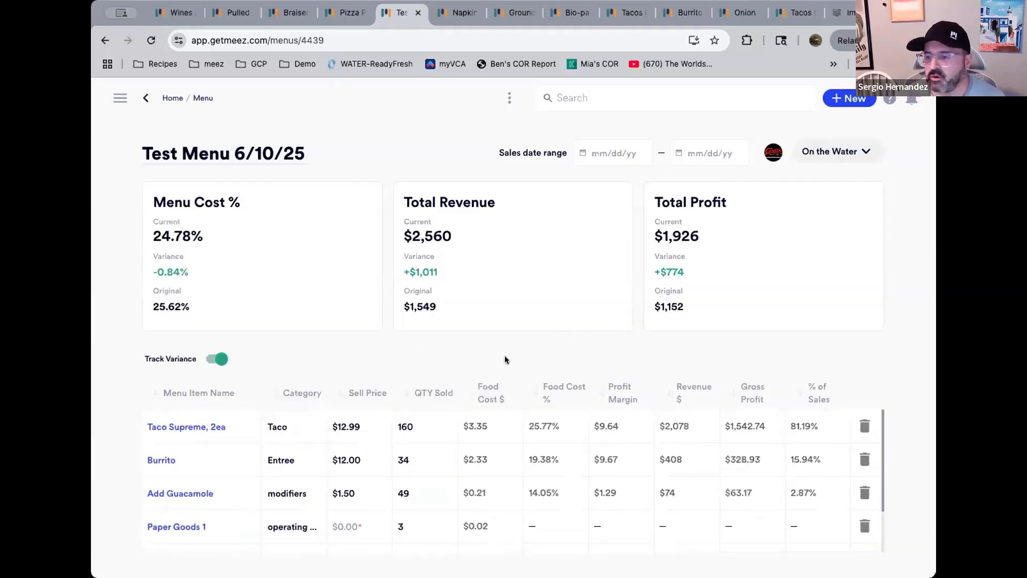
Change the Taco Supreme, 2ea quantity sold to 75
click(421, 430)
double_click(421, 427)
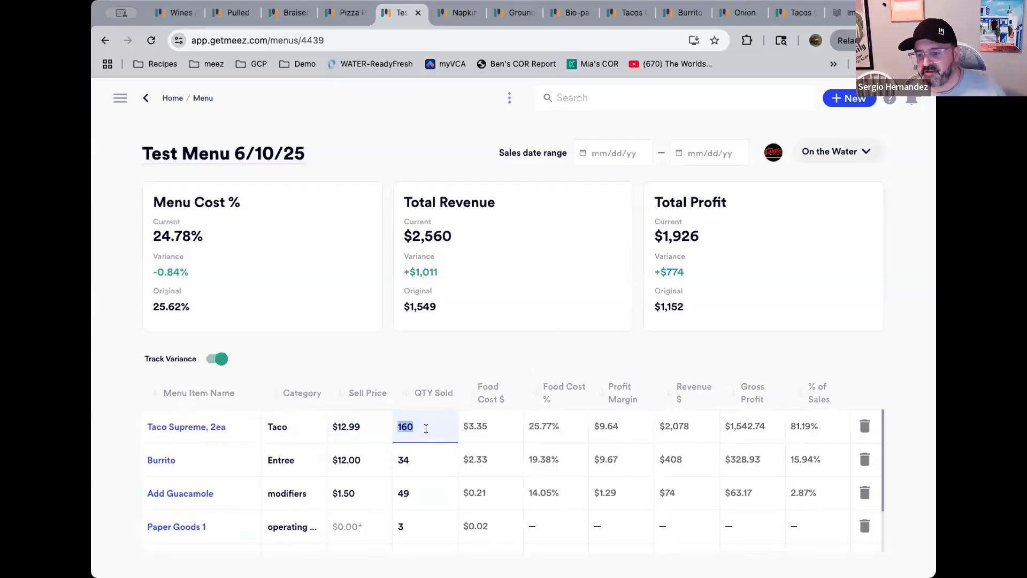
text(75)
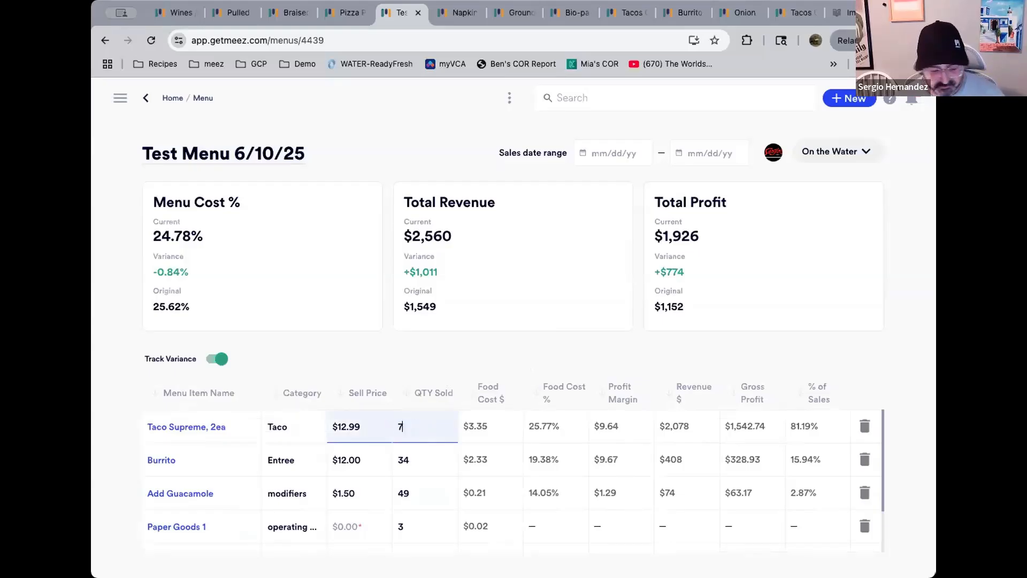
key(Return)
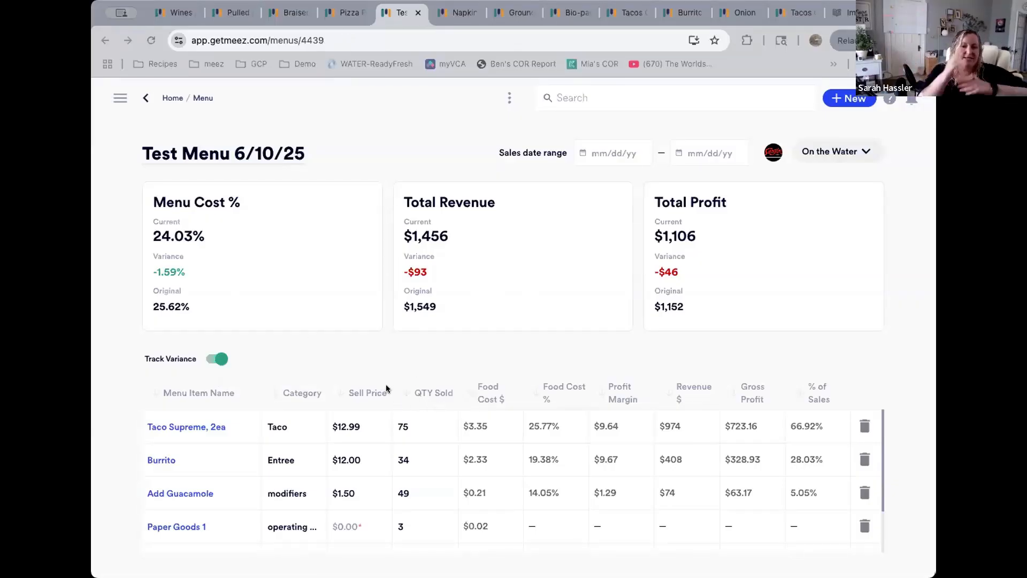
Open the Summer Menu 2025 menu and set the Guacamole amount in Side Of Guac Chips to 4 oz-wt
click(345, 16)
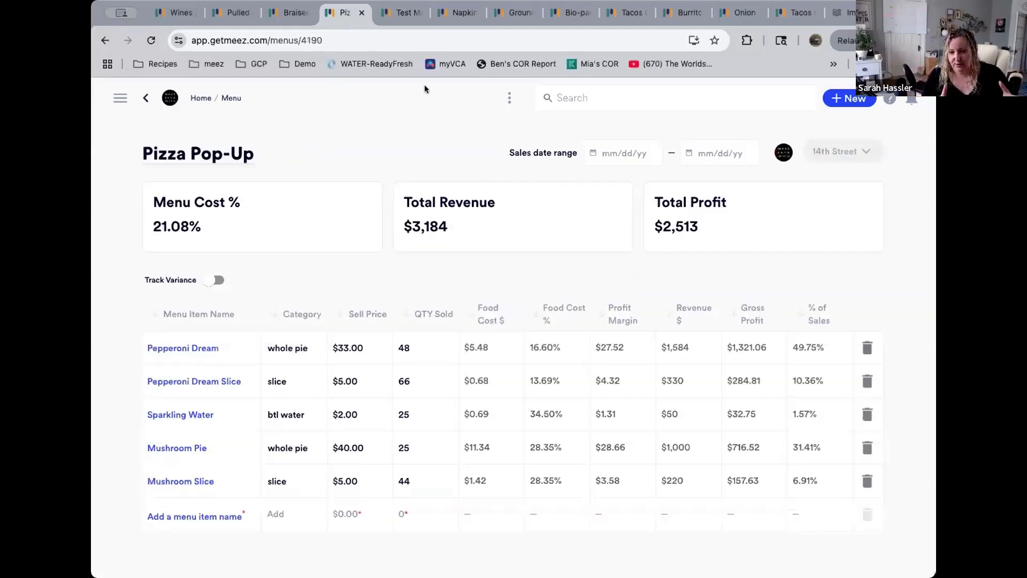
click(231, 98)
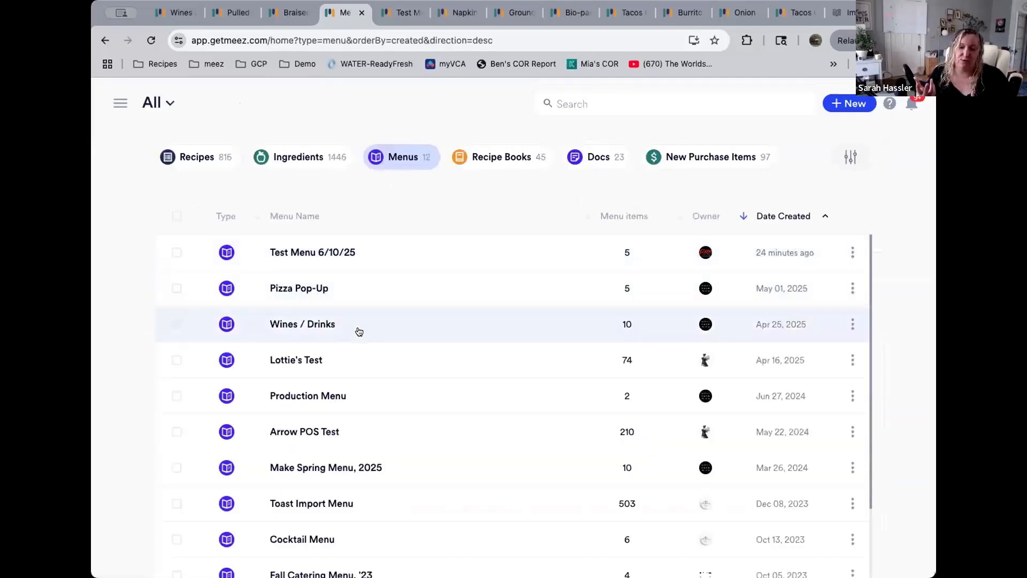
scroll(383, 383, down, 3)
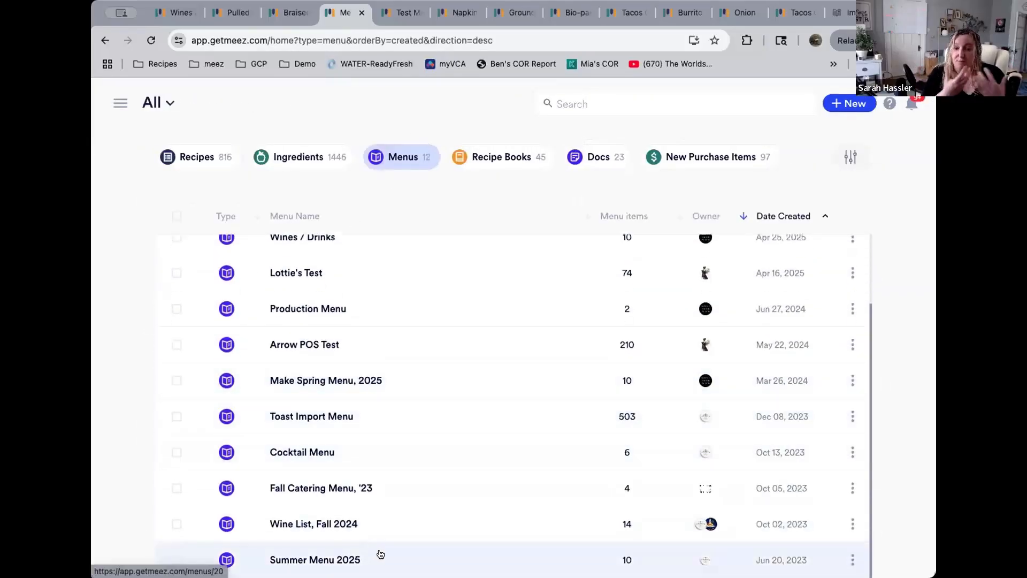
click(379, 557)
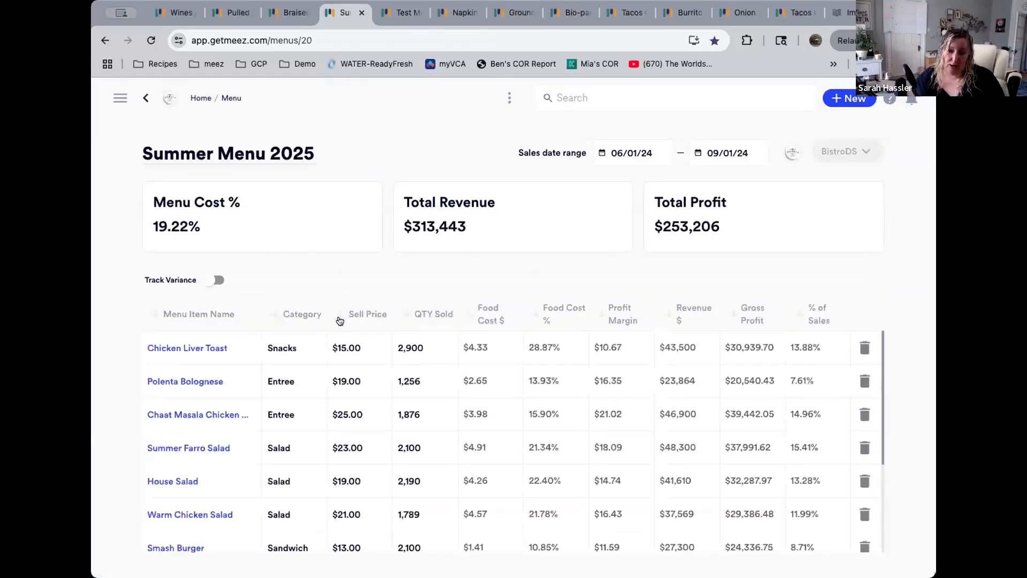
scroll(192, 360, down, 2)
scroll(193, 361, down, 3)
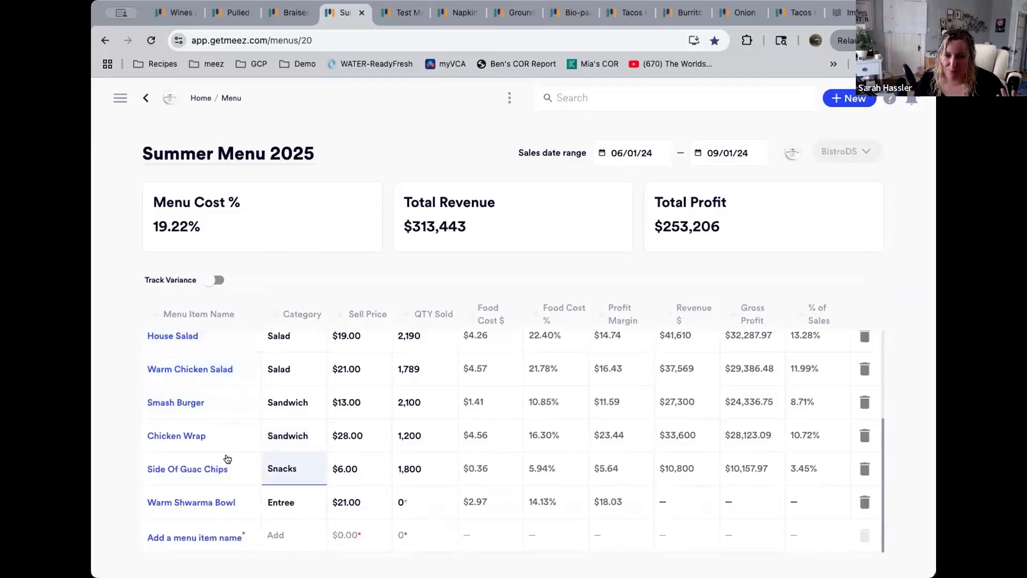
click(234, 465)
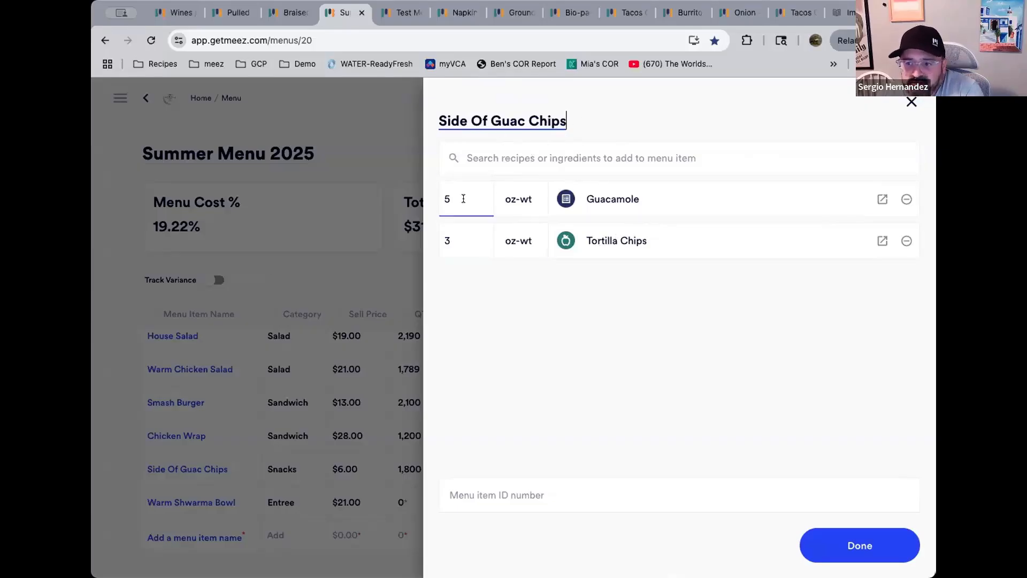
click(459, 198)
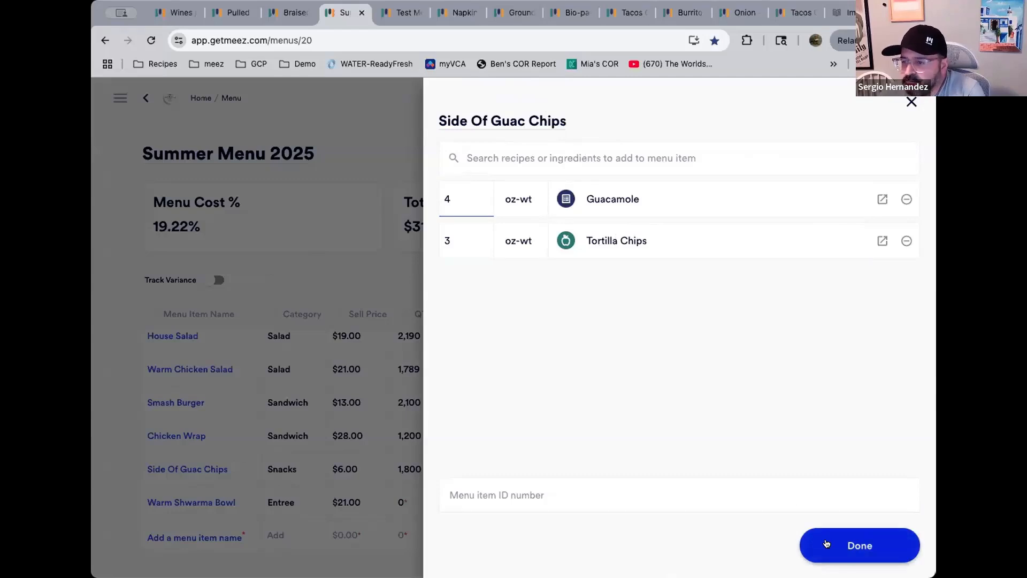
click(467, 231)
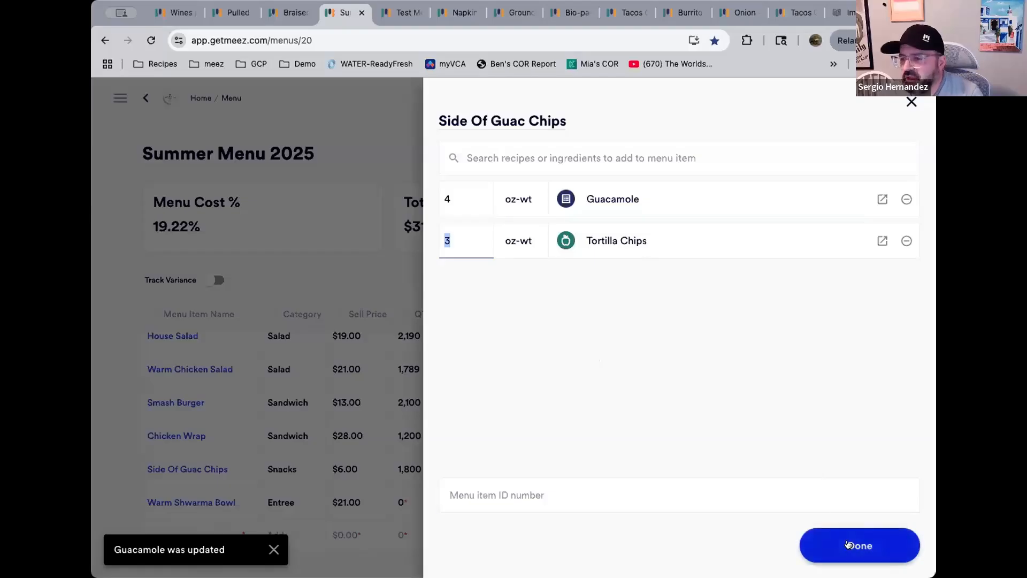
click(848, 544)
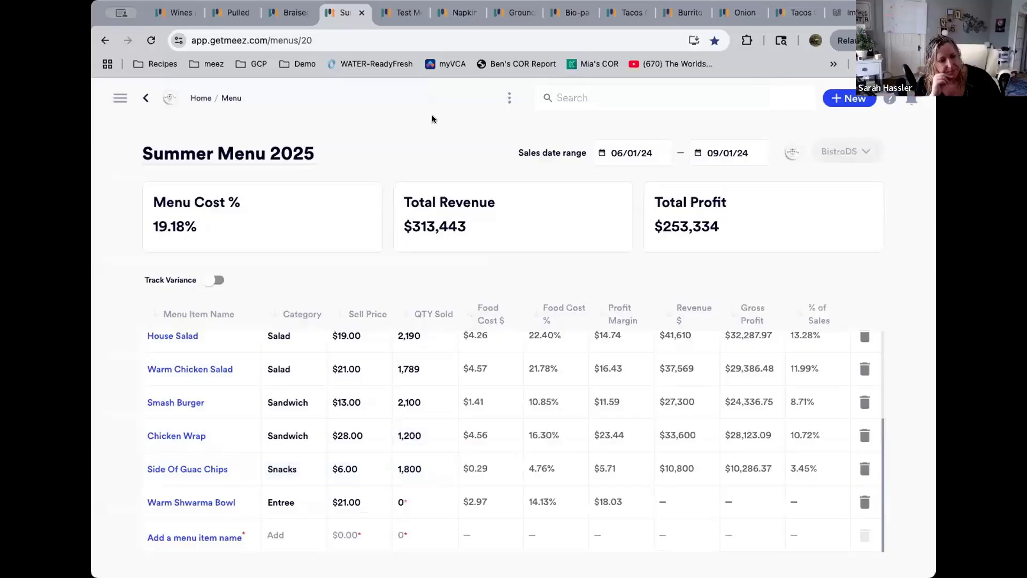
Return to the Test Menu 6/10/25 menu and turn off variance tracking
click(402, 17)
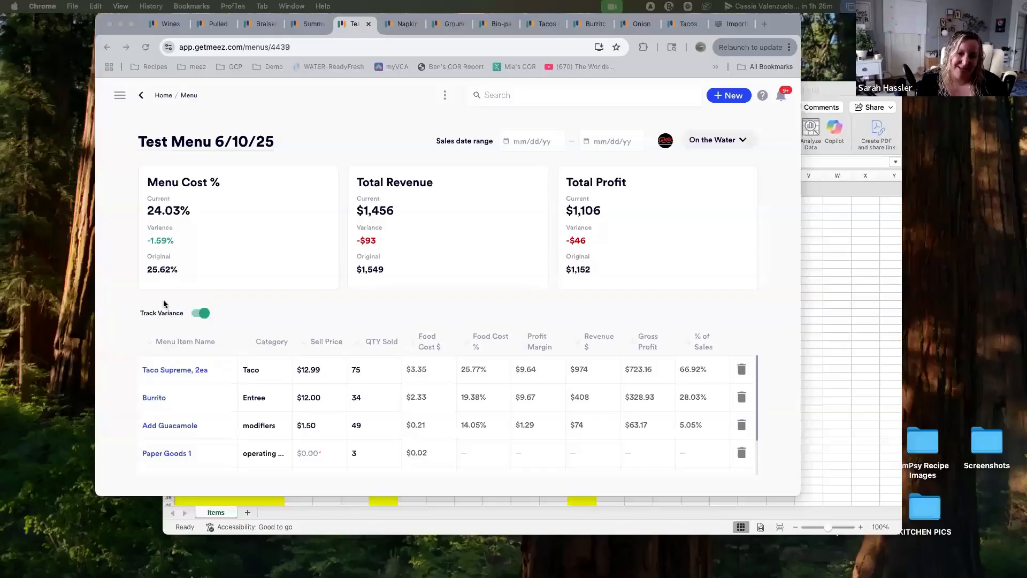
click(201, 314)
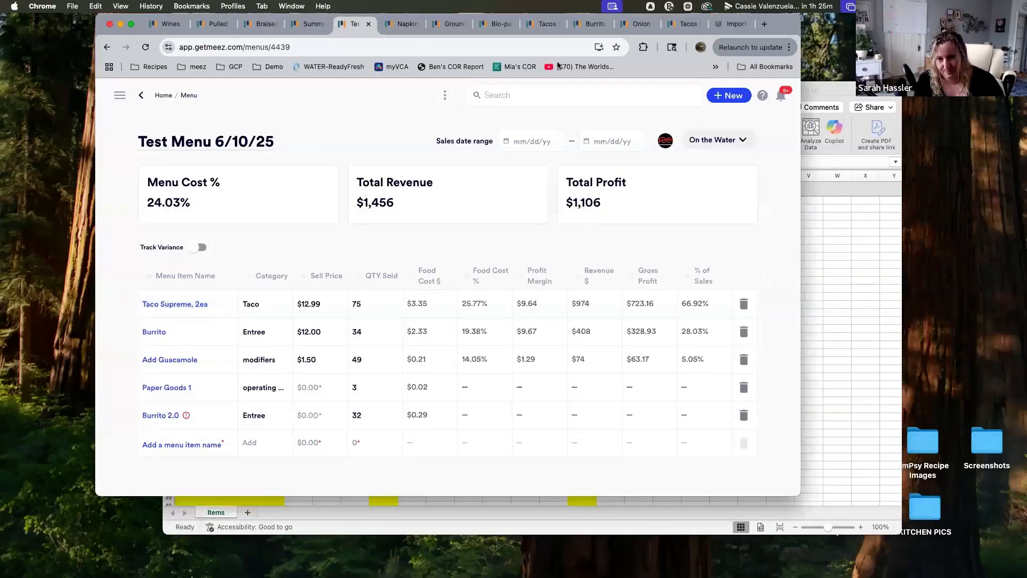
drag(780, 28, 749, 22)
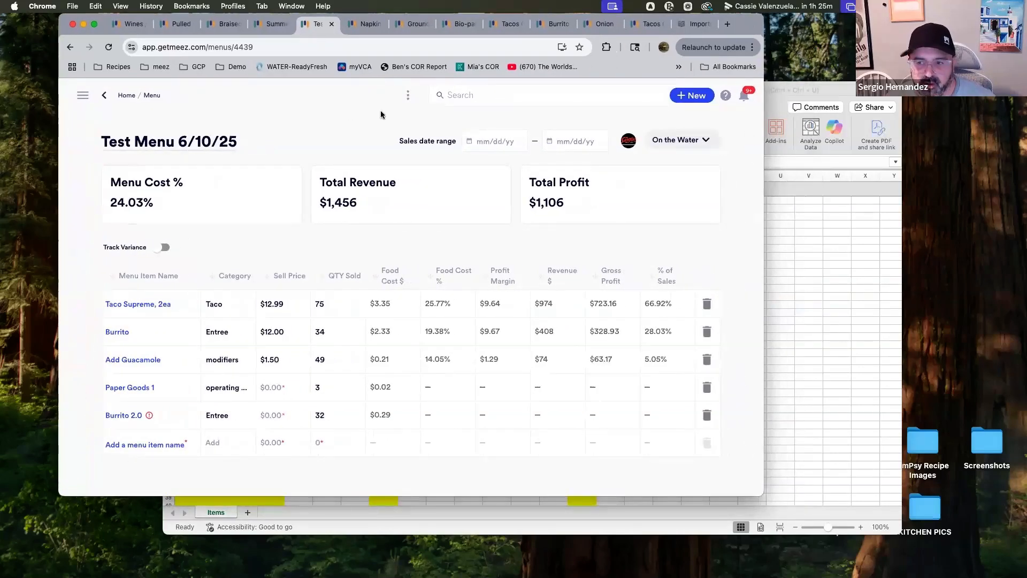
Open Analytics for Test Menu 6/10/25 and examine the menu filter and the Dogs and Stars chart
click(409, 95)
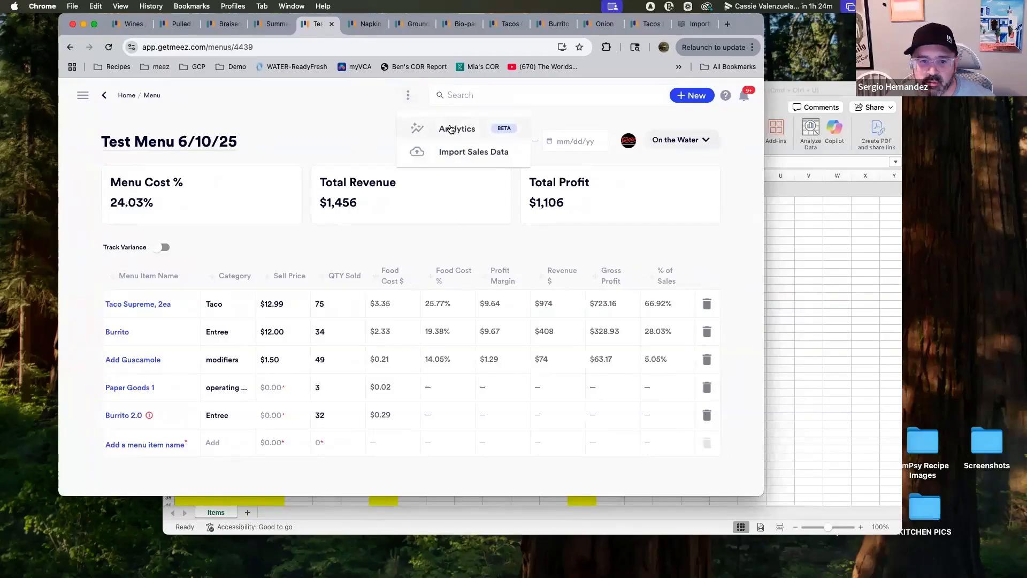
click(450, 129)
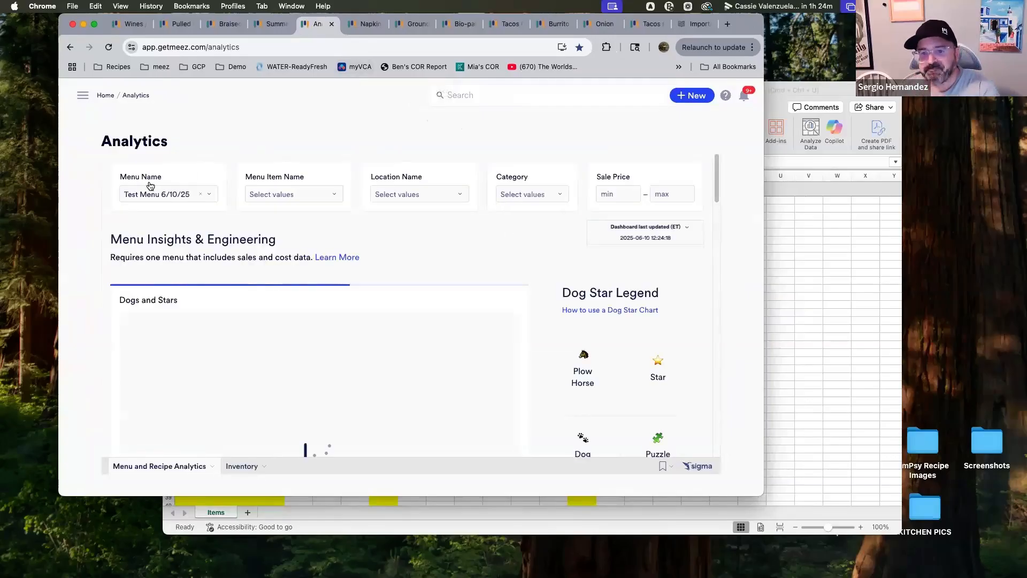
click(168, 195)
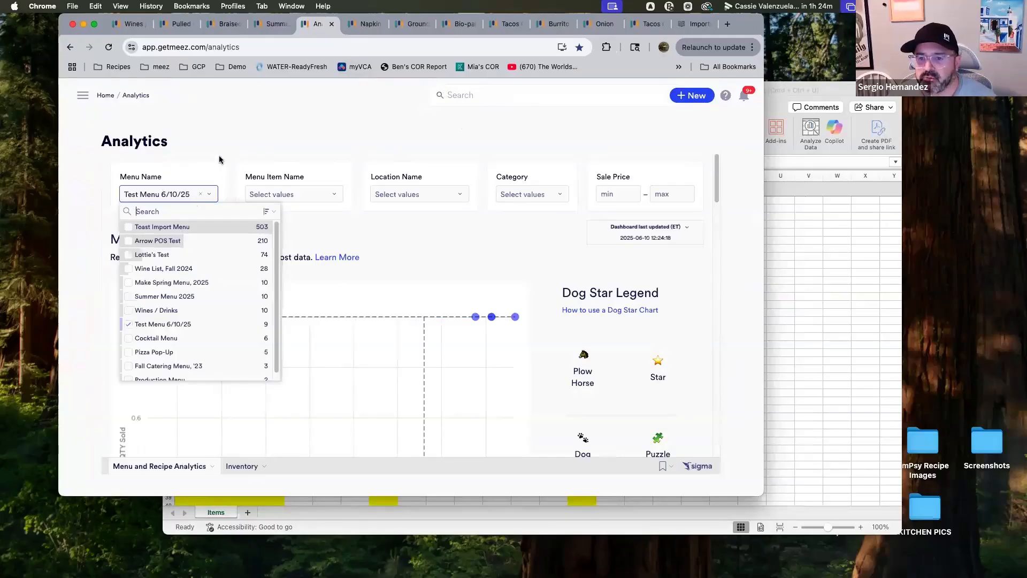
click(254, 158)
scroll(498, 369, down, 5)
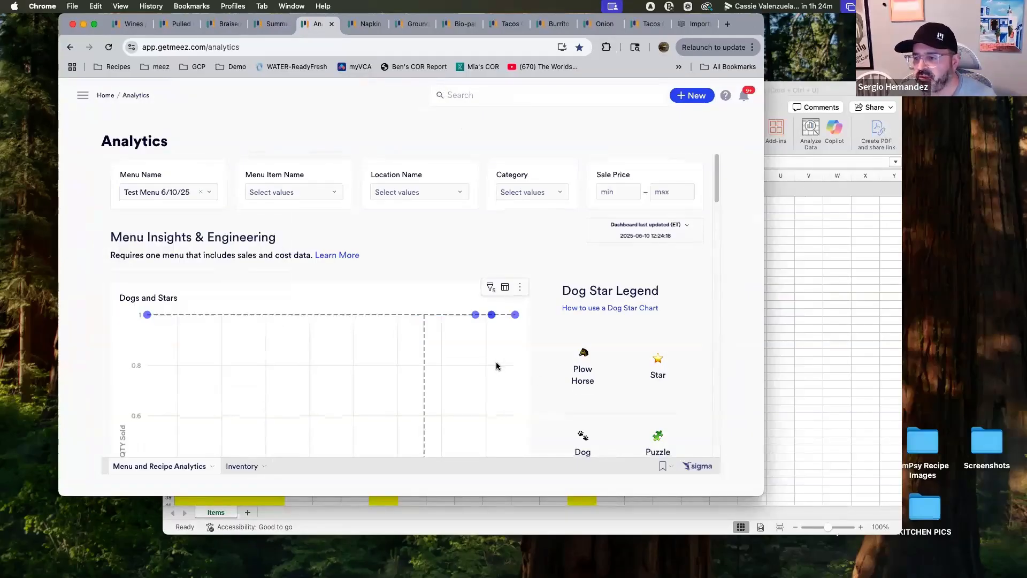
scroll(497, 368, down, 4)
scroll(499, 363, up, 8)
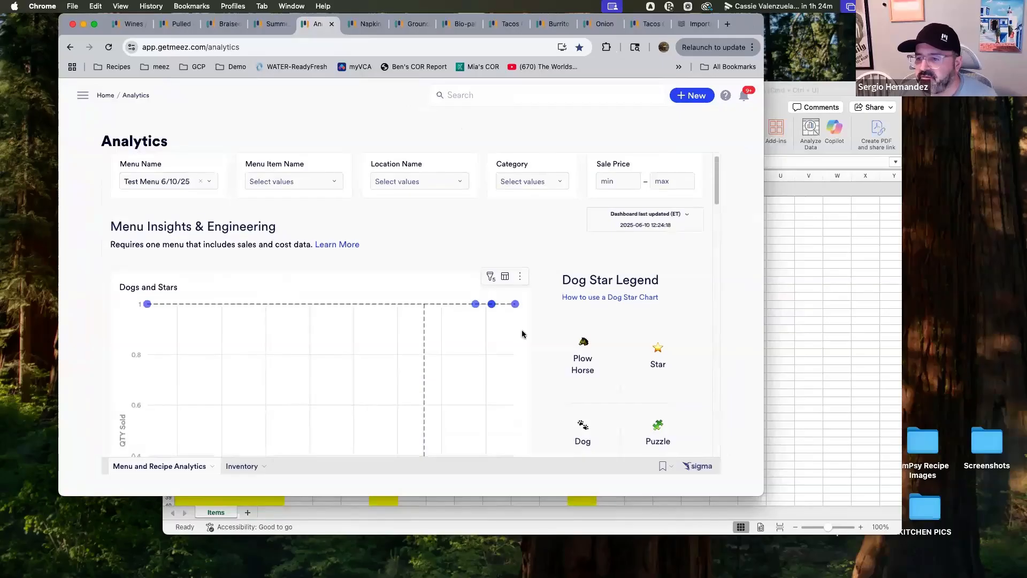
scroll(522, 335, down, 1)
scroll(527, 339, down, 2)
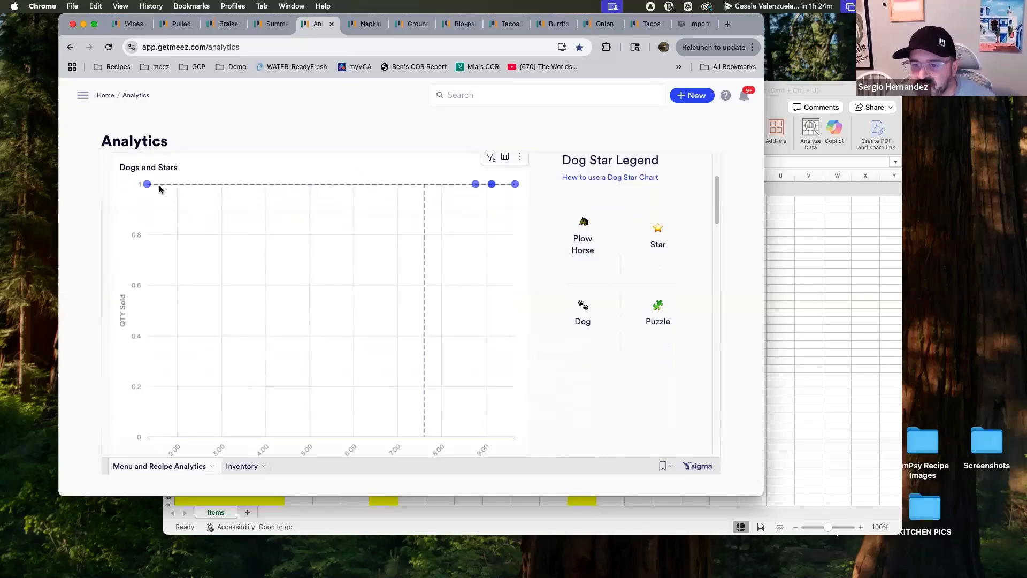
click(274, 29)
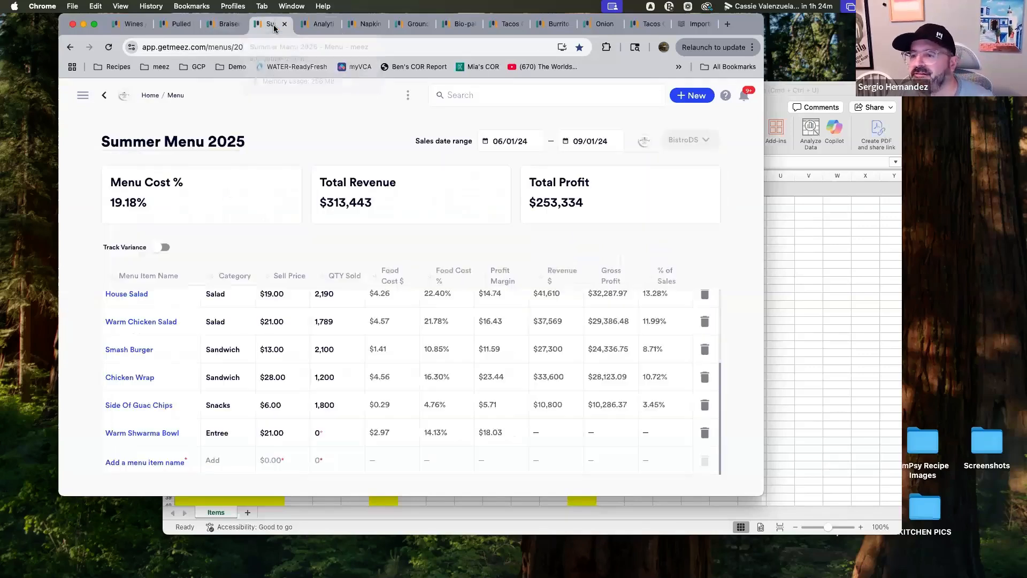
click(320, 24)
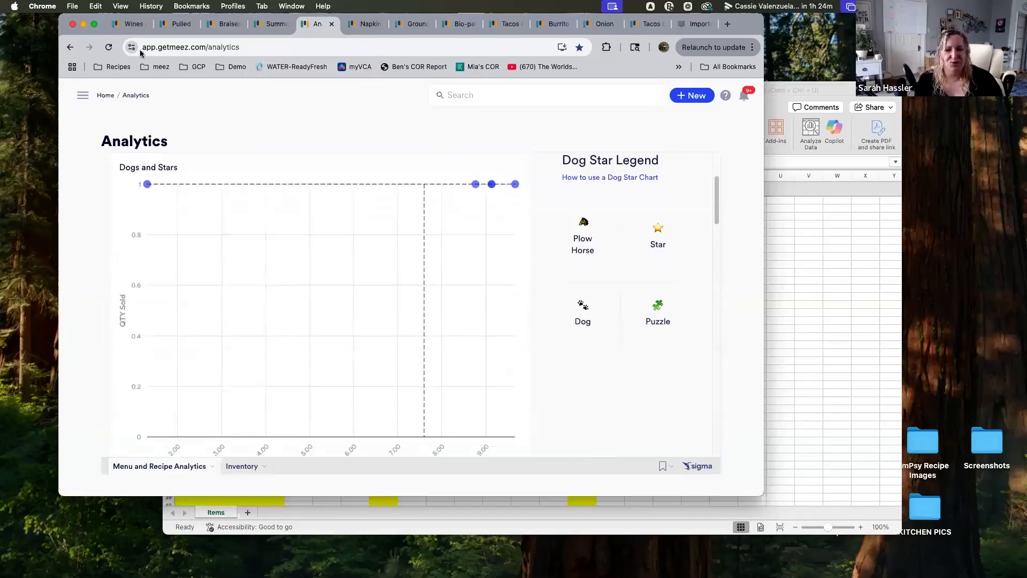
Open Analytics for the Summer Menu 2025 menu
click(108, 47)
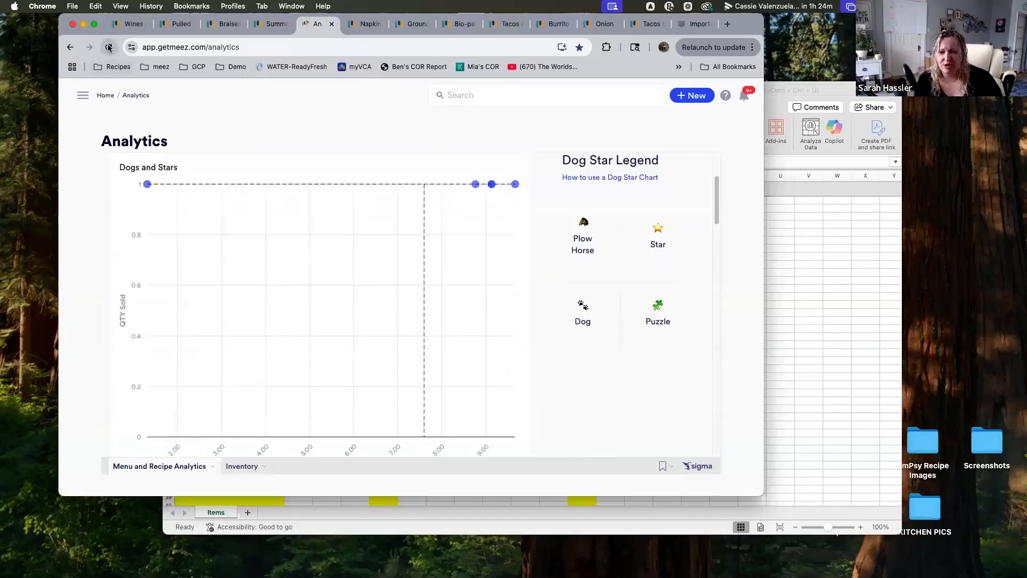
click(272, 24)
click(407, 95)
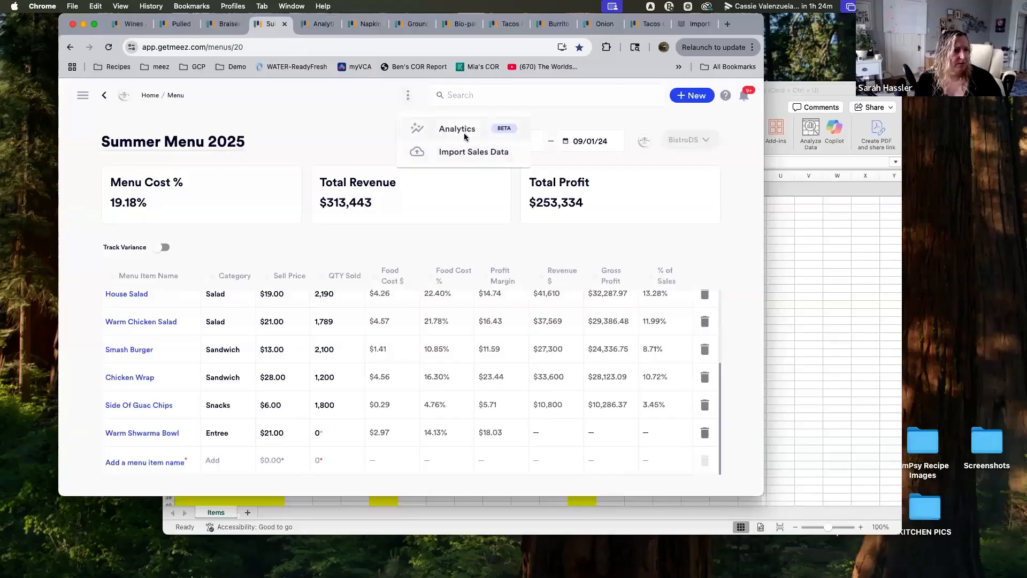
click(464, 137)
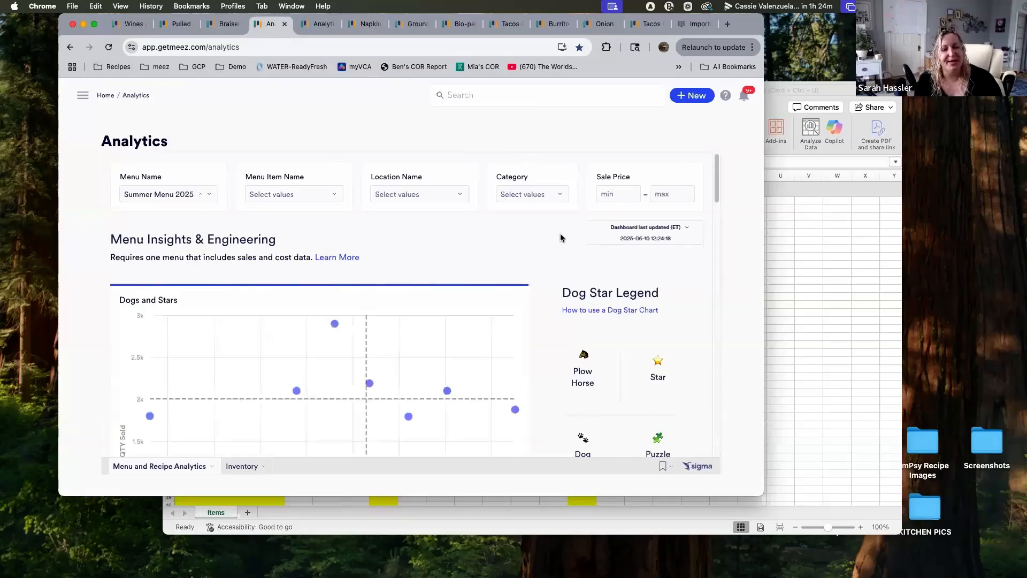
scroll(547, 246, down, 3)
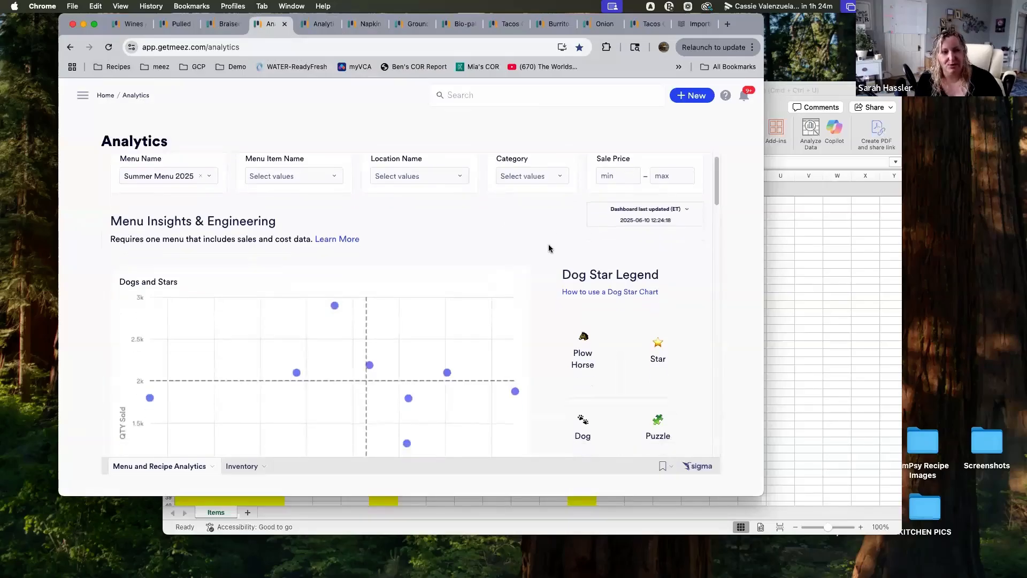
scroll(486, 172, up, 3)
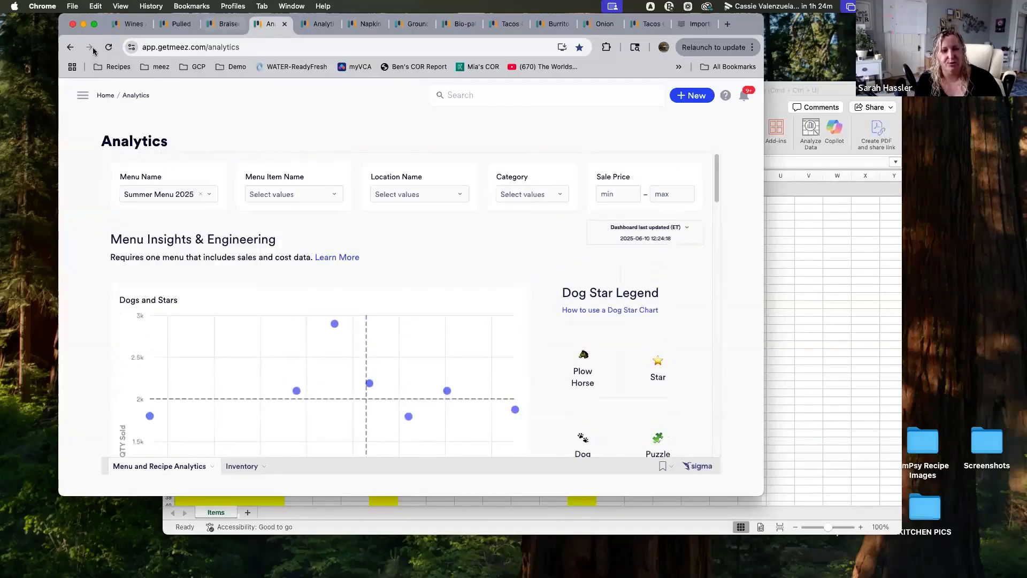
click(70, 49)
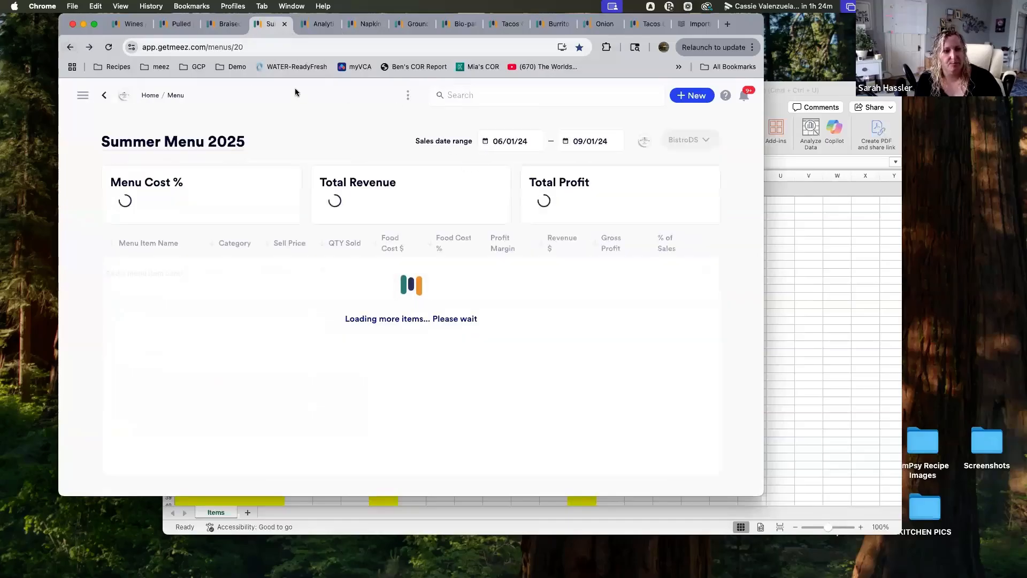
click(409, 96)
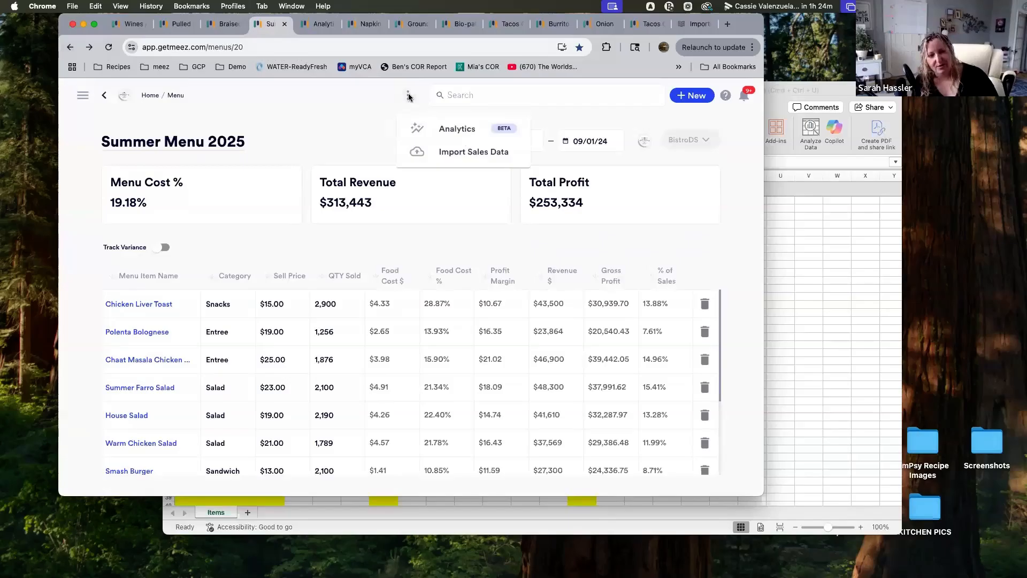
click(448, 129)
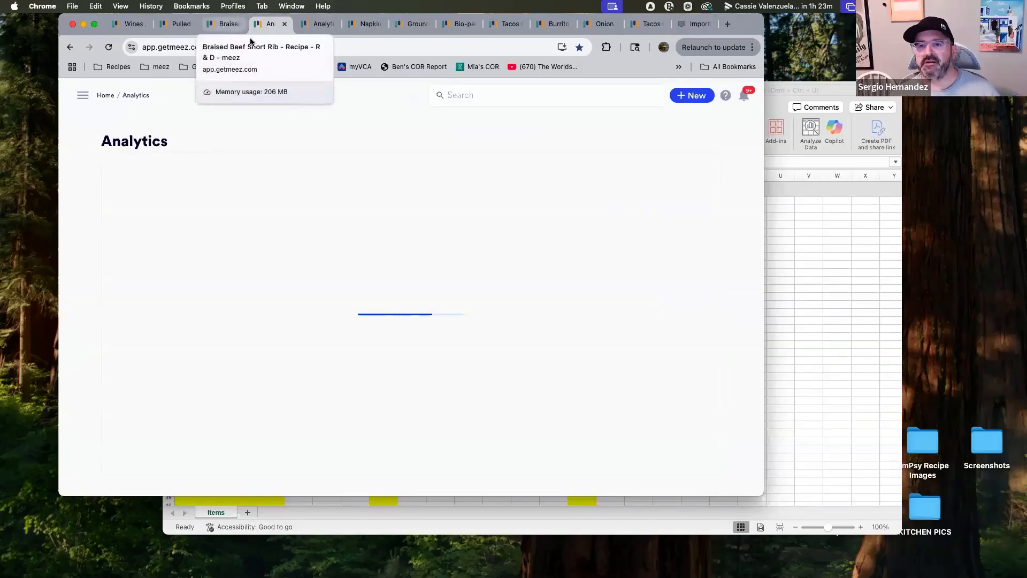
click(83, 95)
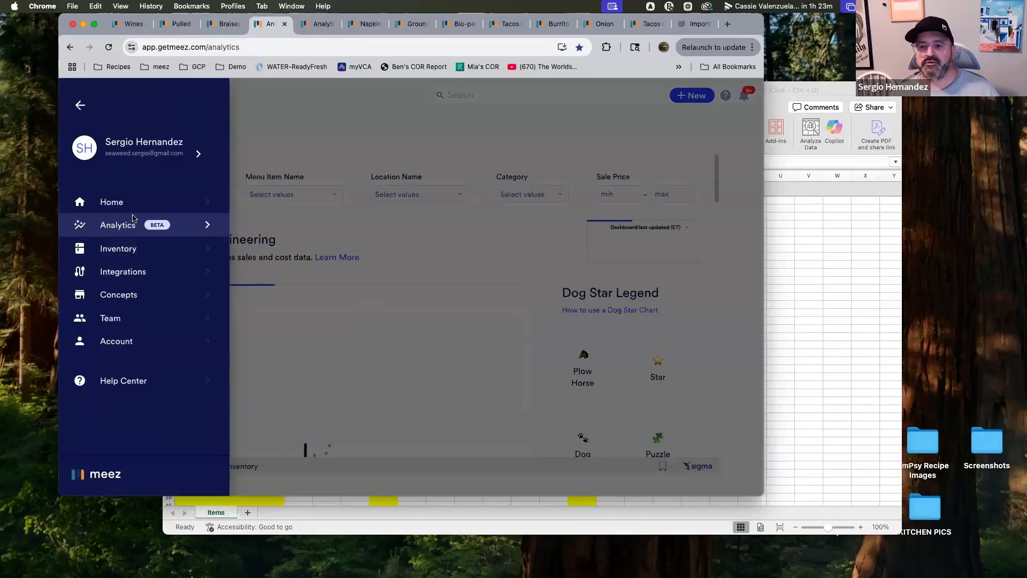
click(284, 111)
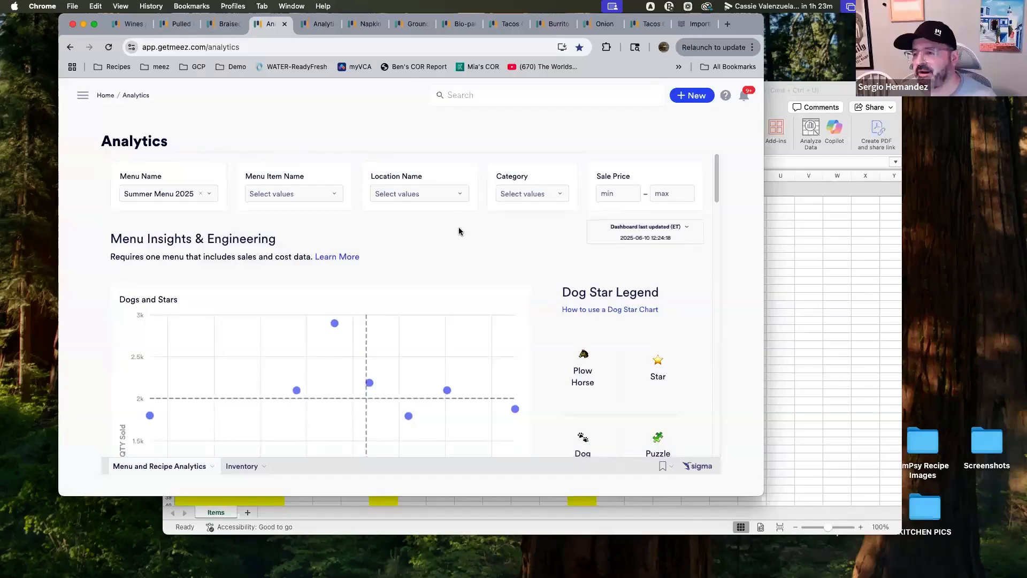
Inspect the item details of the points on the Dogs and Stars chart for Summer Menu 2025
scroll(461, 238, down, 2)
scroll(463, 252, down, 3)
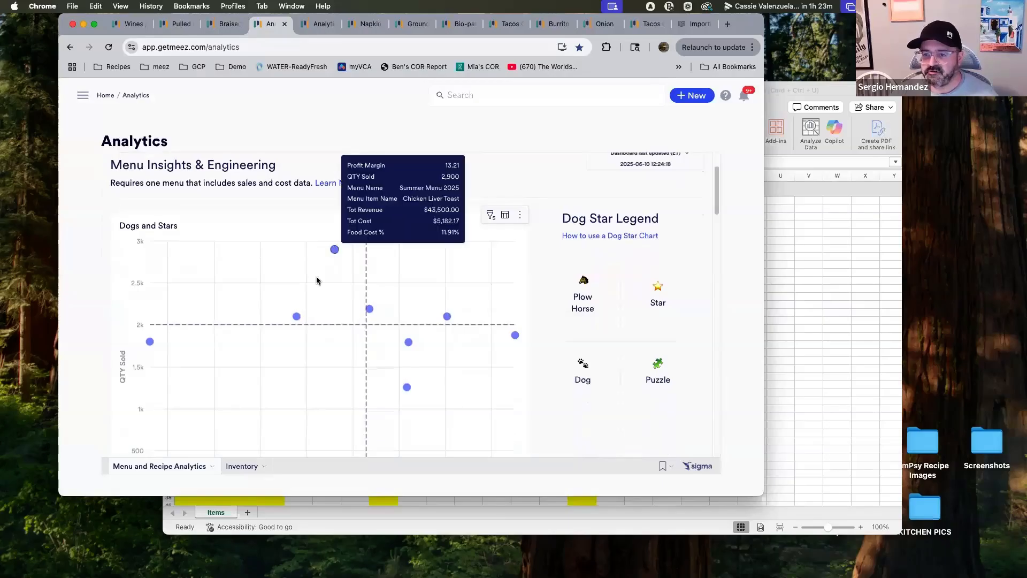
mouse_move(298, 316)
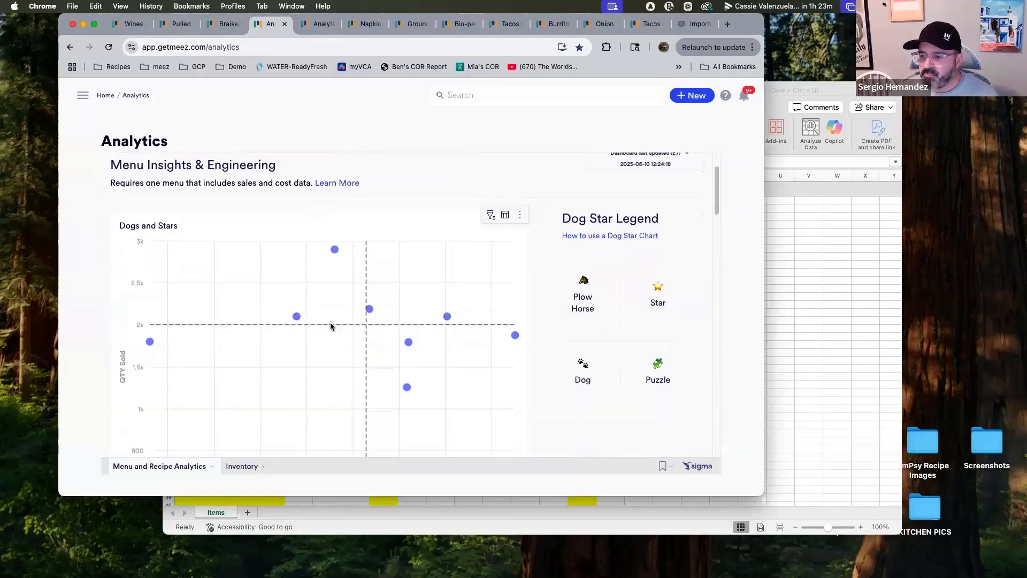
mouse_move(335, 250)
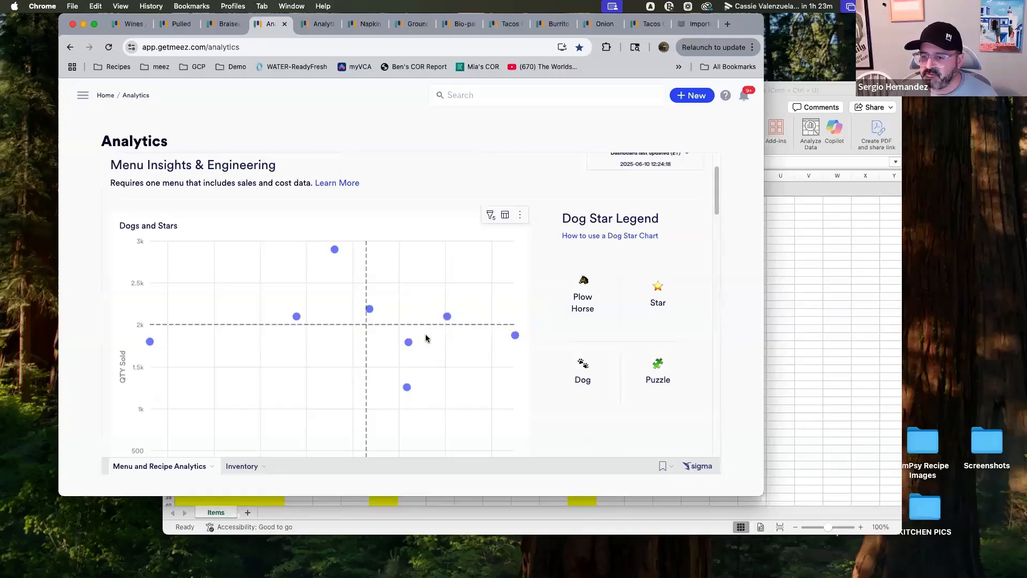
mouse_move(150, 343)
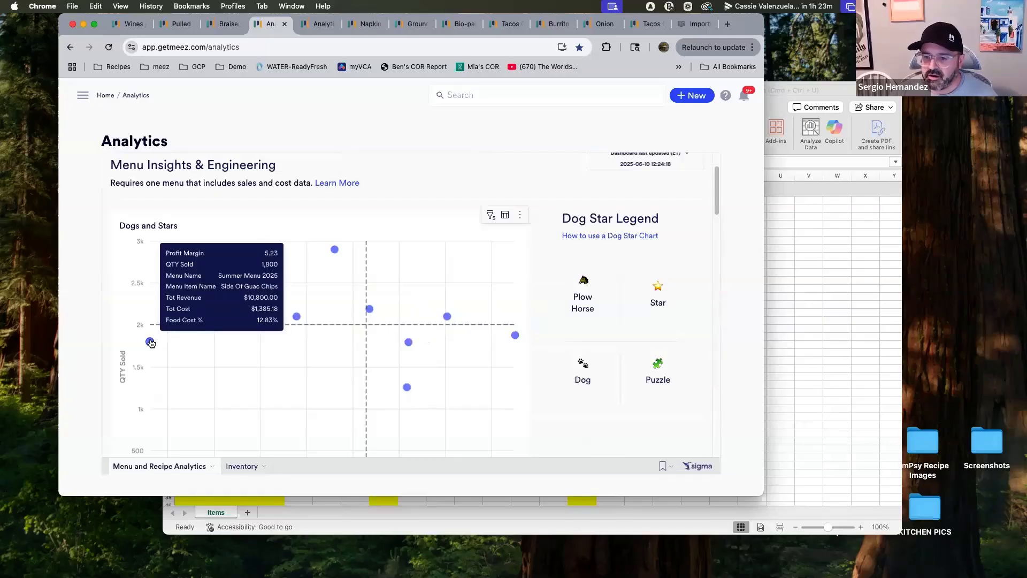
scroll(316, 379, down, 5)
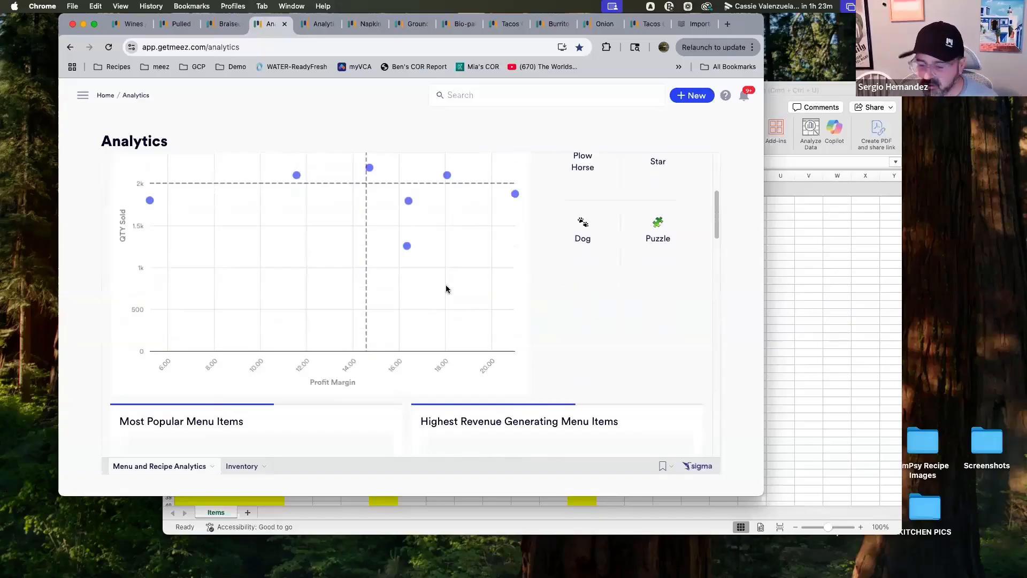
scroll(244, 249, up, 1)
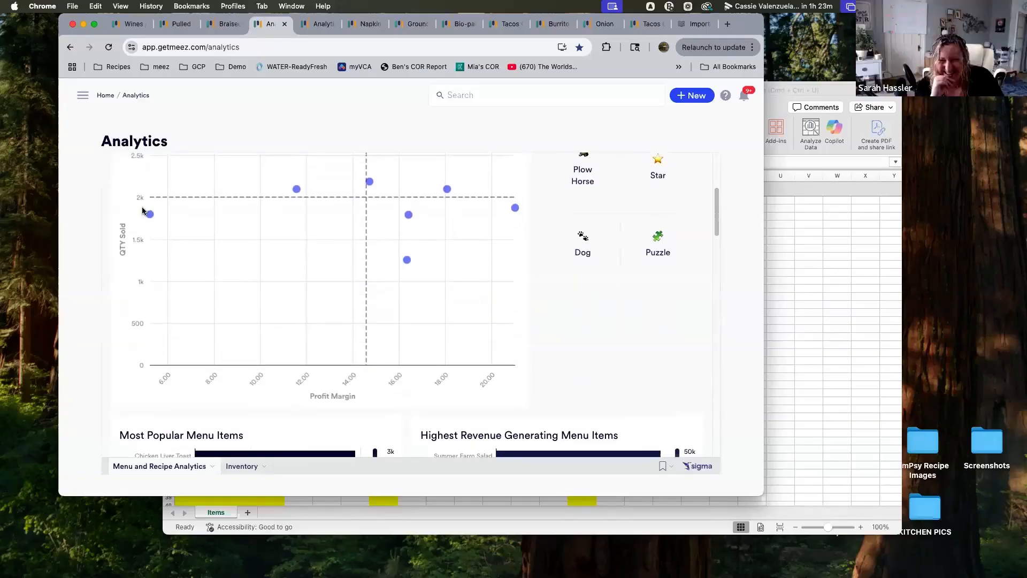
mouse_move(149, 215)
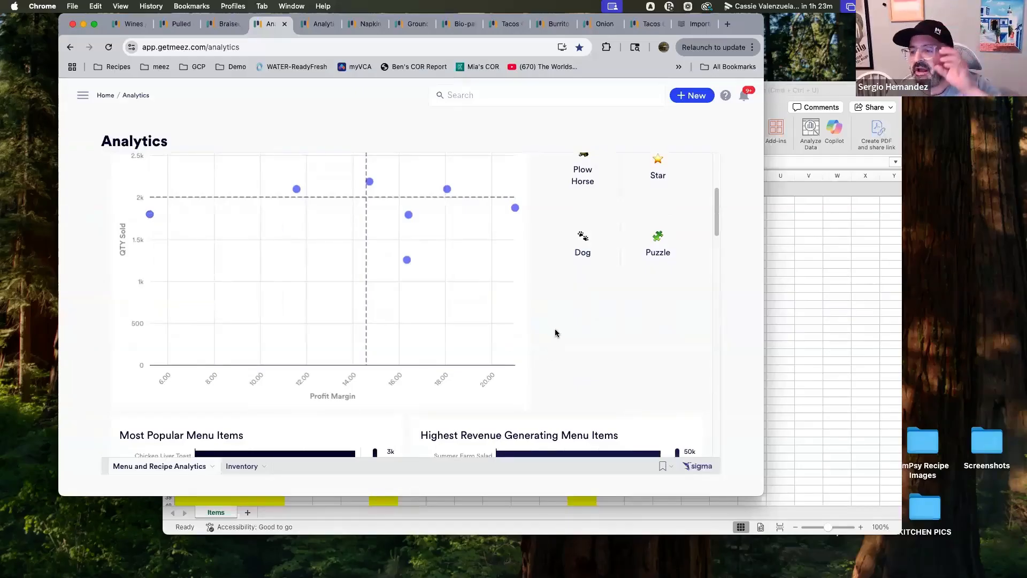
scroll(661, 342, up, 2)
scroll(662, 342, up, 3)
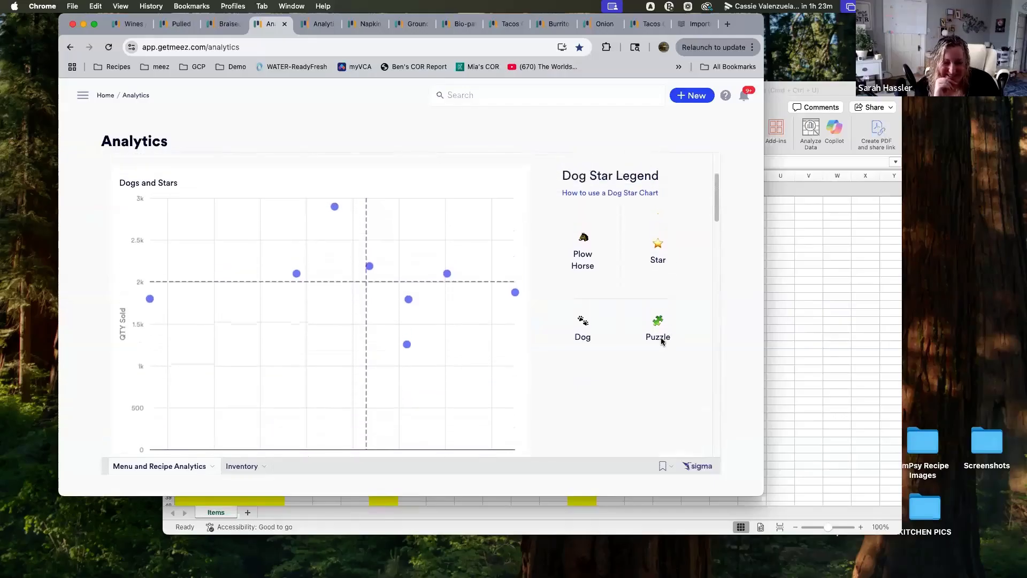
scroll(661, 341, up, 2)
scroll(661, 338, down, 1)
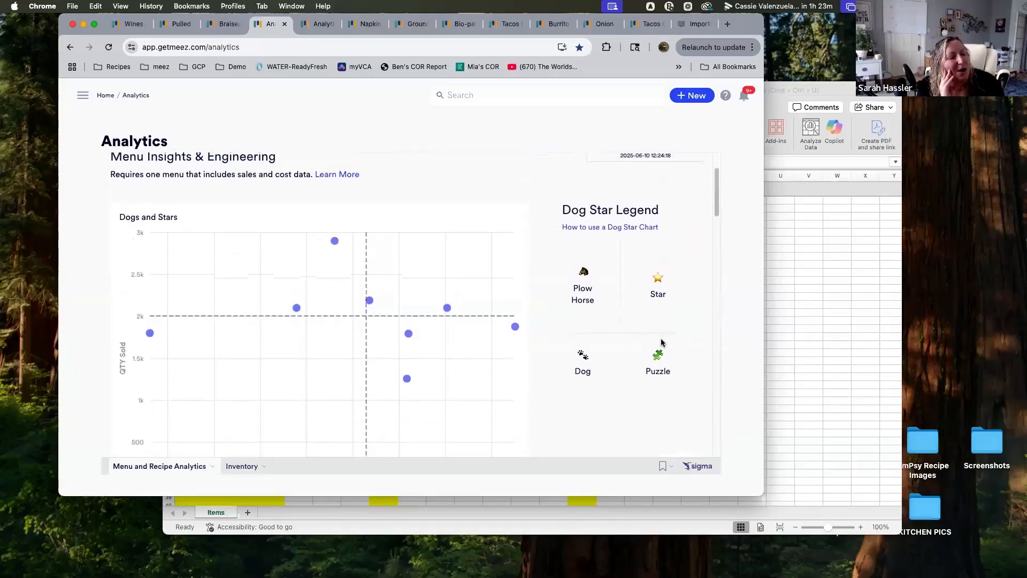
scroll(661, 338, up, 2)
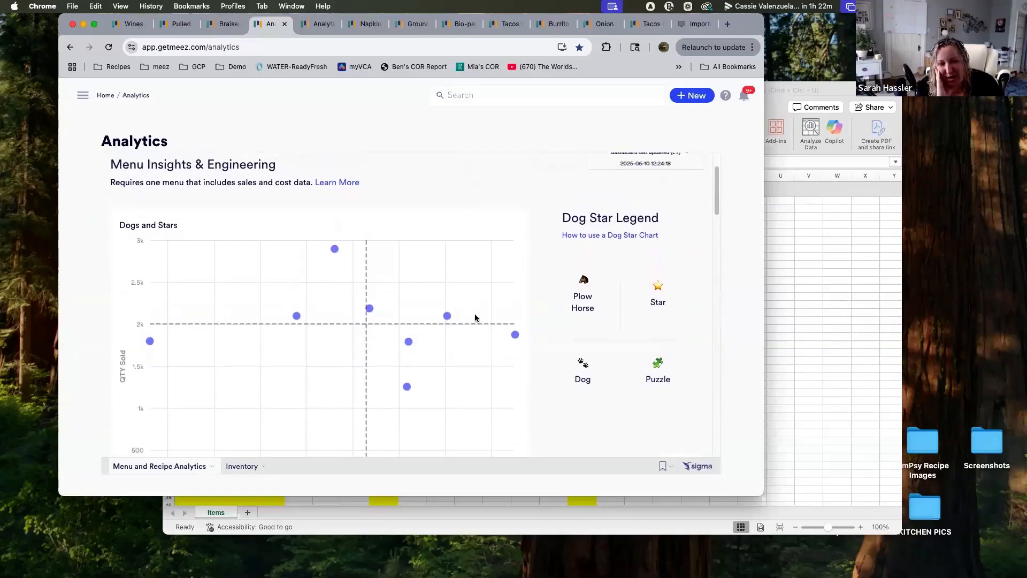
scroll(477, 319, down, 3)
scroll(490, 321, up, 3)
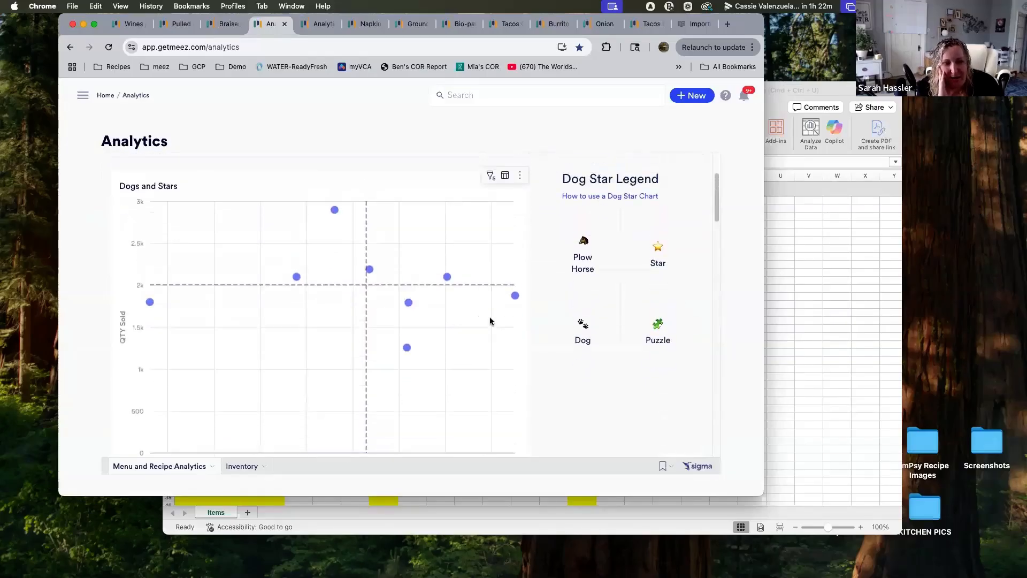
scroll(522, 318, down, 10)
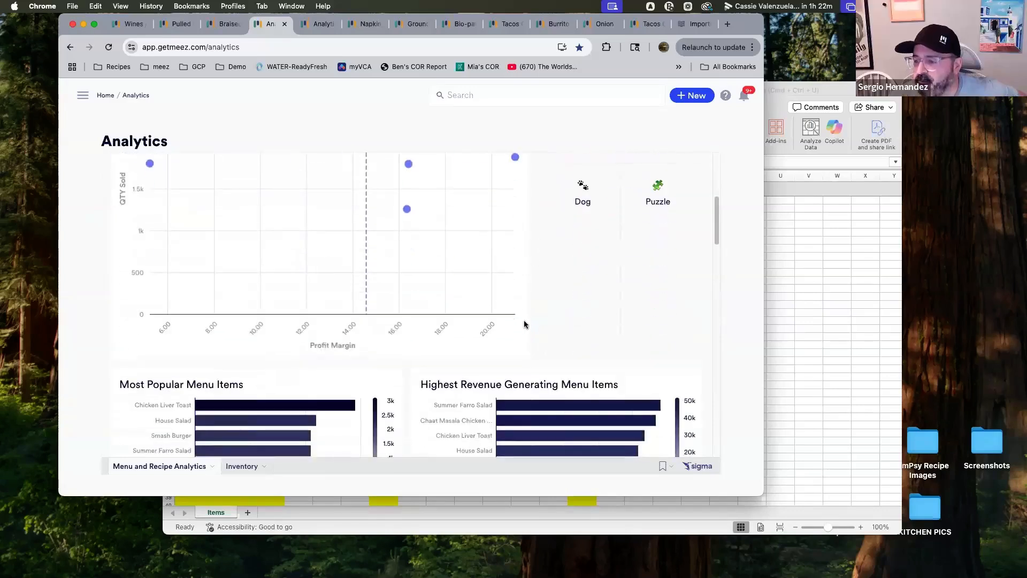
scroll(587, 308, down, 2)
scroll(587, 300, up, 10)
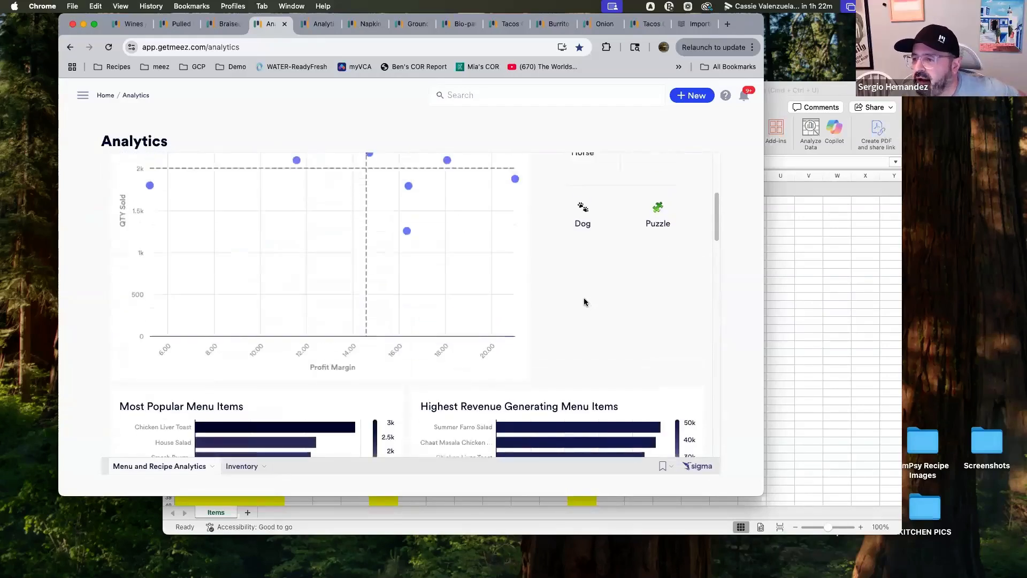
scroll(568, 270, up, 2)
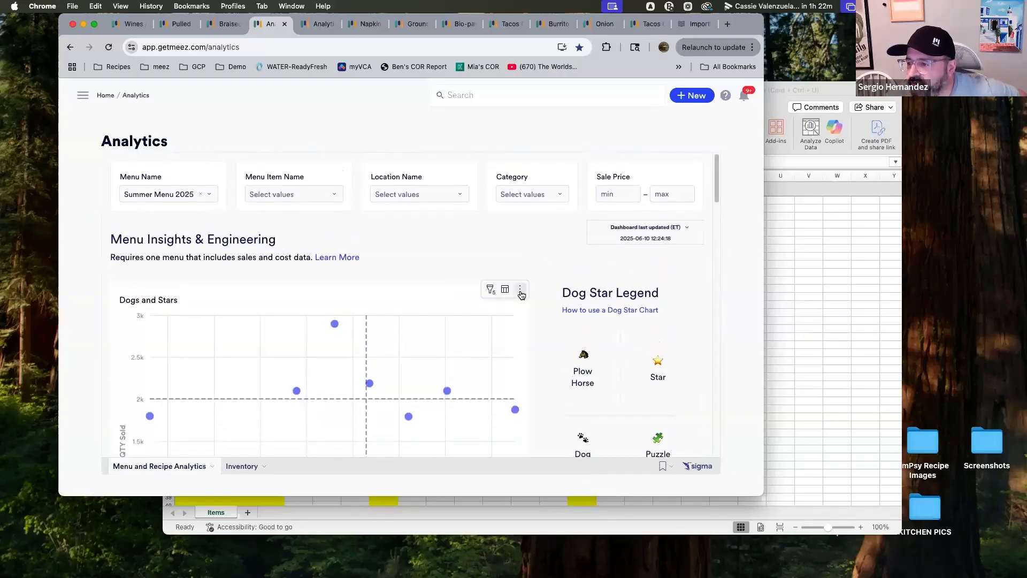
Export the Dogs and Stars chart's underlying data as an Excel file named Dogs and Stars in Downloads
click(520, 288)
mouse_move(485, 358)
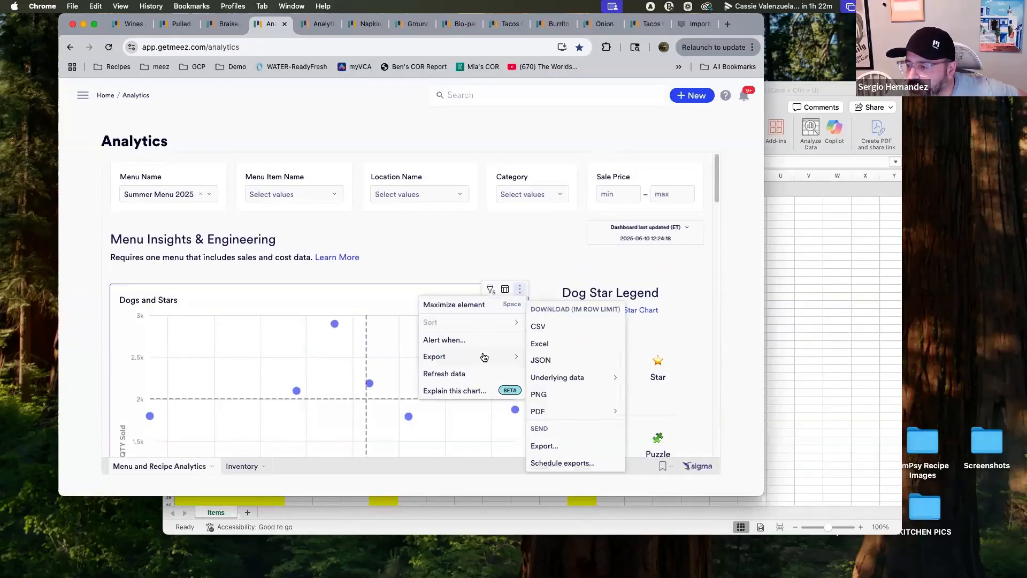
mouse_move(561, 378)
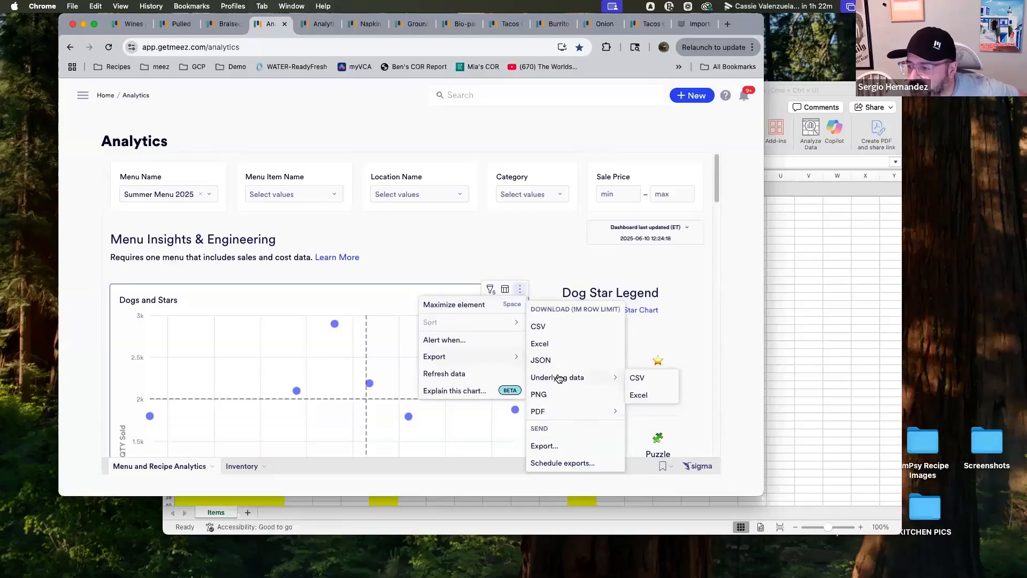
click(640, 396)
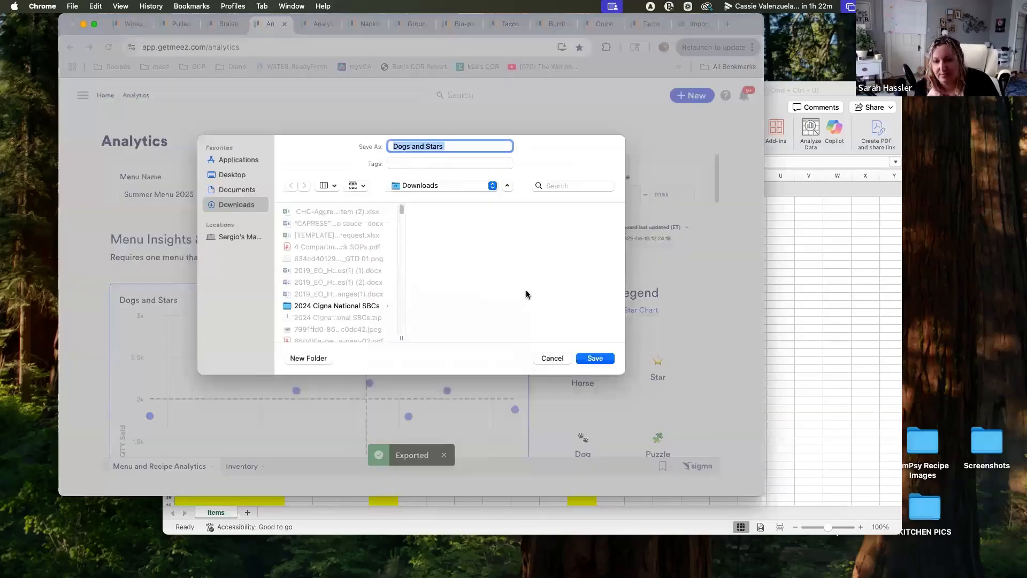
click(604, 359)
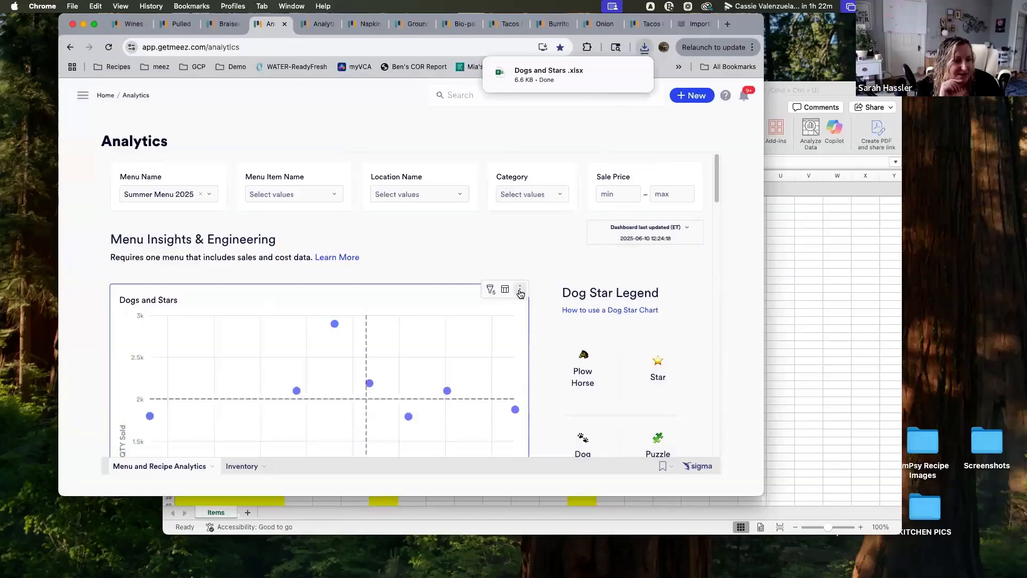
click(520, 292)
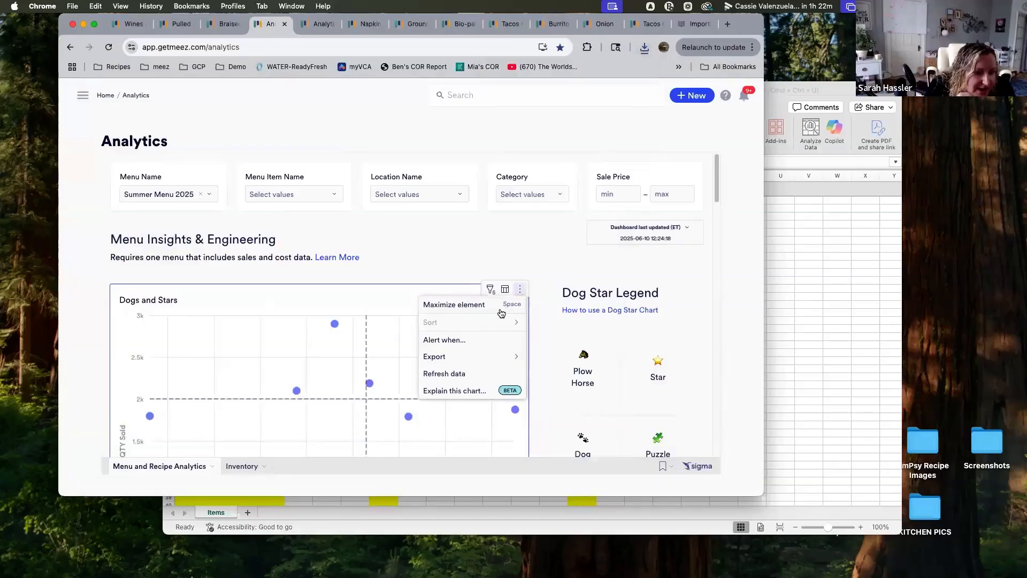
mouse_move(501, 363)
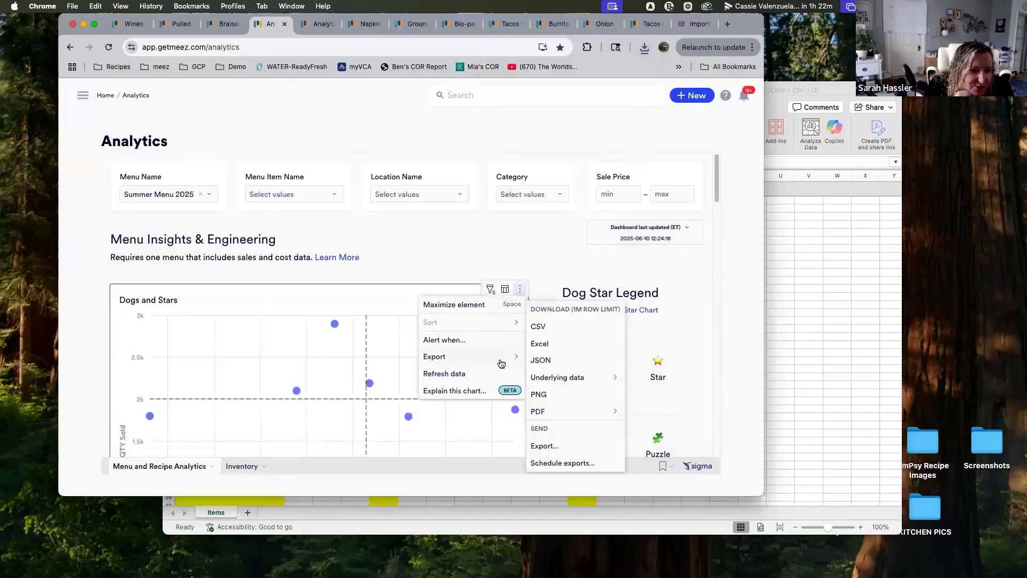
mouse_move(553, 373)
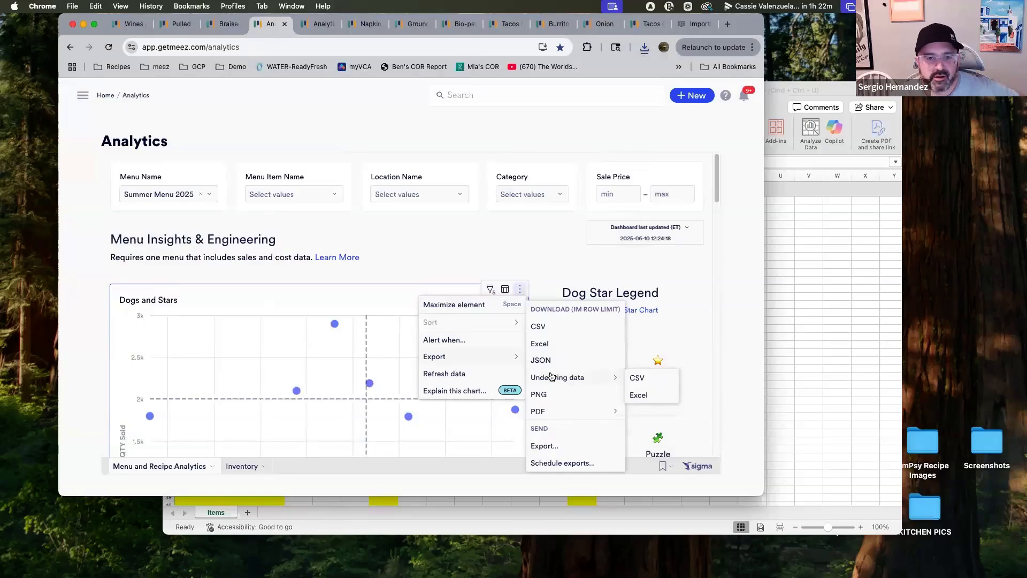
click(657, 394)
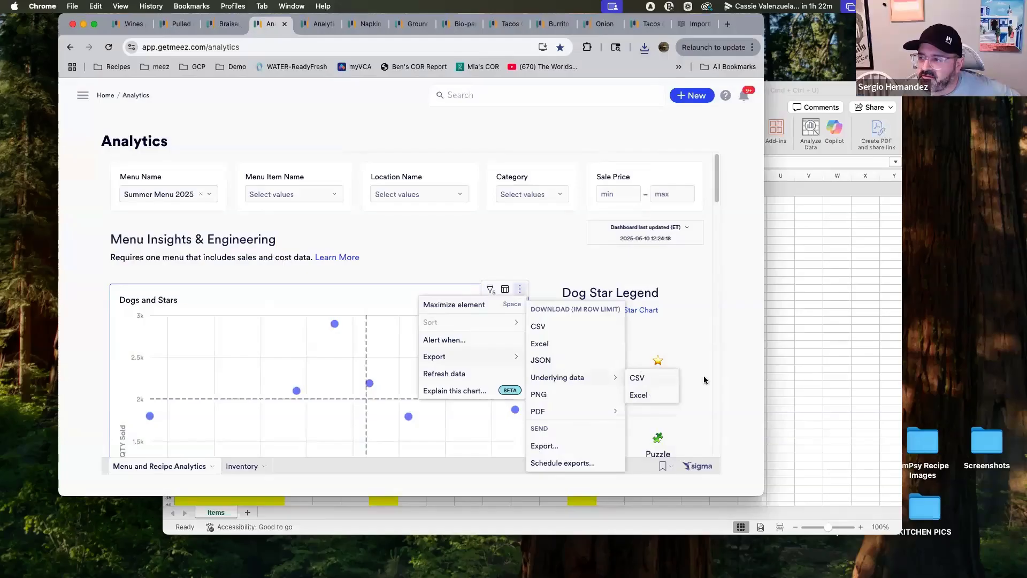
Open the downloaded Dogs and Stars.xlsx file in Excel
click(645, 49)
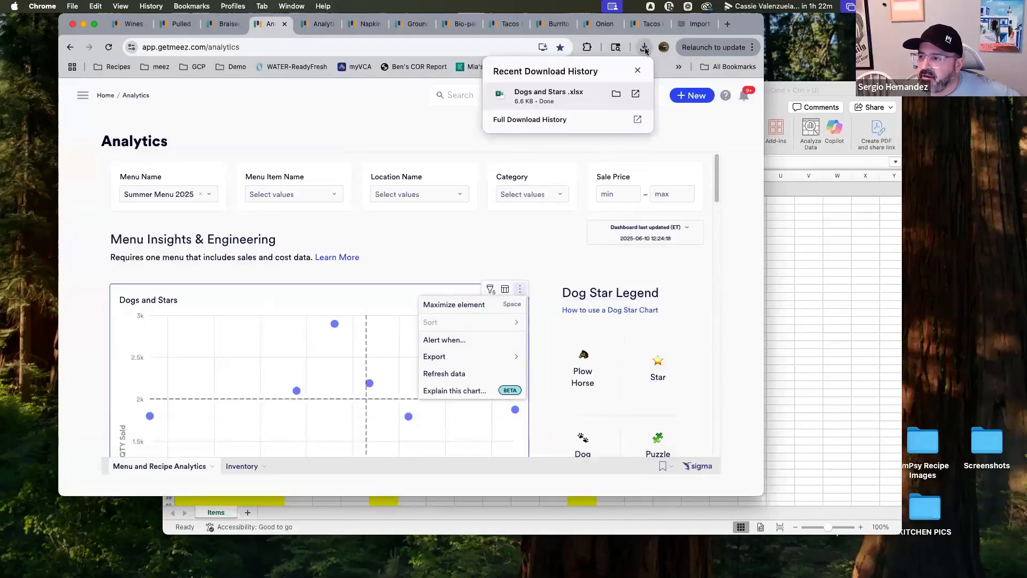
click(551, 96)
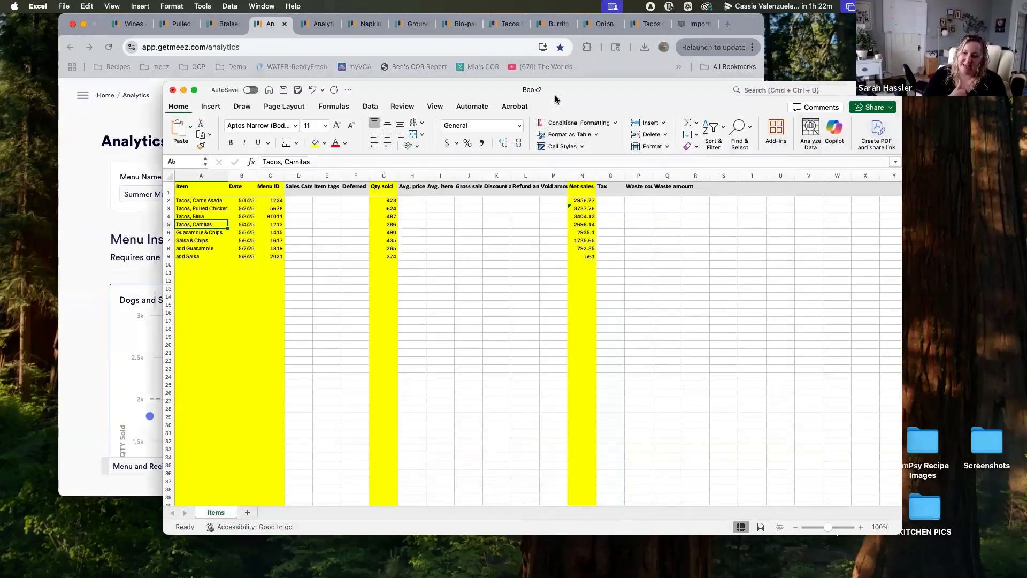
drag(335, 31, 412, 31)
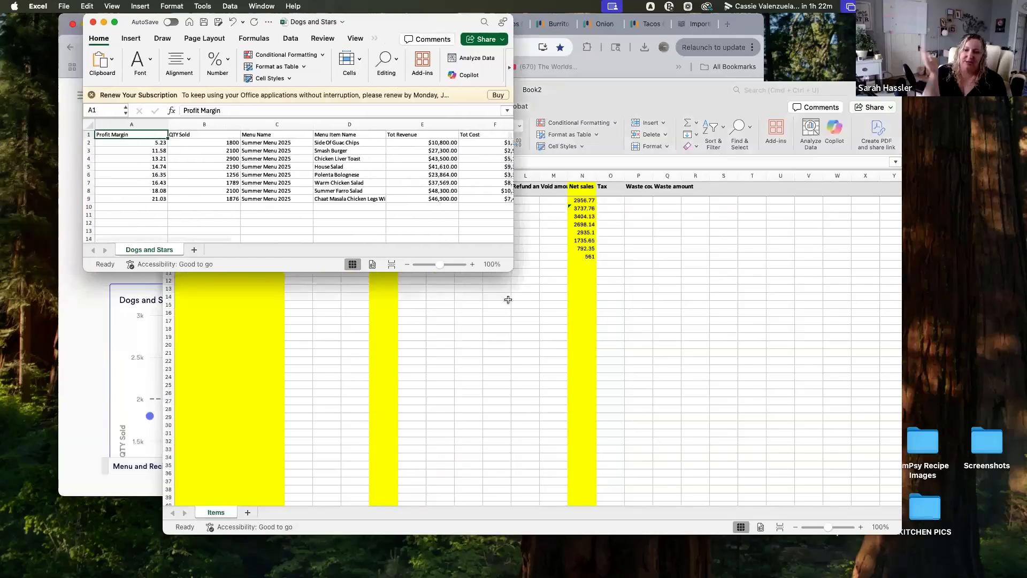
Save the workbook as June2025Sales in the Downloads folder as an Excel Workbook
drag(518, 273, 704, 385)
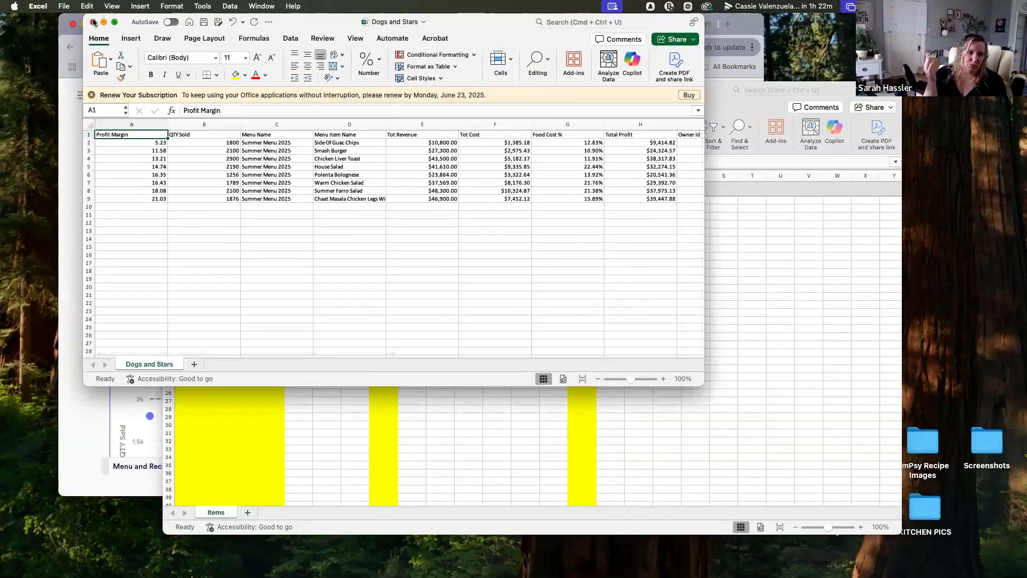
click(64, 6)
click(255, 157)
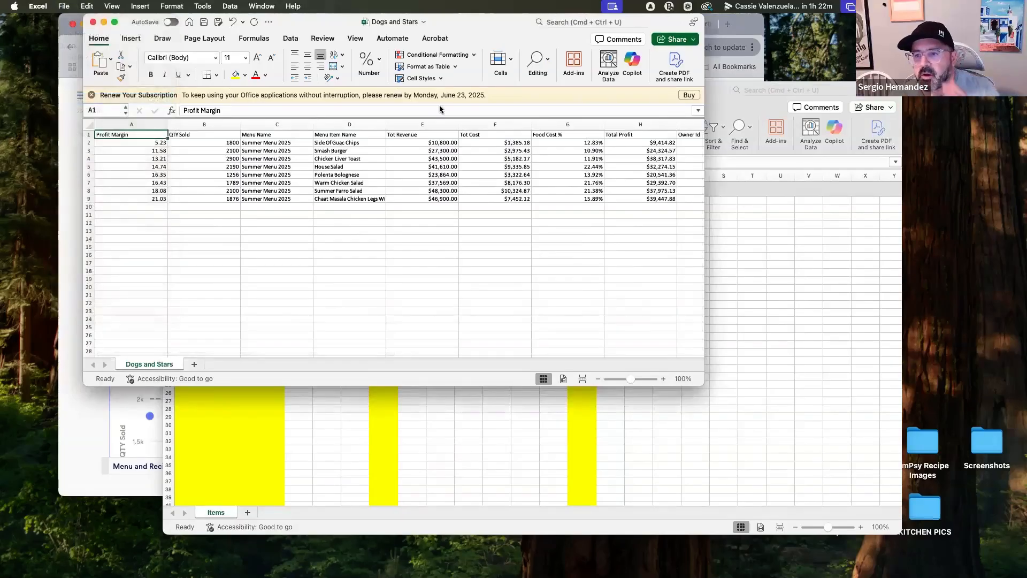
text(June2)
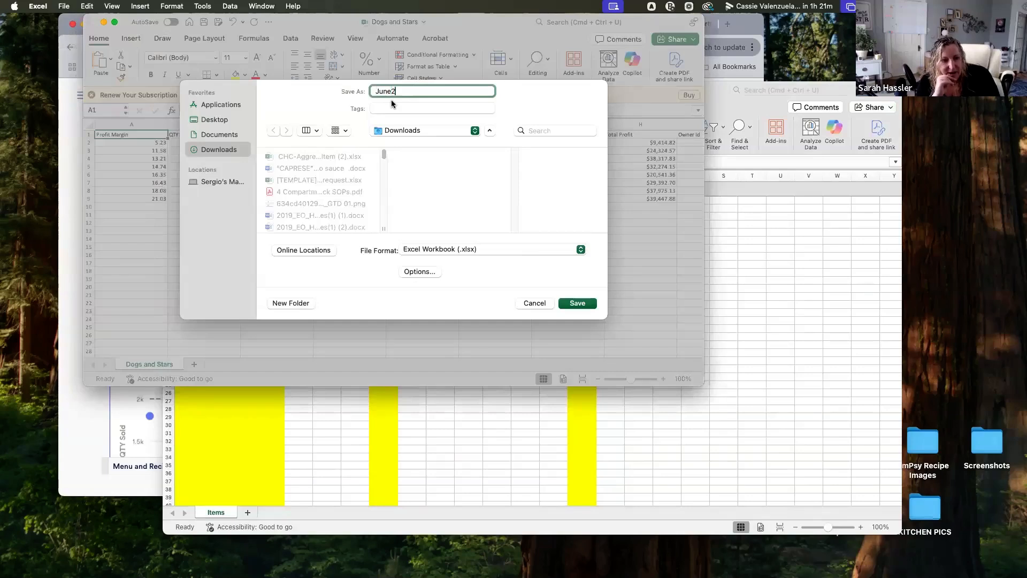
text(025S)
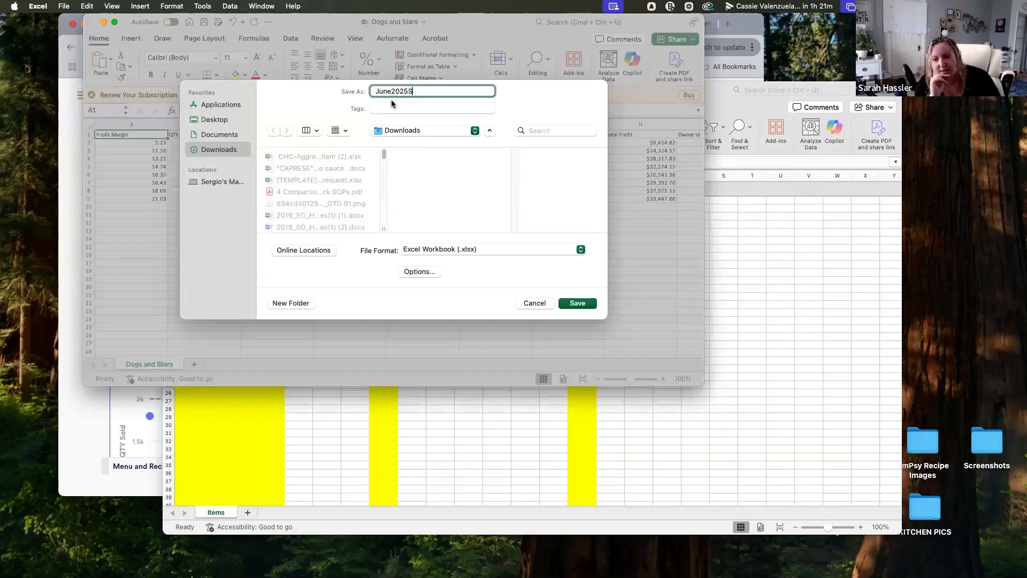
text(ales)
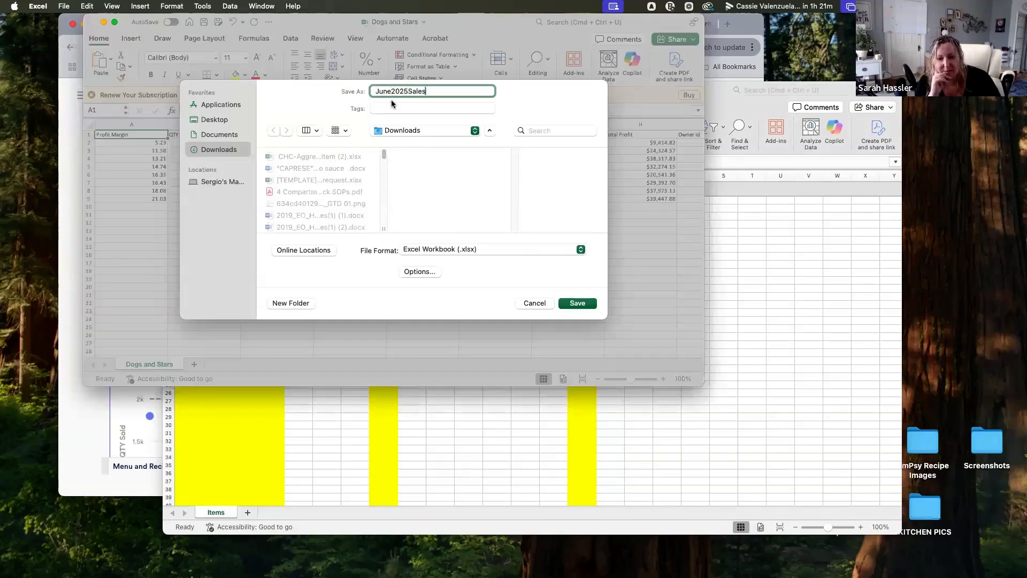
key(Return)
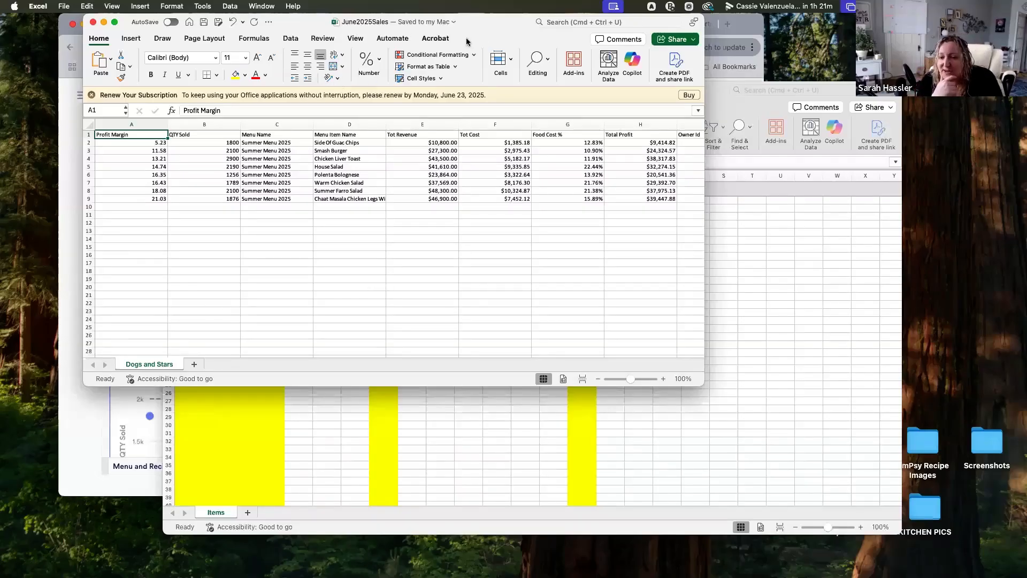
Select all the Dogs and Stars data and insert a PivotTable from it on a new worksheet
drag(498, 38, 503, 38)
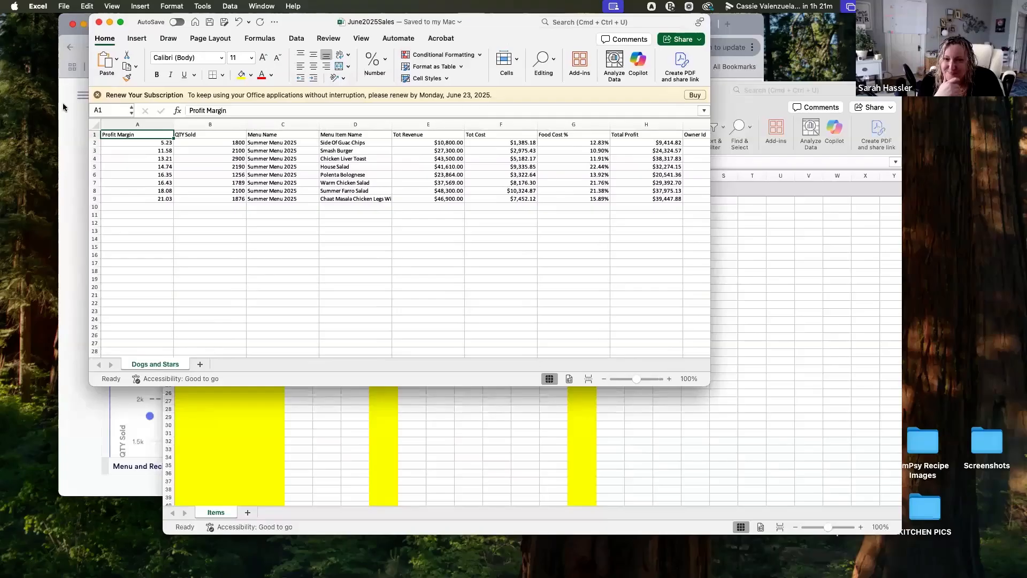
click(97, 124)
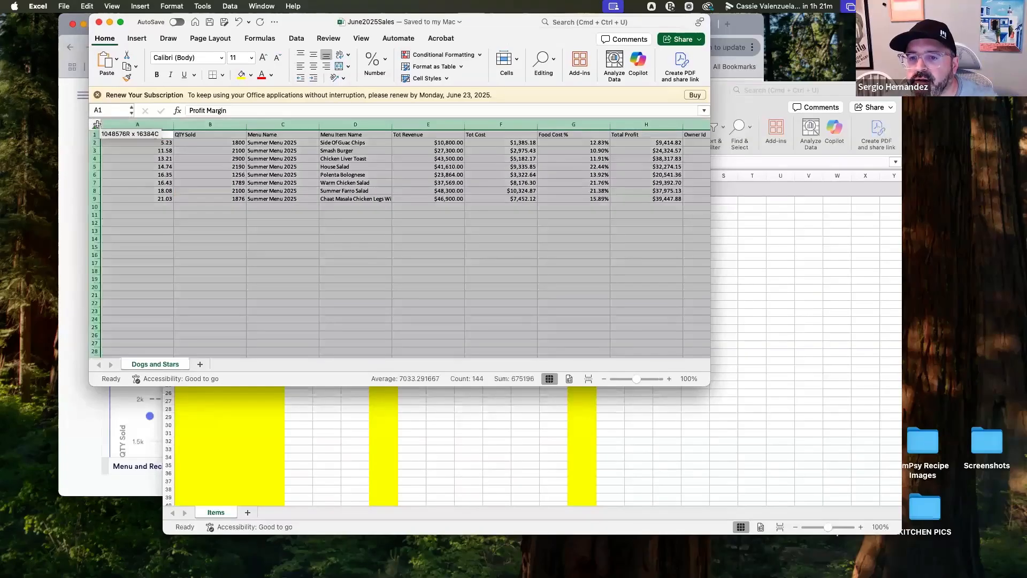
click(142, 41)
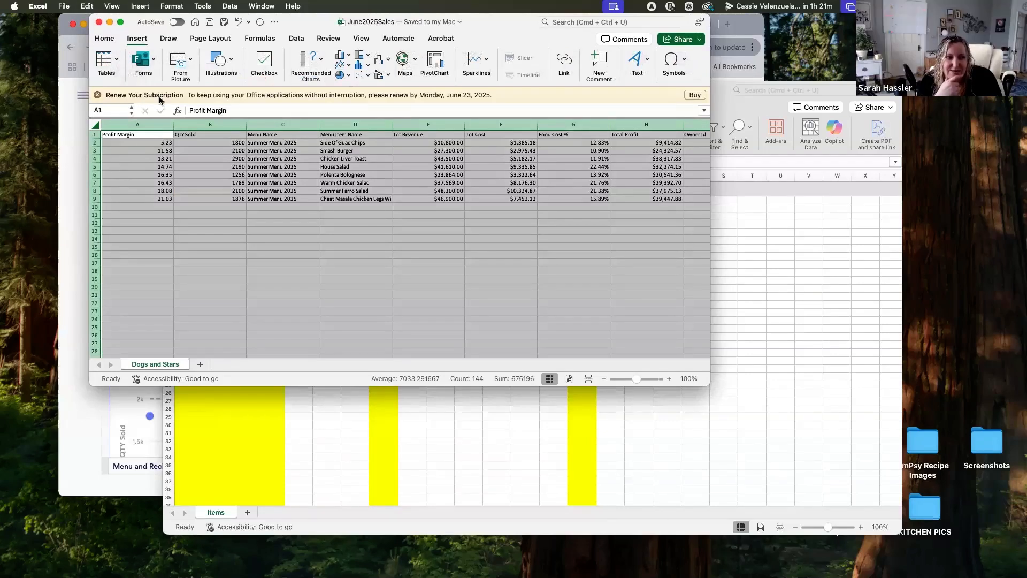
click(115, 61)
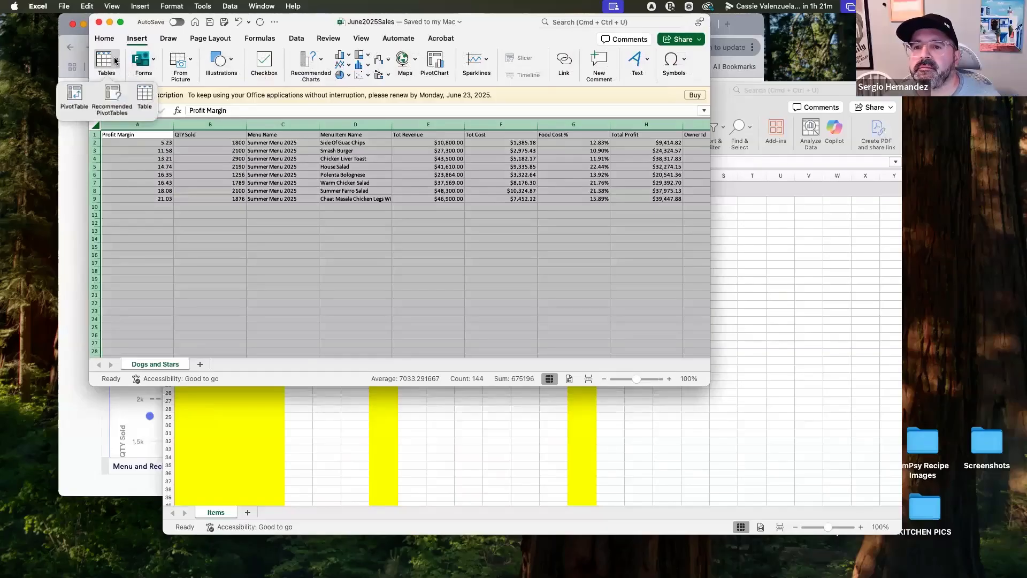
click(76, 99)
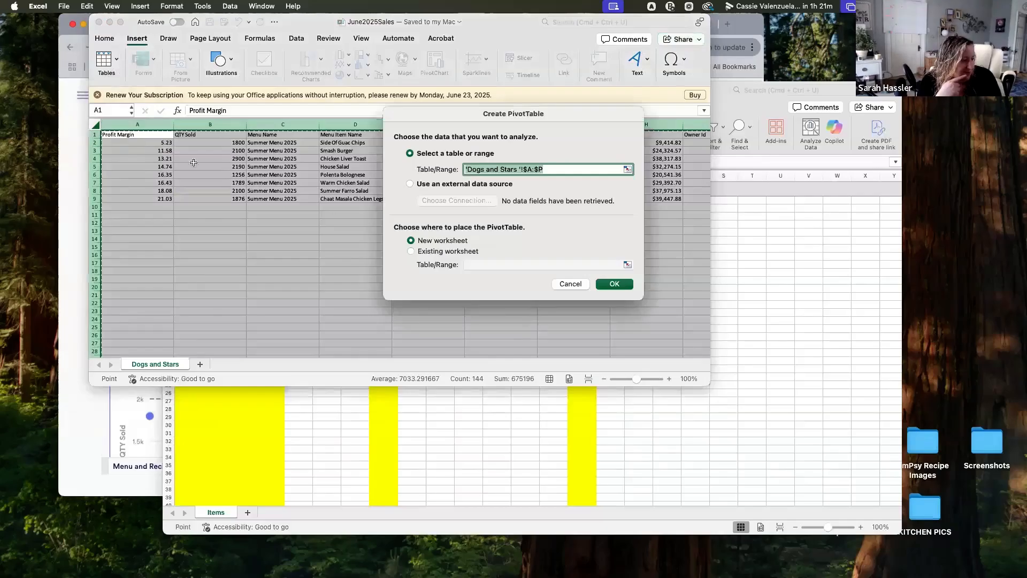
click(613, 284)
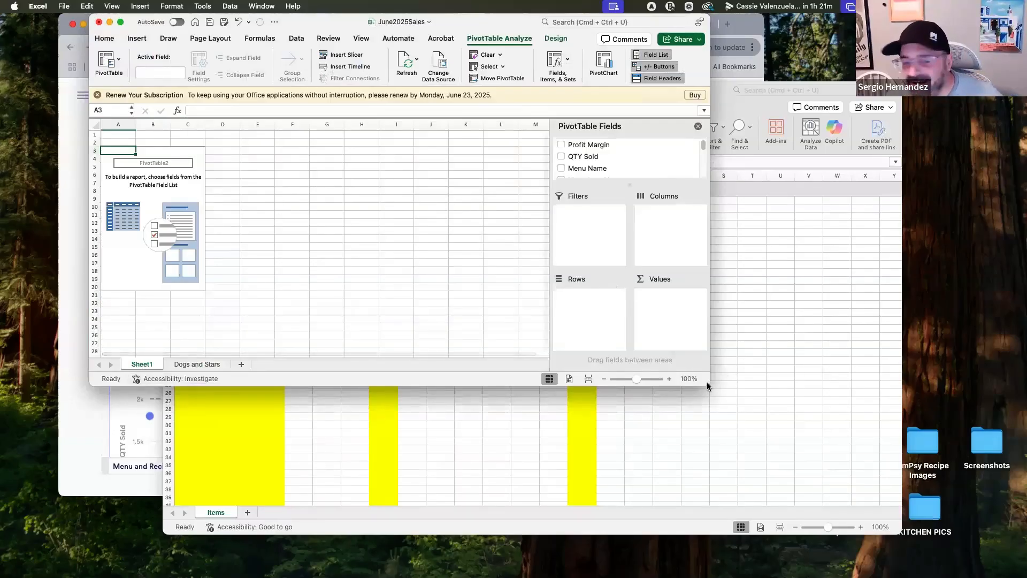
Add Menu Item Name as the pivot rows and QTY Sold as a summed value
drag(717, 390, 724, 392)
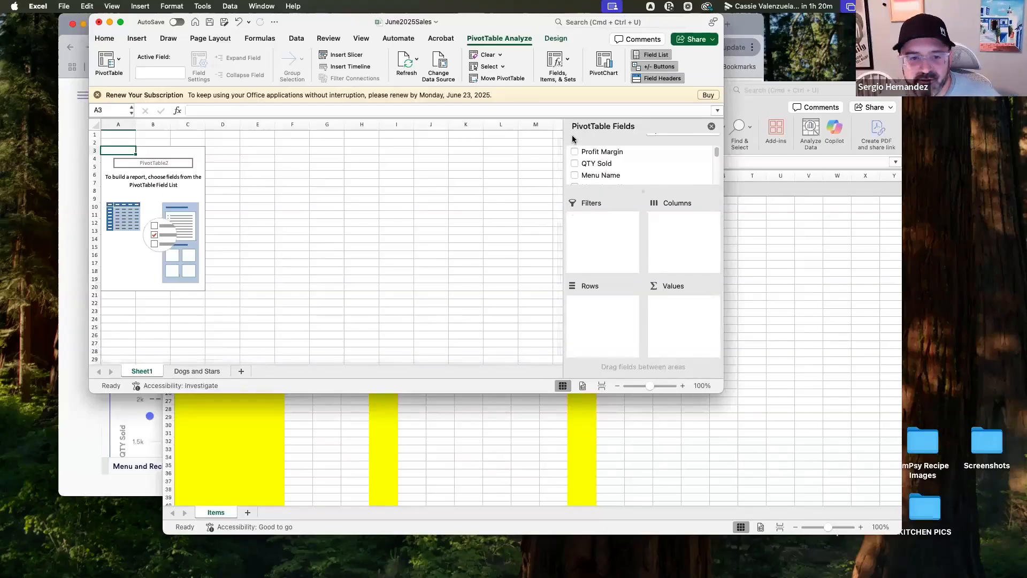
drag(718, 400, 767, 507)
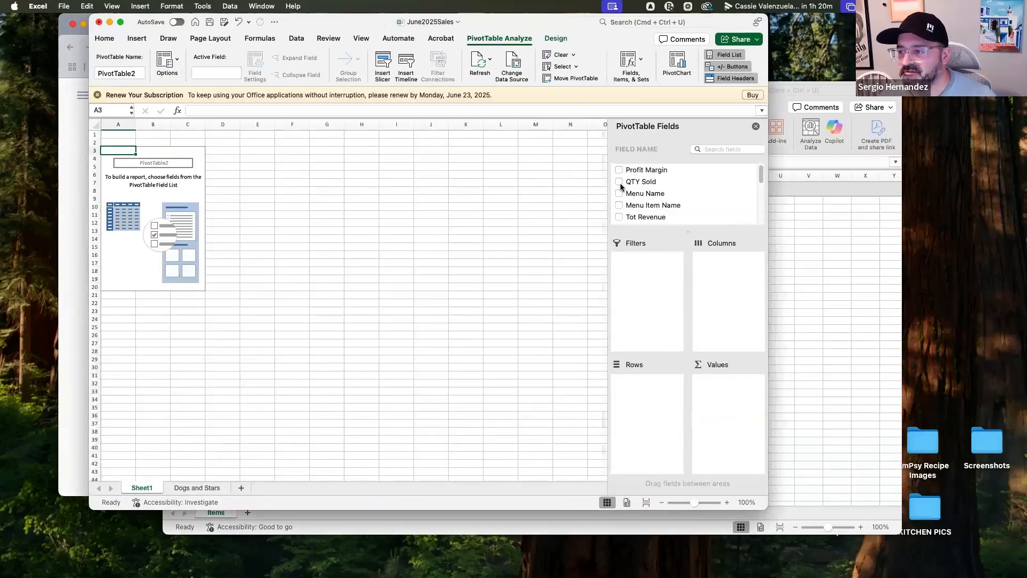
scroll(711, 201, down, 3)
scroll(711, 201, down, 5)
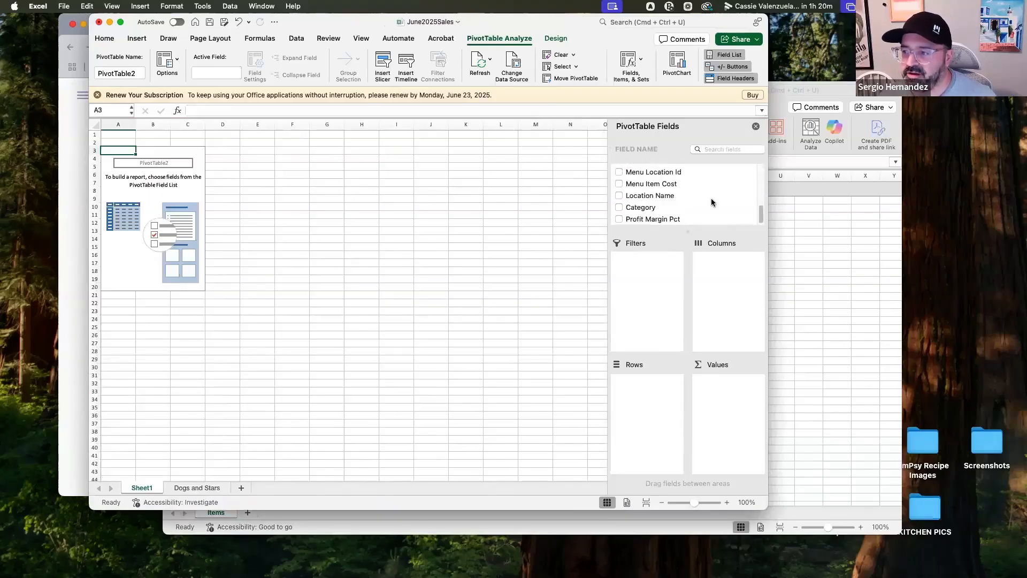
scroll(711, 202, up, 10)
scroll(711, 202, down, 5)
scroll(712, 209, up, 5)
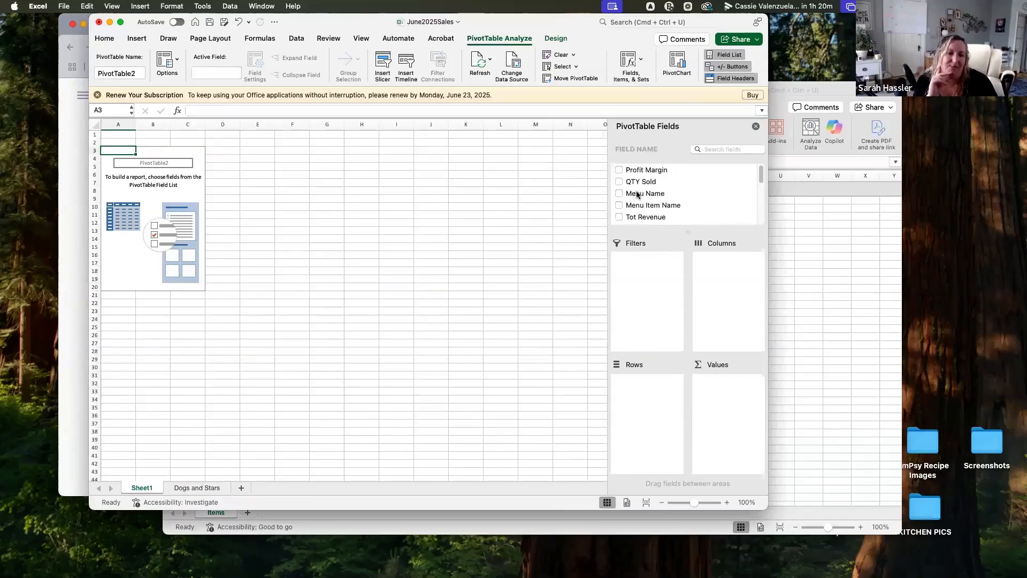
scroll(640, 195, down, 1)
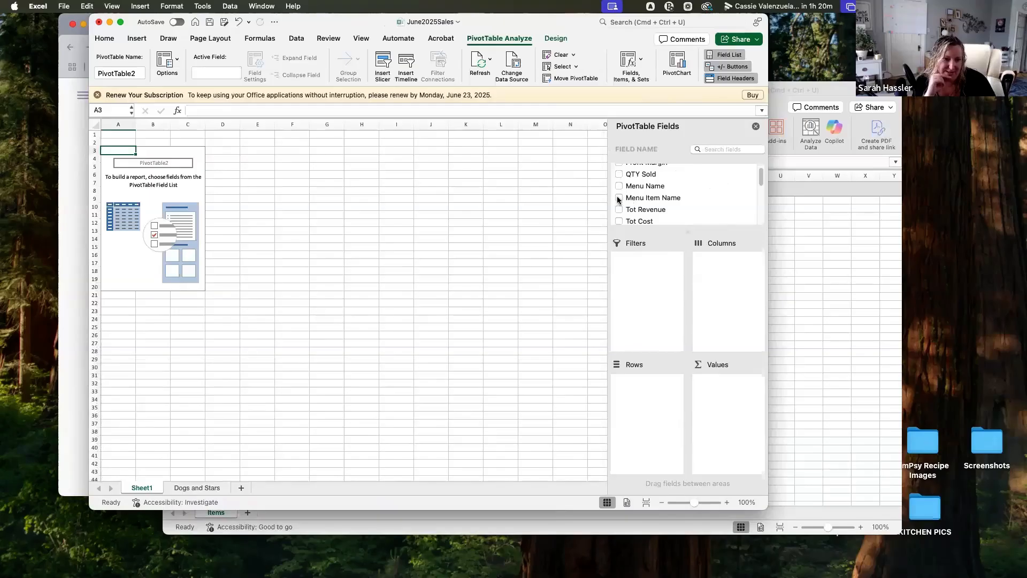
click(619, 198)
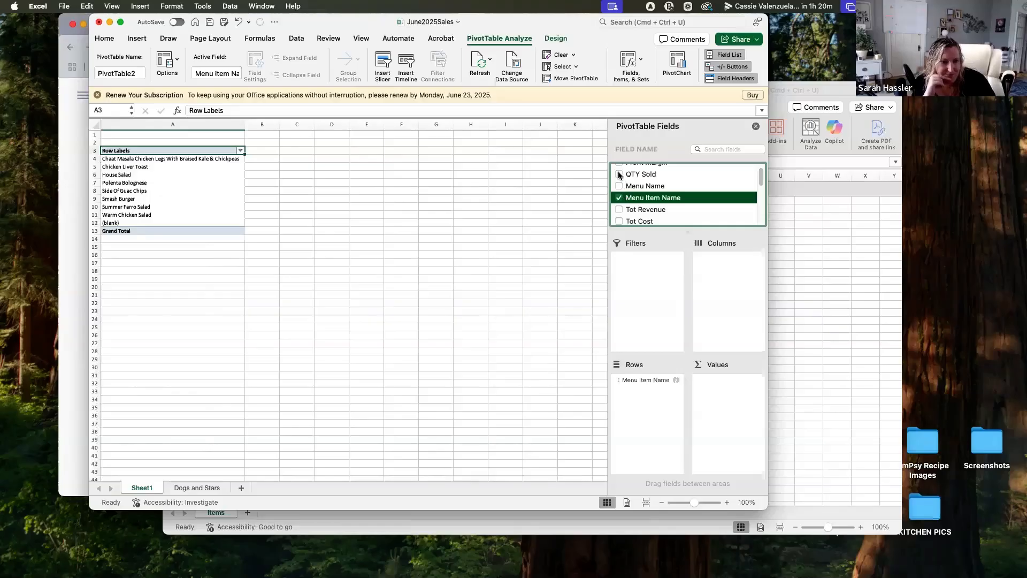
click(619, 175)
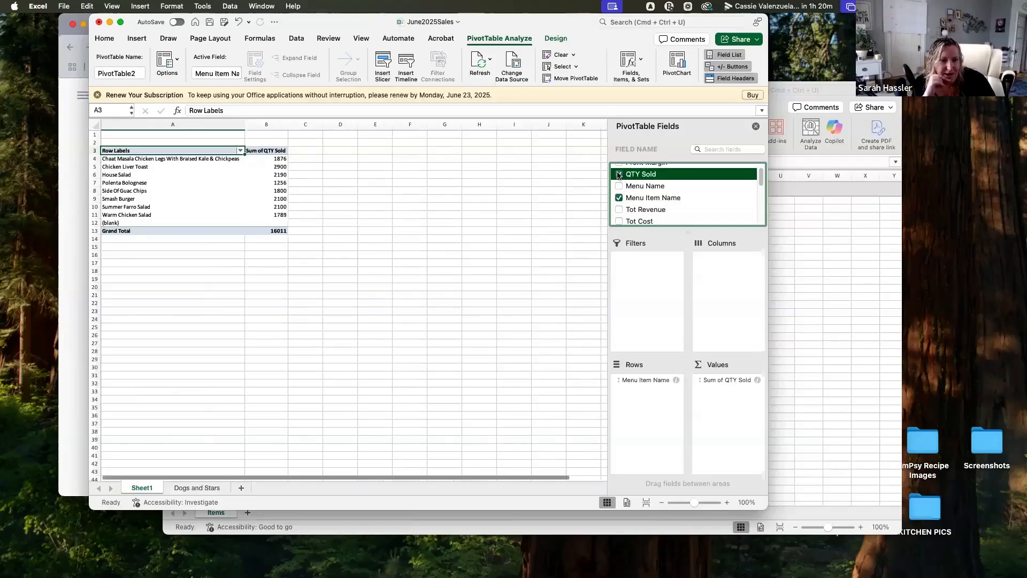
Add Tot Revenue, Tot Cost and Food Cost % to the pivot values
scroll(619, 189, down, 1)
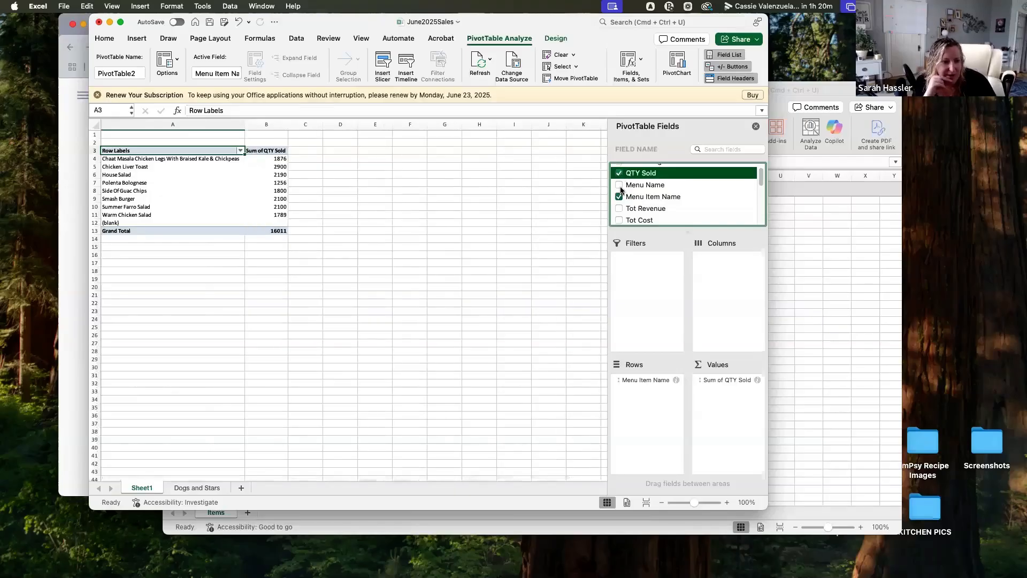
click(619, 200)
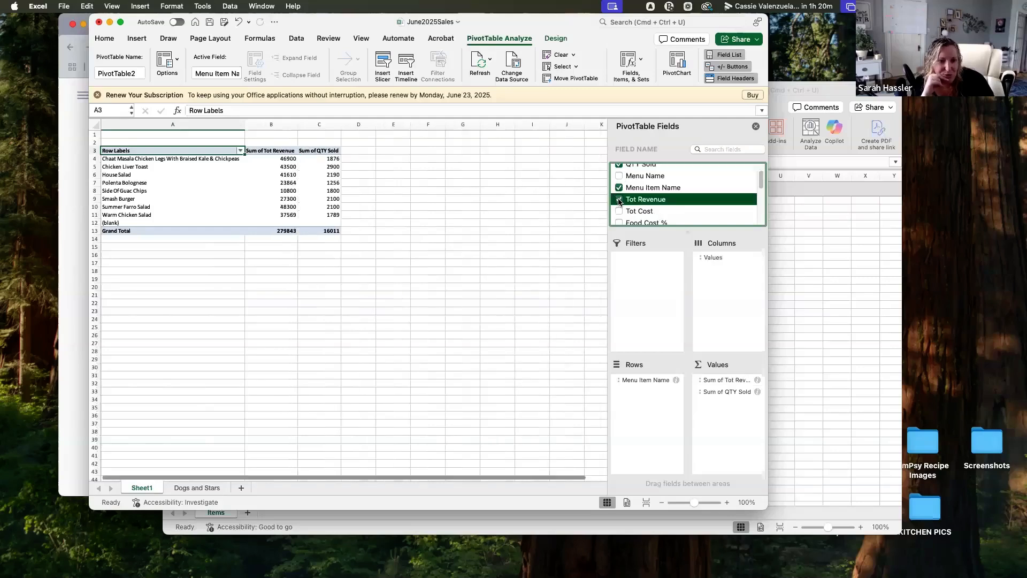
click(619, 212)
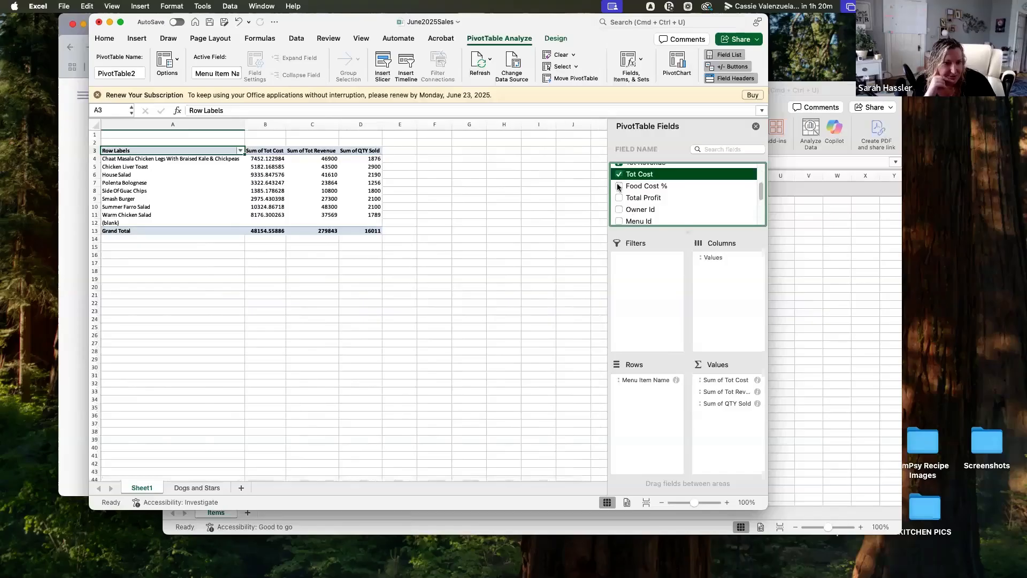
click(619, 187)
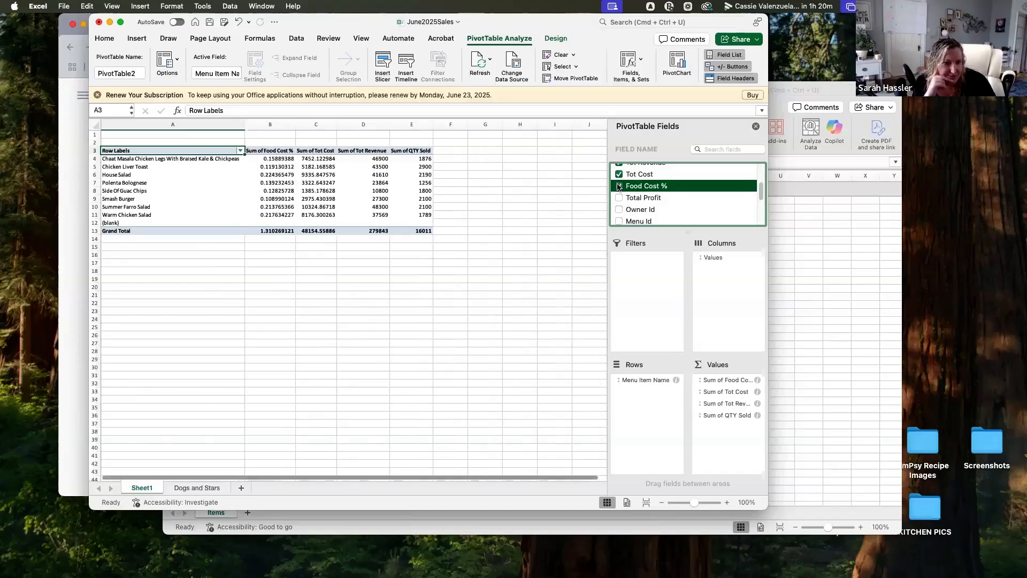
Remove the Food Cost % field from the pivot values and add it back again
click(721, 382)
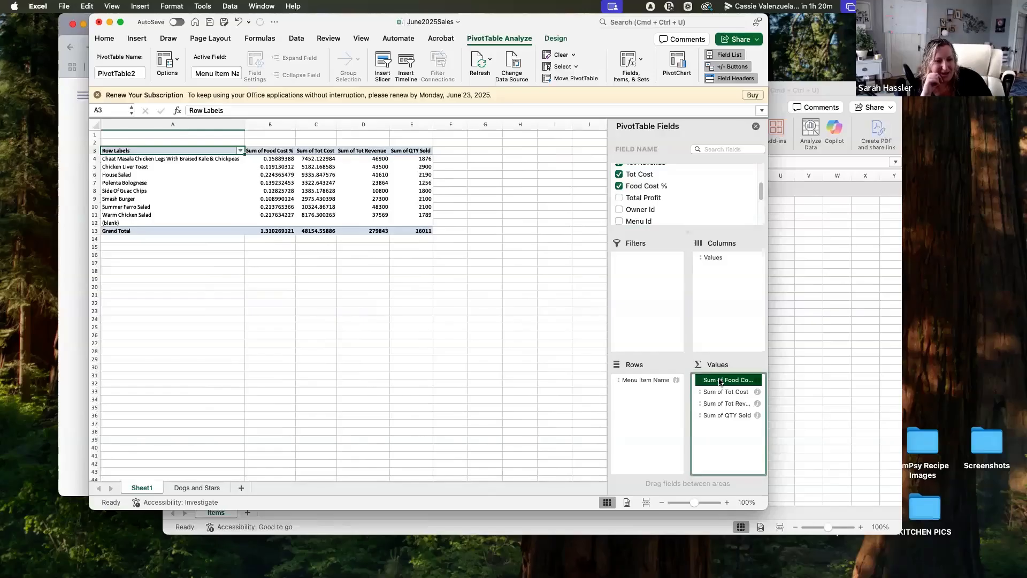
click(720, 382)
click(749, 493)
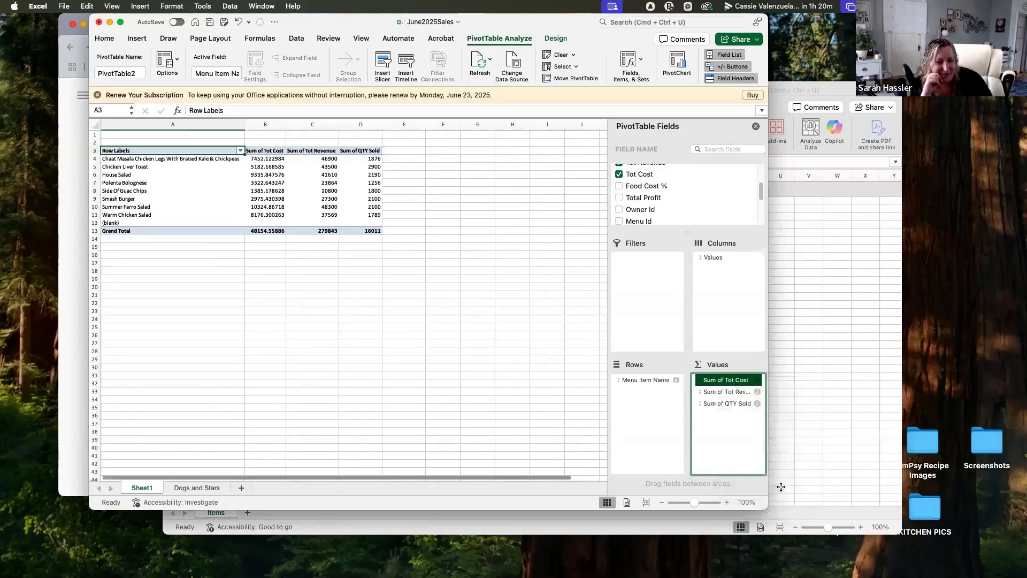
scroll(659, 190, up, 1)
scroll(659, 189, up, 3)
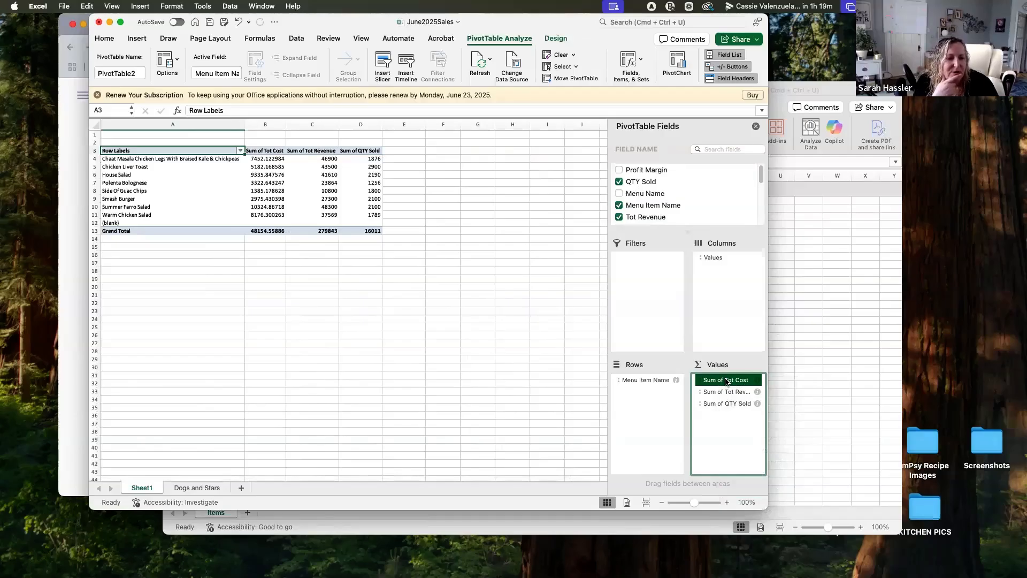
scroll(654, 201, down, 2)
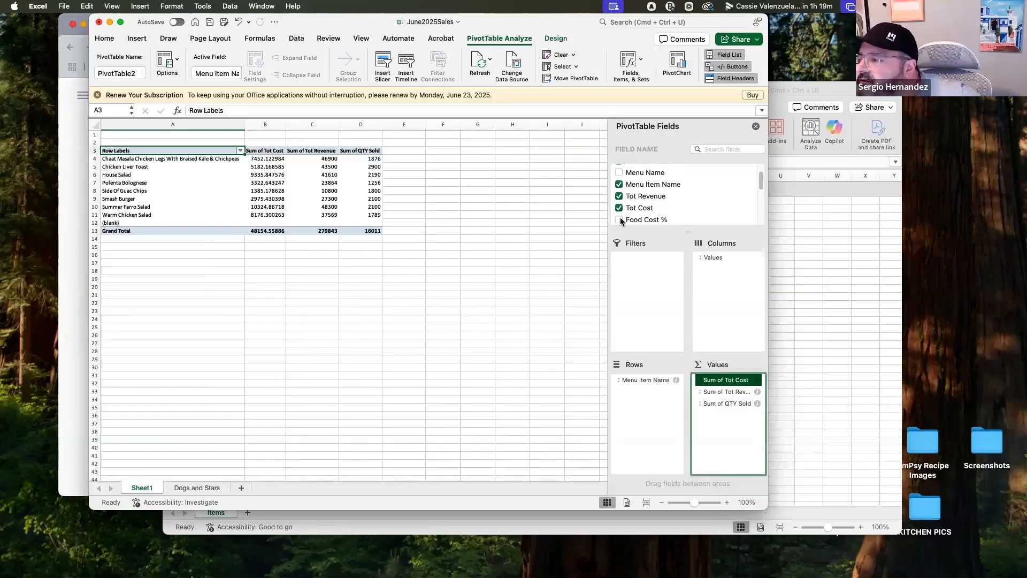
click(619, 219)
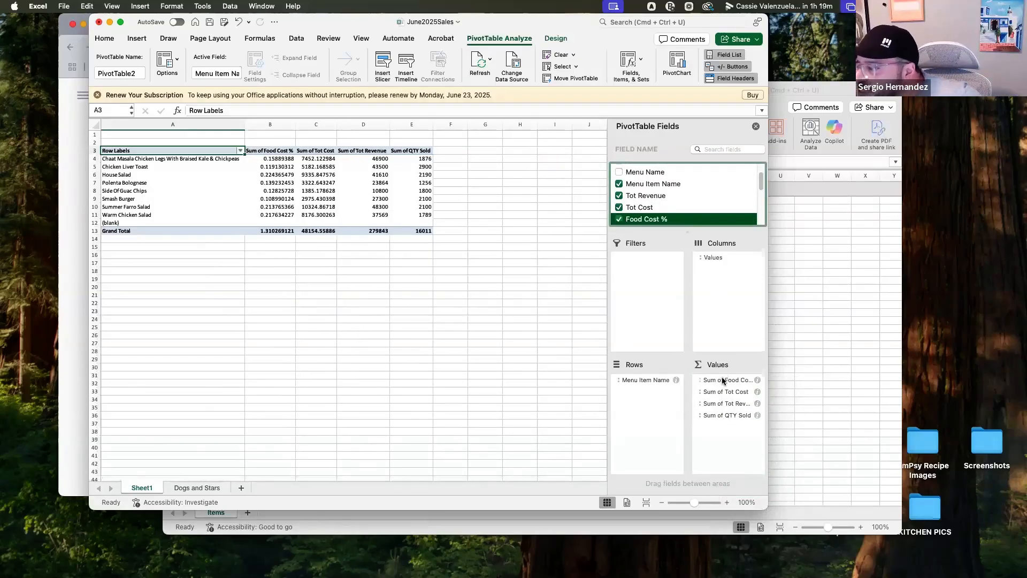
Format the Sum of Food Cost % values as Percentage with 2 decimal places
click(721, 379)
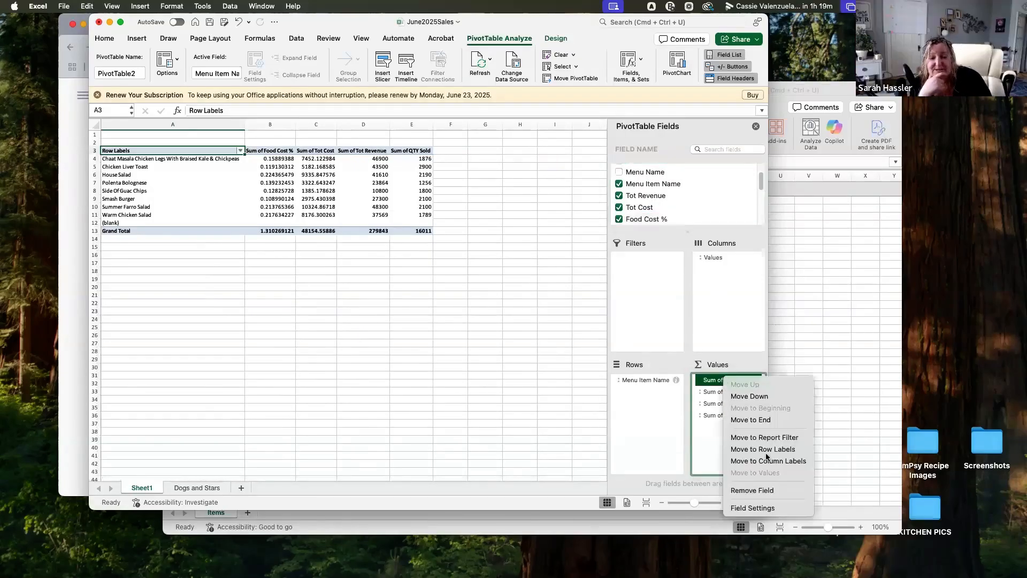
click(776, 510)
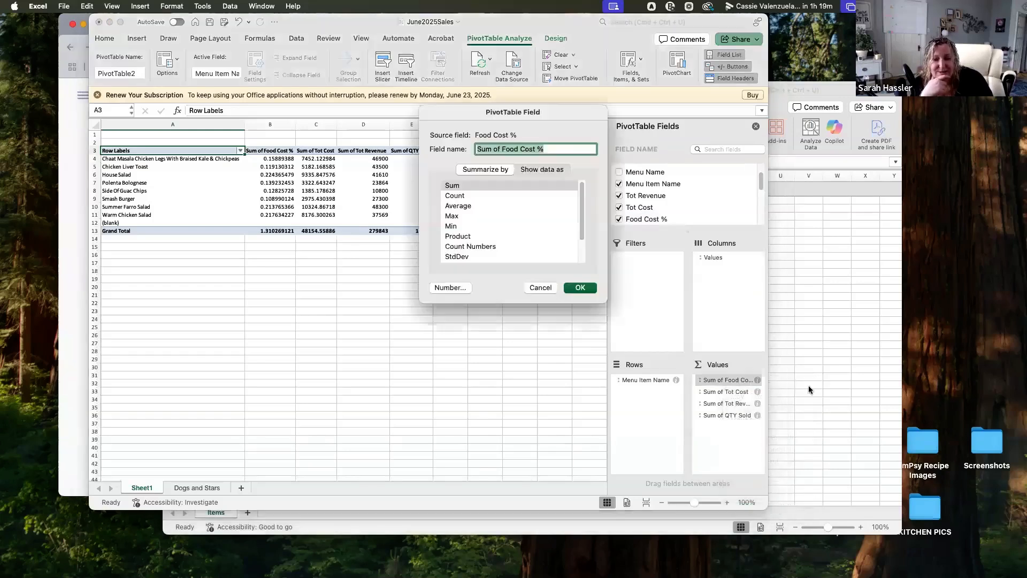
click(441, 288)
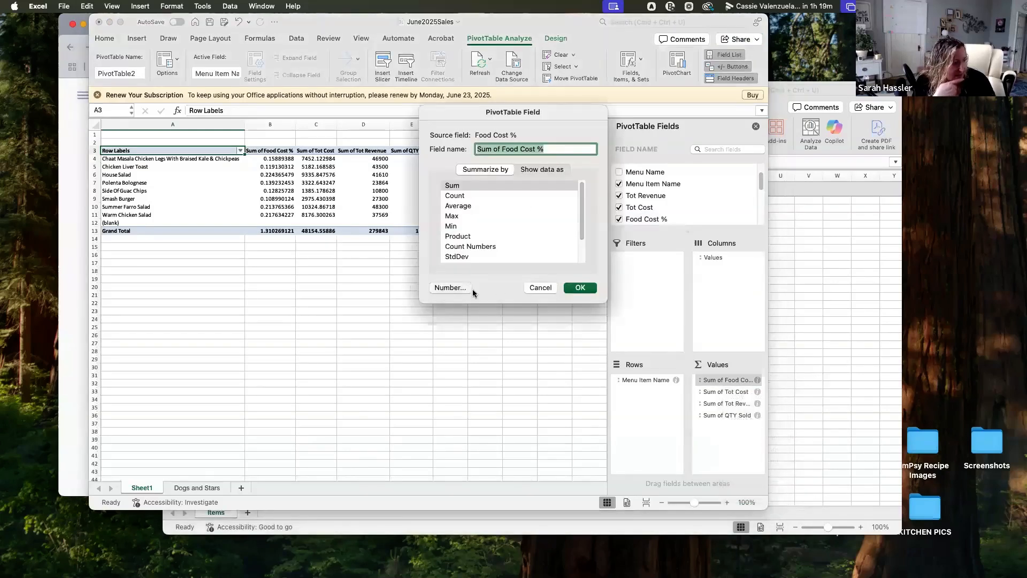
click(389, 190)
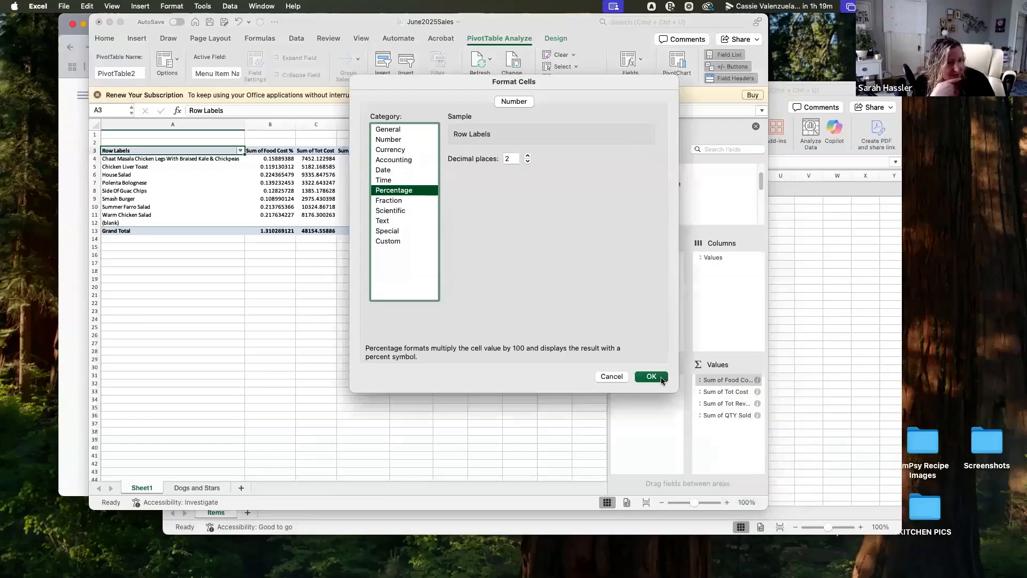
click(662, 379)
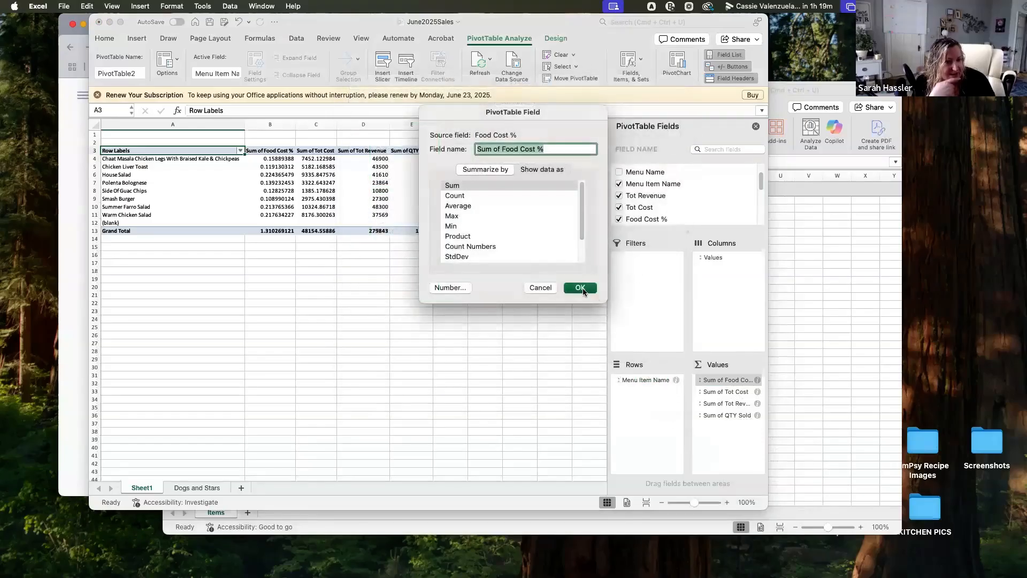
click(581, 289)
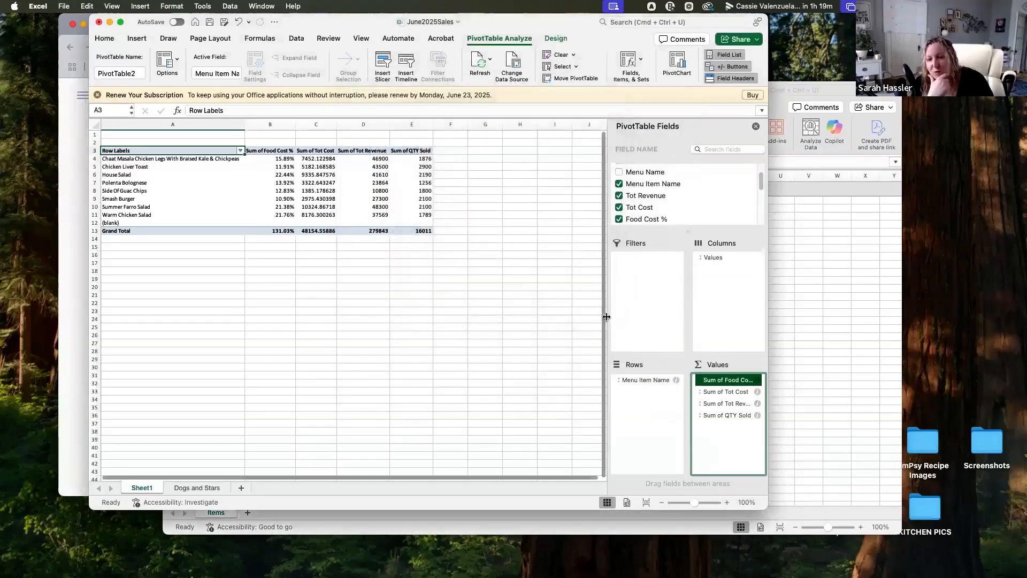
Format the Sum of Tot Cost values as Currency with 2 decimal places and the $ symbol
click(734, 391)
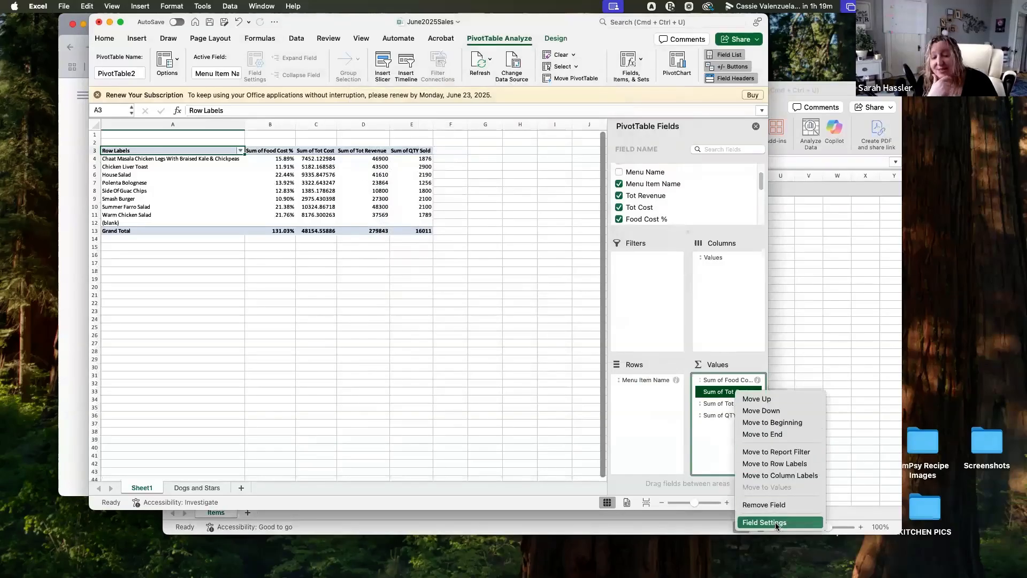
click(775, 522)
click(450, 288)
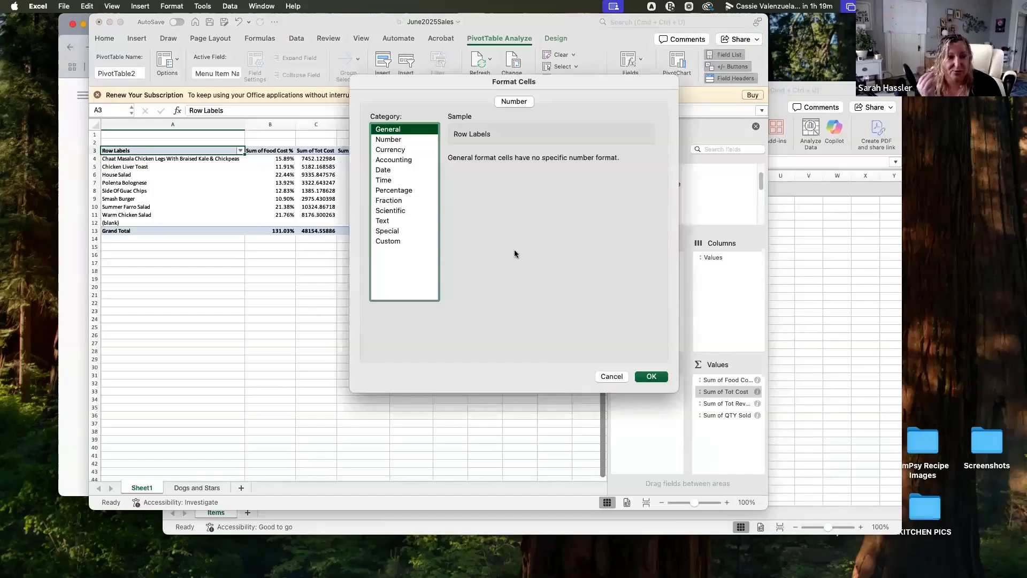
click(399, 152)
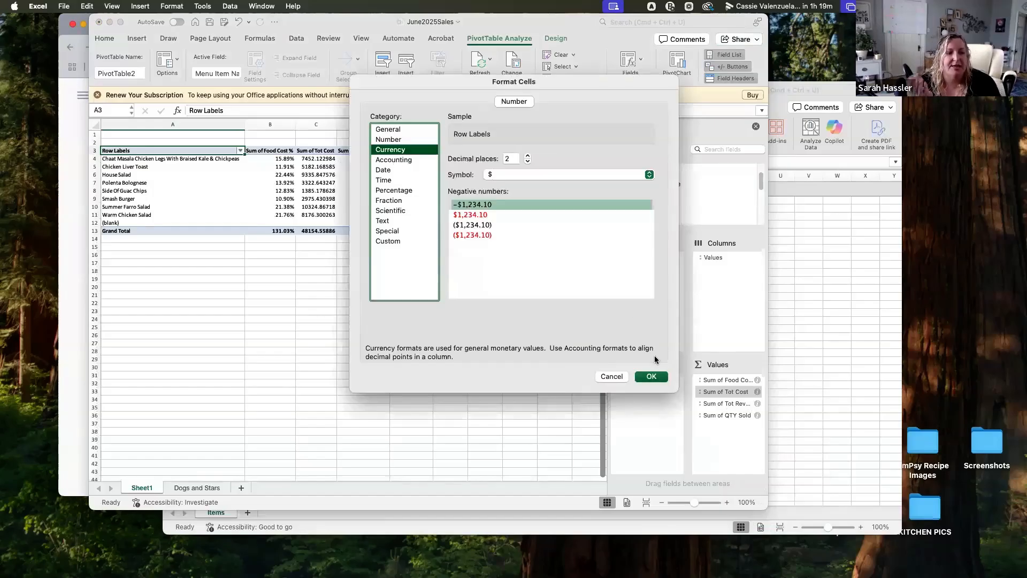
click(652, 376)
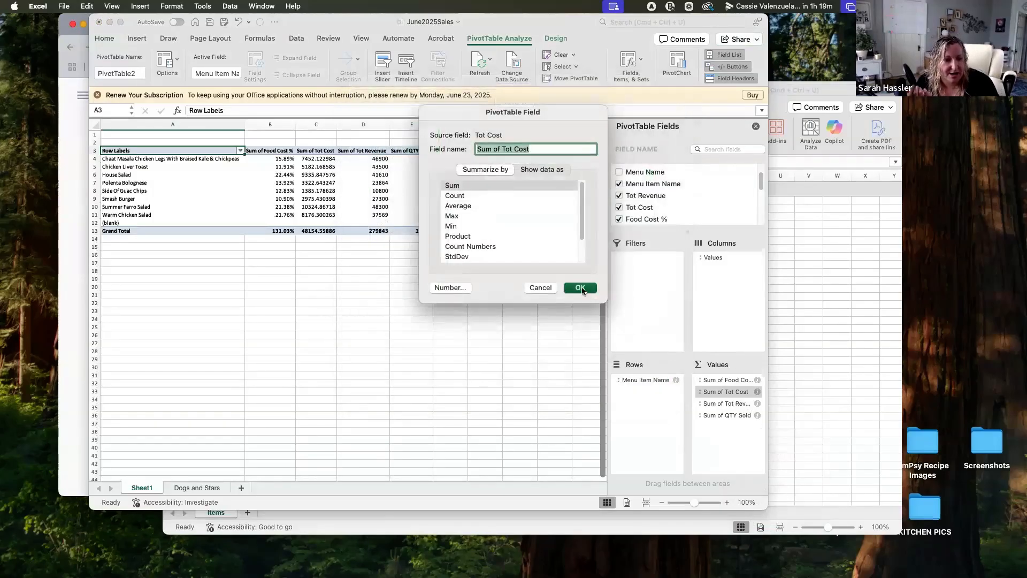
click(579, 284)
Format the Sum of Tot Revenue values as Currency with 2 decimal places and the $ symbol
click(726, 405)
click(726, 405)
click(723, 405)
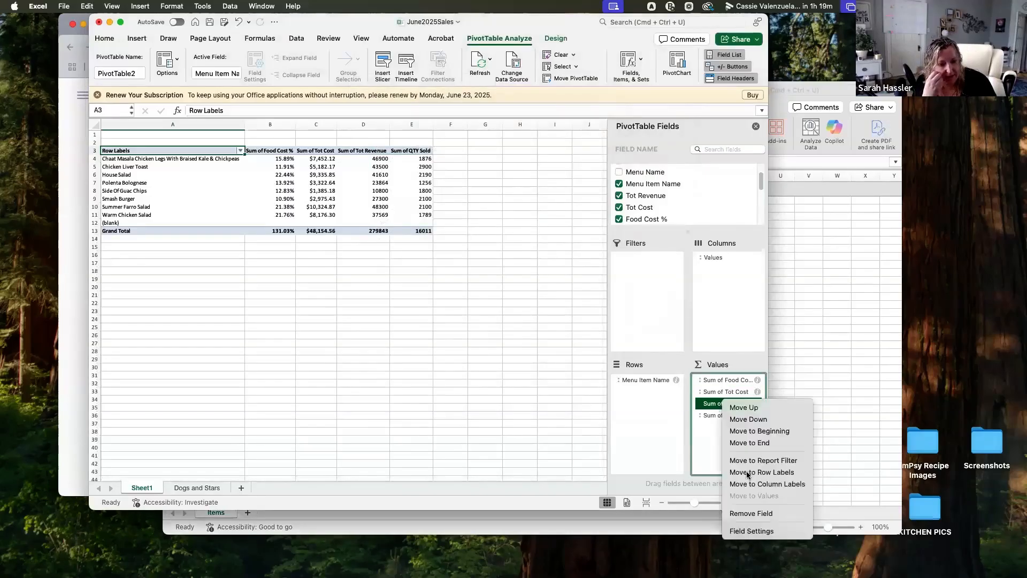
click(751, 531)
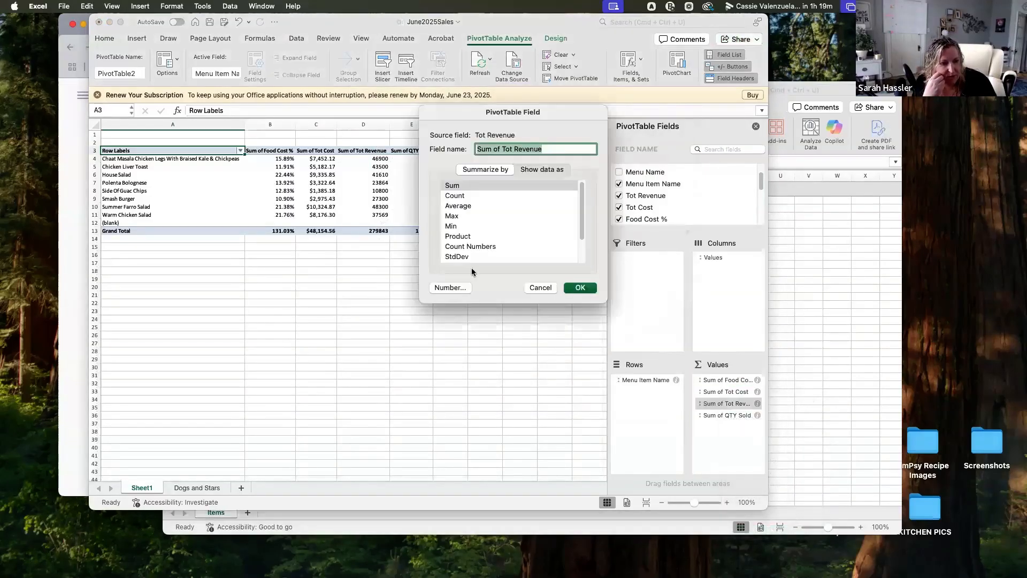
click(453, 288)
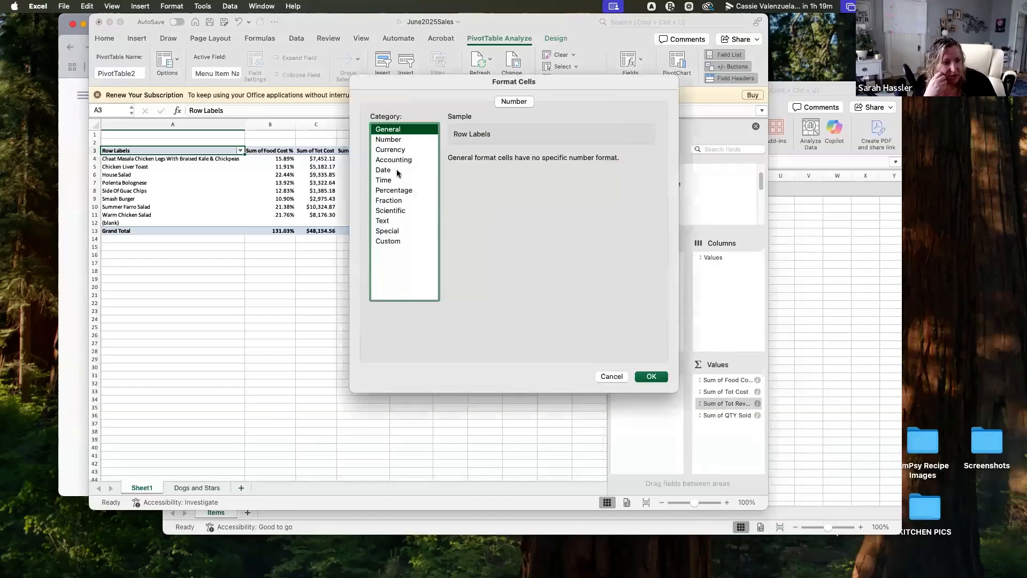
click(399, 149)
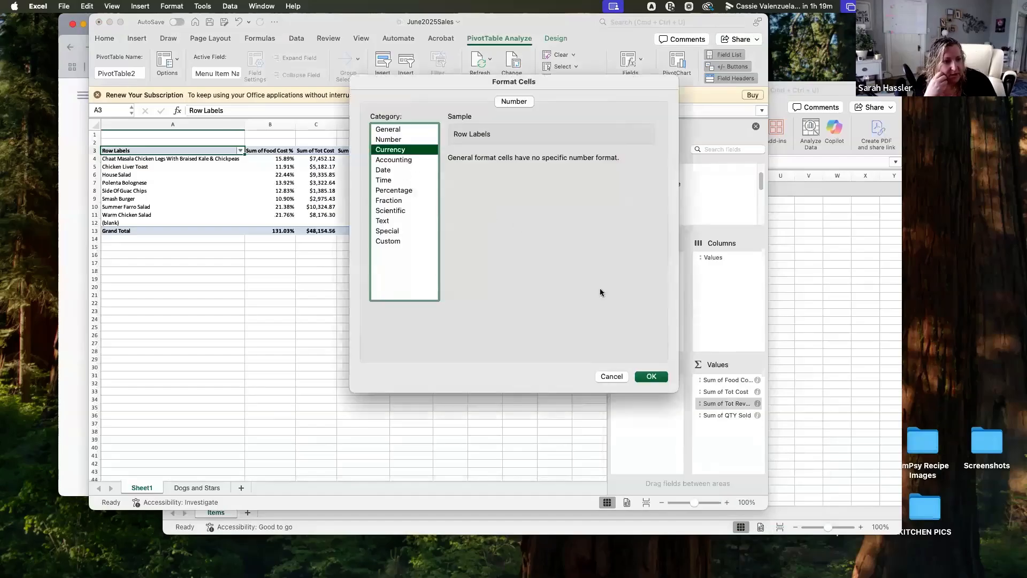
click(655, 377)
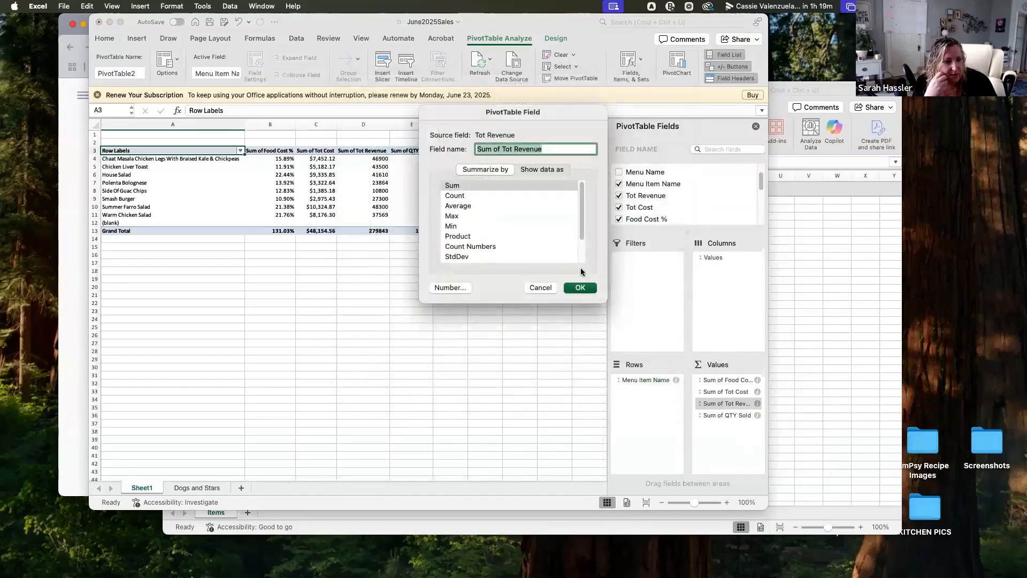
click(580, 288)
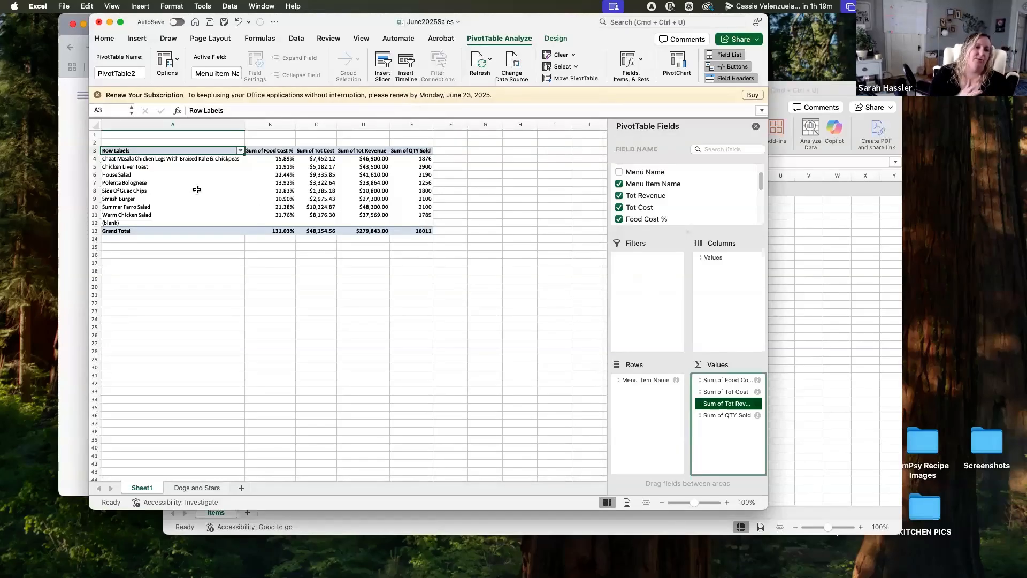
click(277, 167)
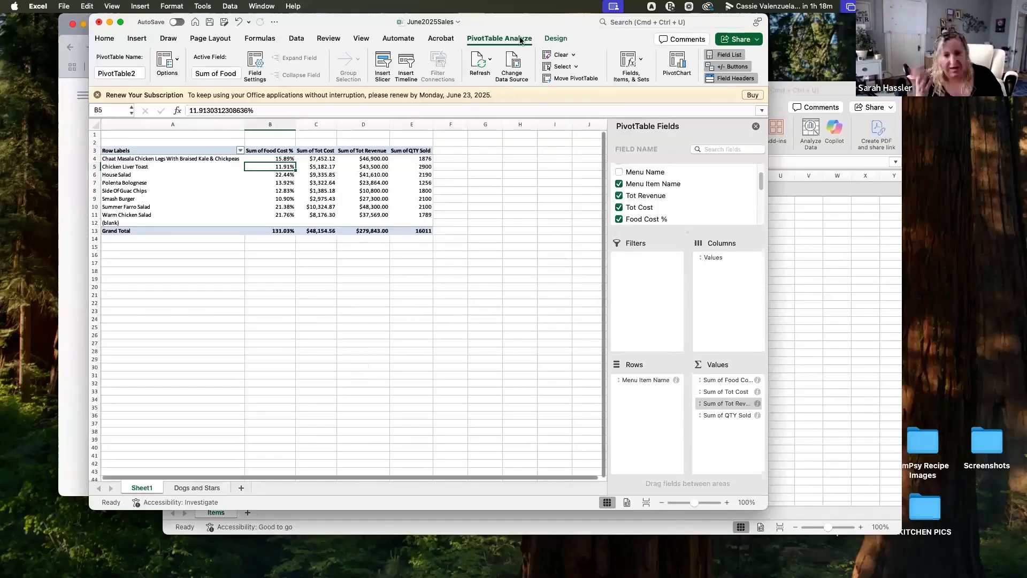
drag(540, 28, 539, 29)
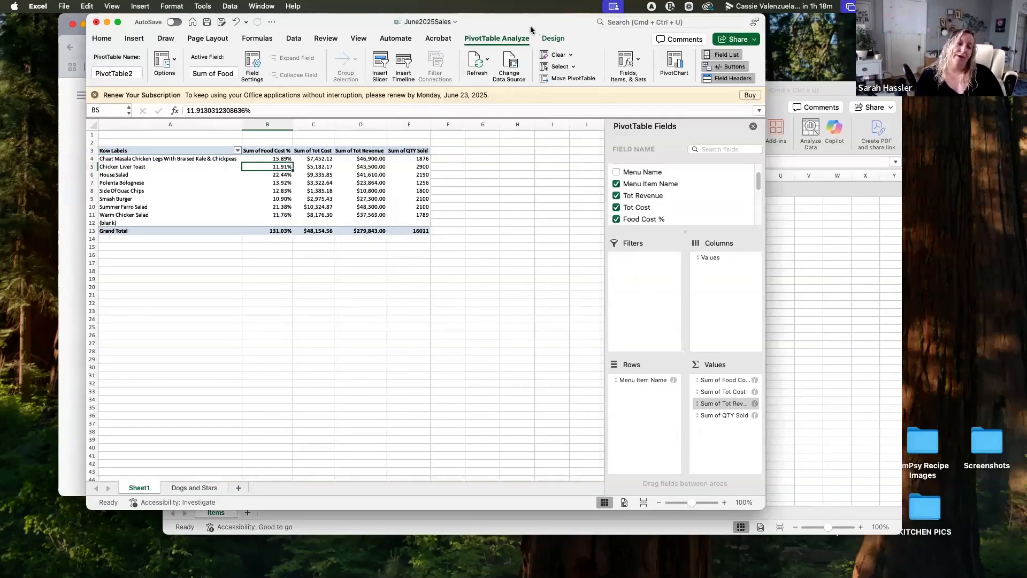
drag(531, 29, 556, 29)
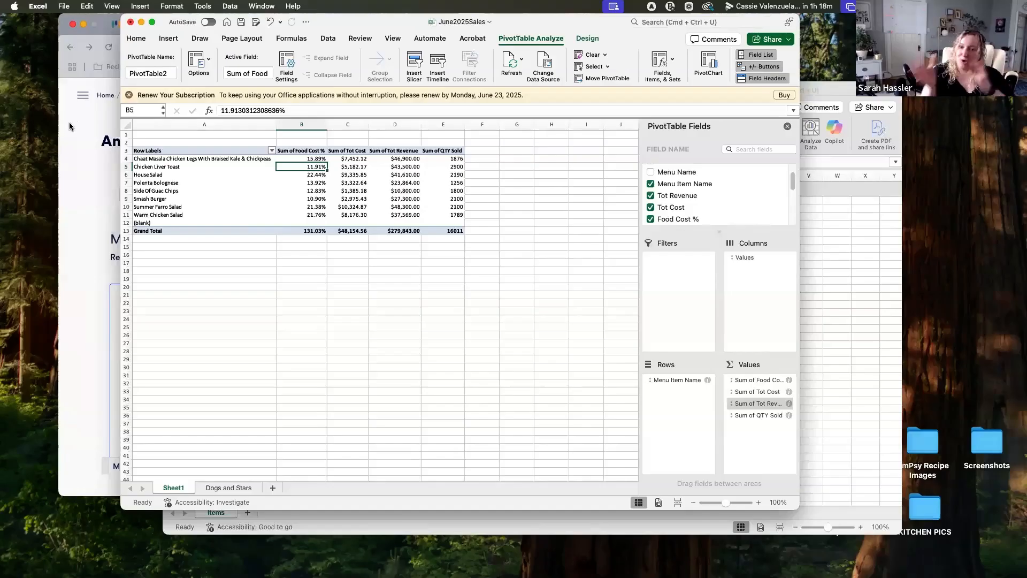
drag(366, 29, 382, 29)
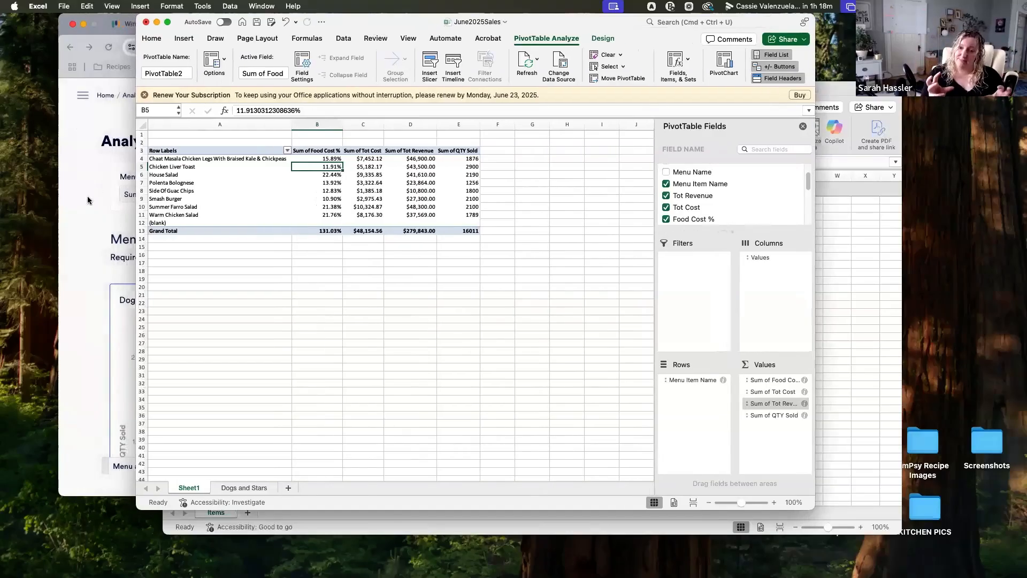
Return to meez and open the list of menus
click(73, 157)
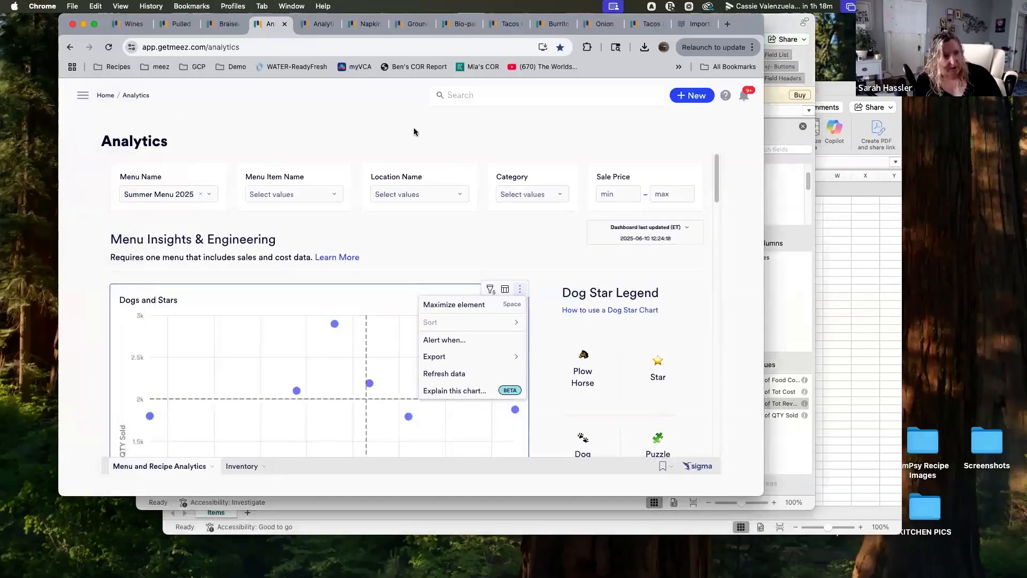
click(105, 96)
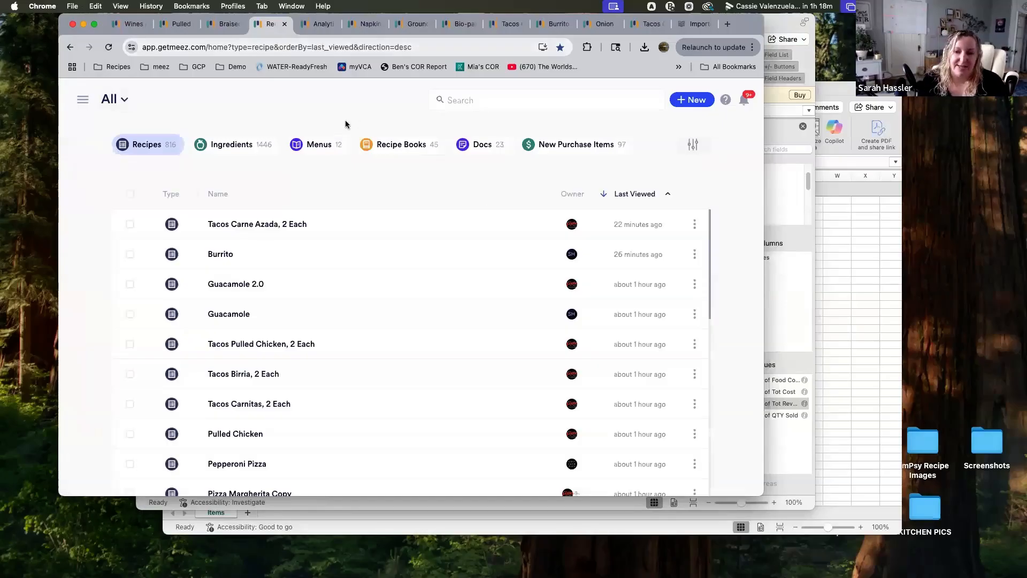
click(328, 143)
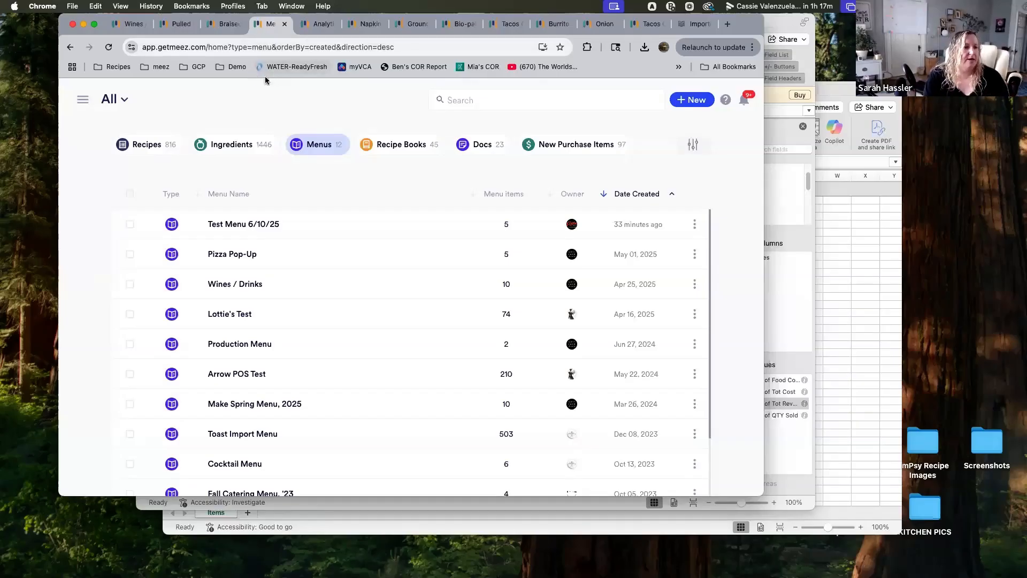
Minimize the pivot workbook and bring up the Book2 sales sheet beside the browser
drag(737, 33, 682, 33)
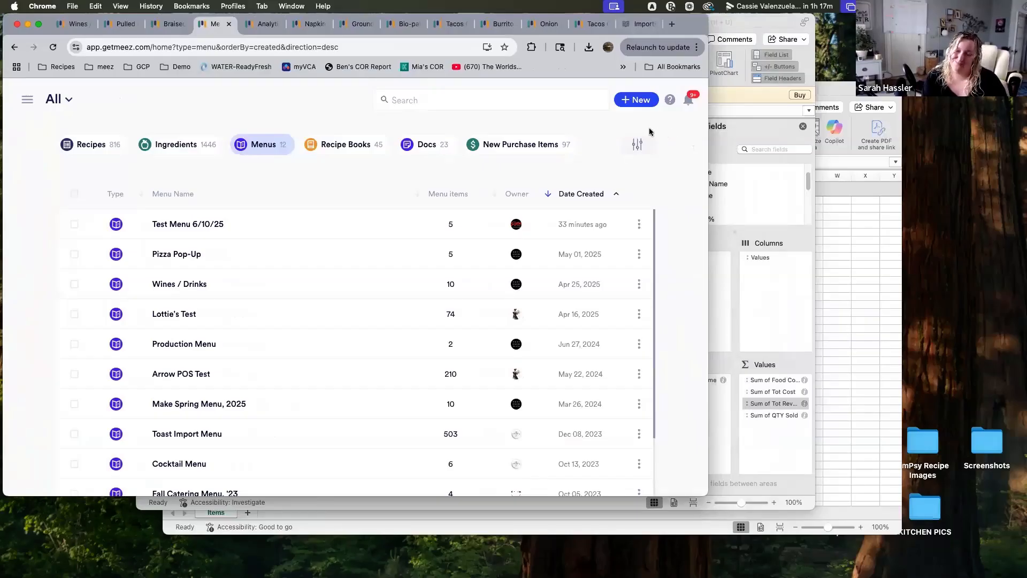
click(781, 35)
click(157, 23)
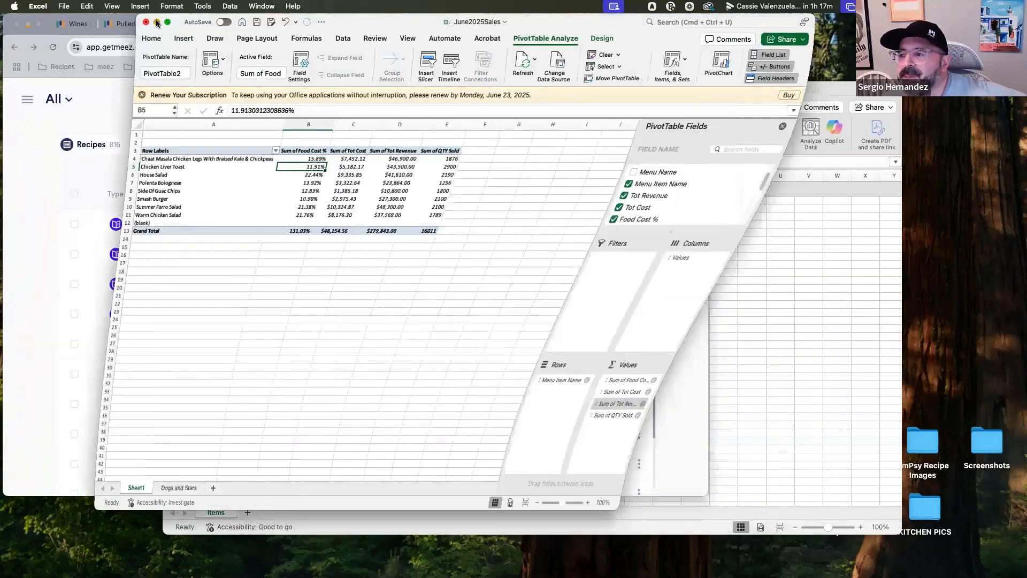
drag(641, 99, 627, 82)
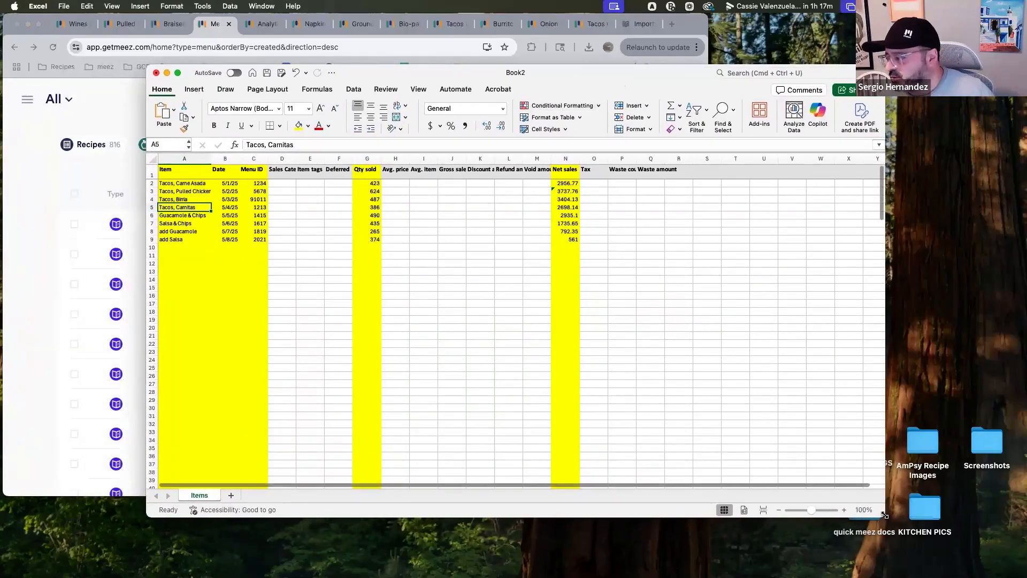
drag(894, 515, 909, 521)
drag(582, 79, 603, 76)
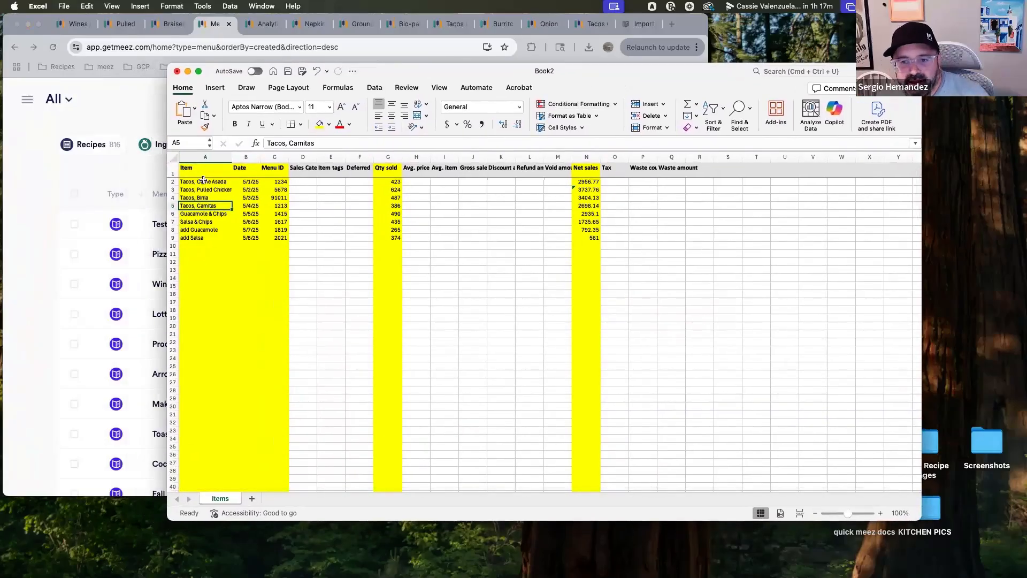
Open the Test Menu 6/10/25 menu in meez
click(338, 183)
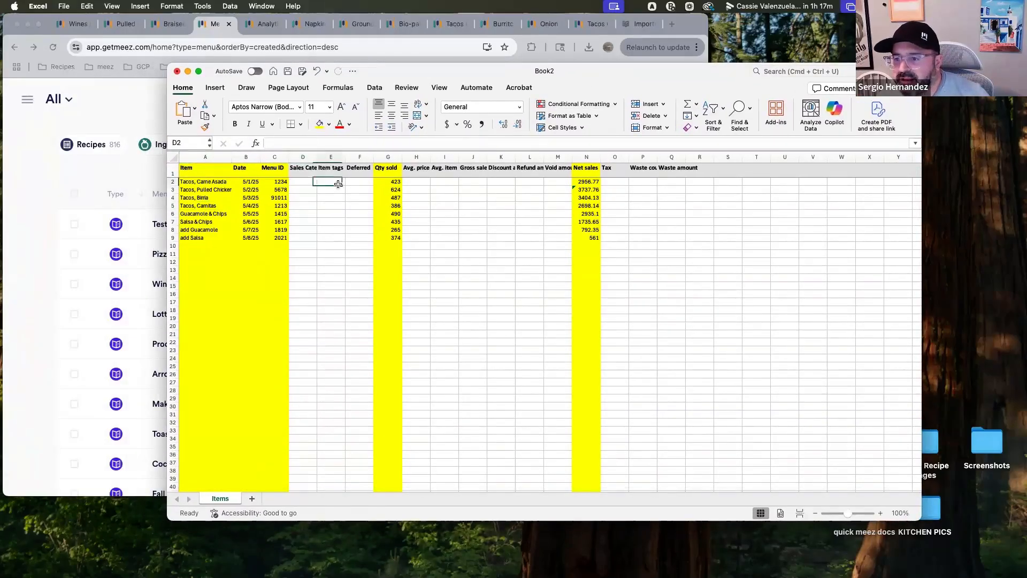
click(357, 184)
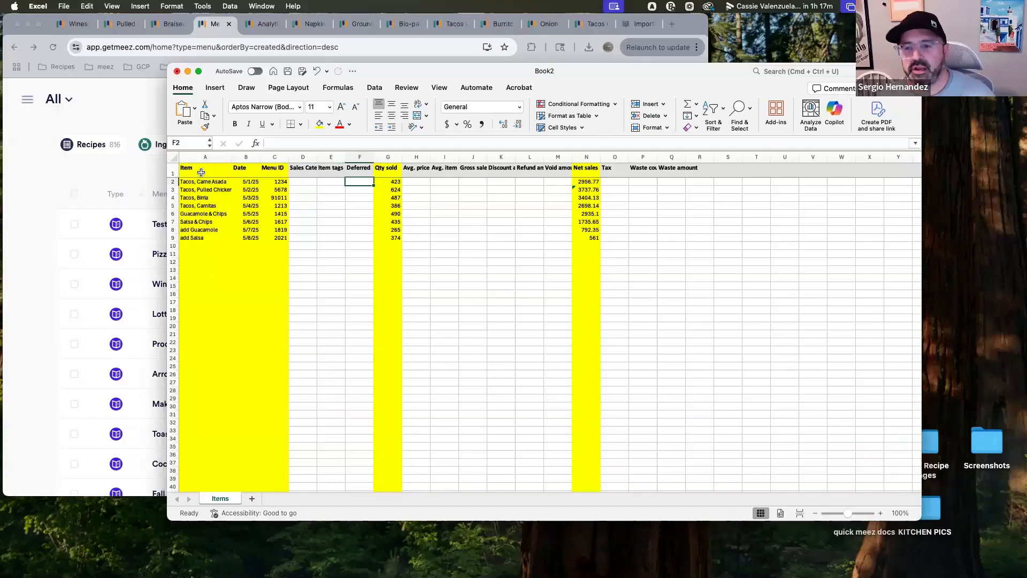
click(143, 169)
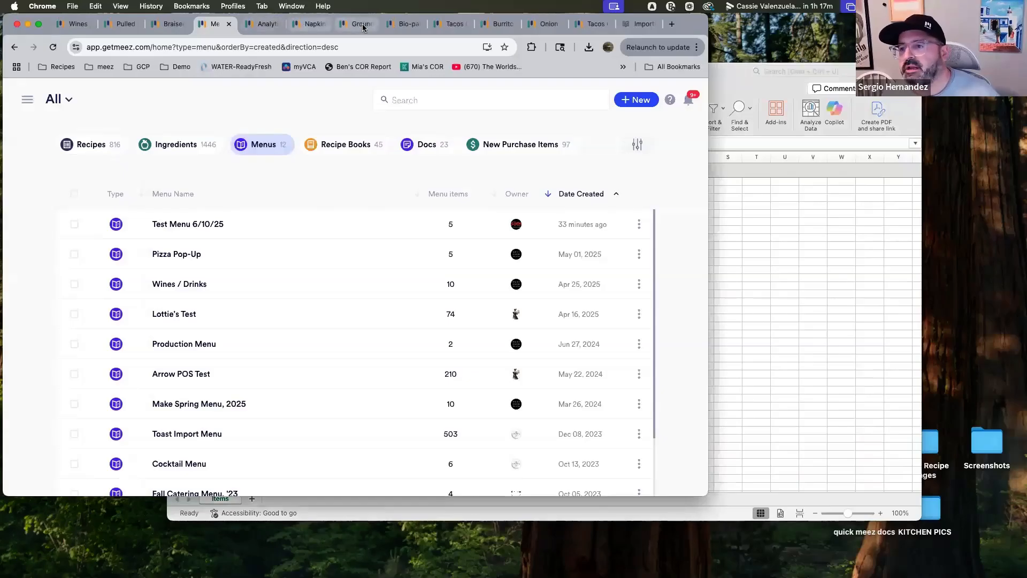
click(452, 24)
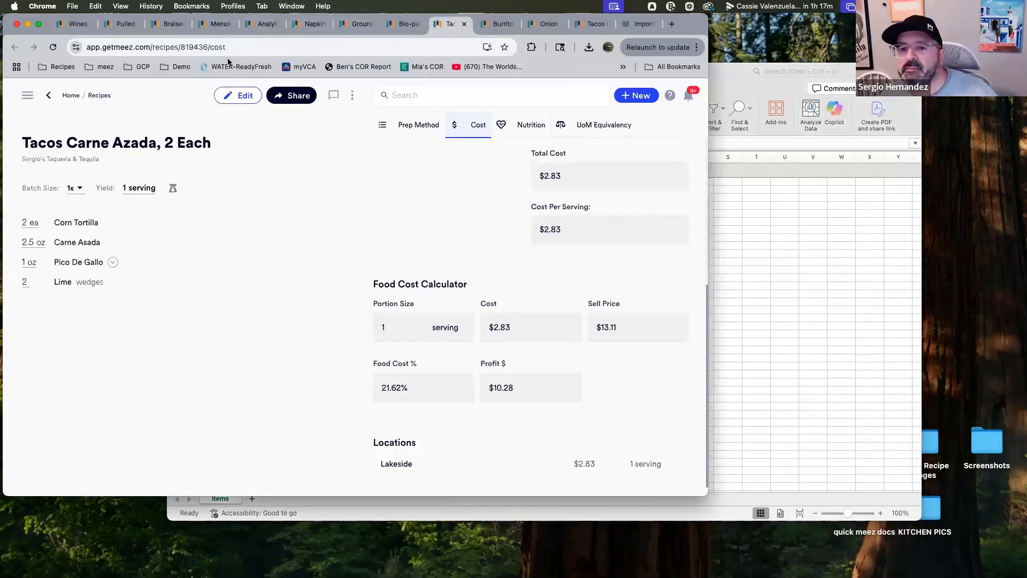
click(212, 31)
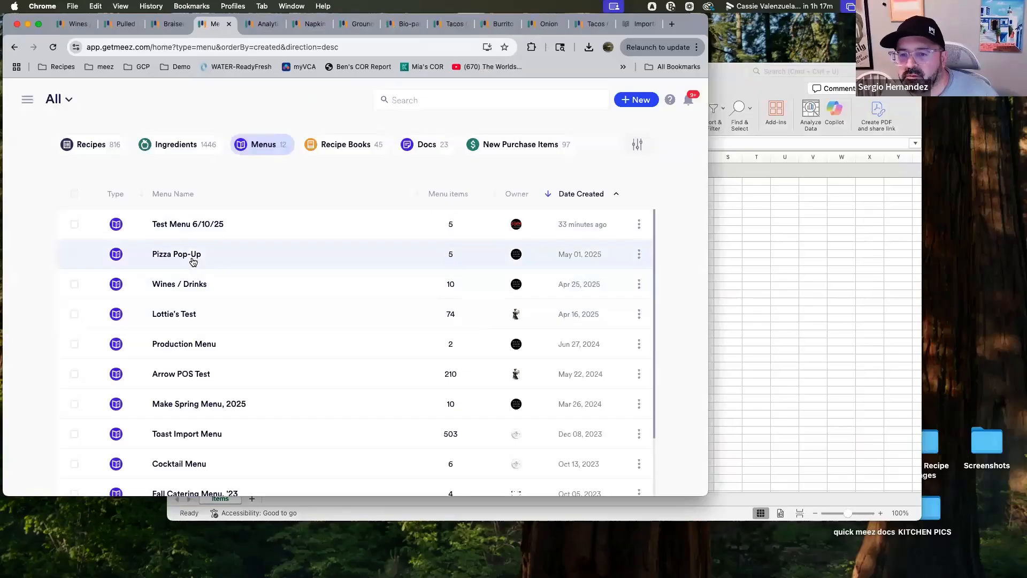
click(223, 226)
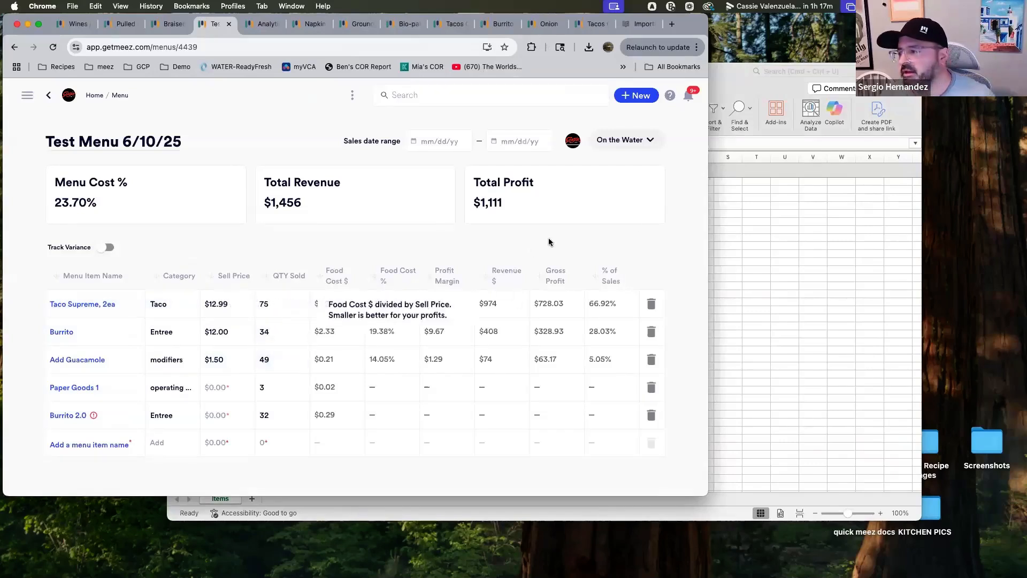
Examine the Item, Date and Menu ID columns of the sales sheet
click(784, 193)
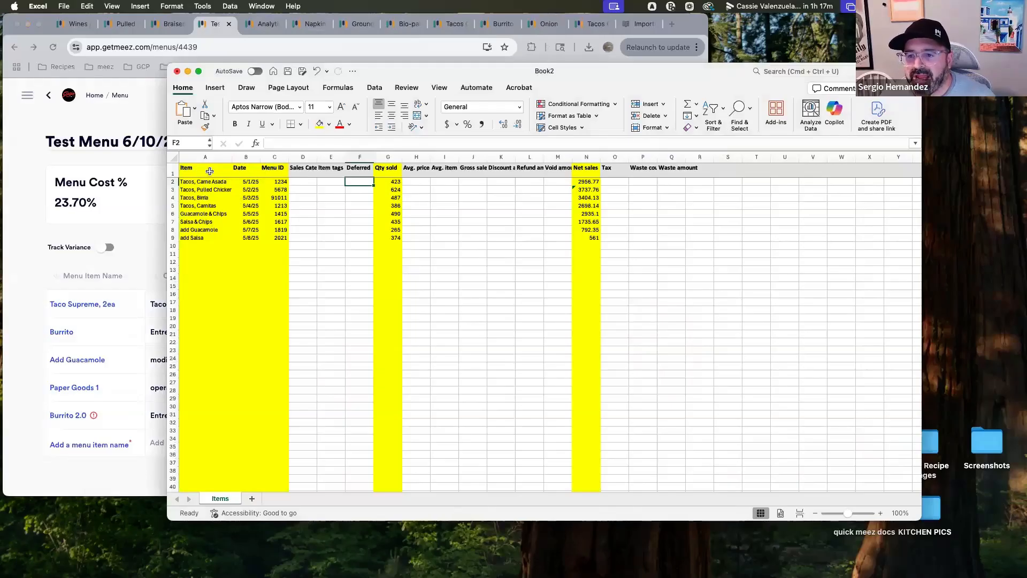
click(187, 169)
click(243, 169)
click(272, 170)
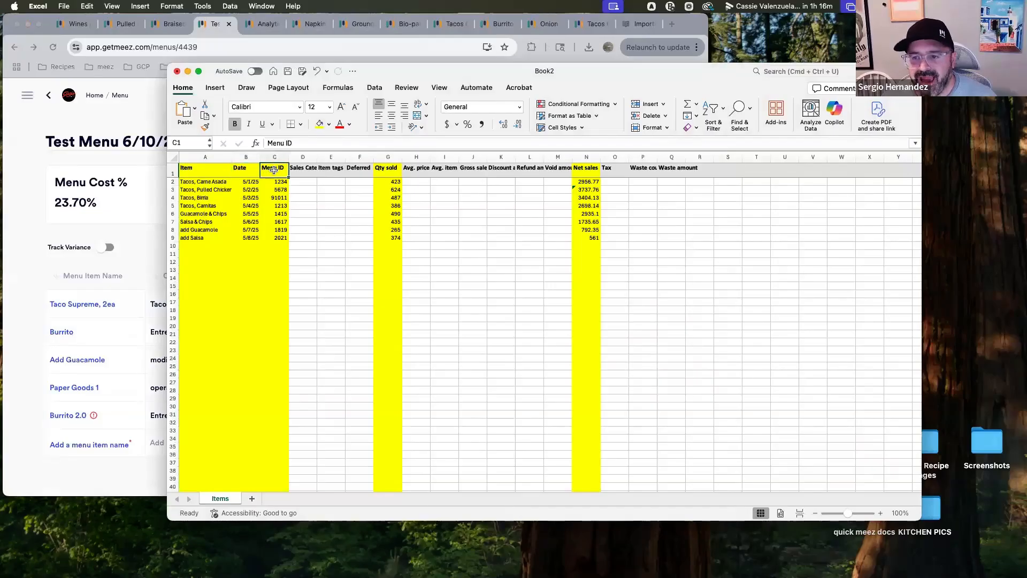
click(239, 173)
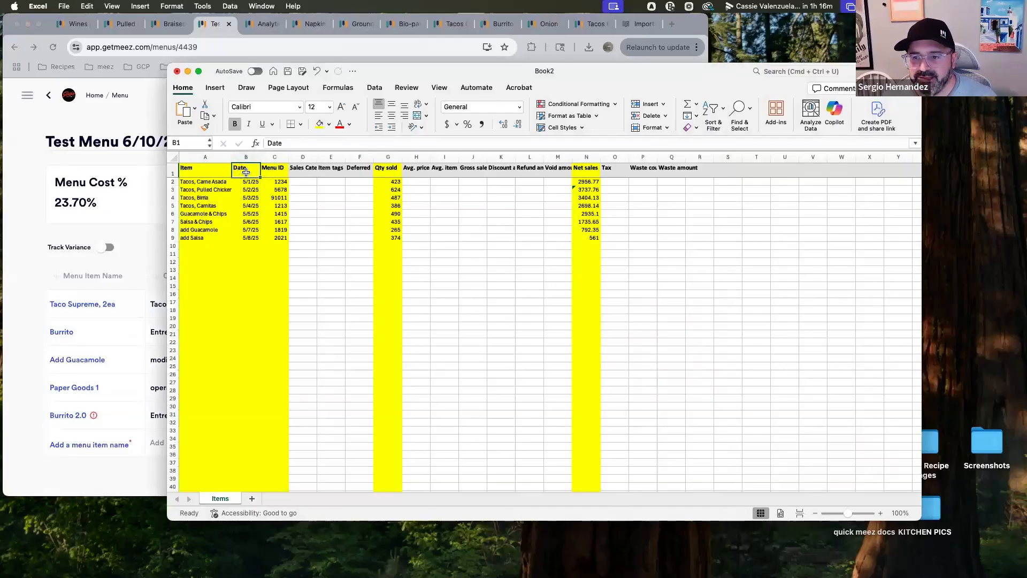
click(281, 181)
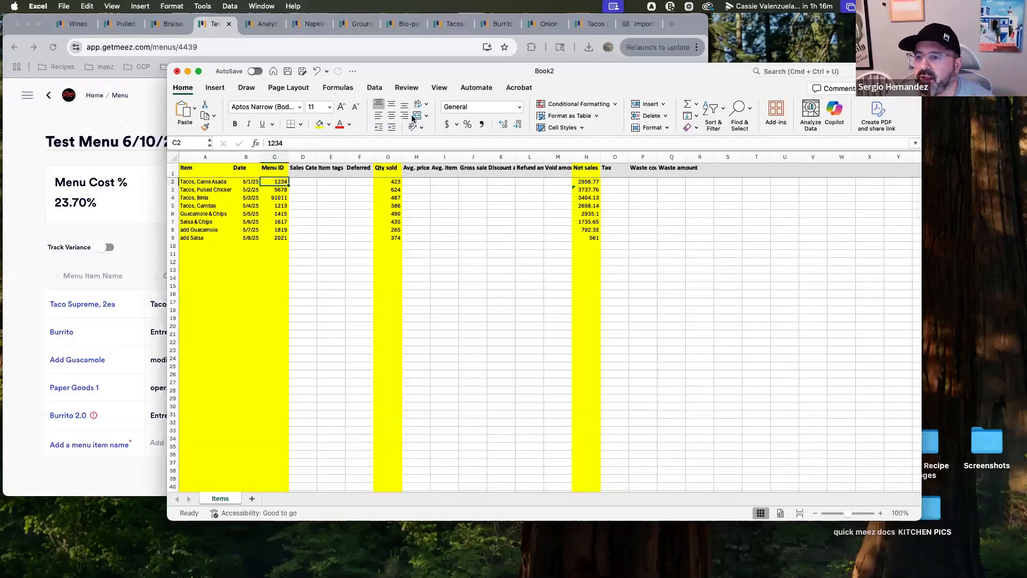
Save the sales sheet as an Excel workbook named UPLOAD in the Downloads folder
drag(546, 75, 573, 83)
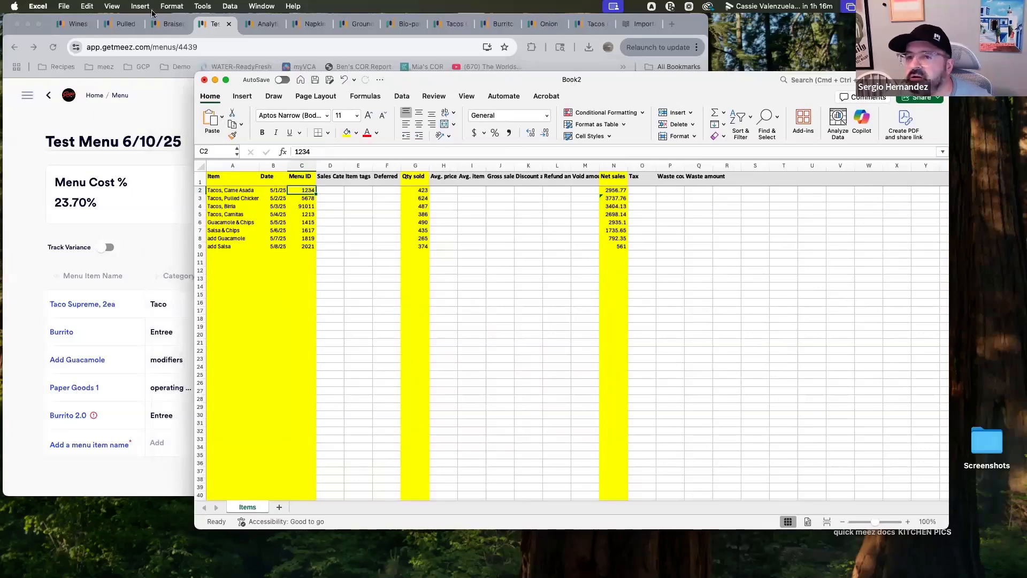
click(68, 6)
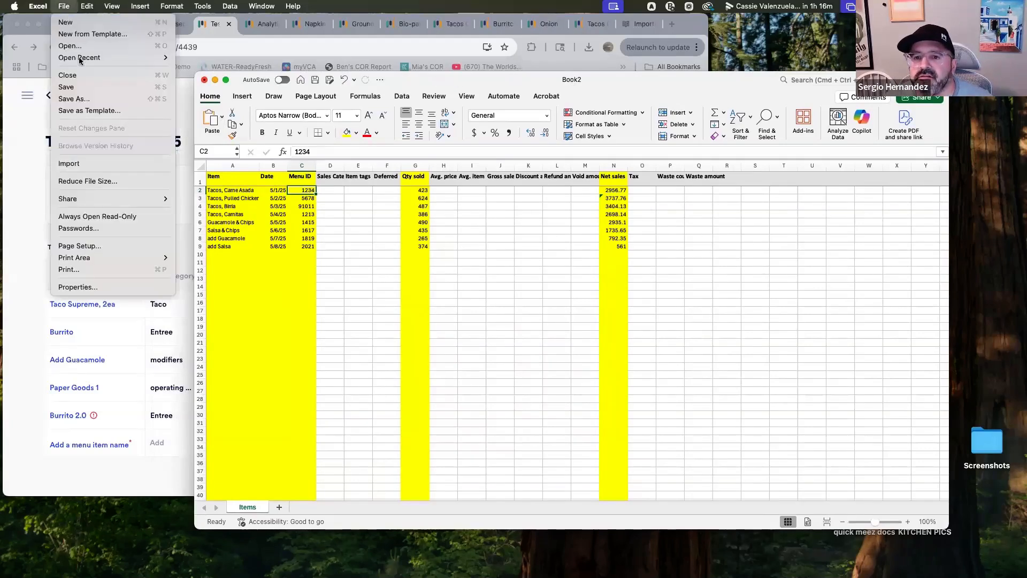
click(83, 98)
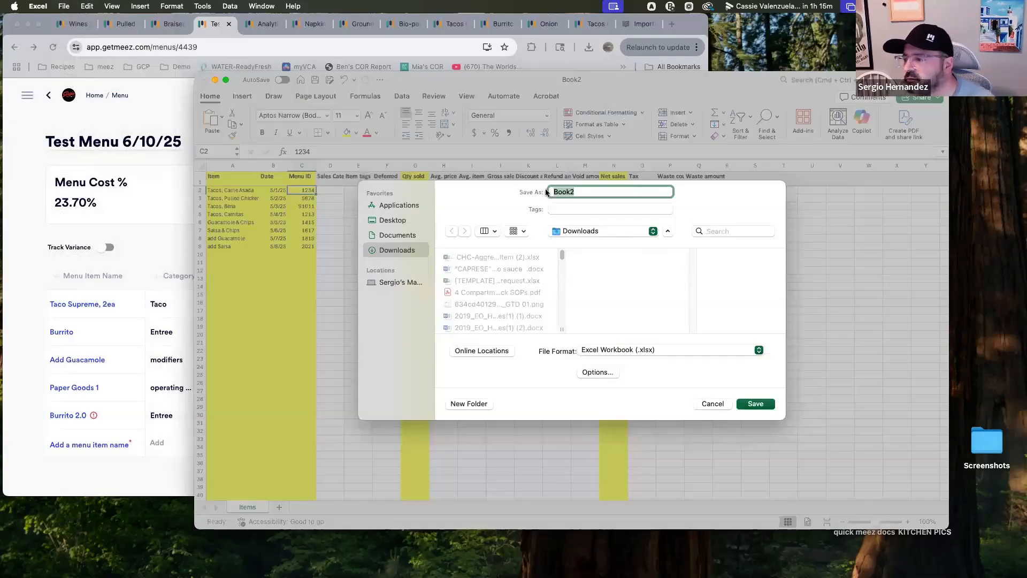
text(UPLOAD)
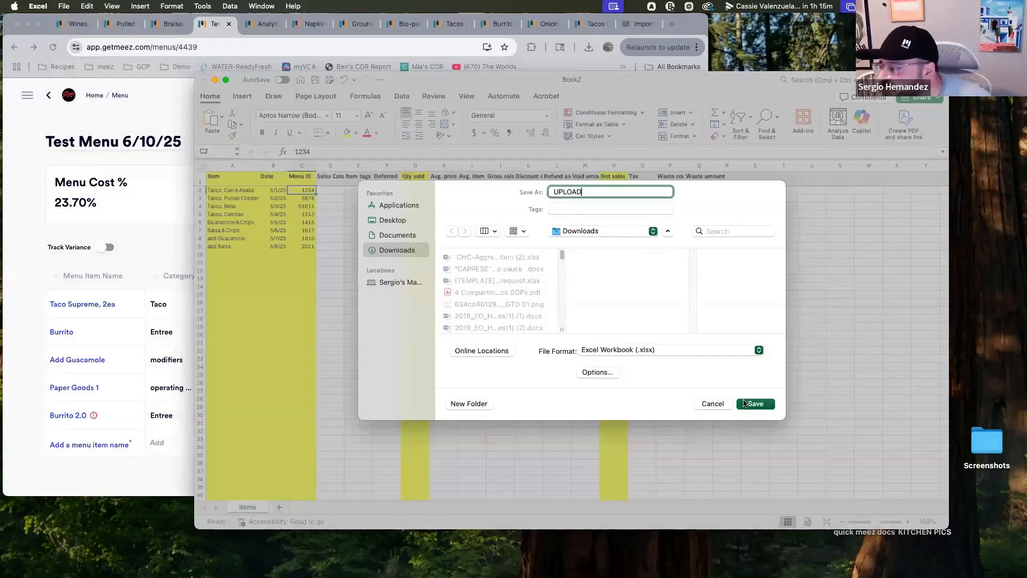
click(755, 403)
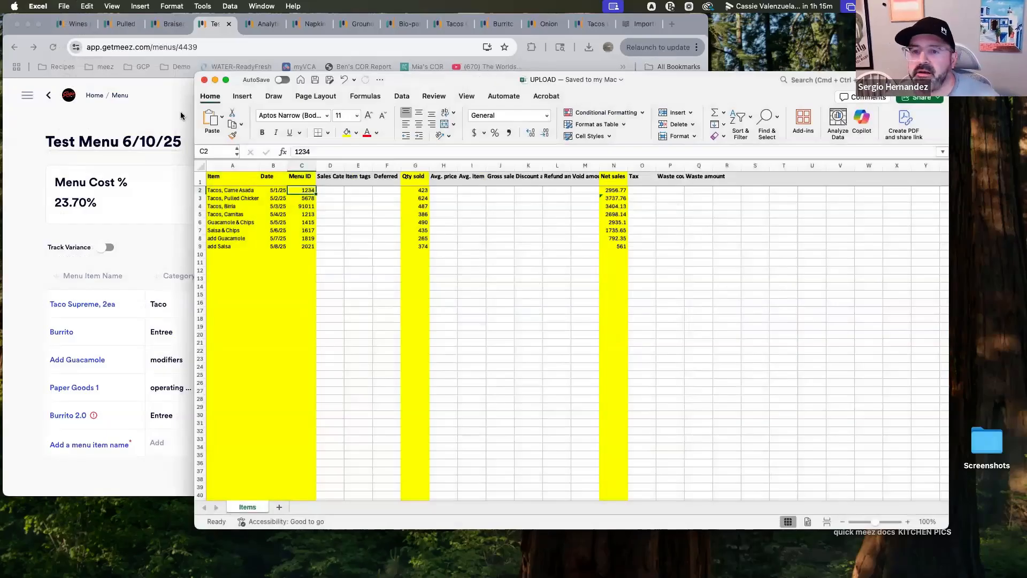
Create a new menu named Upload Menu with Sergio's Taqueria & Tequila as its owner
click(181, 116)
click(642, 97)
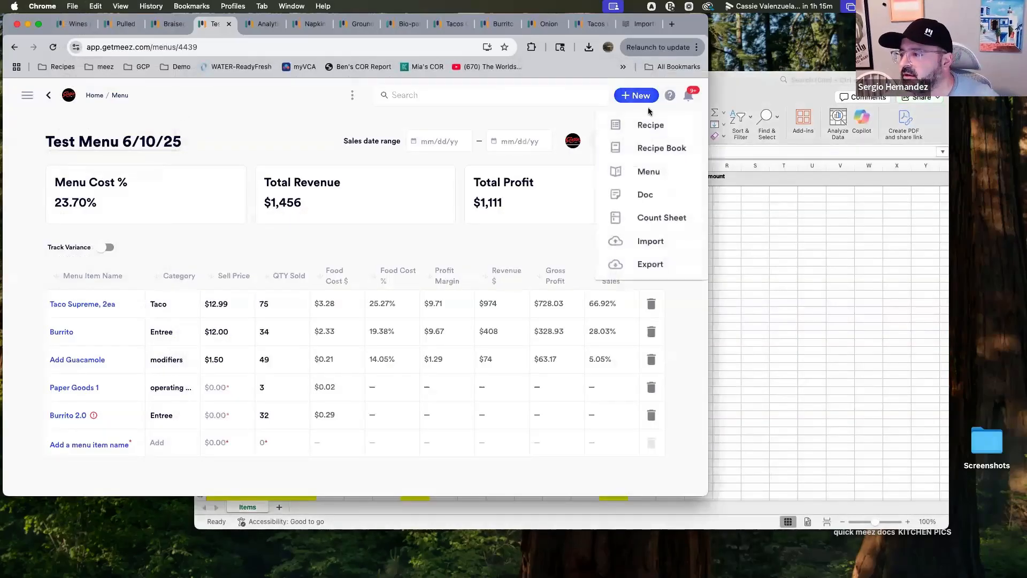
click(649, 172)
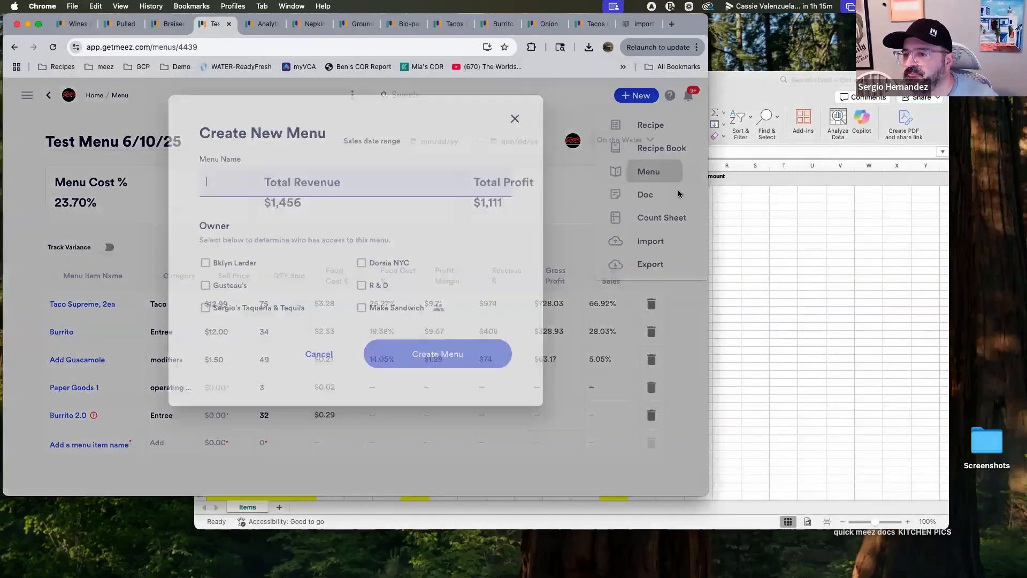
text(Upload Menu)
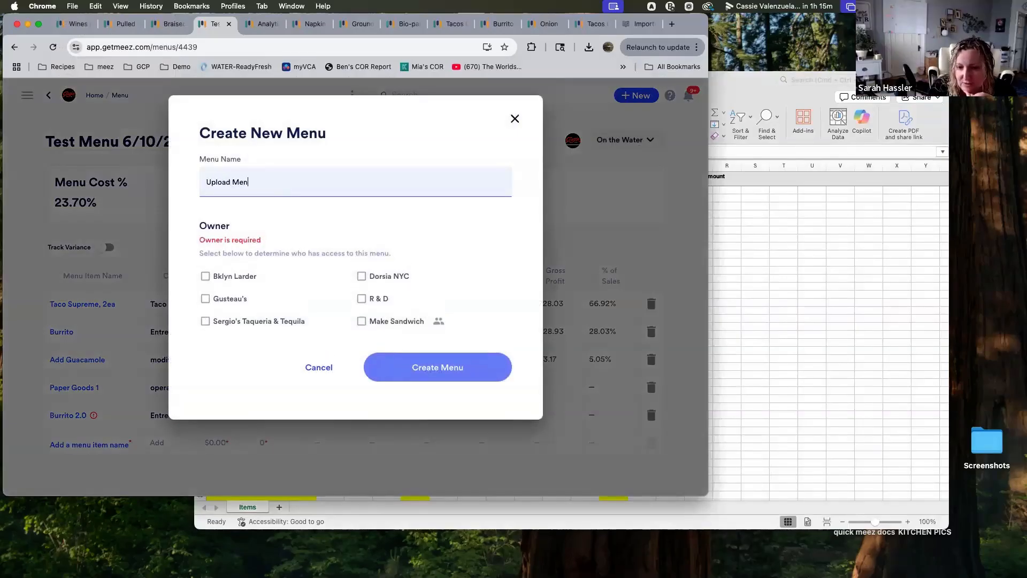
click(205, 321)
click(431, 359)
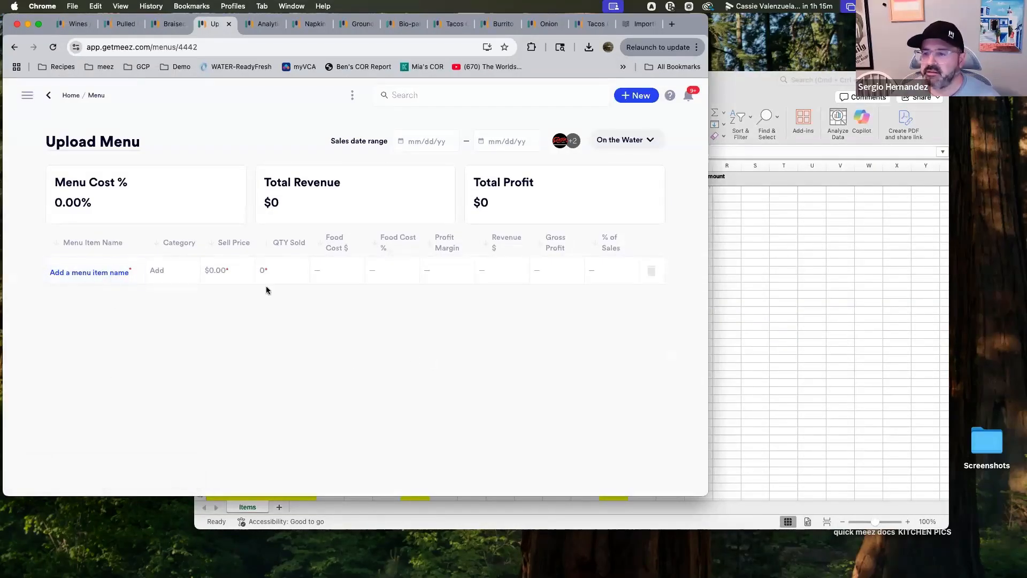
Start a sales data import for the menu and drop the UPLOAD.xlsx file from Downloads into the upload area
click(354, 94)
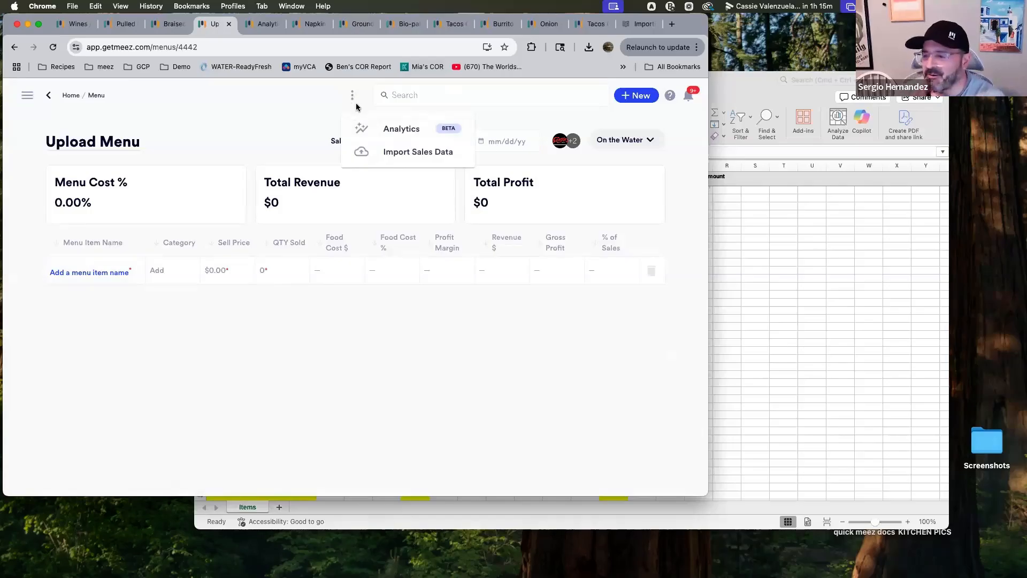
click(415, 154)
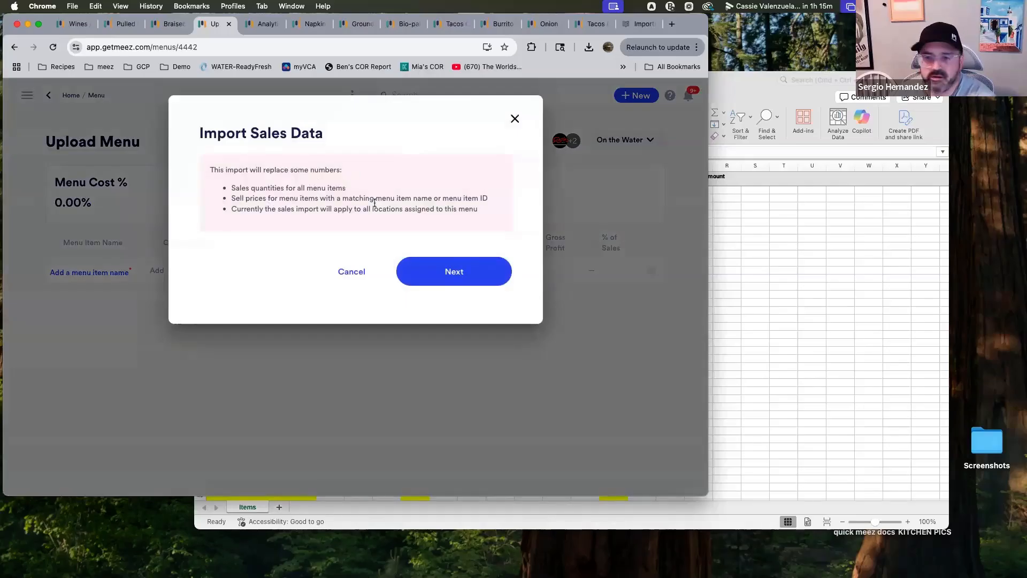
click(473, 275)
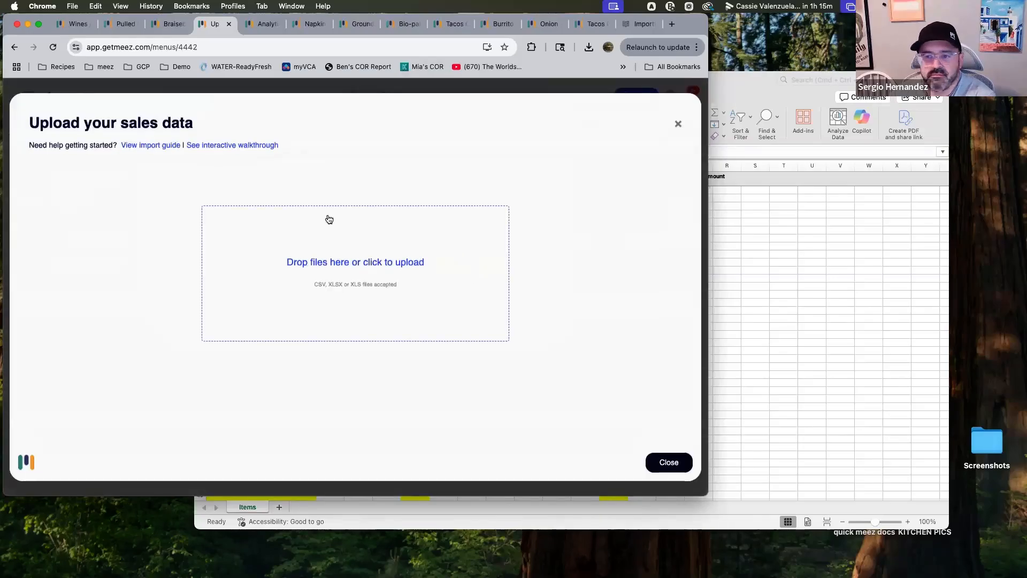
mouse_move(182, 576)
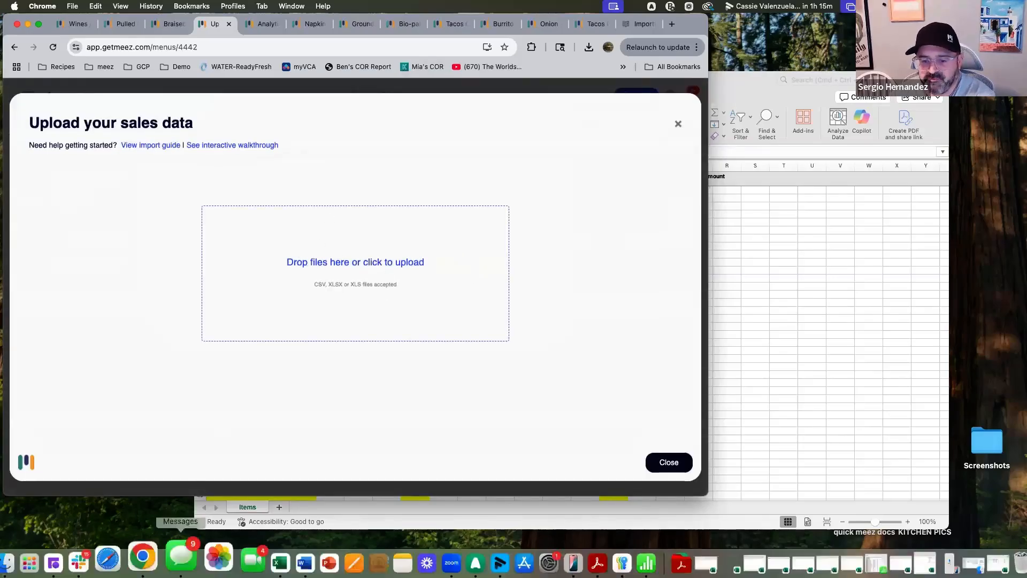
click(16, 546)
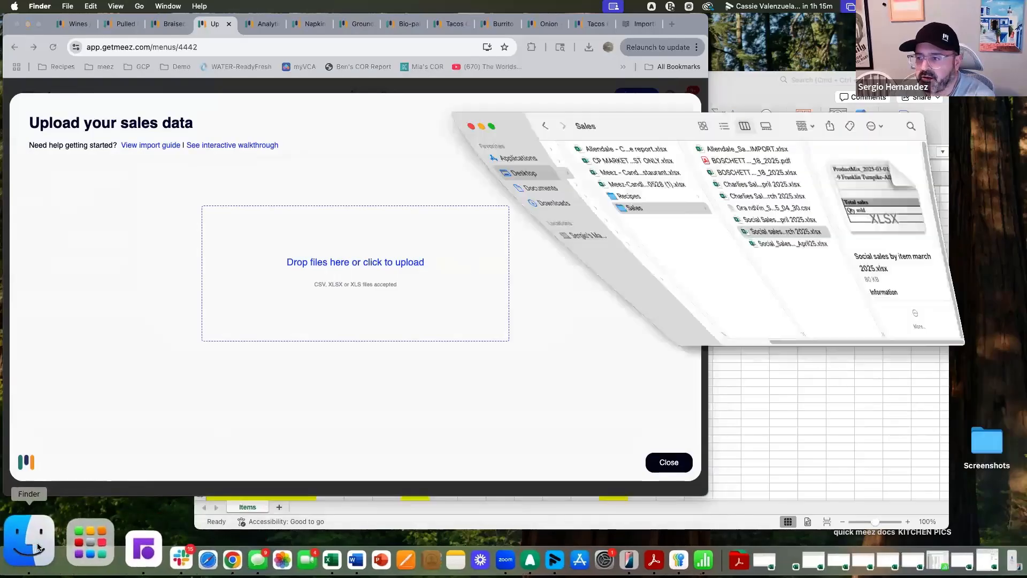
click(461, 121)
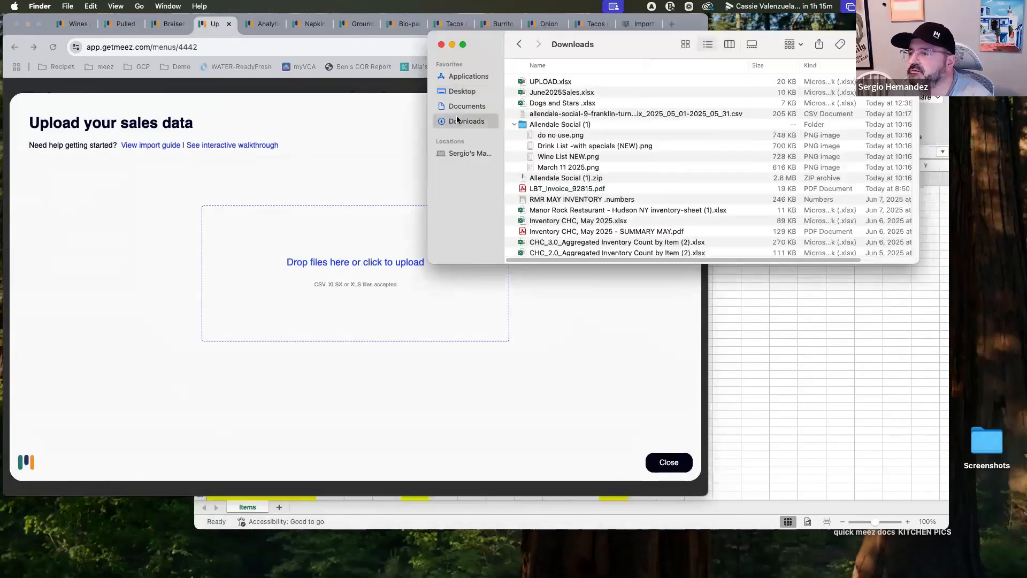
click(560, 81)
drag(550, 82, 368, 266)
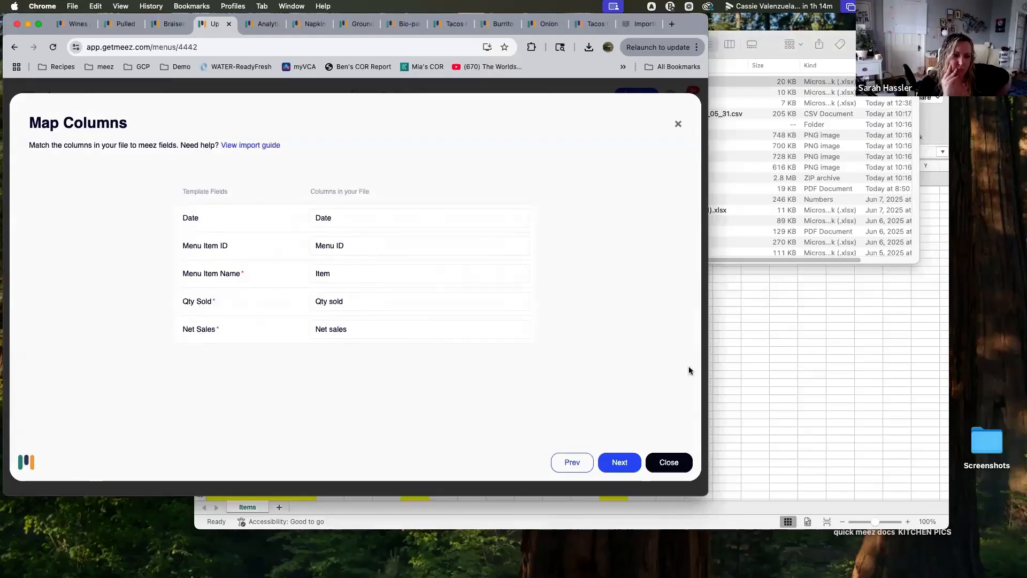
Accept the column mapping, submit the verified sales rows and close the import dialog
click(626, 464)
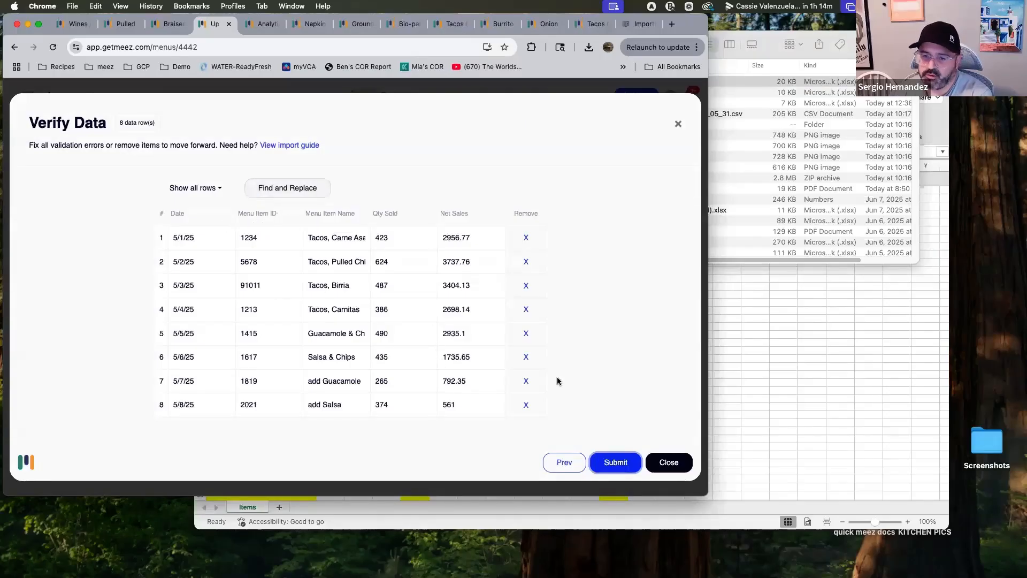
click(613, 465)
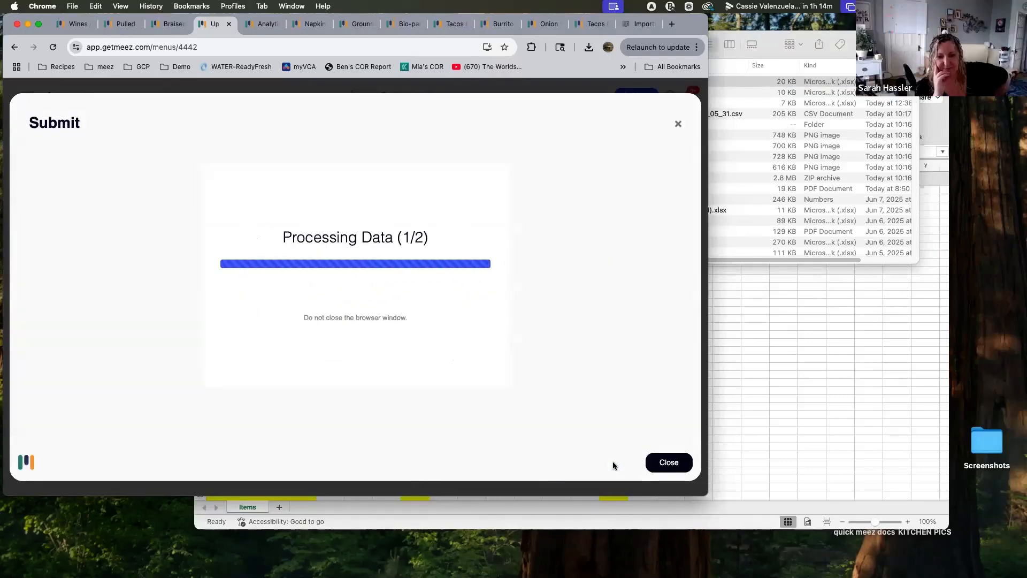
click(669, 462)
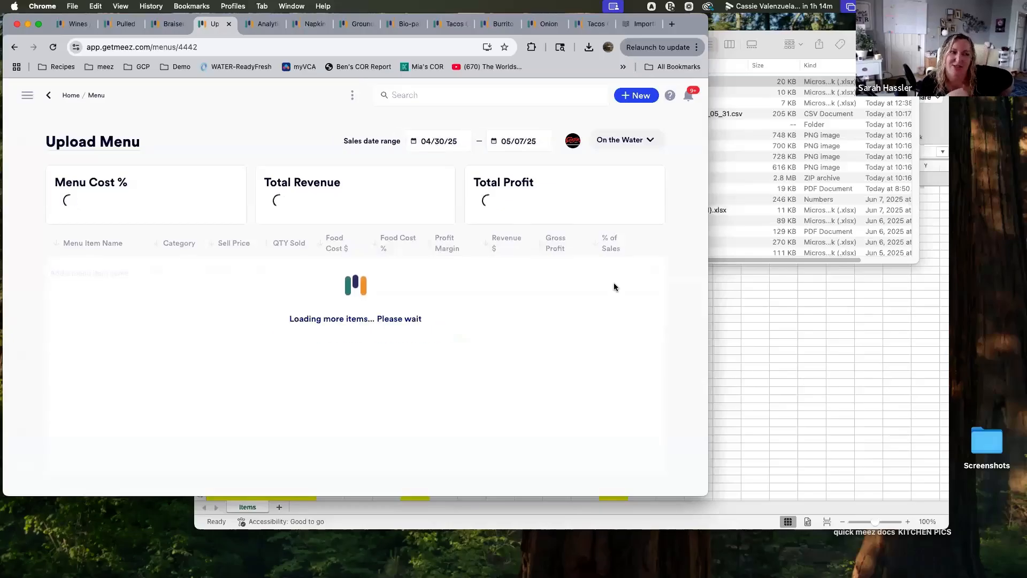
mouse_move(615, 287)
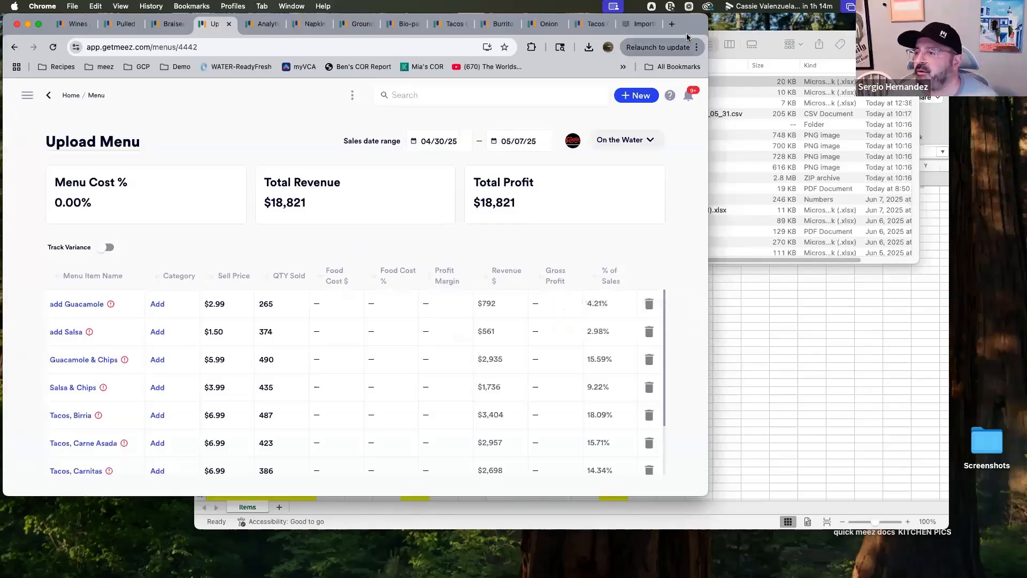
drag(693, 31, 714, 31)
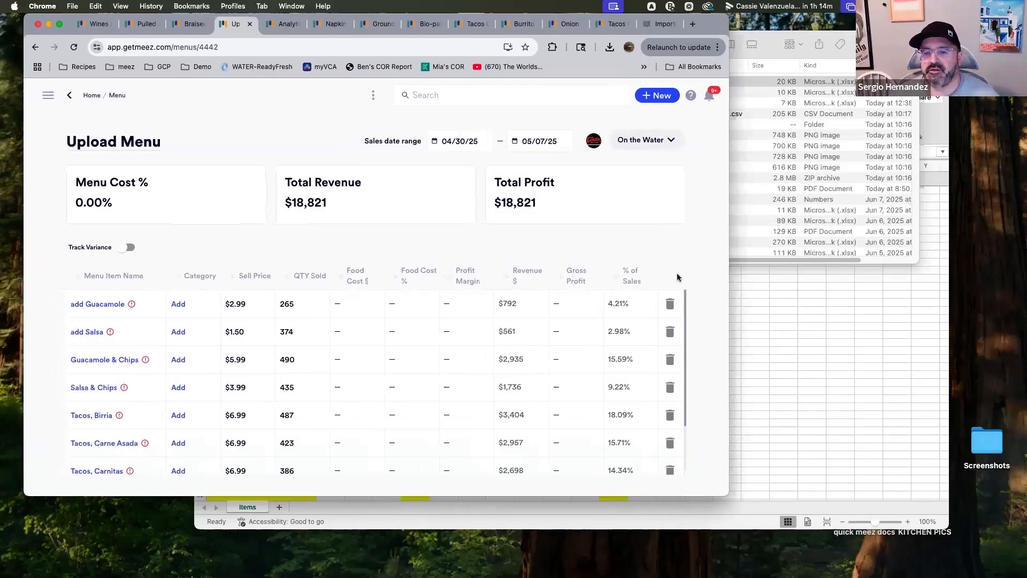
click(151, 314)
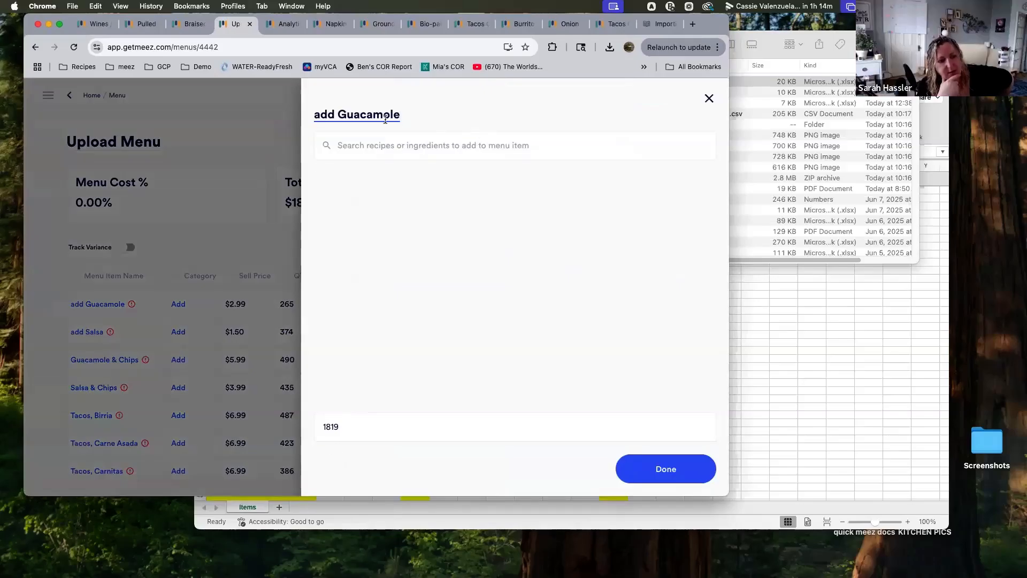
click(709, 99)
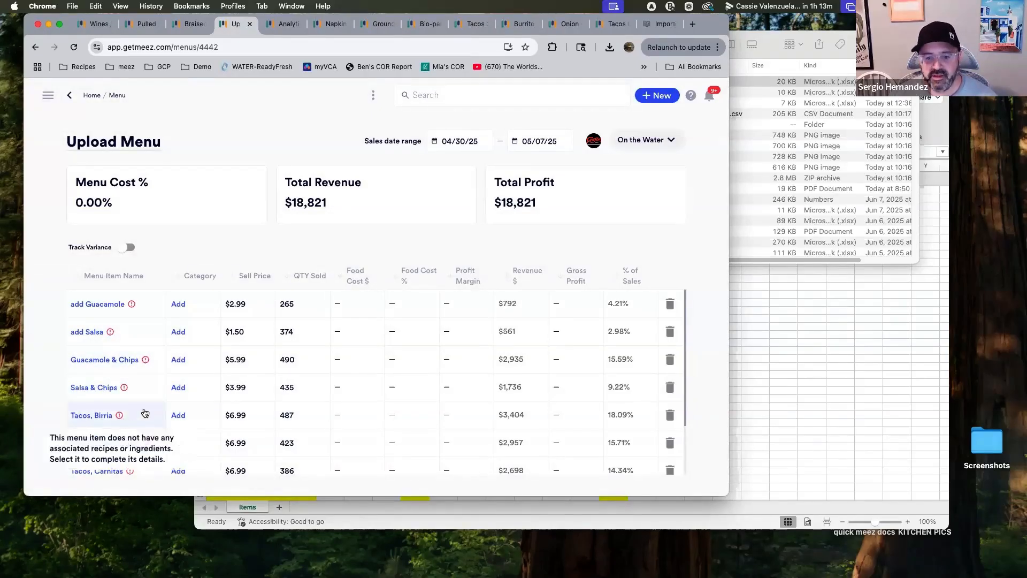
Add 1 oz of the Guacamole 2.0 recipe to the add Guacamole menu item
click(153, 310)
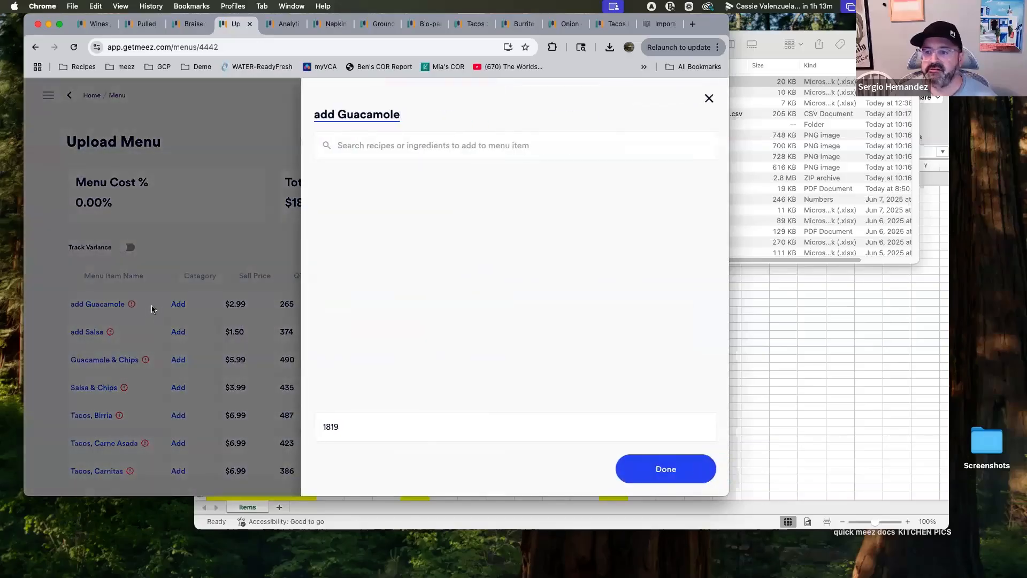
click(383, 149)
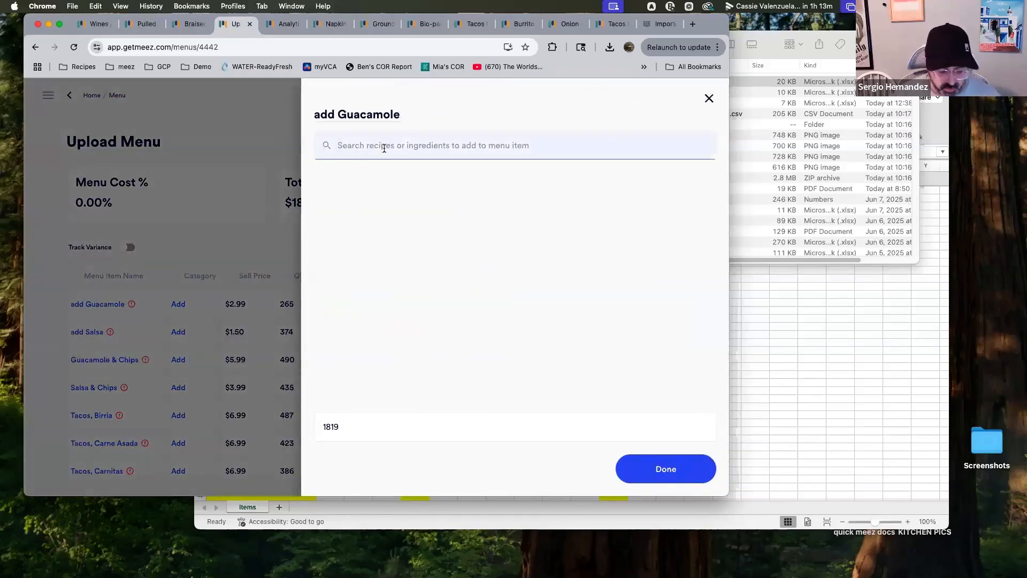
text(guac)
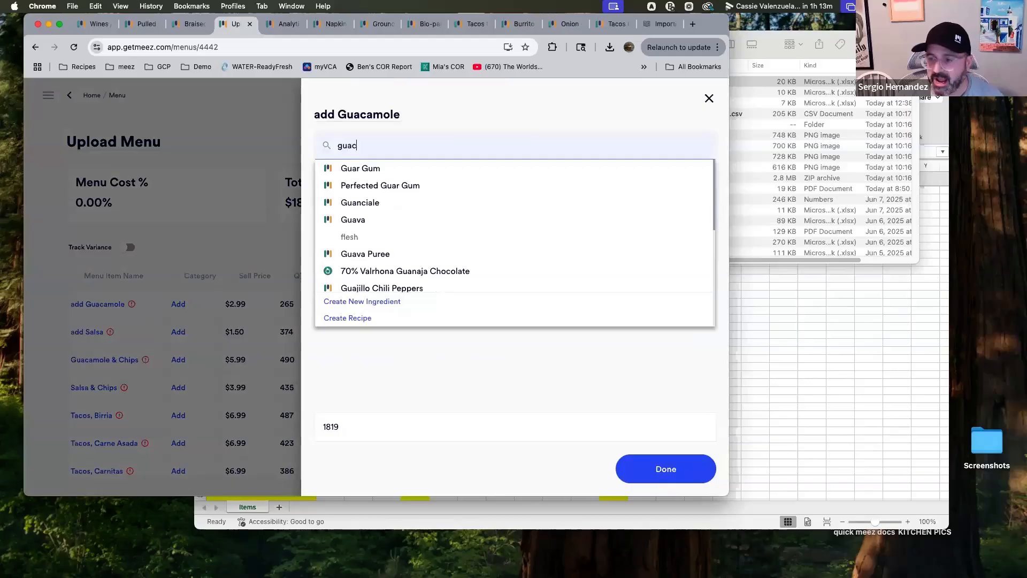
click(395, 202)
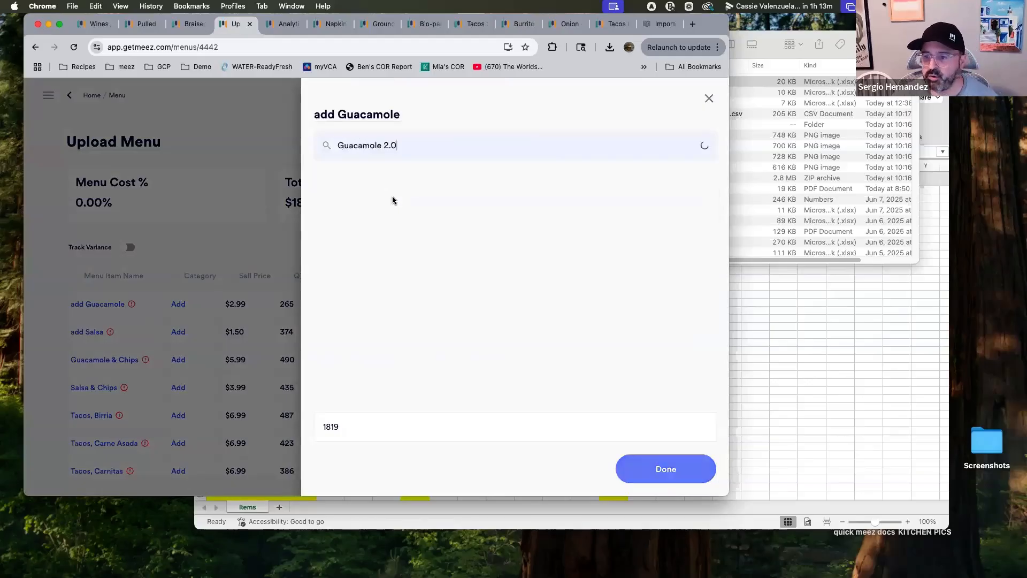
click(349, 175)
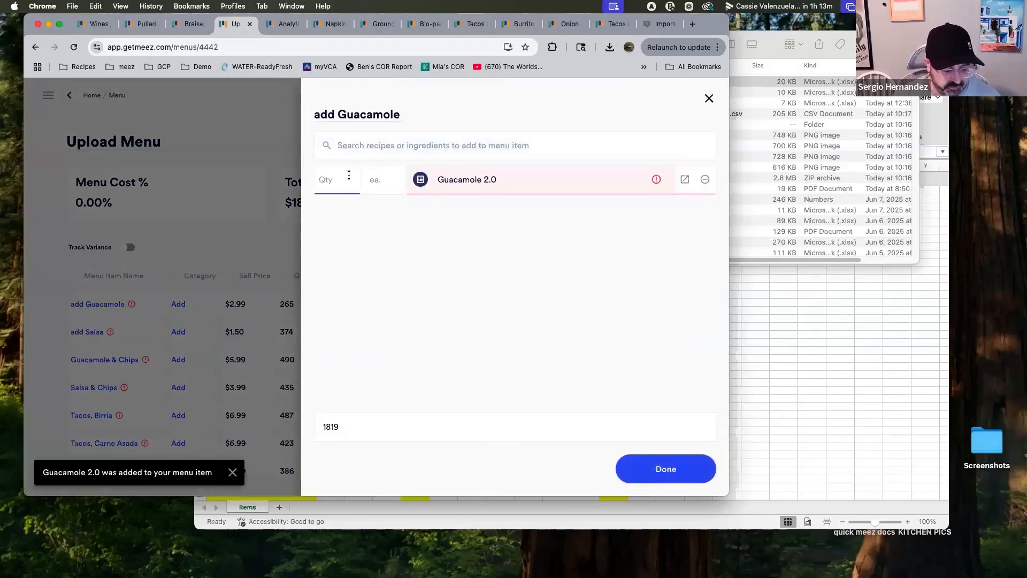
key(Tab)
text(oz)
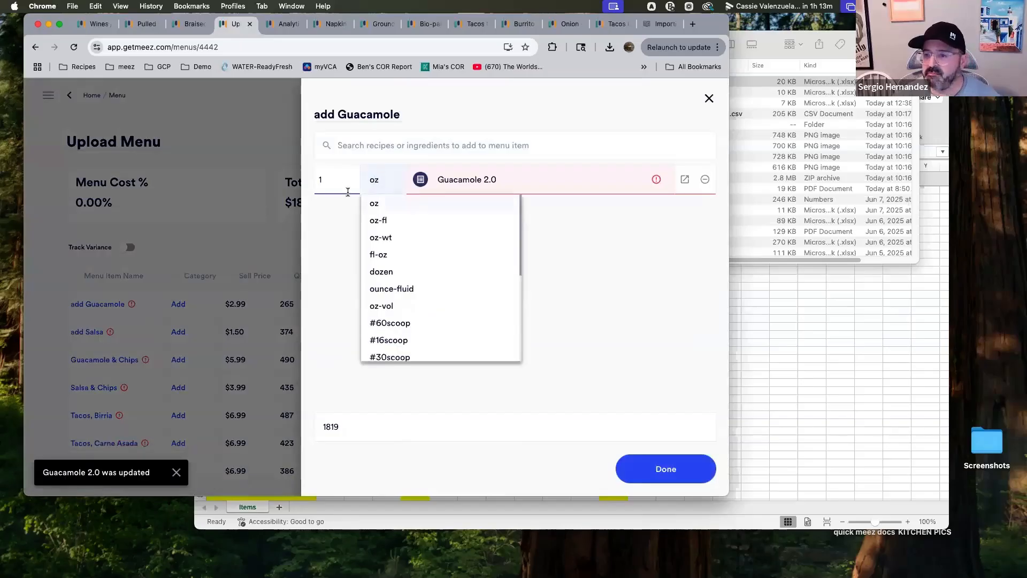
click(368, 210)
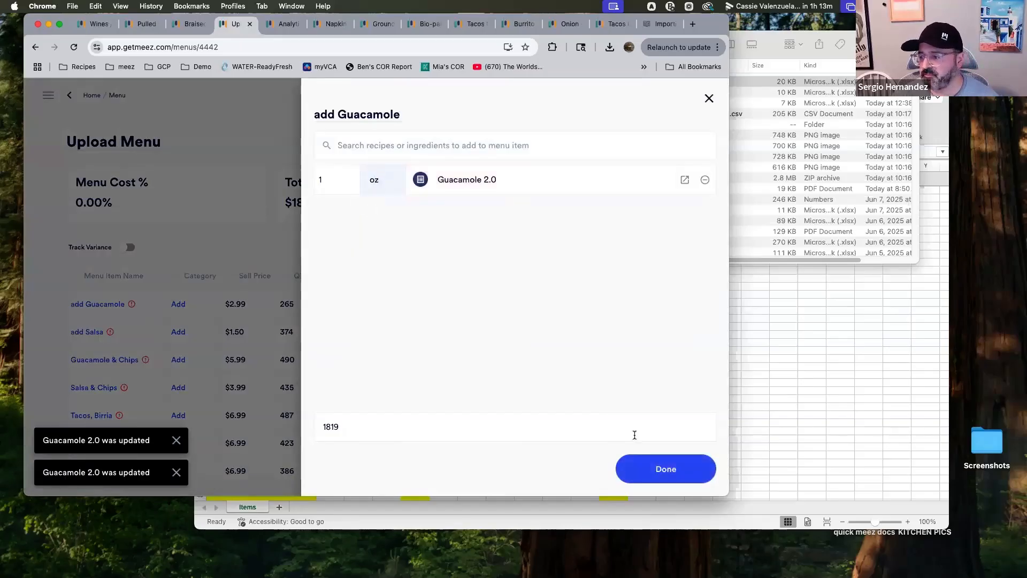
click(664, 471)
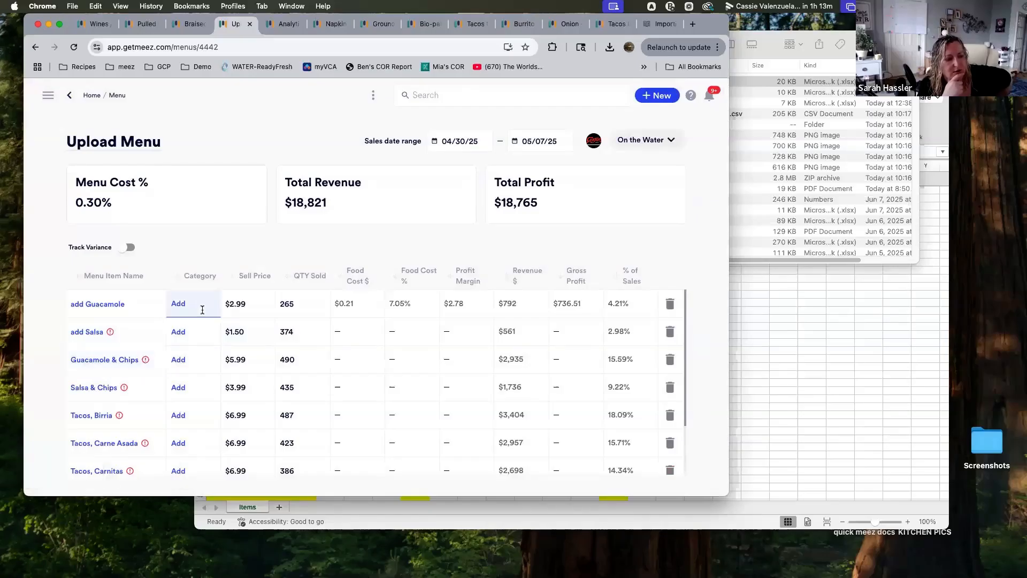
Set the add Guacamole item's category to a new category named modifier
text(mo)
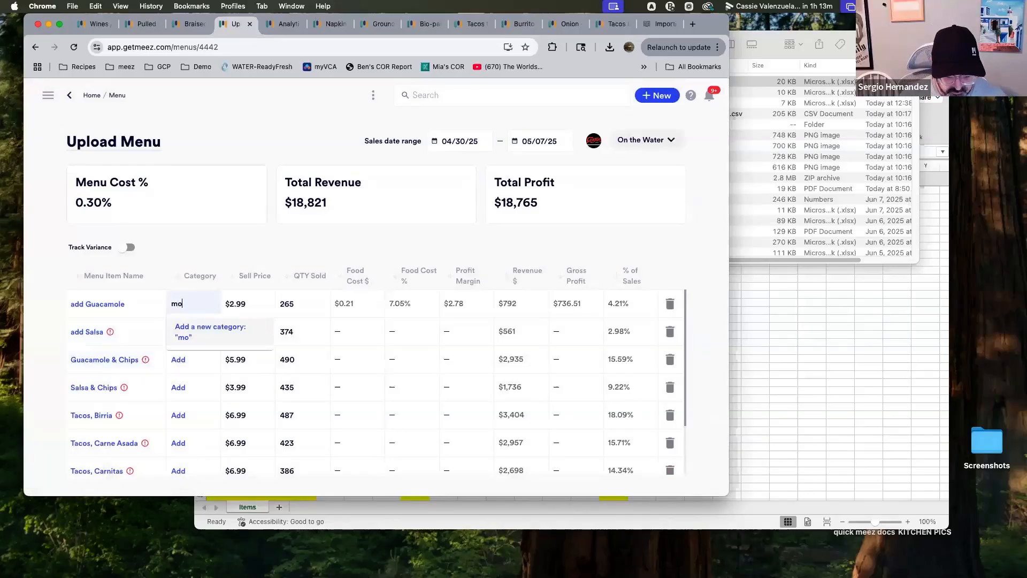
text(difier)
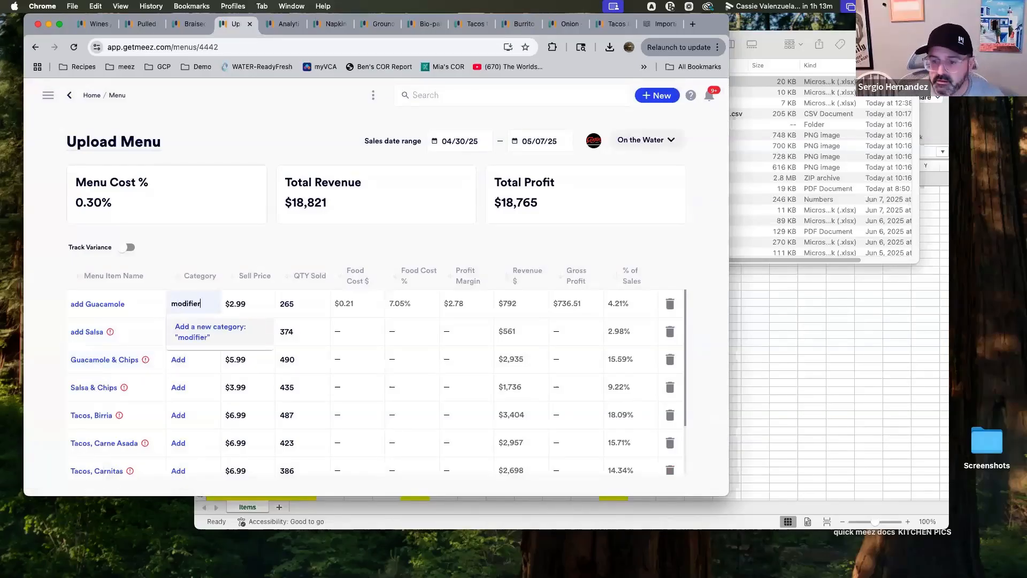
click(247, 331)
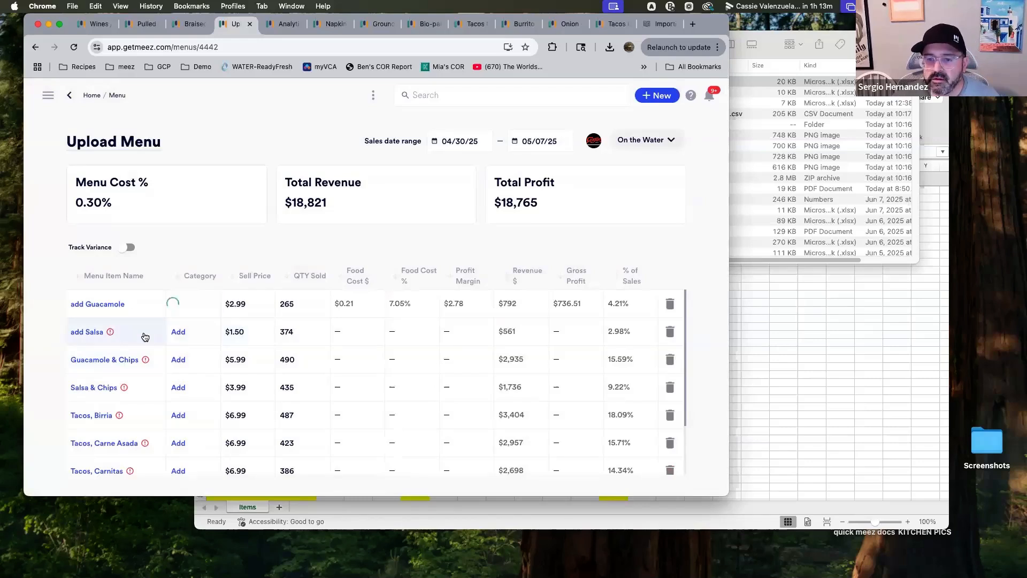
Add 5 oz of the Guacamole 2.0 recipe to the Guacamole & Chips menu item
click(132, 369)
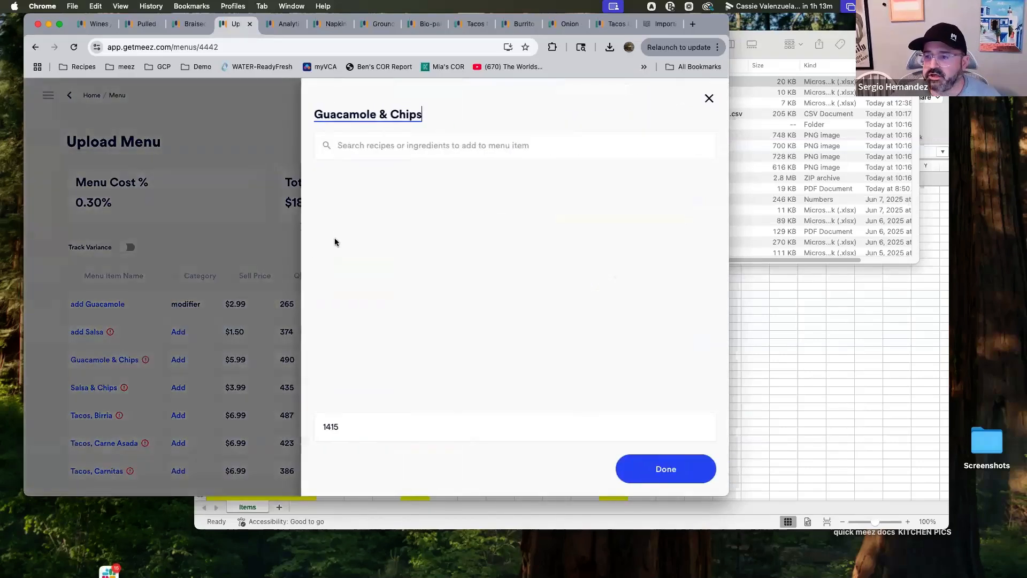
click(381, 145)
text(guaca)
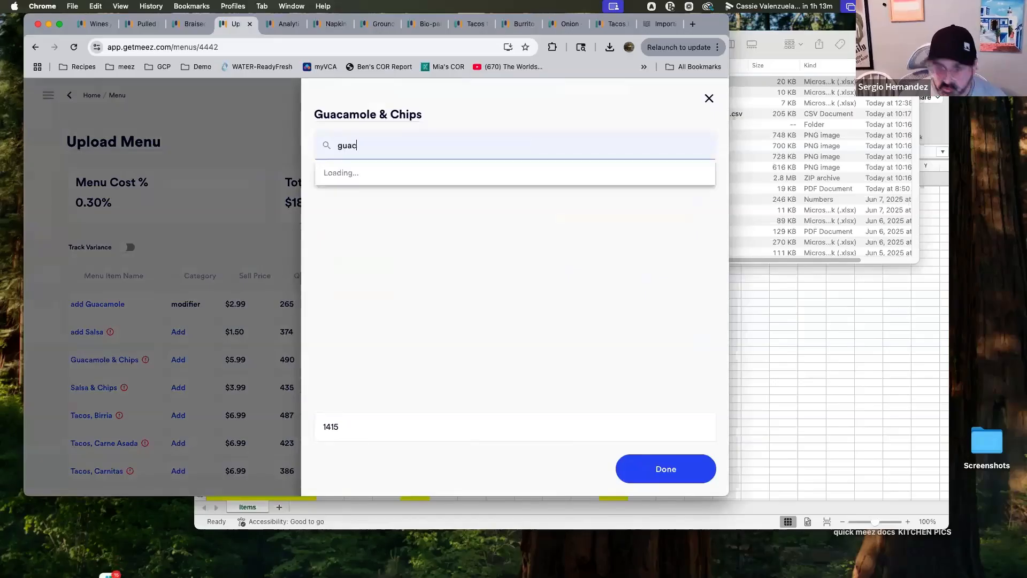
click(375, 224)
click(341, 179)
text(5)
key(Tab)
text(oz)
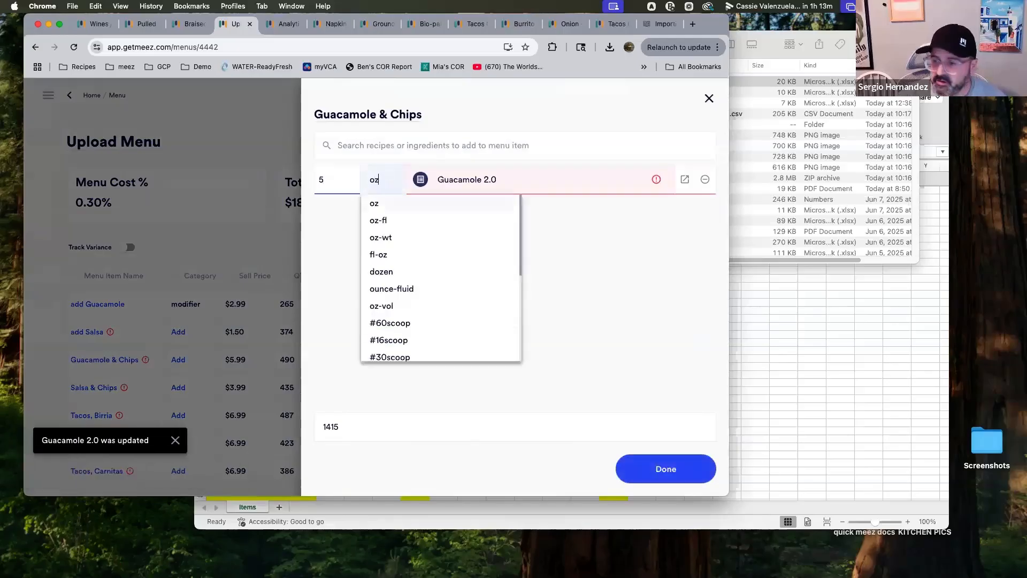
click(373, 208)
Add 3 oz of Tortilla Chips to the Guacamole & Chips item and close the dialog
click(423, 145)
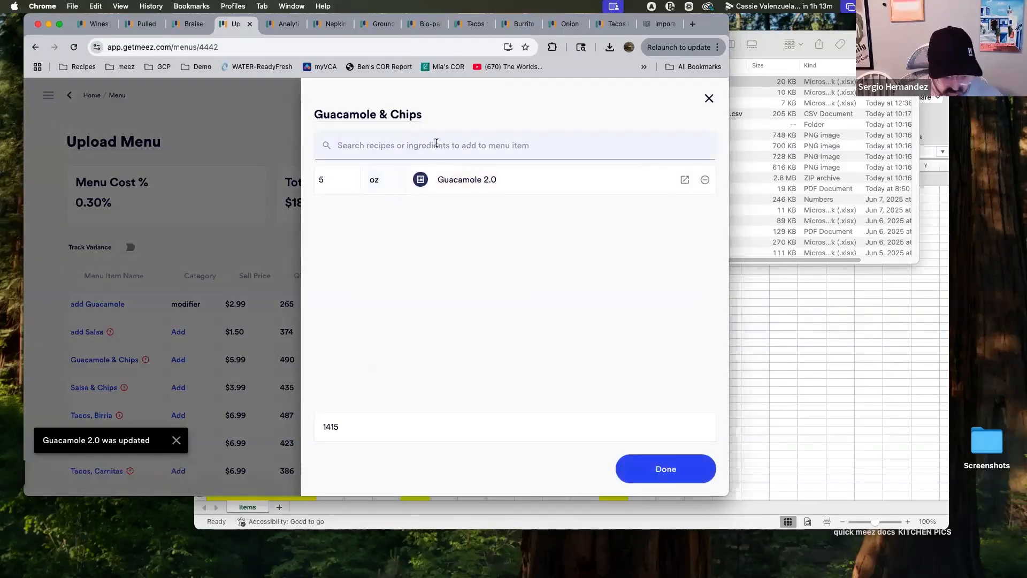
text(chips)
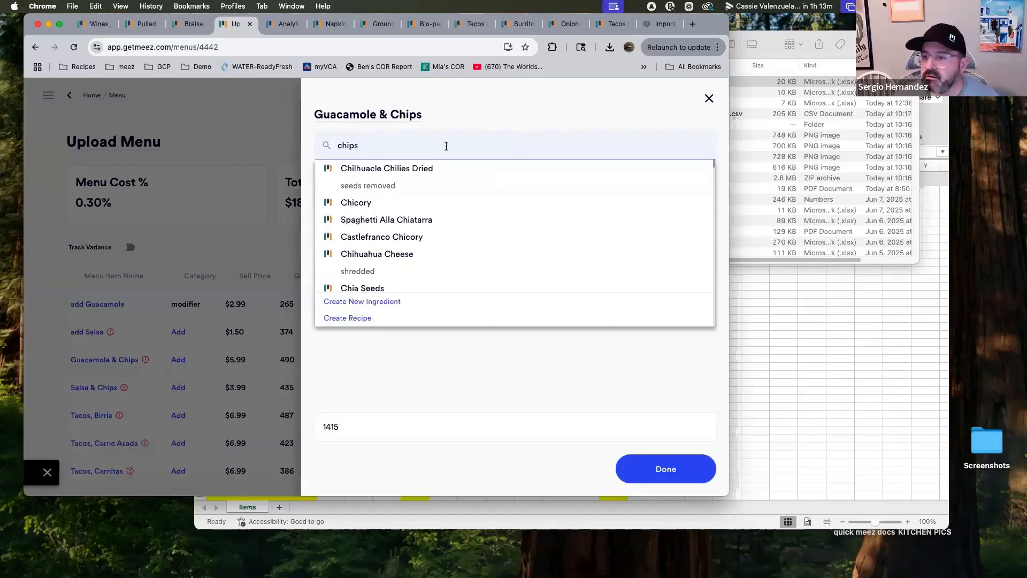
click(395, 188)
click(338, 211)
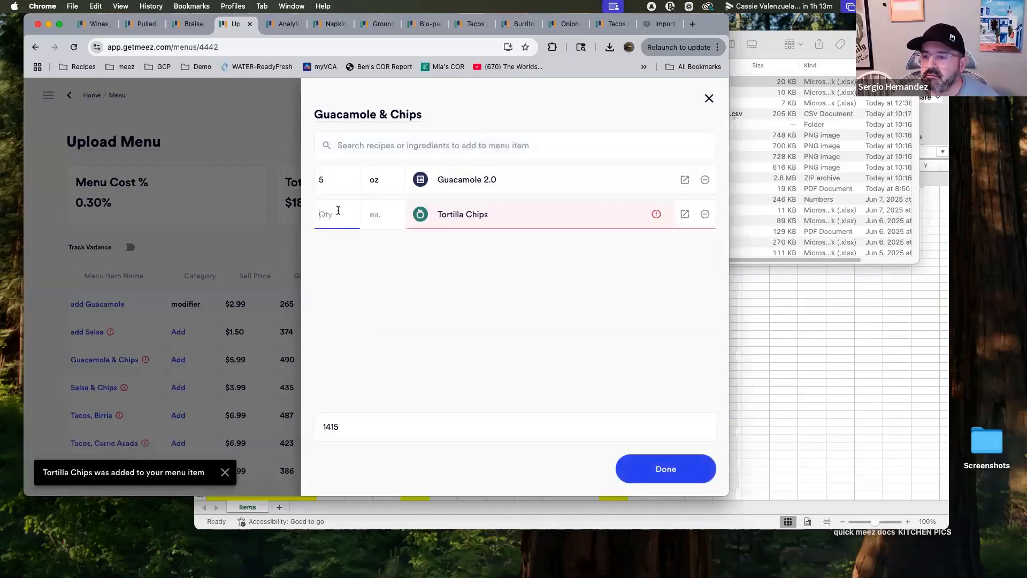
text(3)
key(Tab)
text(o)
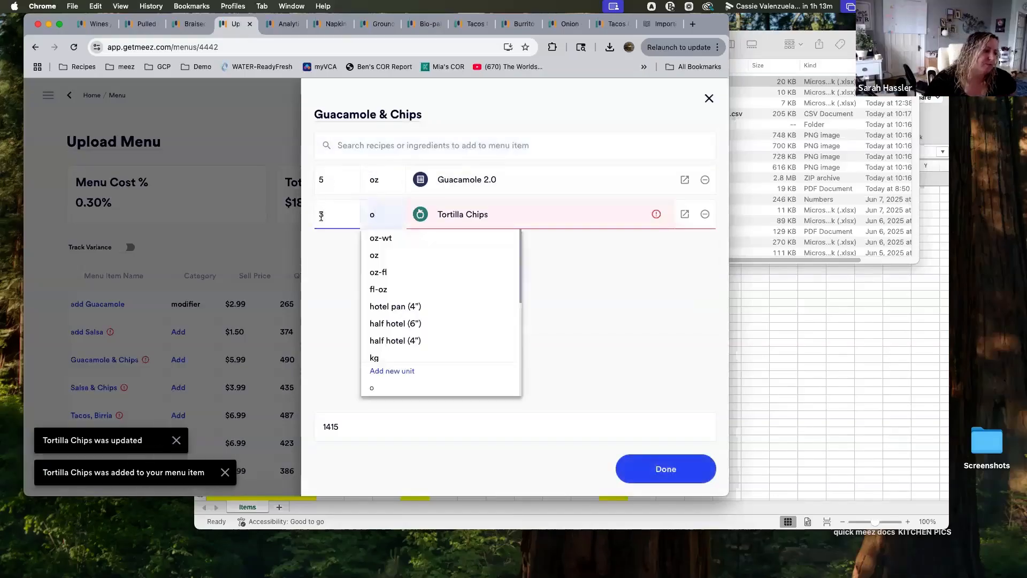
key(Return)
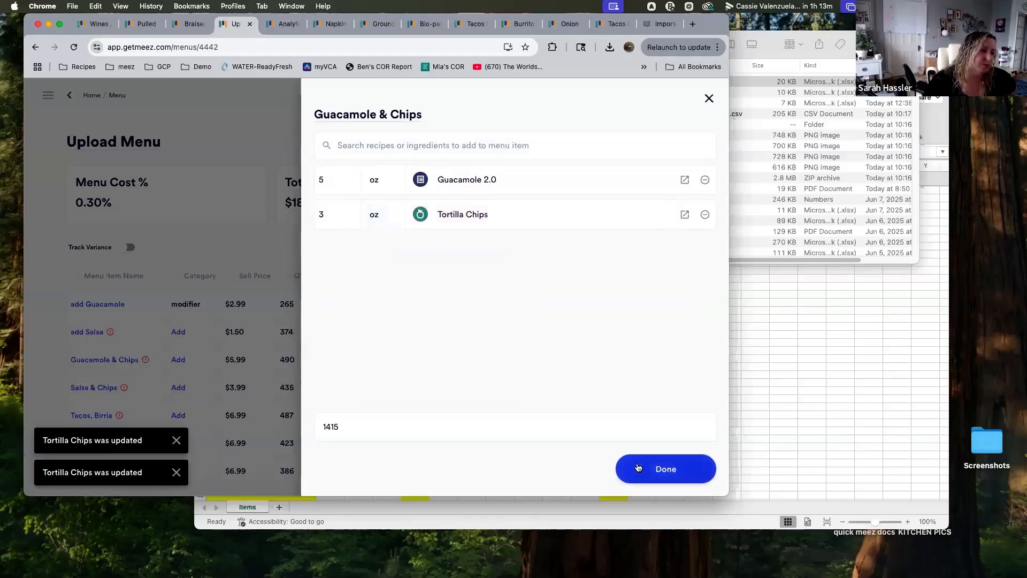
click(634, 467)
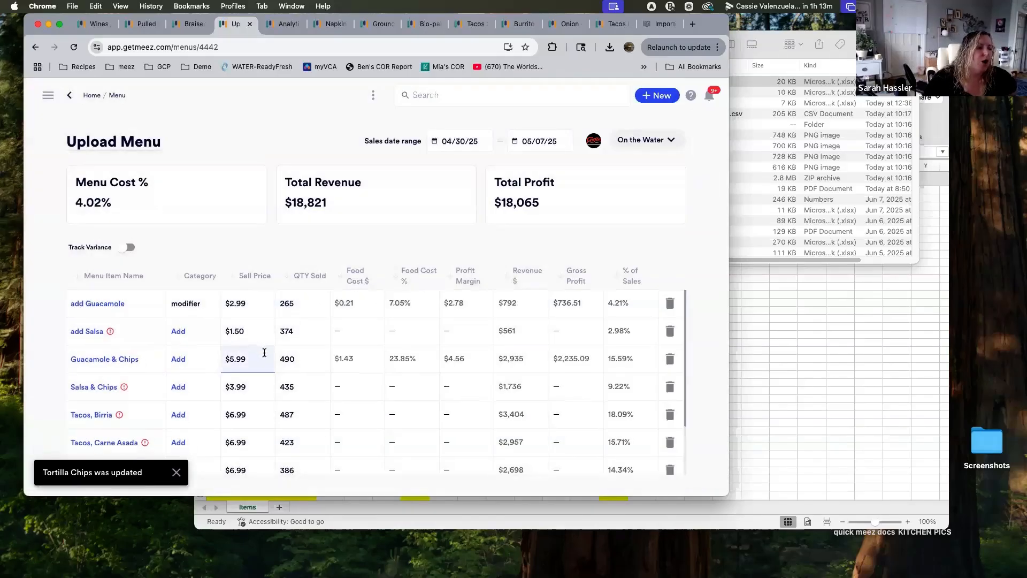
Link the Tacos Birria, 2 Each recipe to the Tacos, Birria menu item and close the dialog
scroll(267, 358, down, 1)
scroll(377, 352, up, 1)
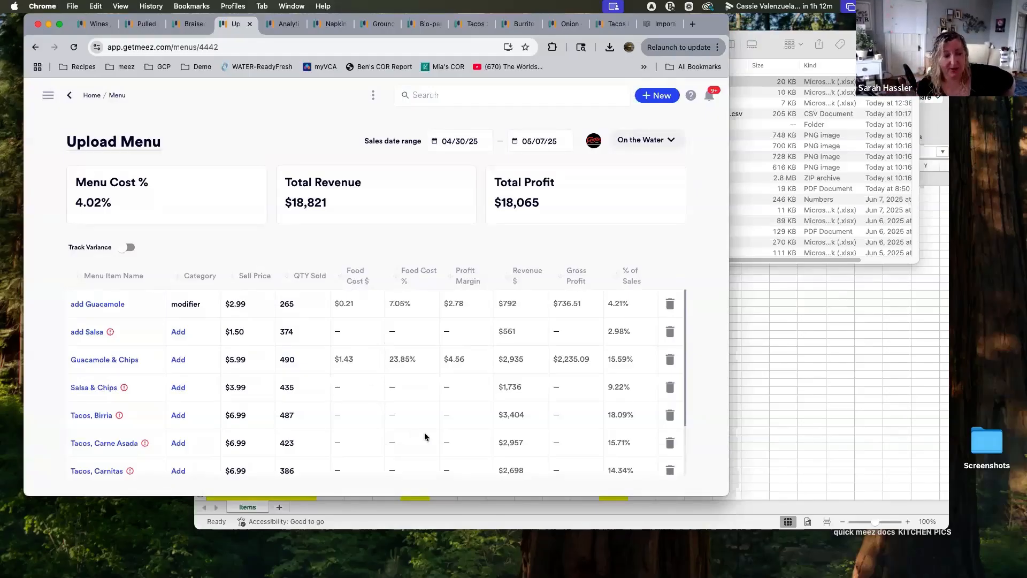
click(144, 417)
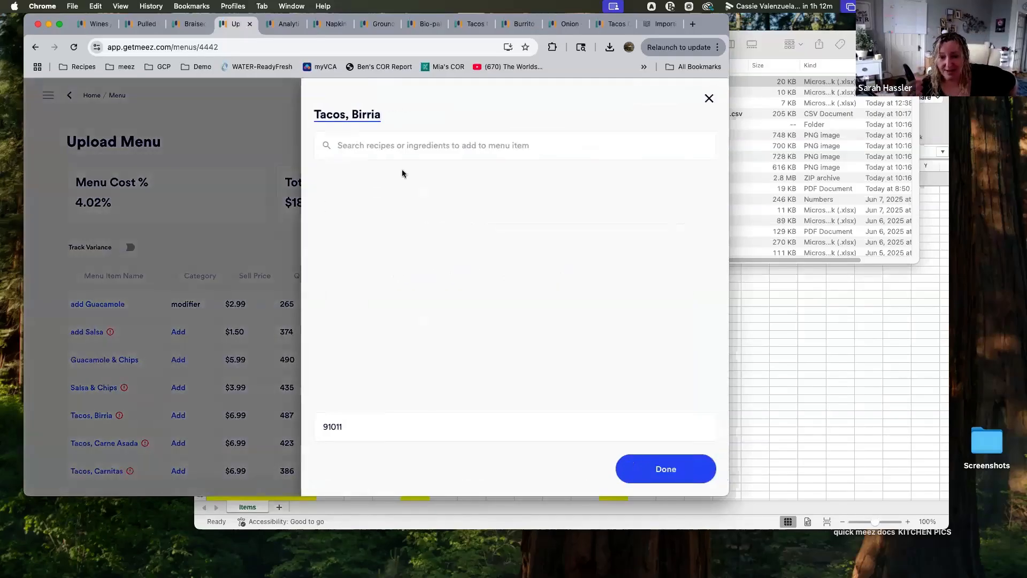
click(419, 142)
text(tacos)
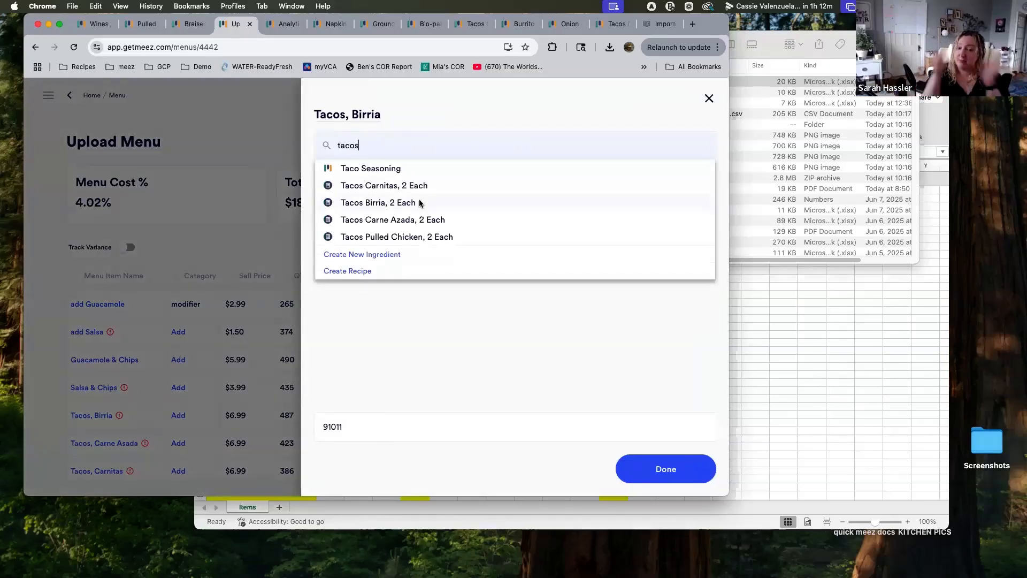
click(419, 203)
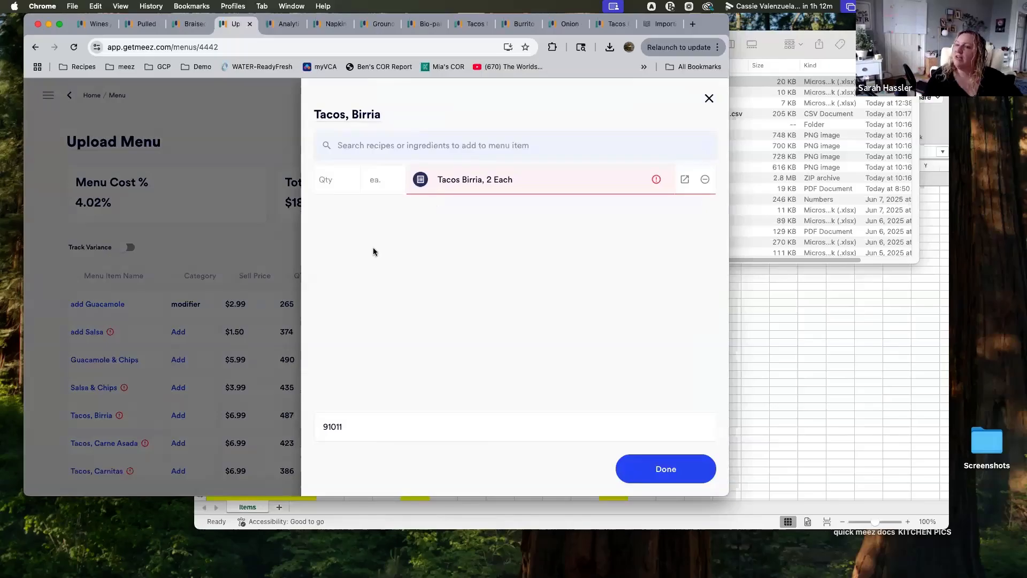
click(365, 141)
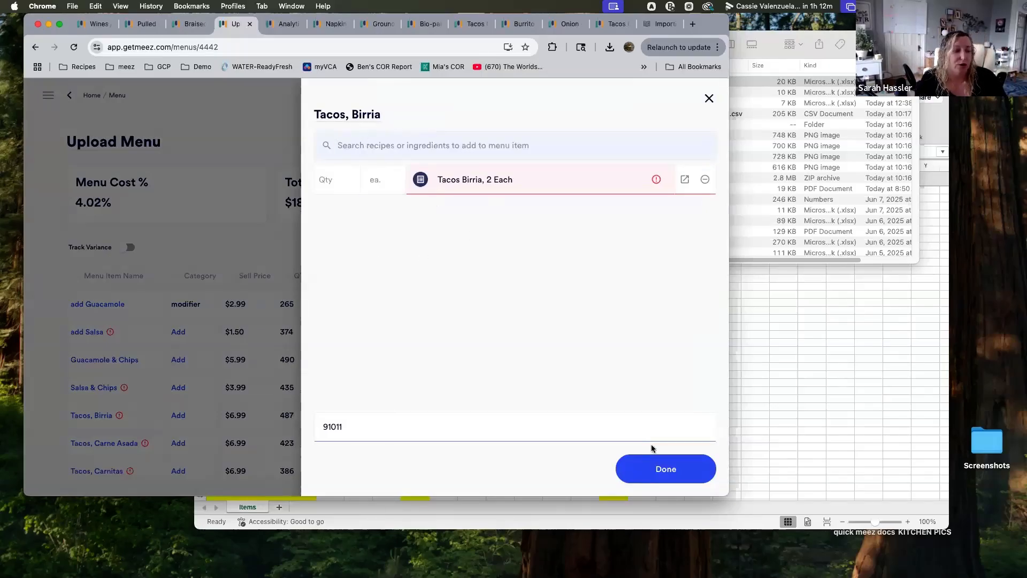
click(665, 470)
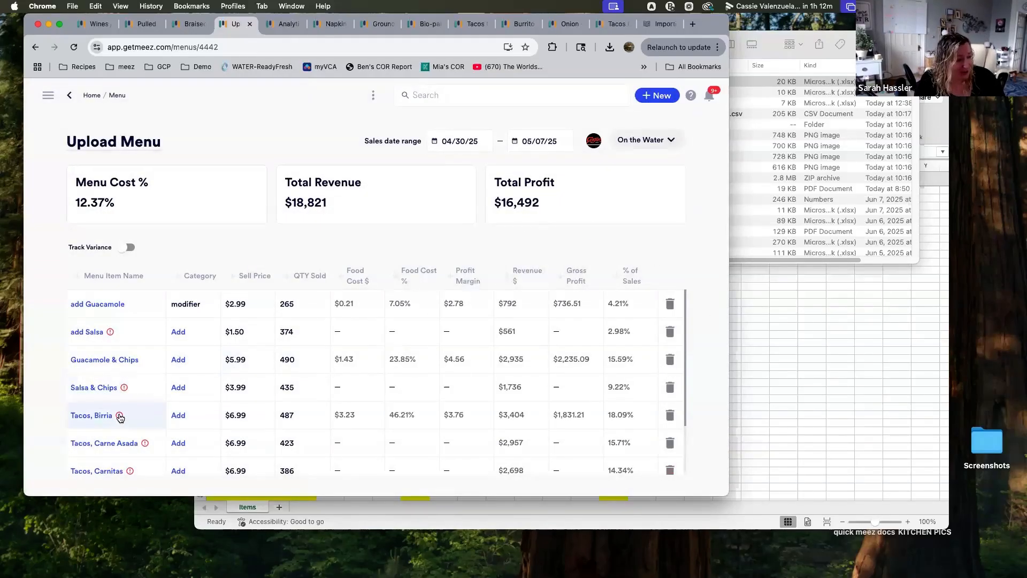
Open the Tacos Birria, 2 Each recipe from its menu item and review its cost breakdown
mouse_move(119, 417)
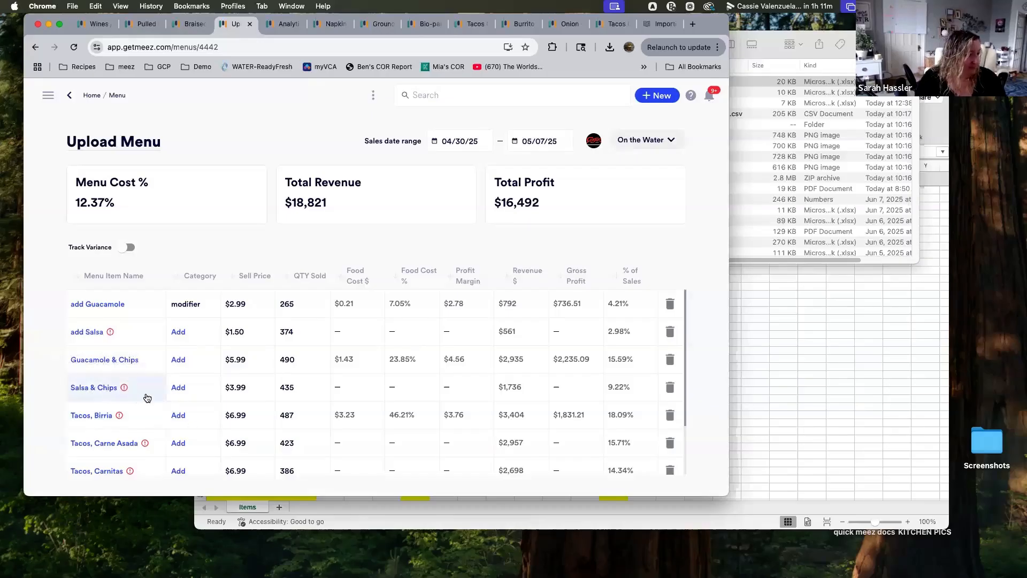
click(109, 424)
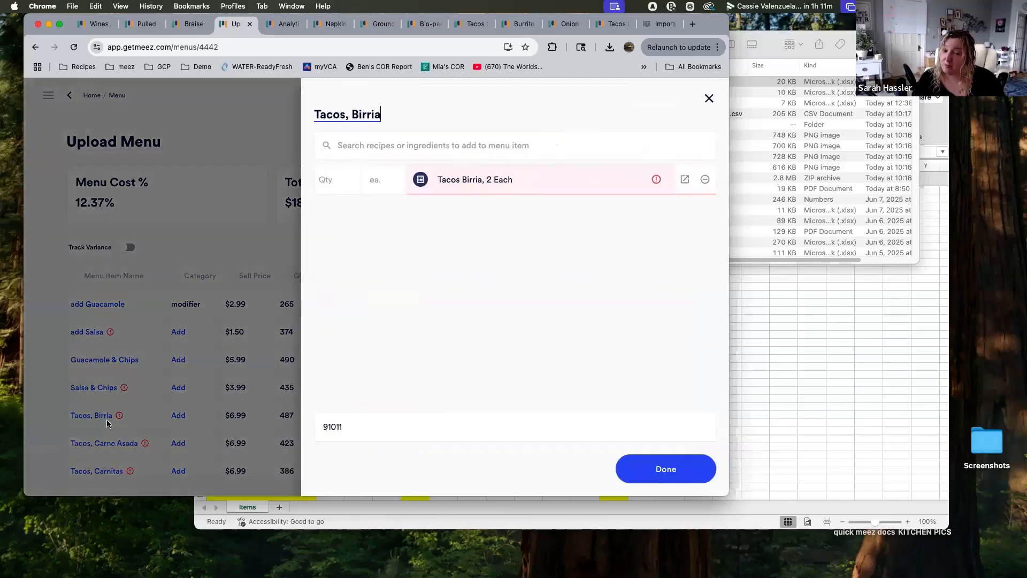
click(685, 179)
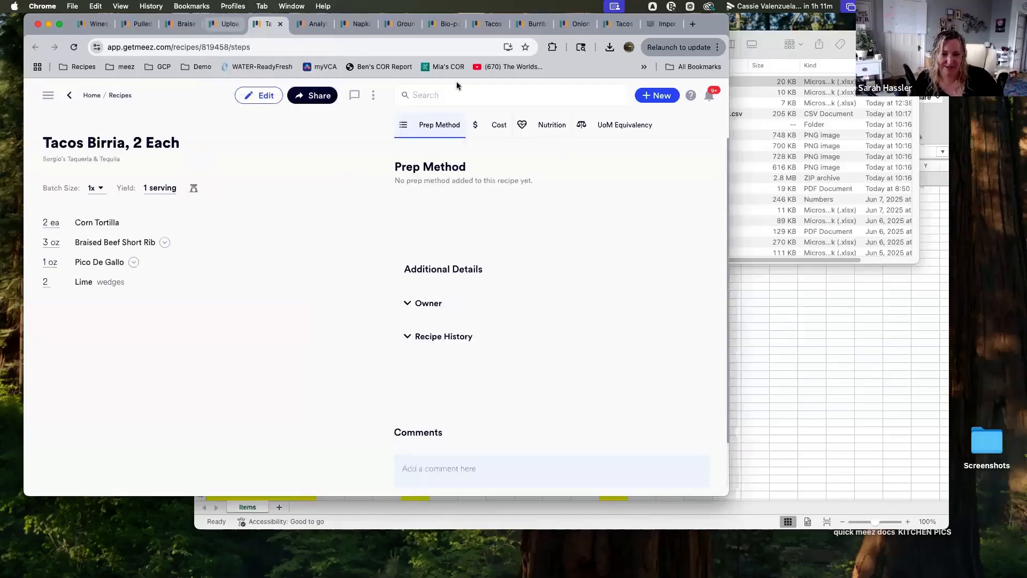
click(497, 126)
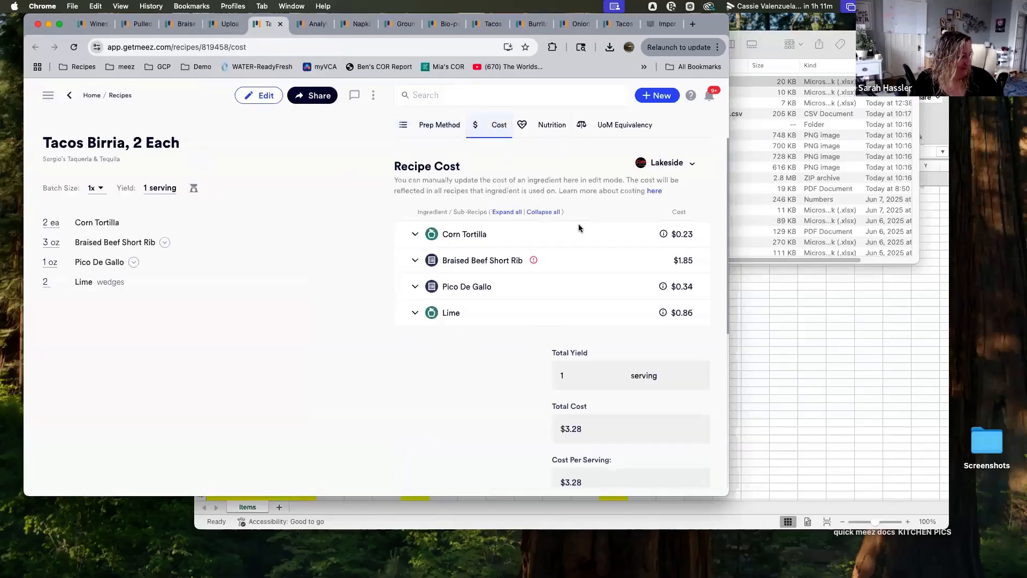
click(225, 26)
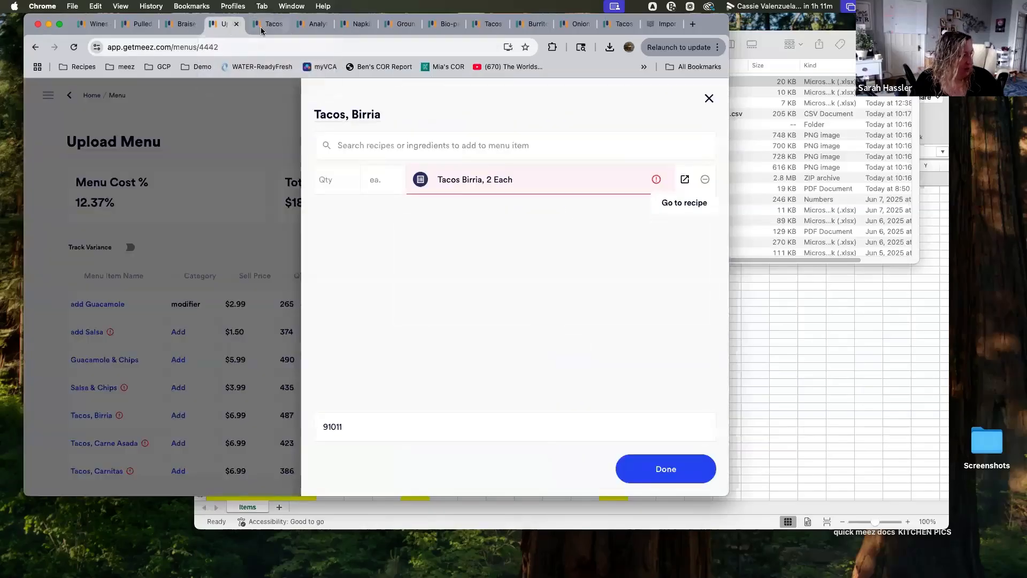
click(709, 99)
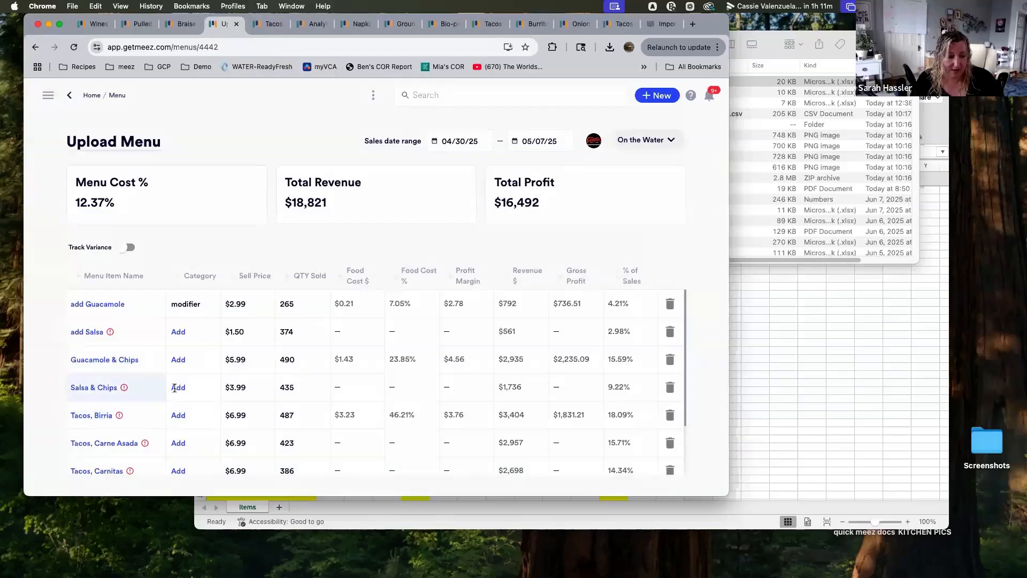
Search recipes for gradua and open the Graduation Reception Menu recipe
click(174, 387)
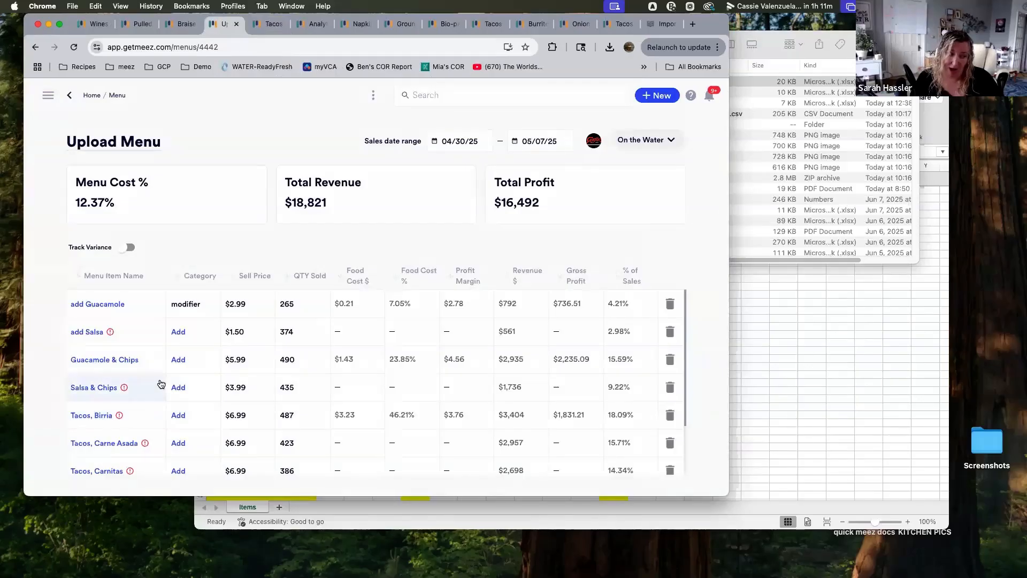
scroll(159, 380, down, 1)
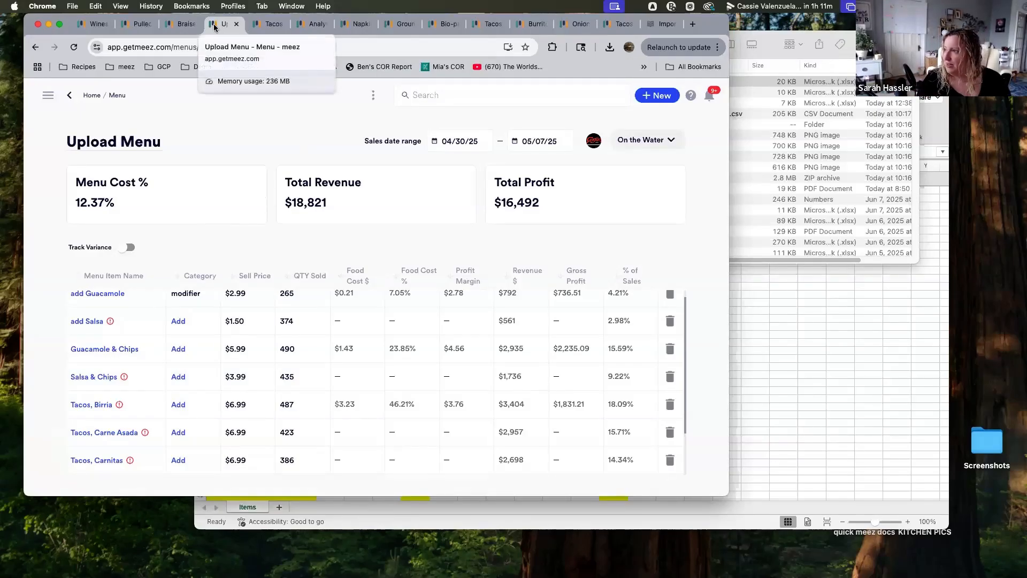
click(92, 97)
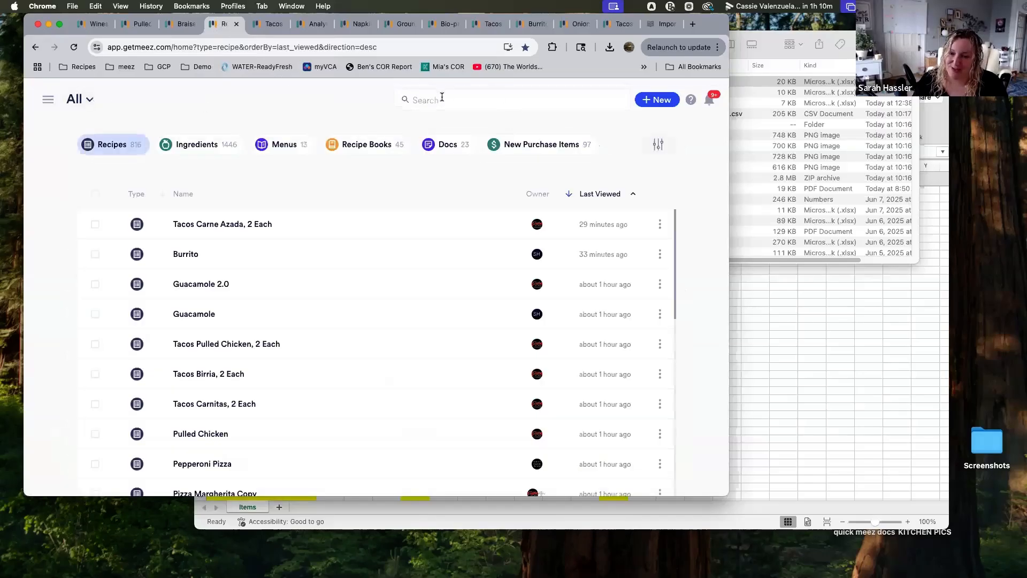
click(465, 101)
text(gradua)
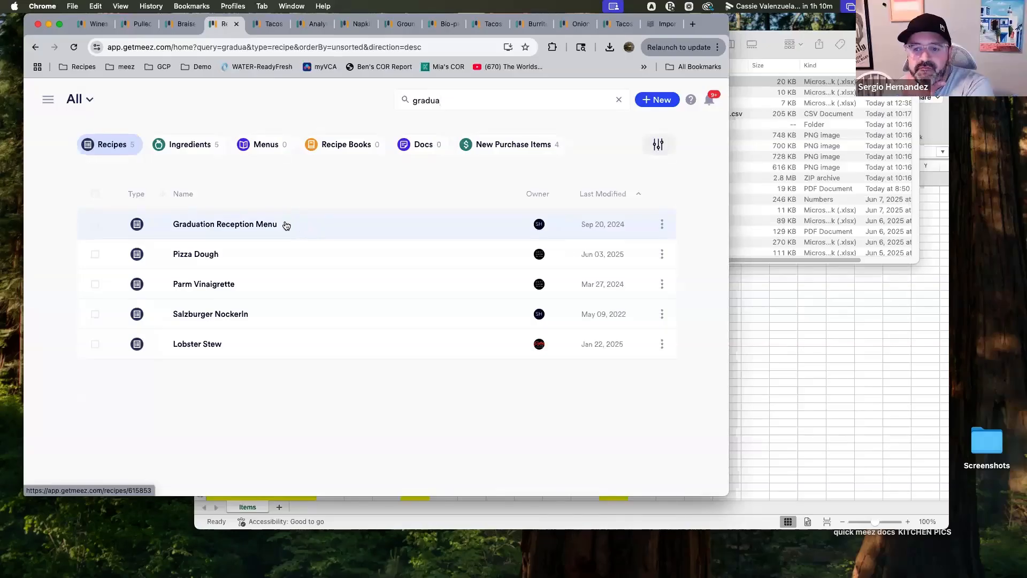
click(284, 223)
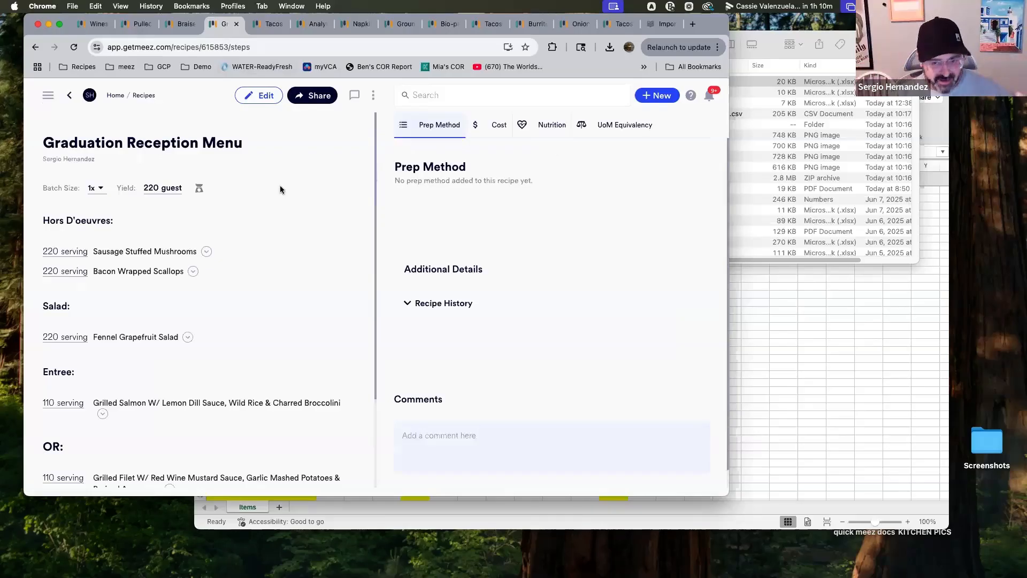
Review the Graduation Reception Menu recipe's cost breakdown, total cost and cost per guest
click(206, 252)
click(206, 252)
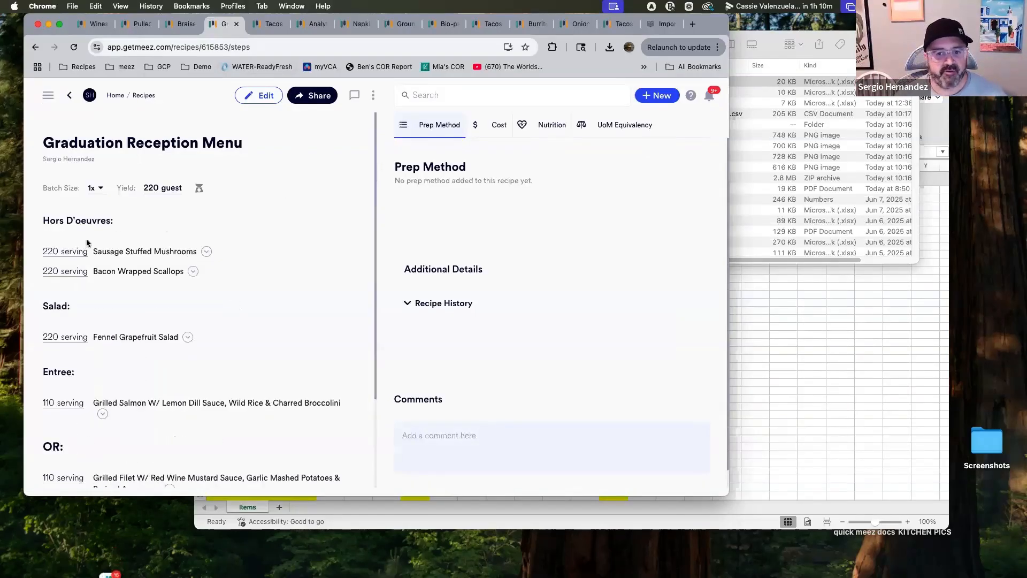
scroll(214, 270, down, 2)
scroll(233, 267, down, 1)
scroll(241, 272, up, 2)
scroll(273, 272, up, 2)
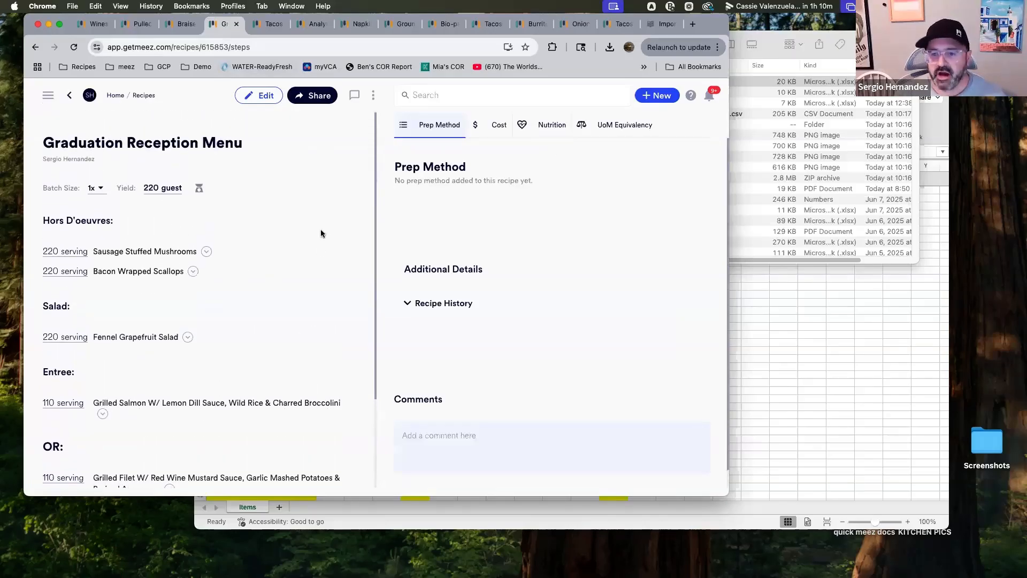
click(501, 129)
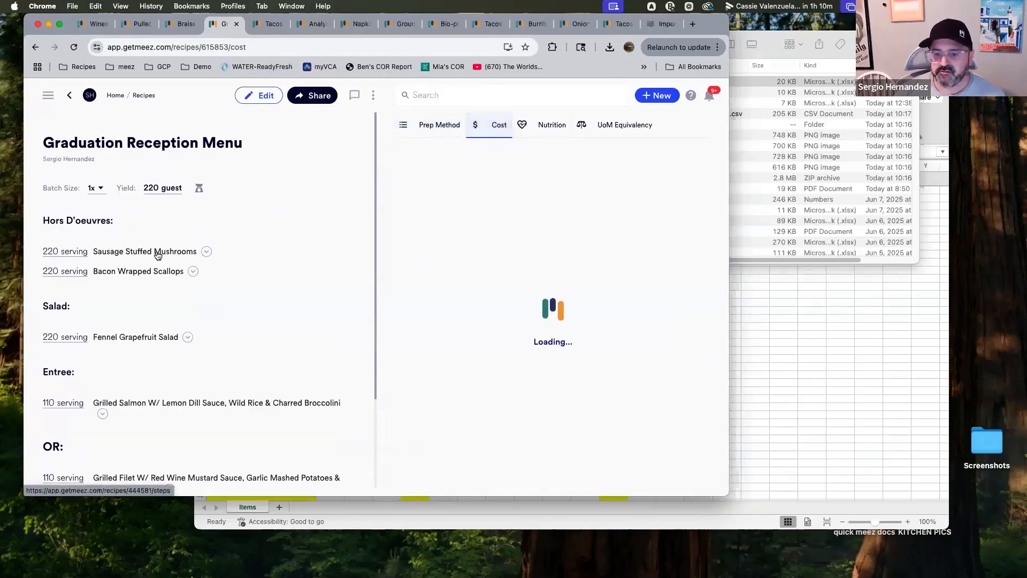
scroll(117, 356, down, 1)
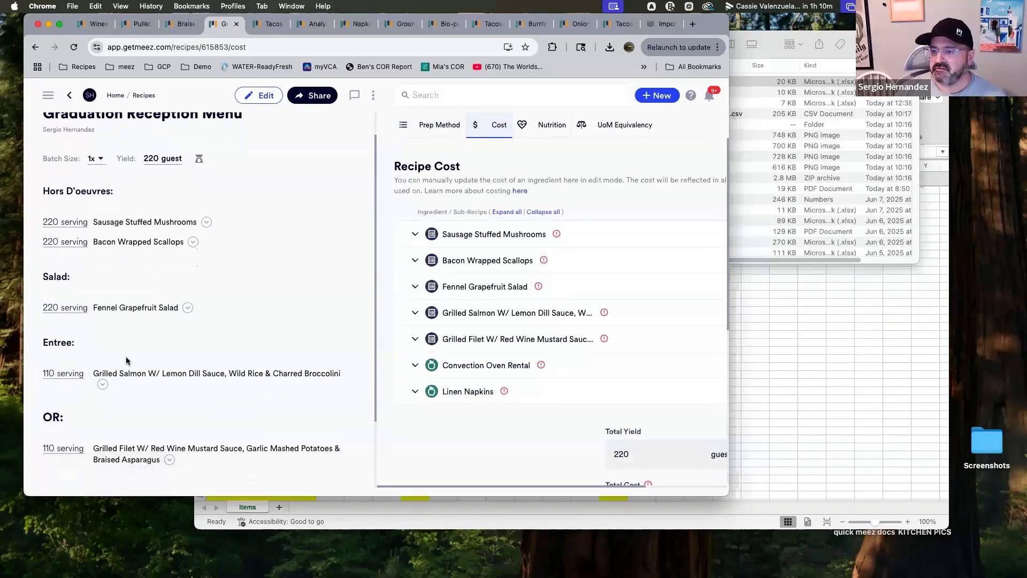
scroll(581, 317, down, 3)
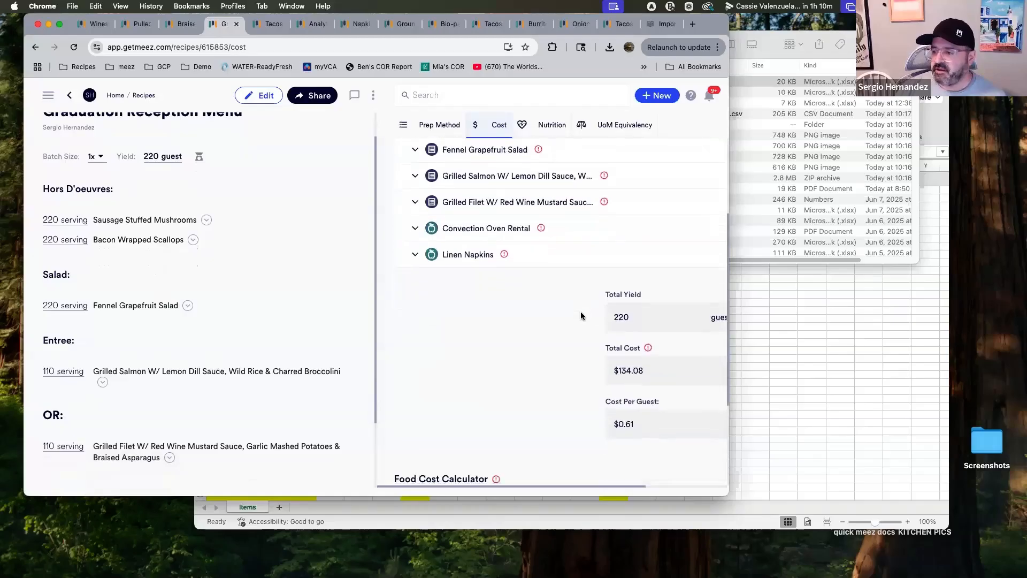
scroll(581, 317, down, 1)
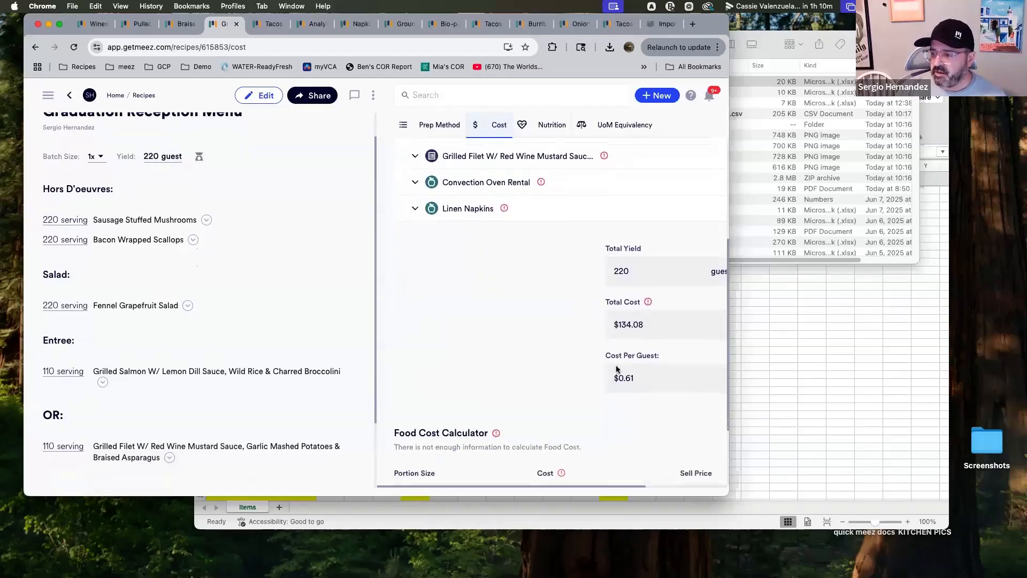
scroll(621, 332, down, 1)
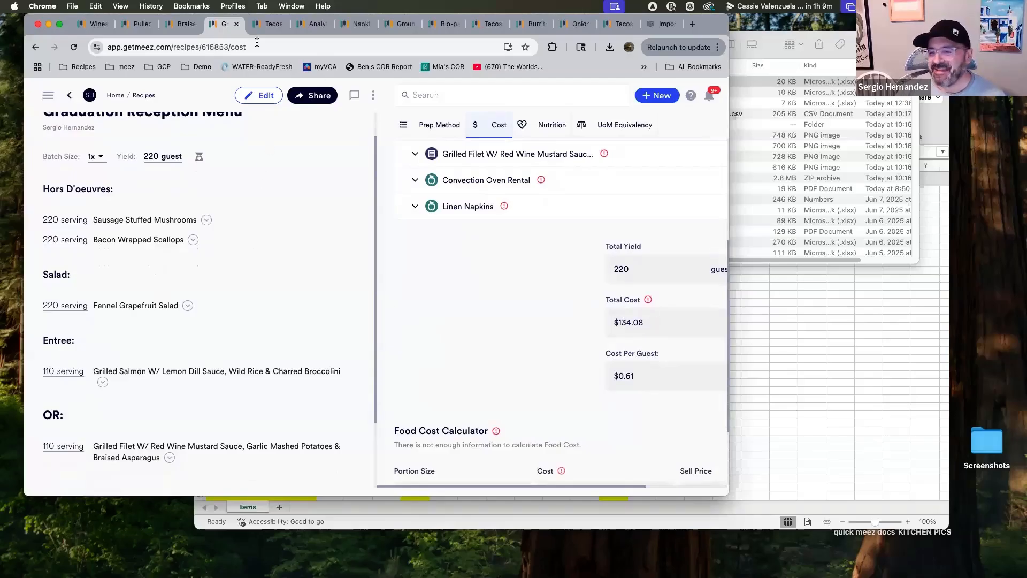
scroll(263, 214, up, 2)
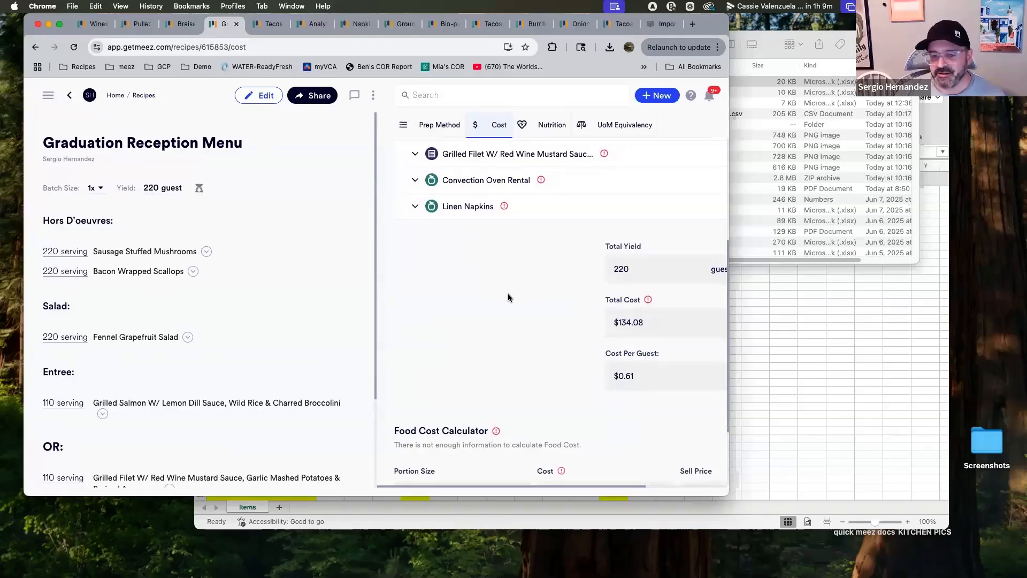
scroll(508, 297, down, 1)
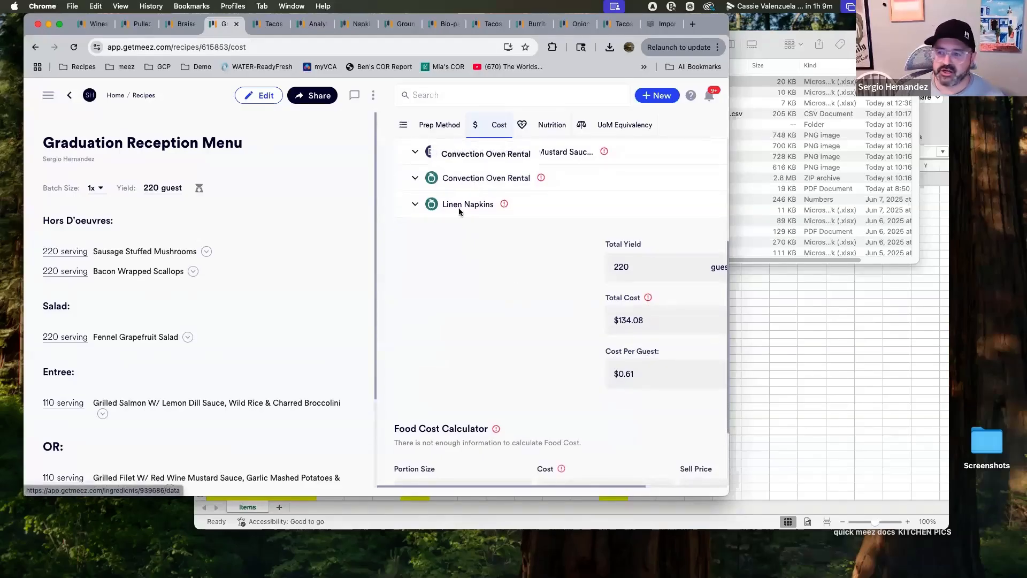
Re-examine the Graduation Reception Menu's sub-recipe cost list, total cost and cost per guest
scroll(487, 293, up, 4)
scroll(486, 292, up, 3)
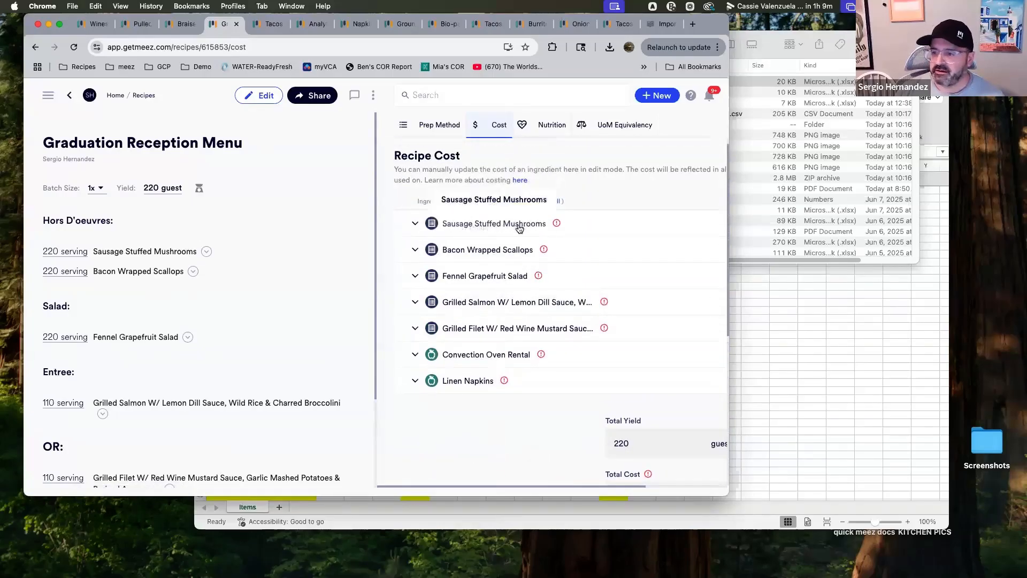
scroll(593, 422, down, 1)
scroll(592, 422, down, 4)
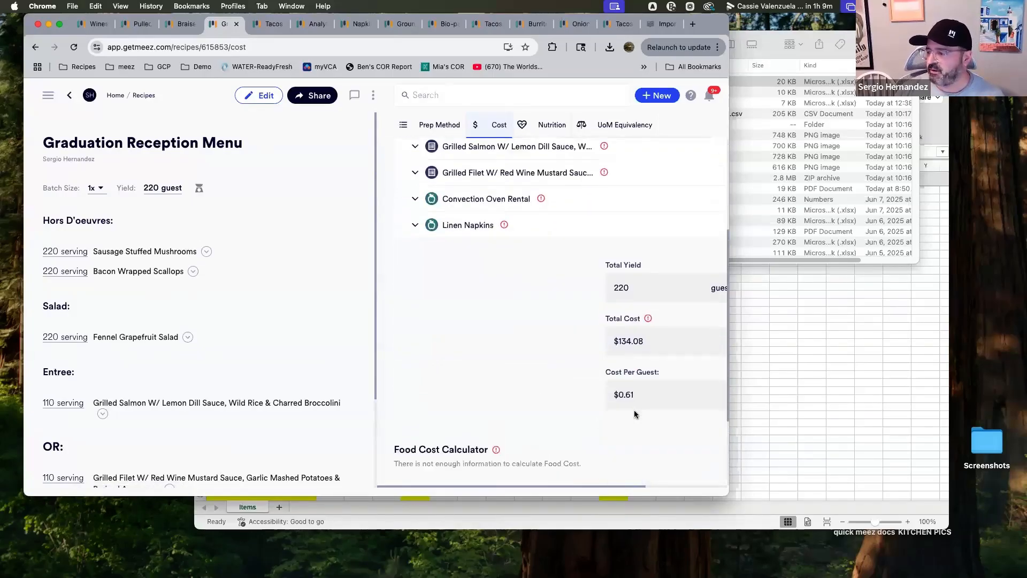
scroll(468, 375, down, 2)
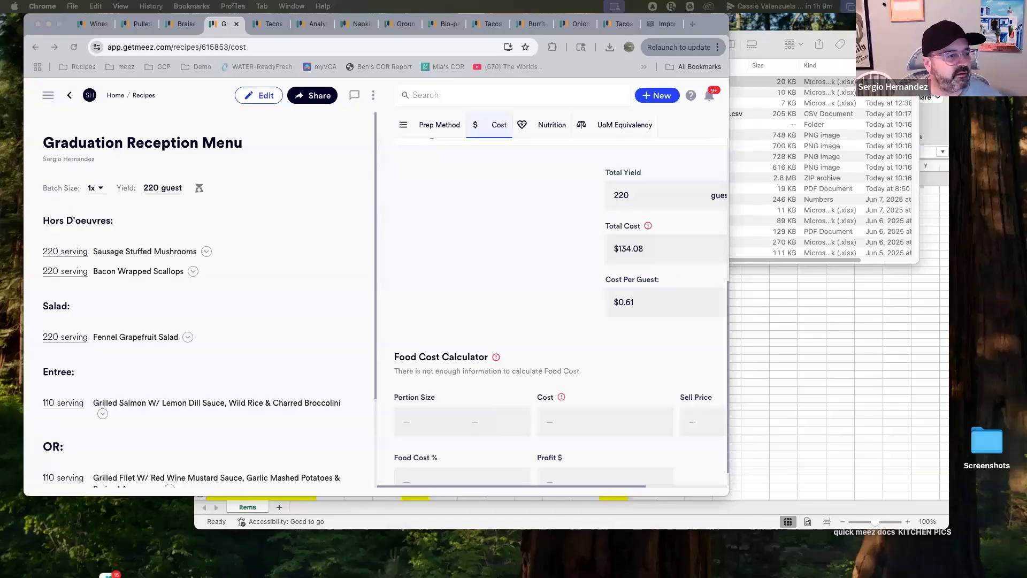
Bring up a second account's Graduation Reception Menu, open its Cost view and review the totals
drag(107, 568, 394, 46)
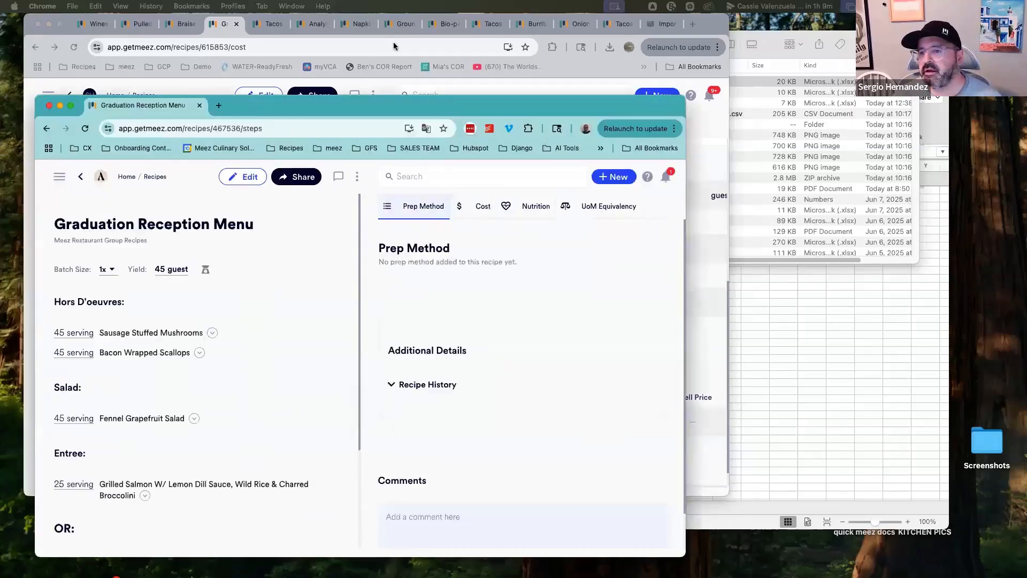
click(592, 141)
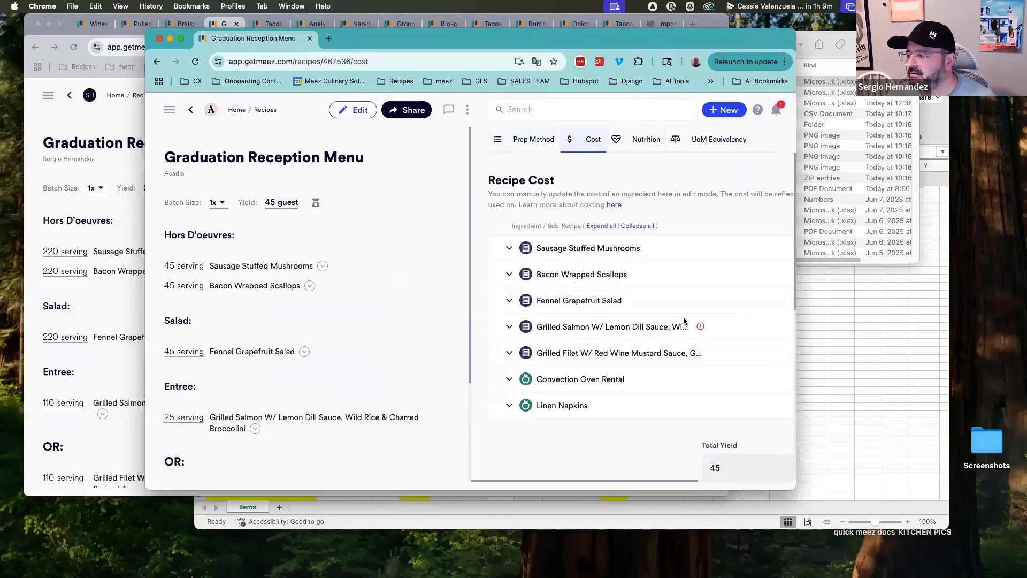
scroll(679, 321, down, 5)
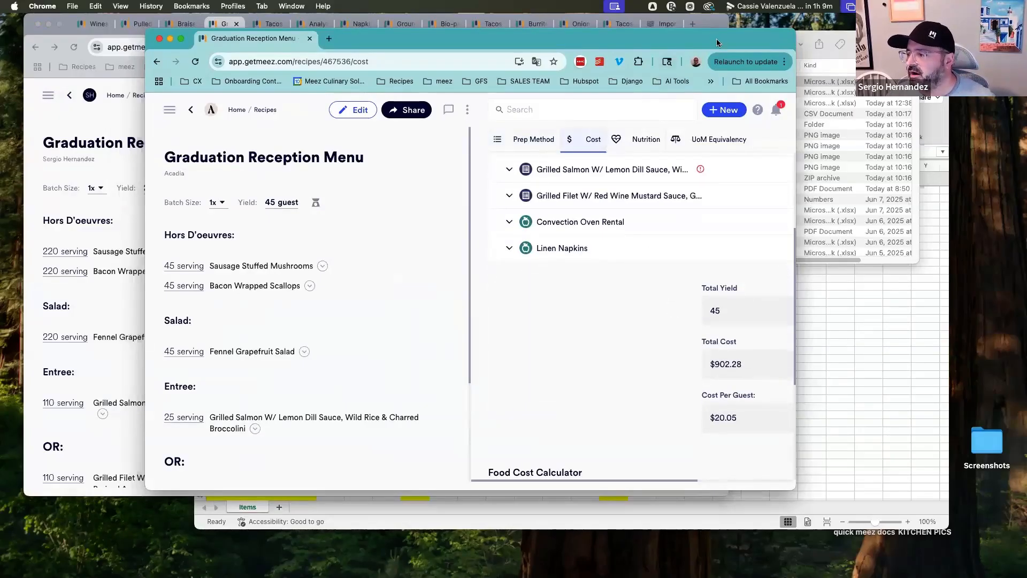
drag(717, 43, 680, 38)
drag(754, 482, 860, 492)
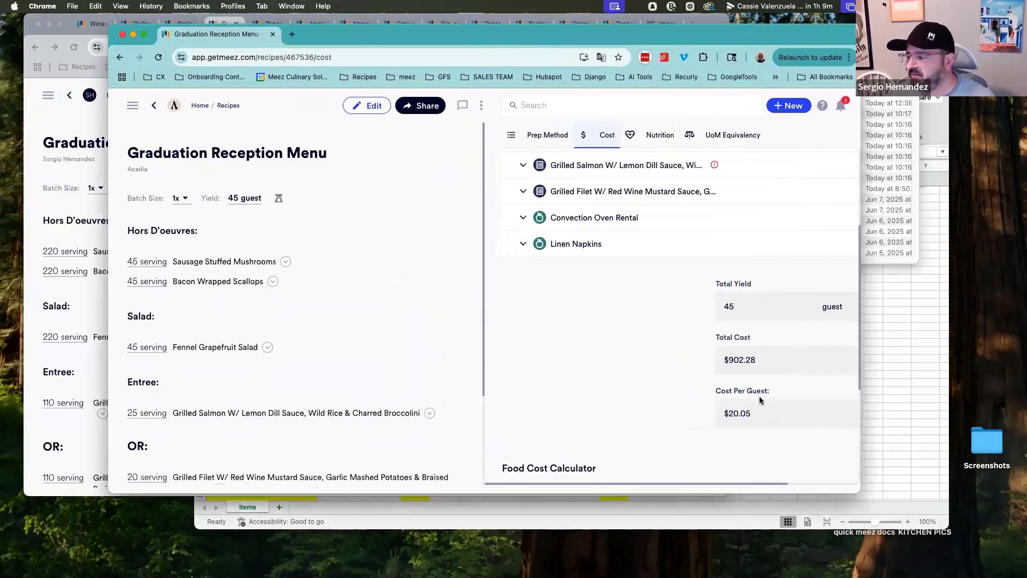
scroll(759, 396, down, 5)
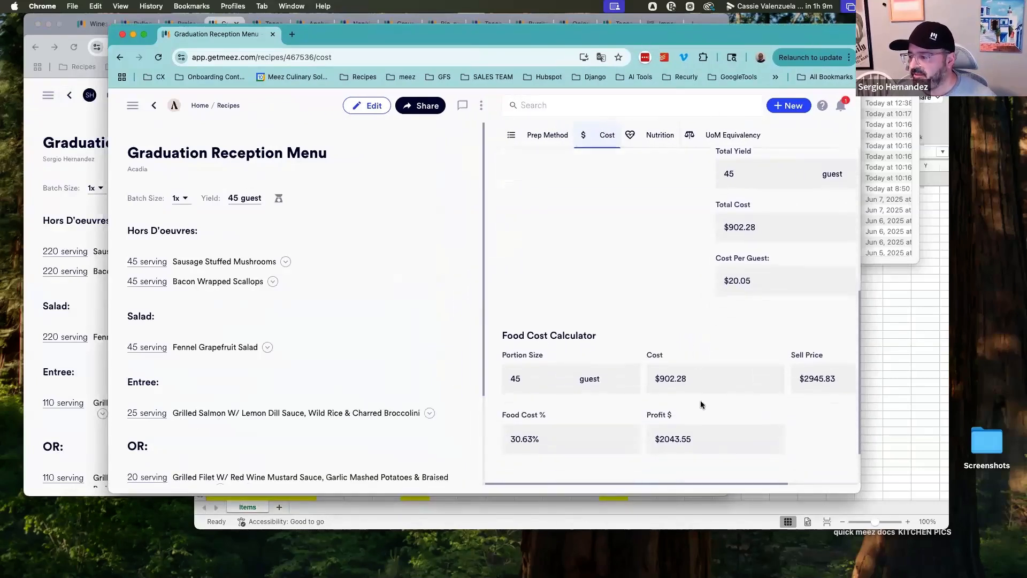
Set the Food Cost Calculator's food cost percentage to 20% and save the recipe
drag(853, 492, 968, 486)
click(859, 385)
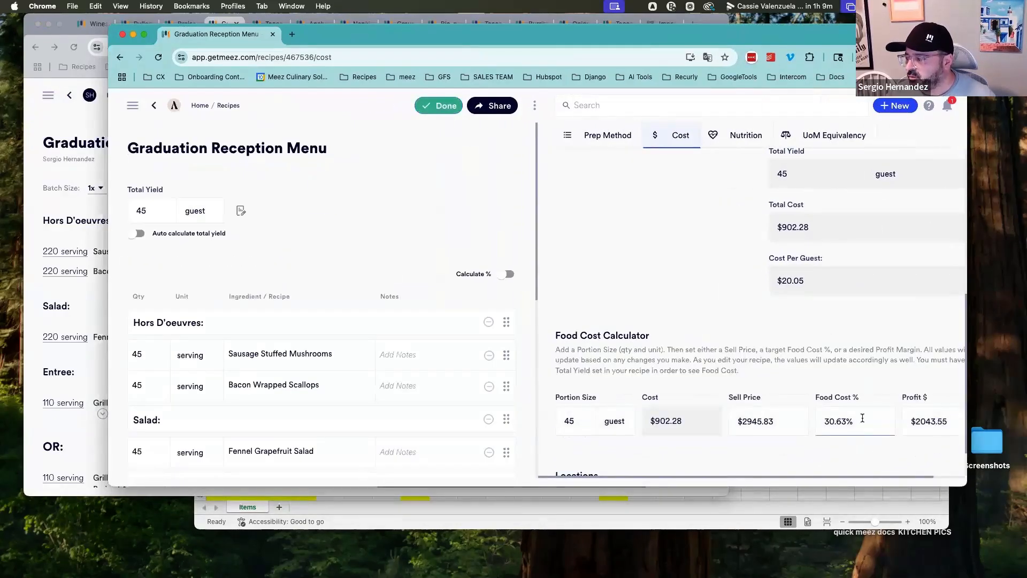
drag(862, 418, 820, 417)
text(2)
key(Tab)
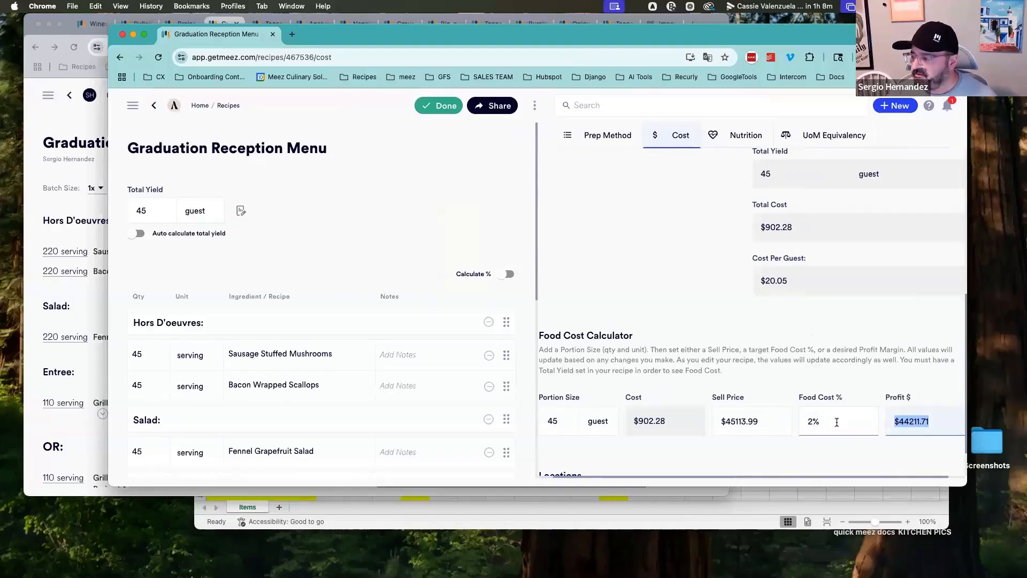
drag(837, 422, 809, 420)
text(20)
key(Tab)
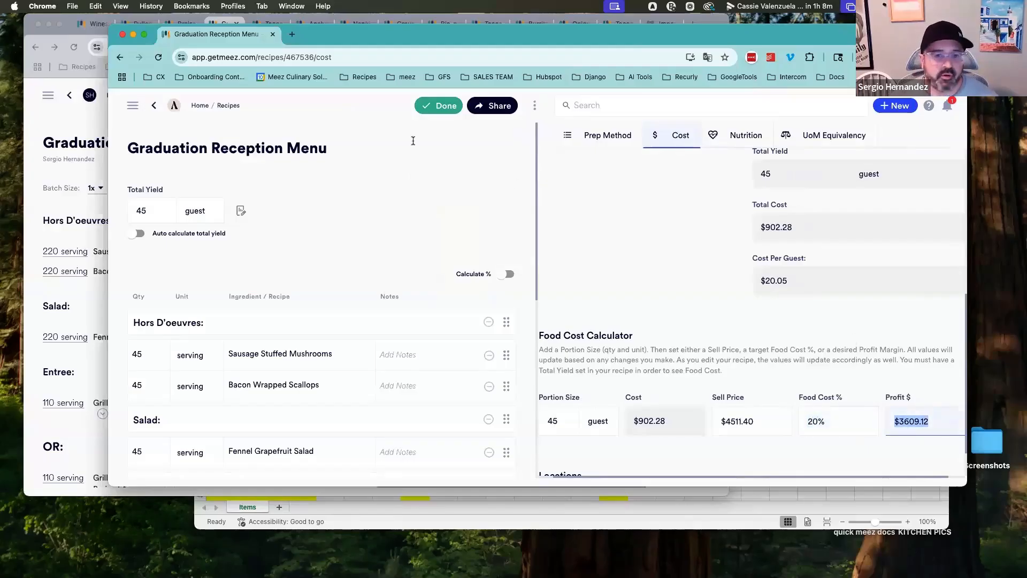
drag(384, 36, 346, 50)
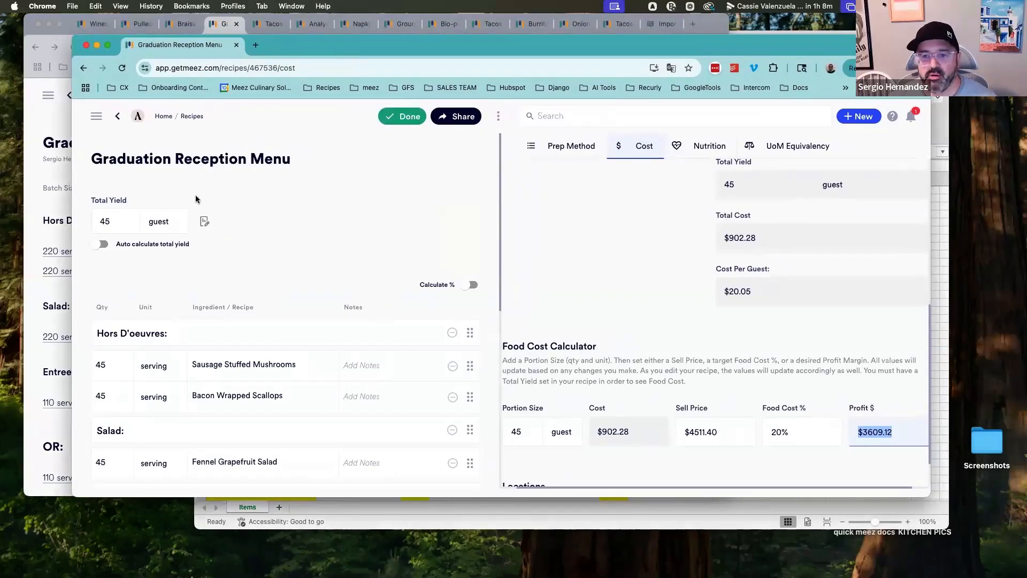
scroll(764, 337, up, 1)
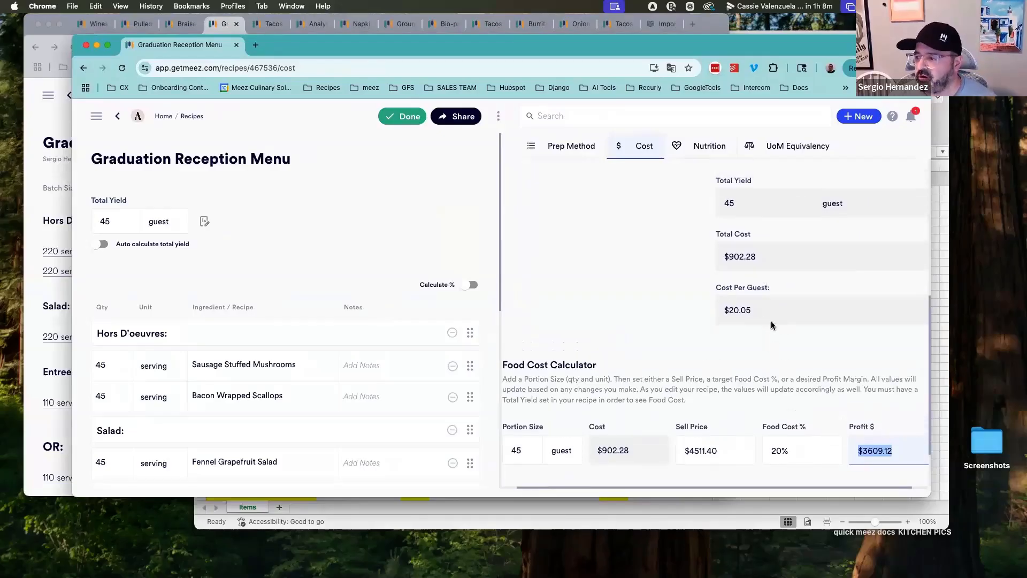
click(403, 122)
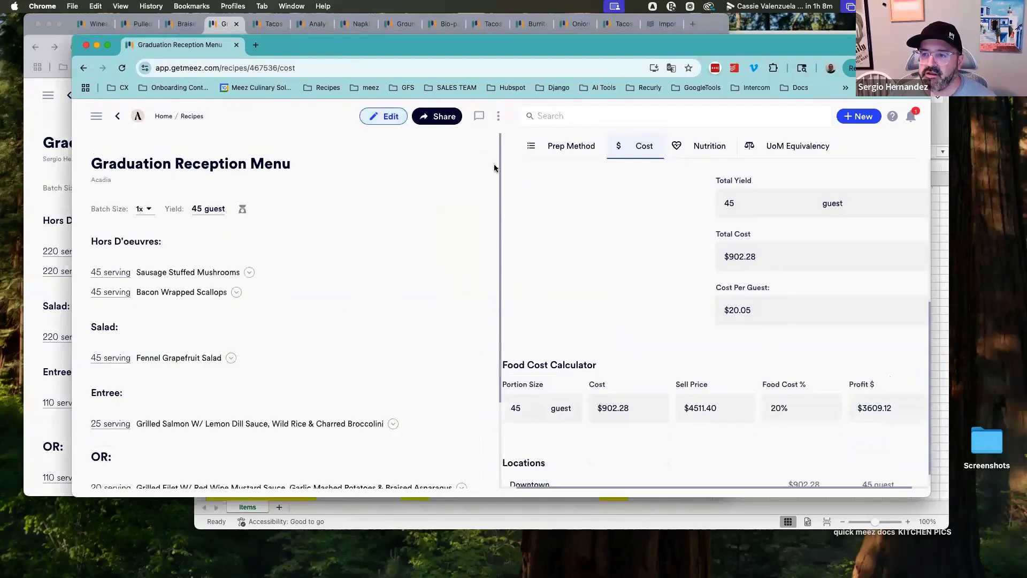
click(498, 118)
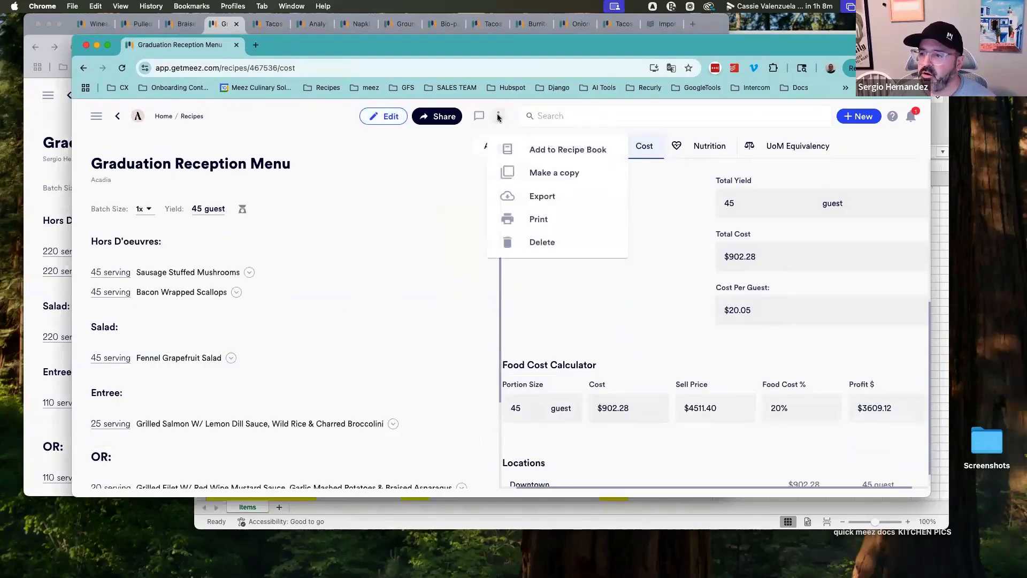
click(543, 196)
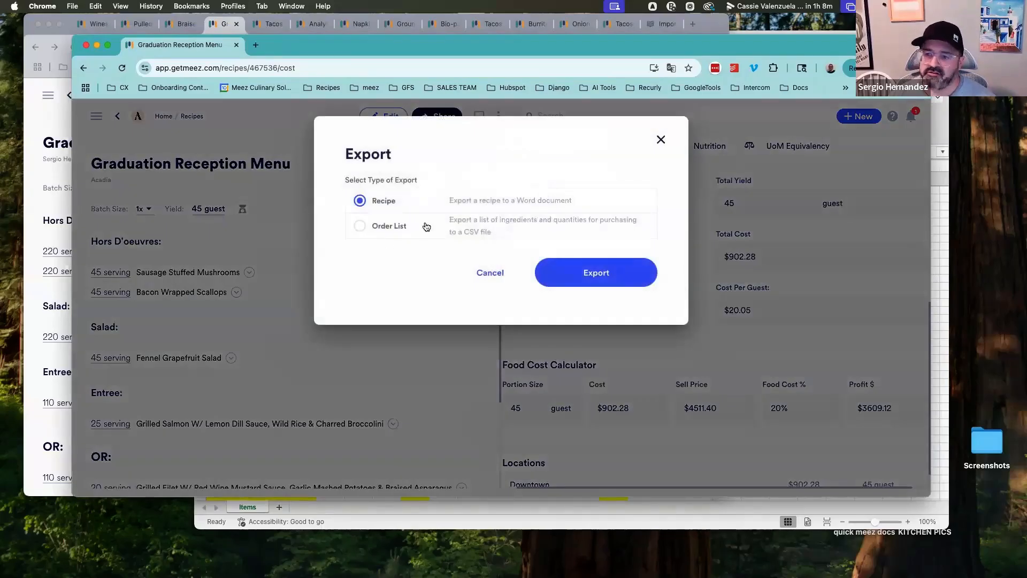
click(359, 228)
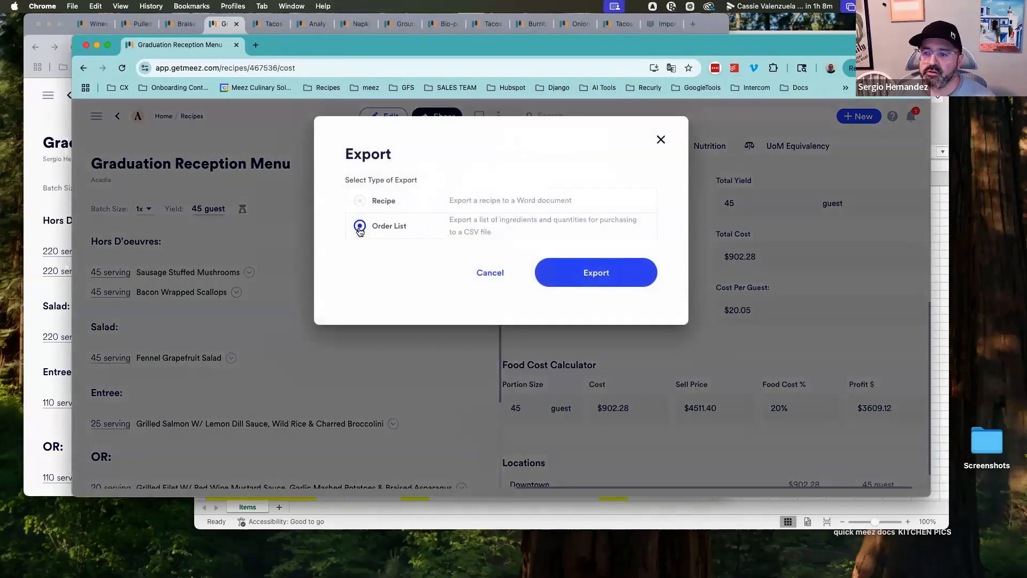
click(490, 273)
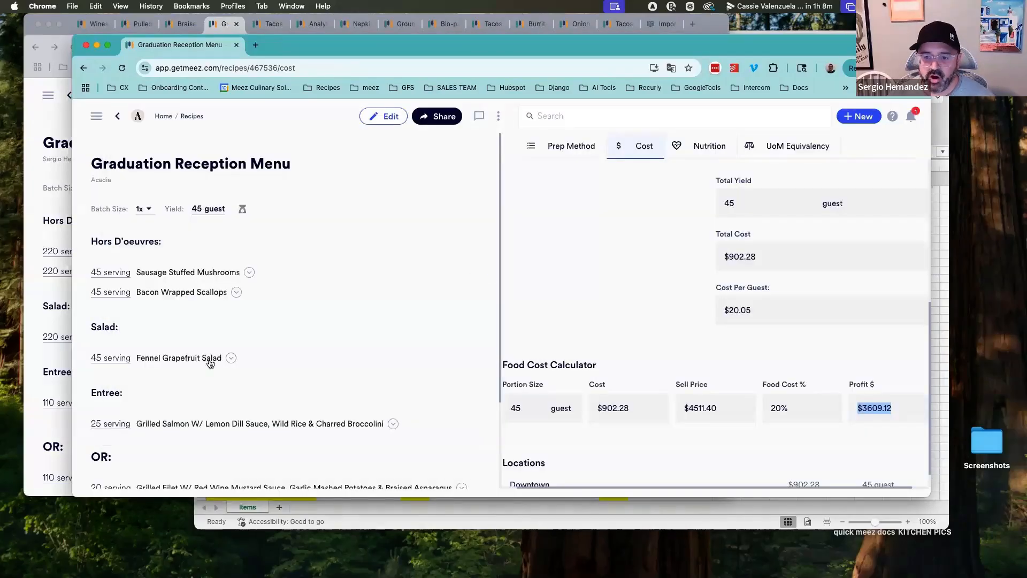
Expand and collapse the hors d'oeuvre and salad sub-recipes to view their ingredient lists
scroll(285, 381, down, 2)
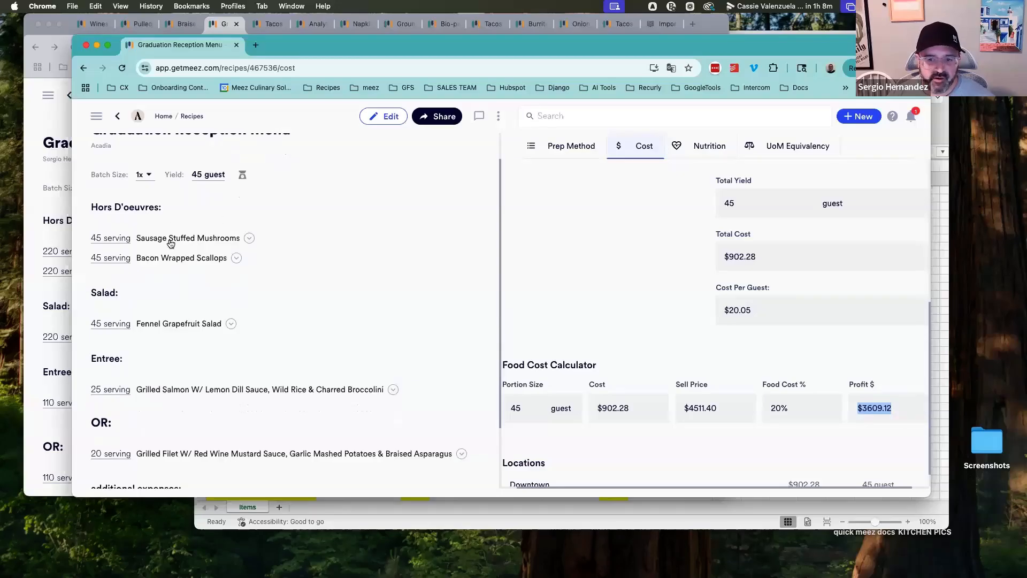
click(250, 238)
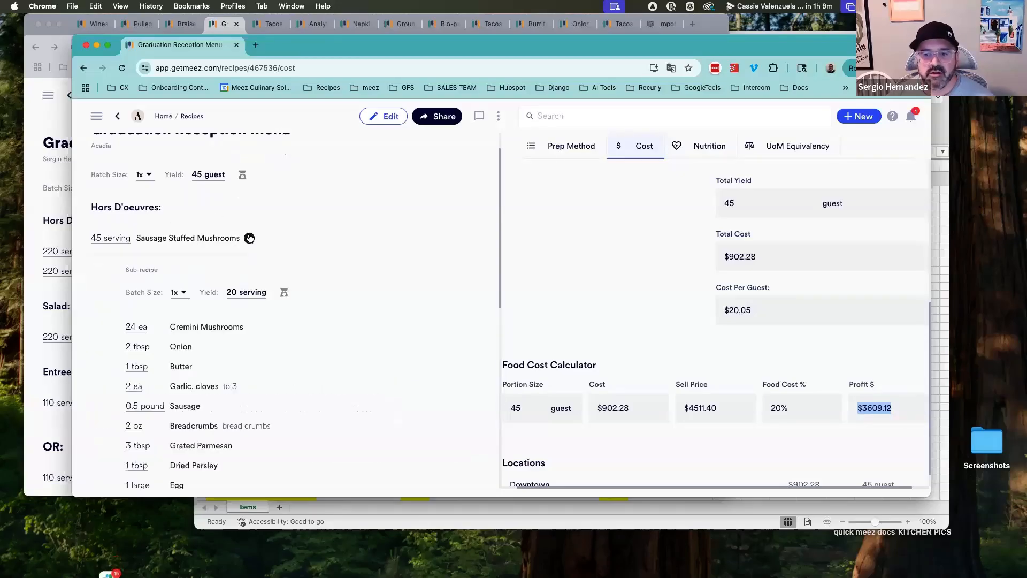
click(249, 238)
click(237, 258)
click(236, 258)
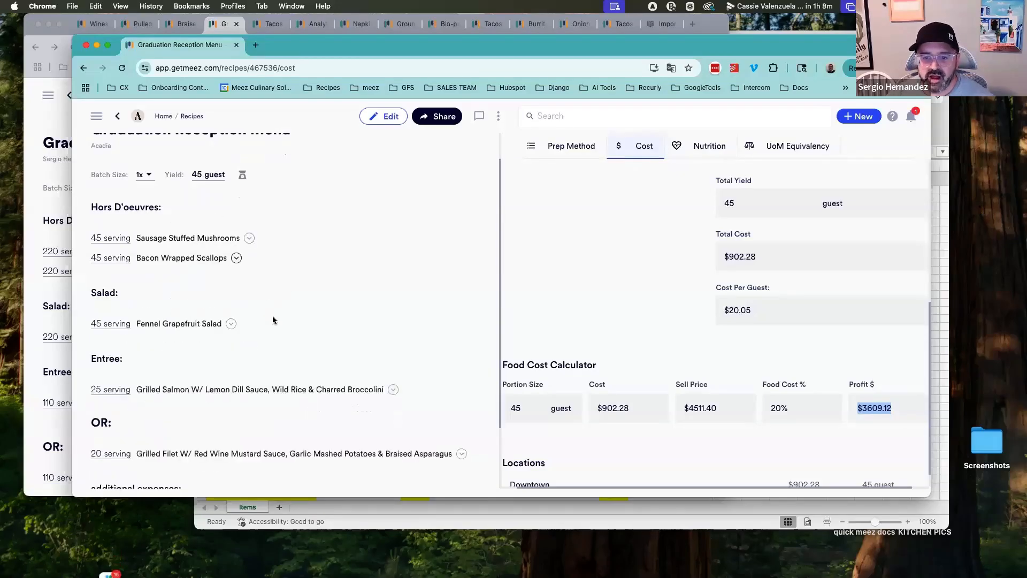
click(231, 319)
click(231, 320)
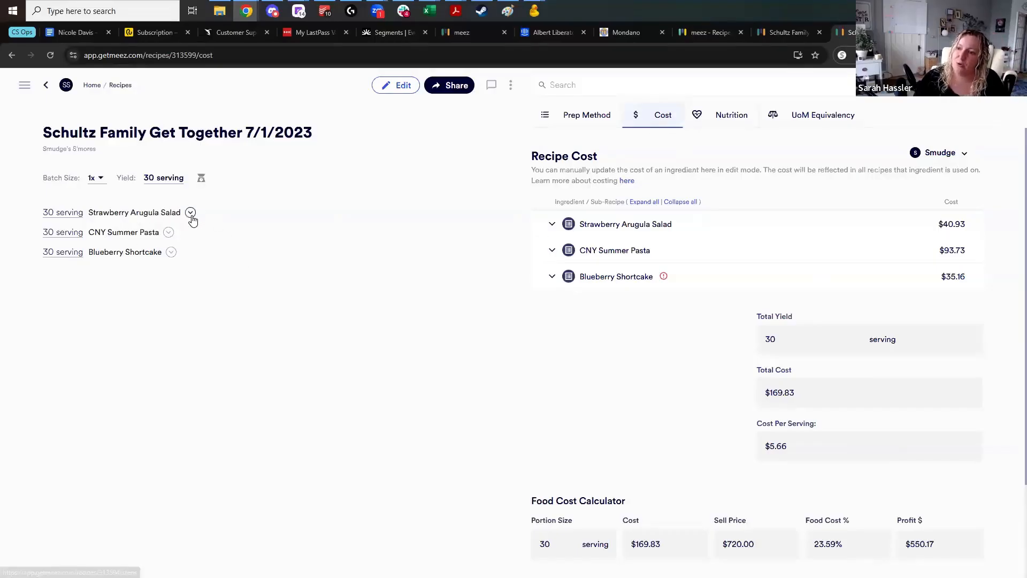
Expand and collapse each sub-recipe of the Schultz Family Get Together recipe and review its cost sections
click(190, 212)
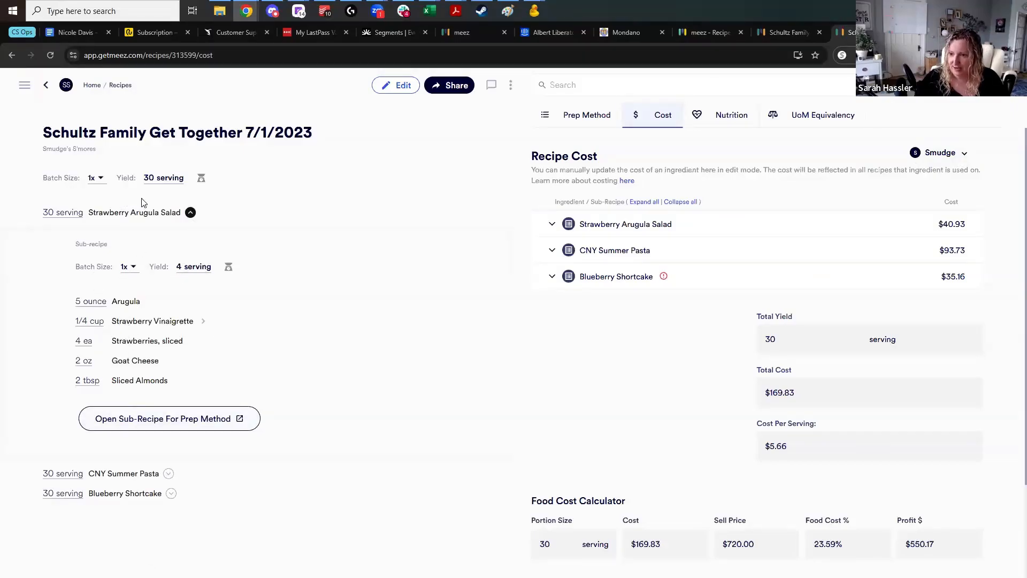
click(190, 213)
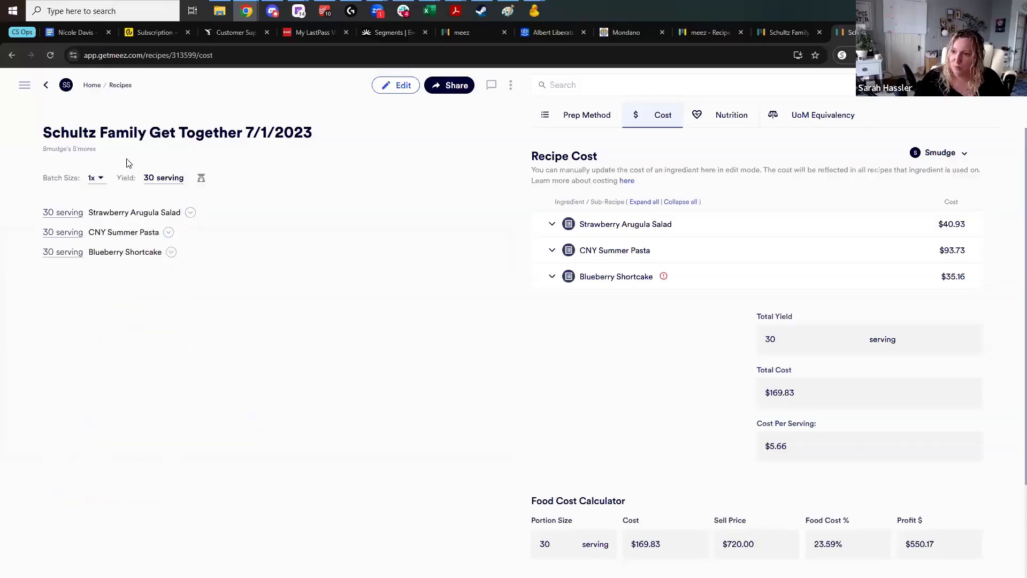
click(169, 232)
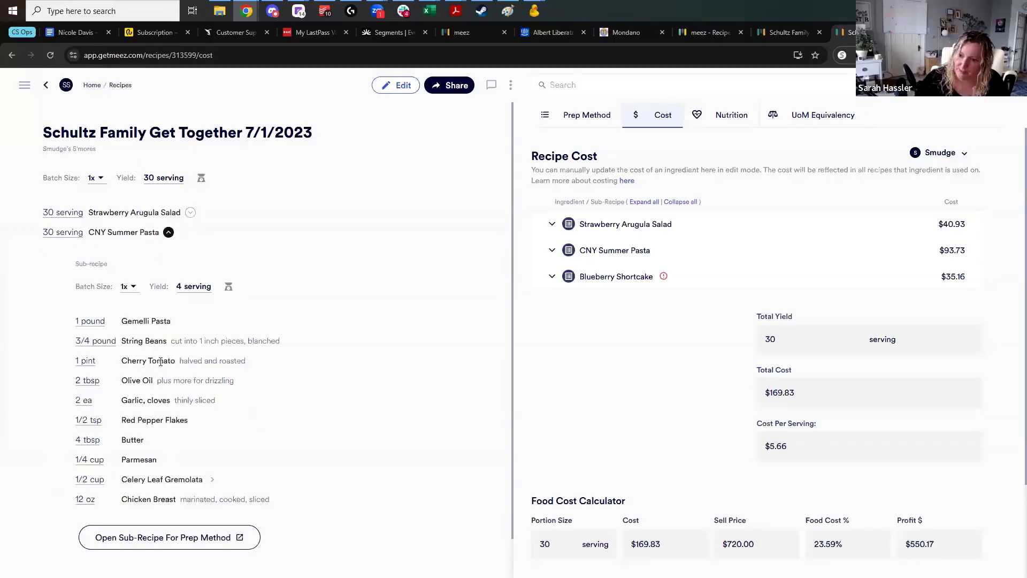
click(169, 232)
click(171, 252)
click(172, 254)
scroll(858, 397, down, 2)
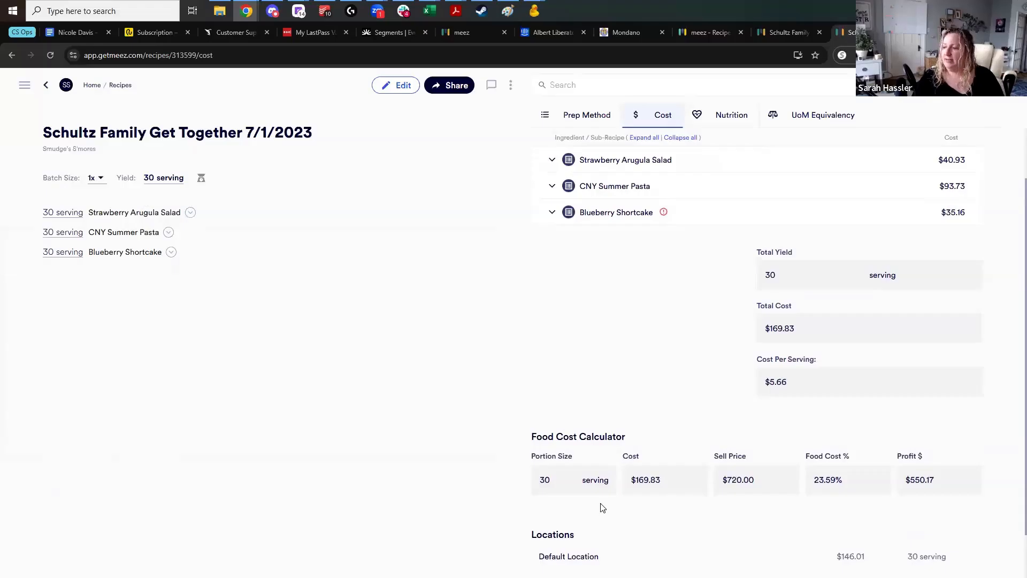
scroll(589, 482, down, 1)
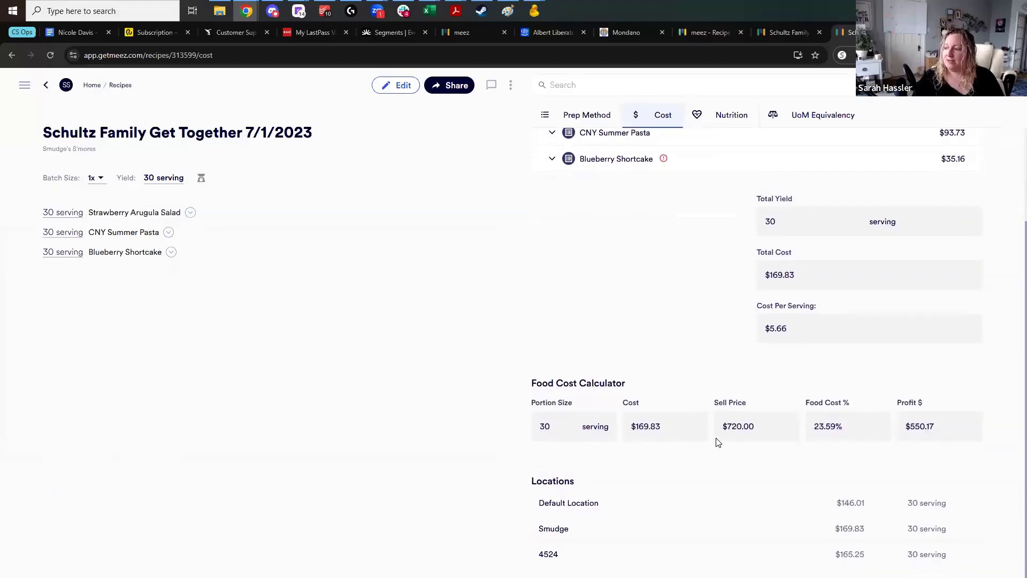
In the Schultz Family Get Together menu, turn on Track Variance and set Pasta Main's quantity sold to 25
click(778, 35)
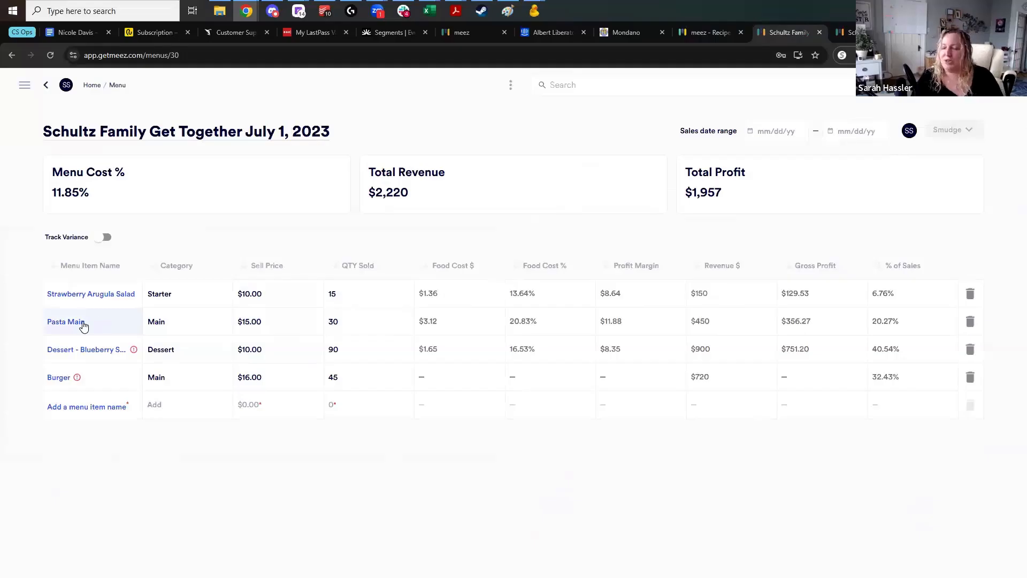
click(375, 321)
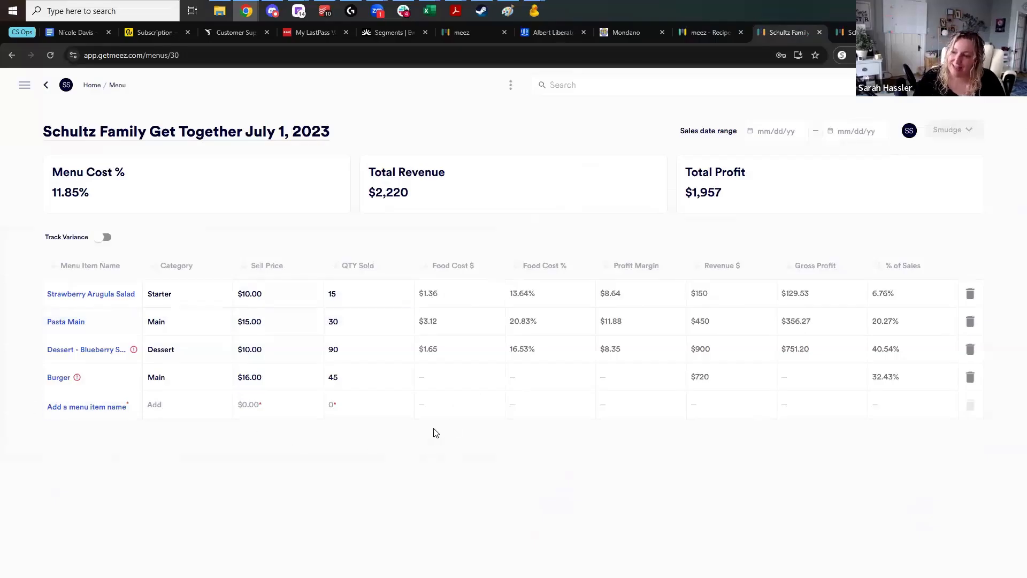
click(353, 325)
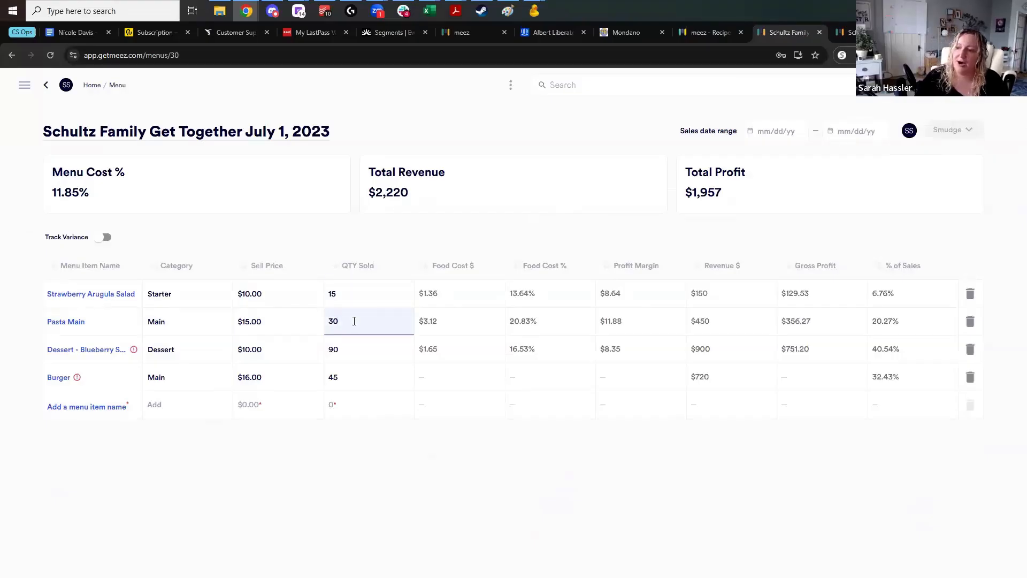
double_click(354, 321)
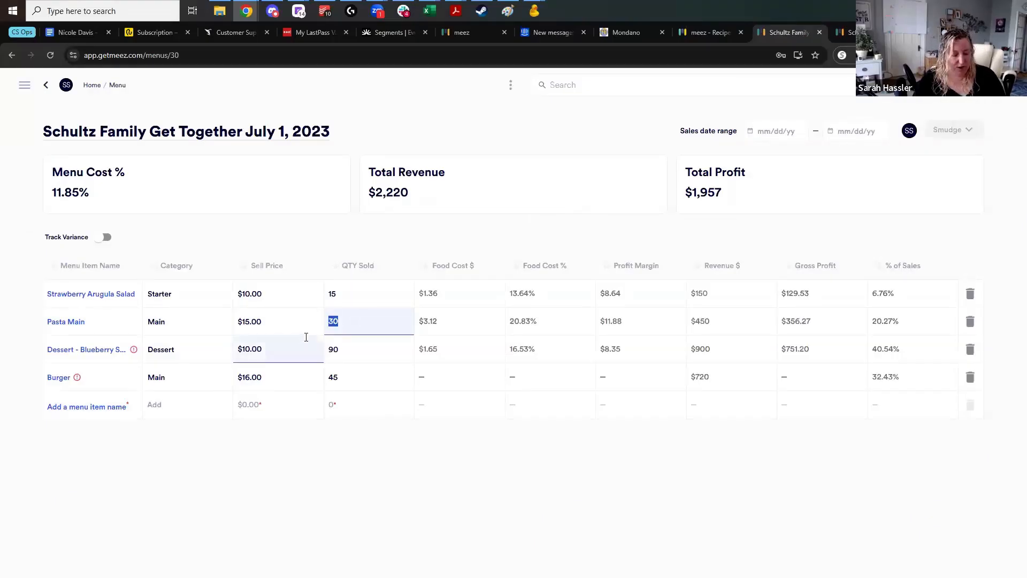
click(100, 237)
double_click(353, 328)
key(BackSpace)
click(358, 332)
text(25)
click(375, 479)
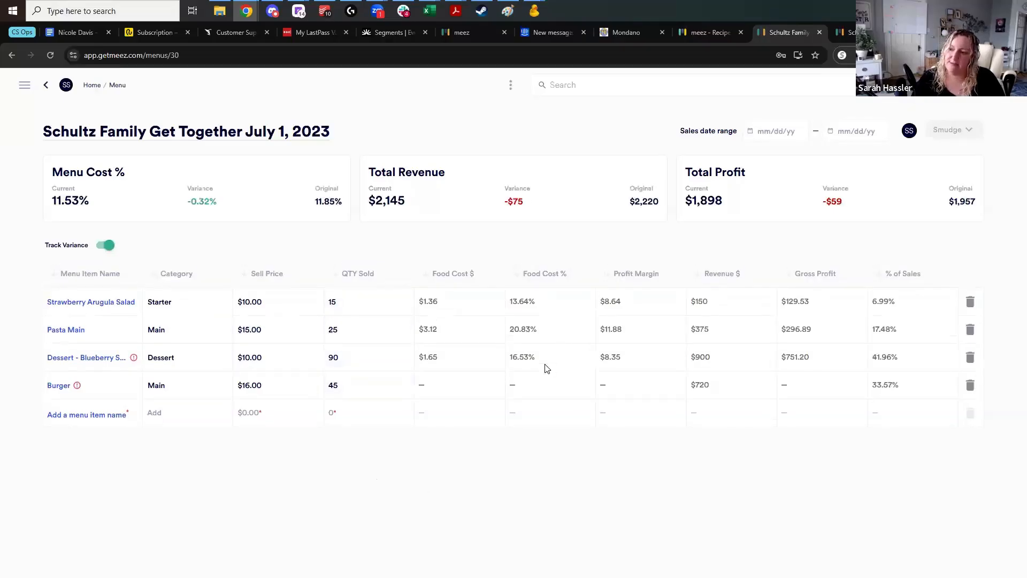